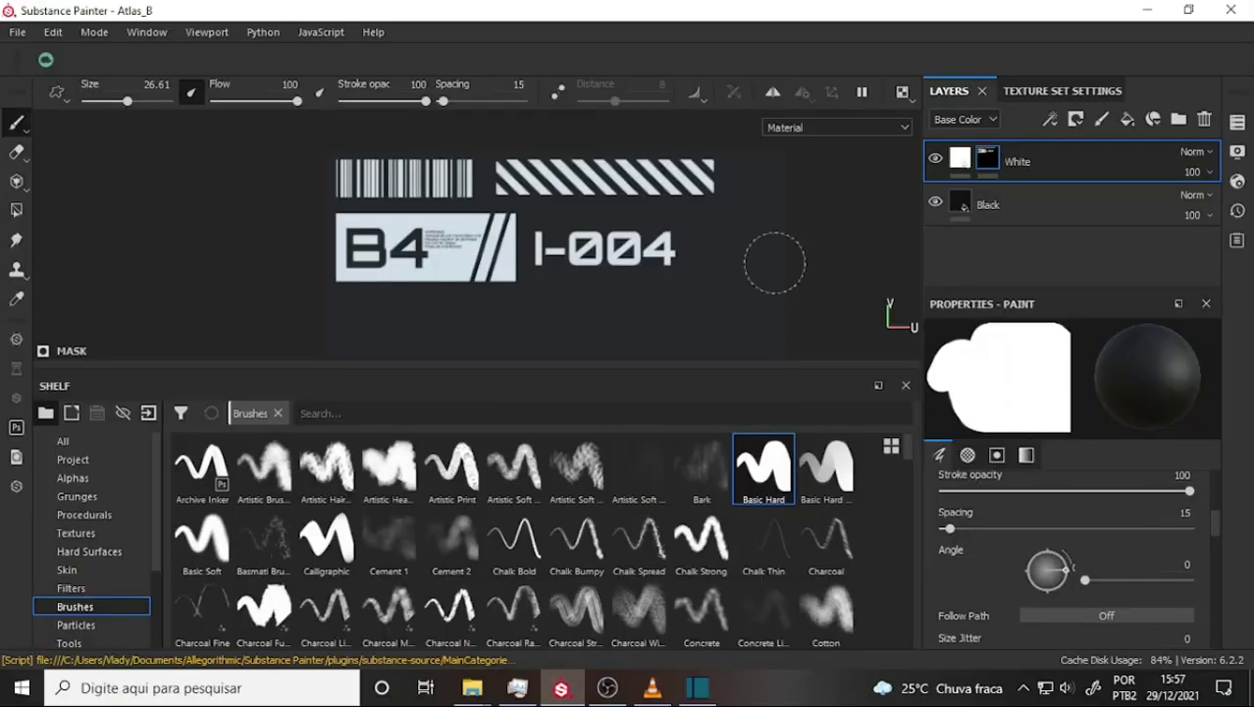
Reframe the 2D decal view, hide the media player, and reload the Basic Hard brush at size 10
scroll(775, 262, "down", 2)
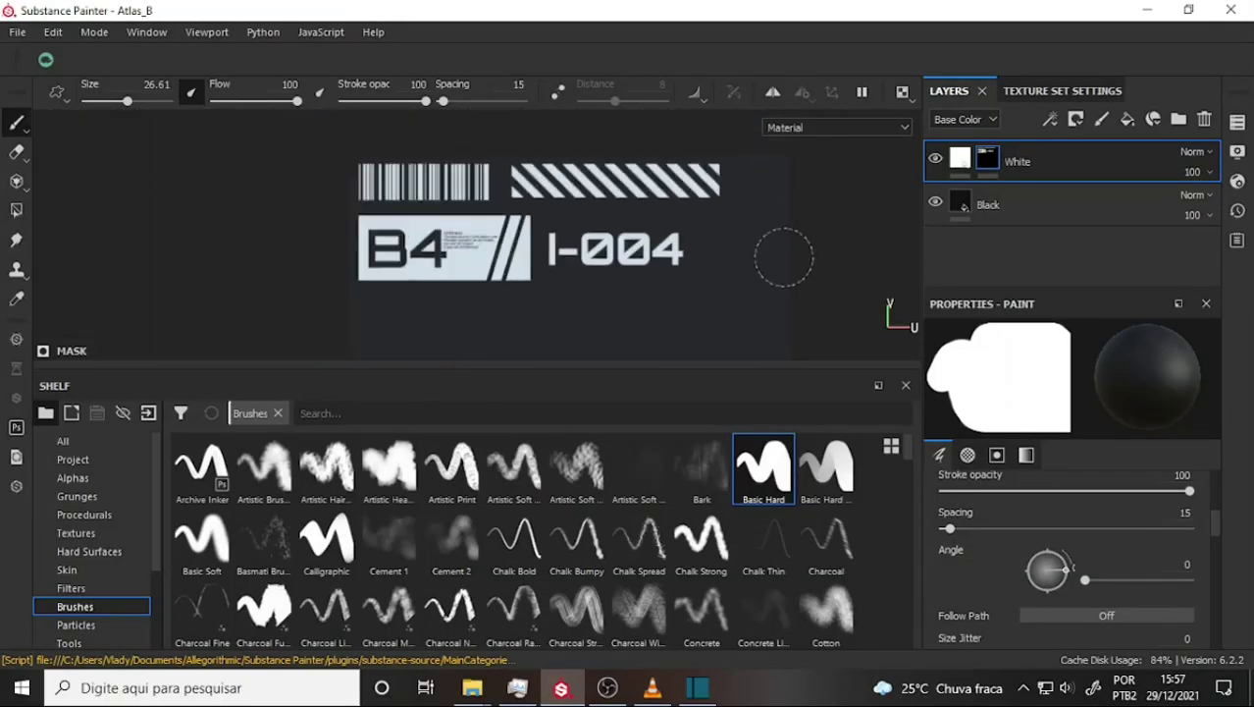
scroll(785, 257, "down", 2)
mouse_move(813, 252)
middle_mouse_down()
mouse_move(677, 213)
mouse_move(733, 185)
mouse_move(730, 213)
middle_mouse_up()
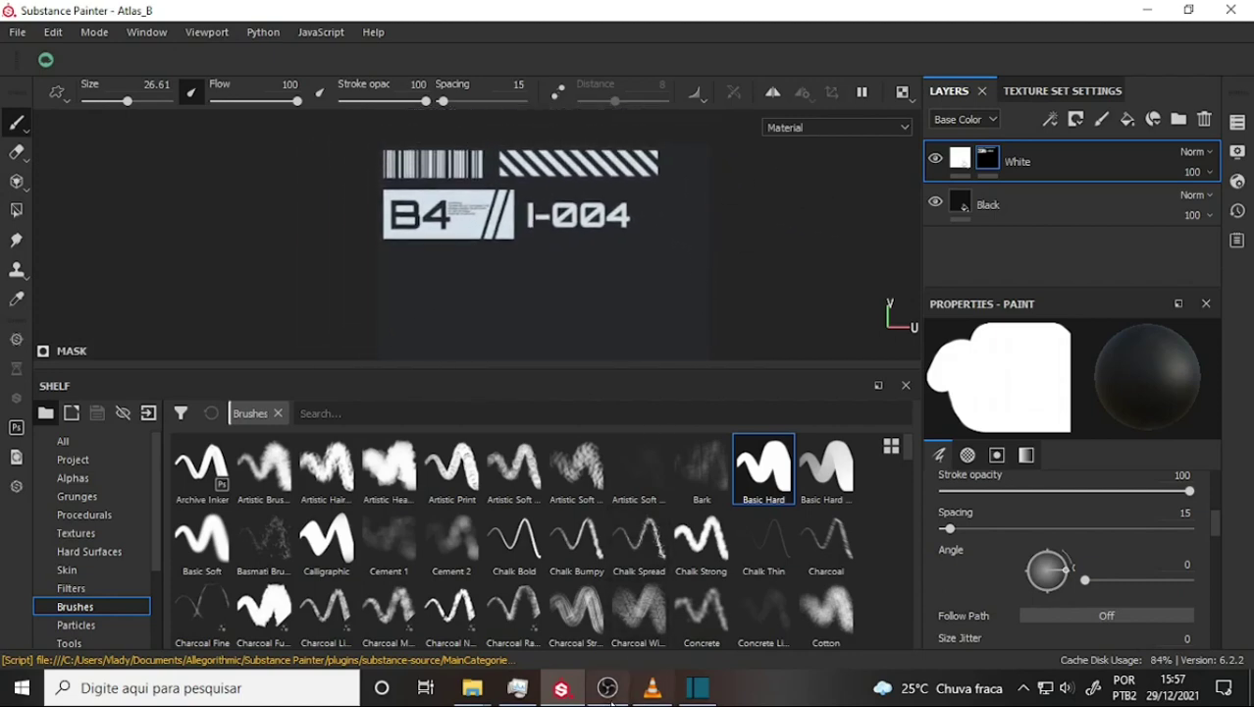
left_click(654, 689)
left_click(656, 690)
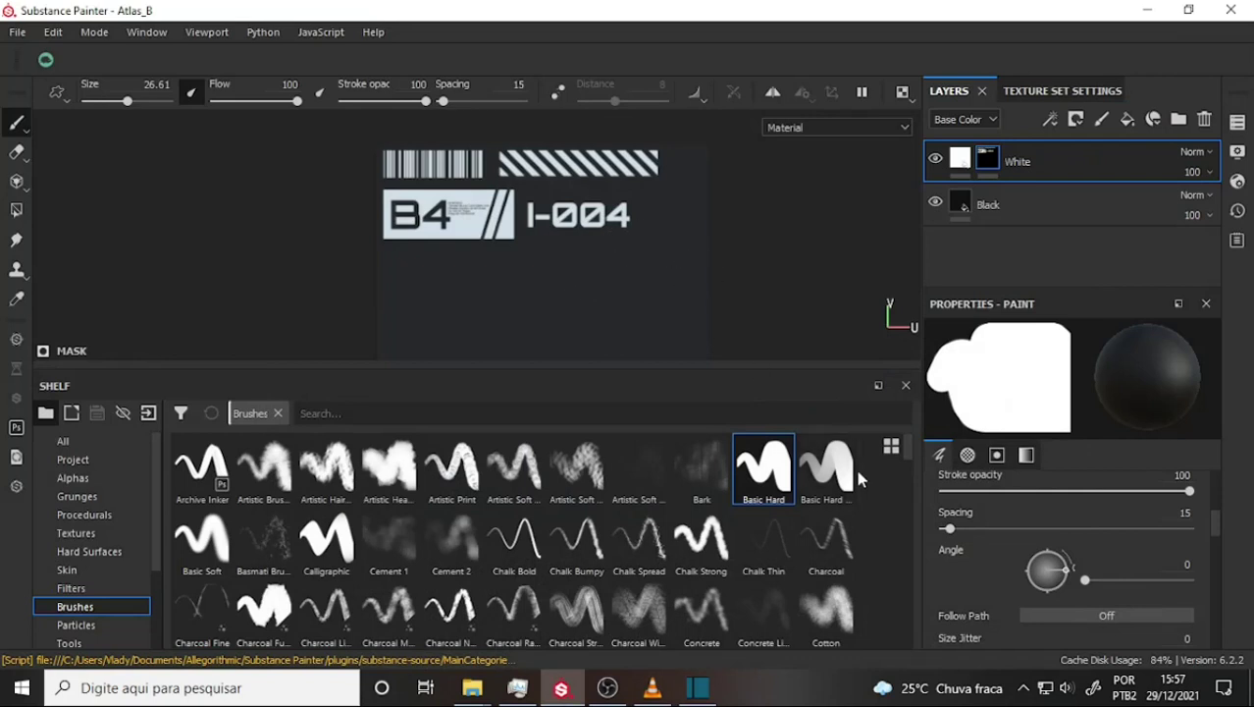
left_click(761, 479)
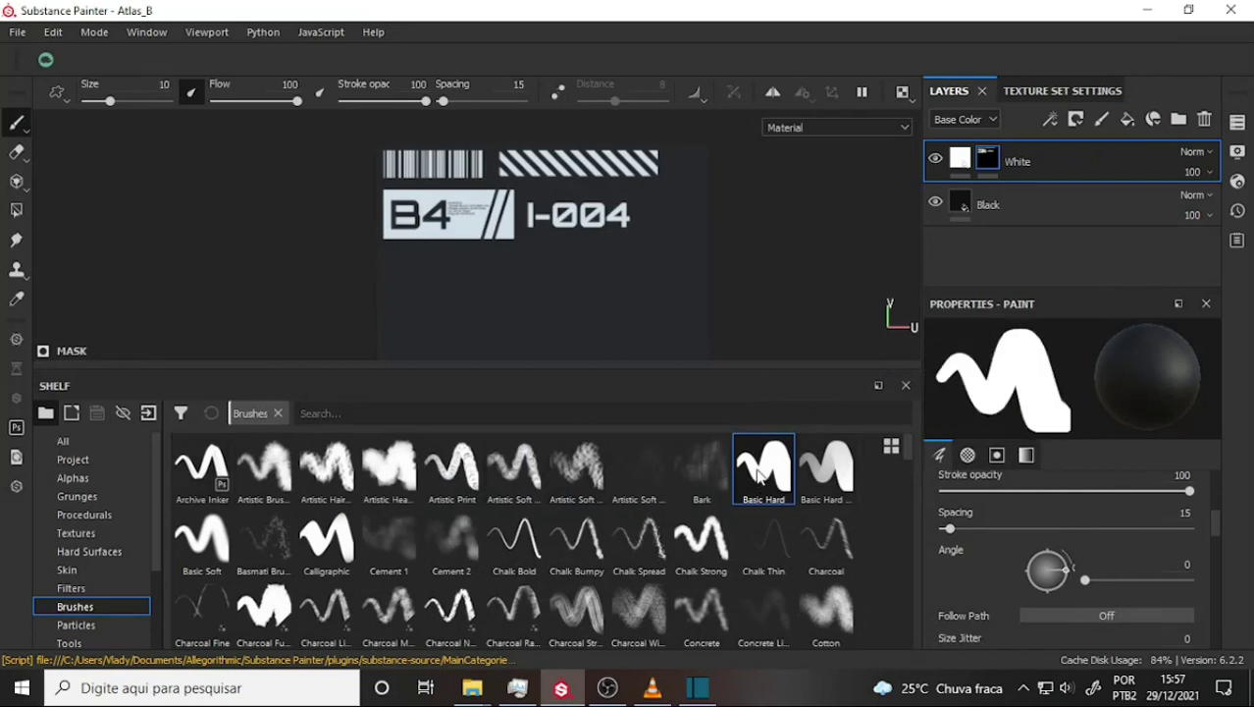
left_click_drag(151, 516, 154, 577)
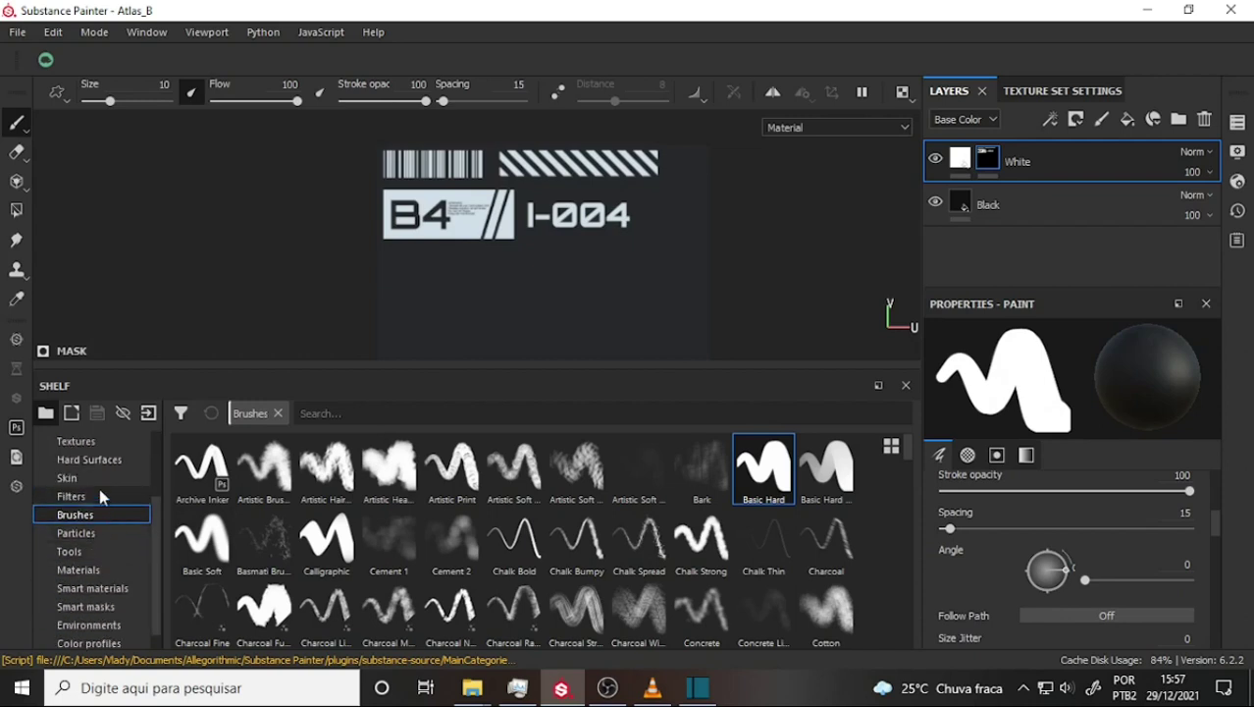
scroll(76, 494, "up", 2)
Show the Alphas library in the shelf and assign the Band Half Rounded alpha to the brush
left_click(72, 478)
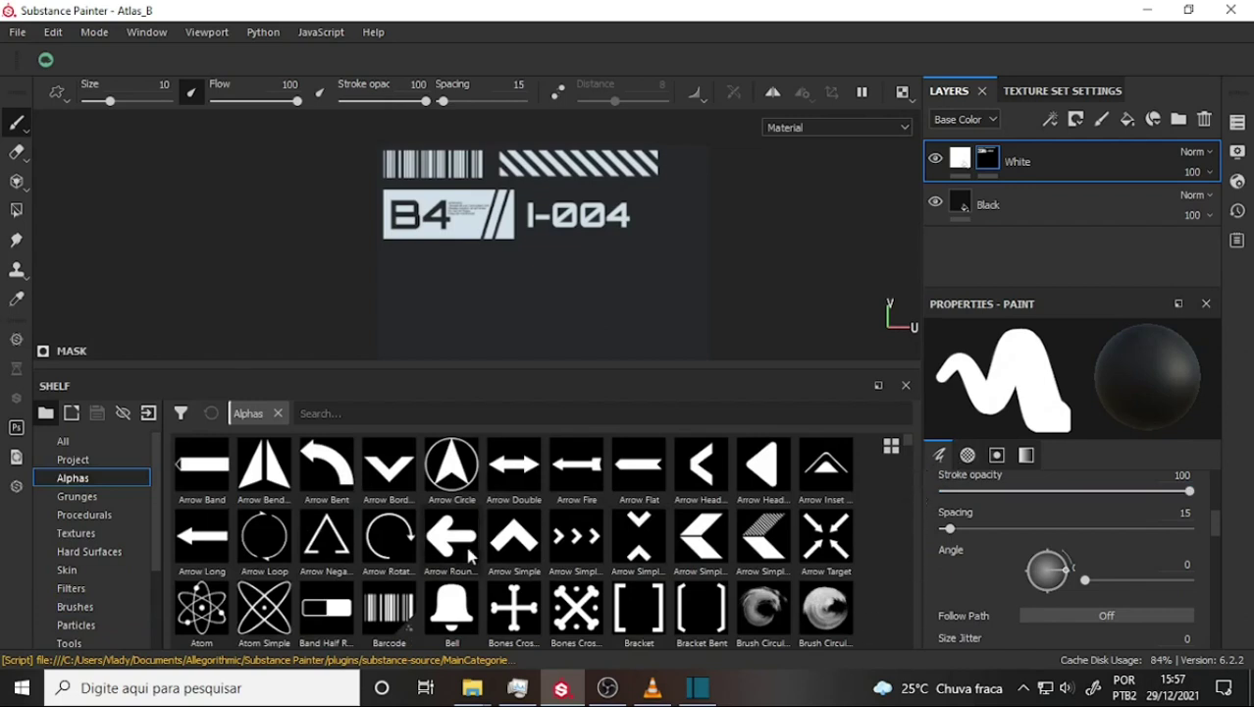
left_click(324, 613)
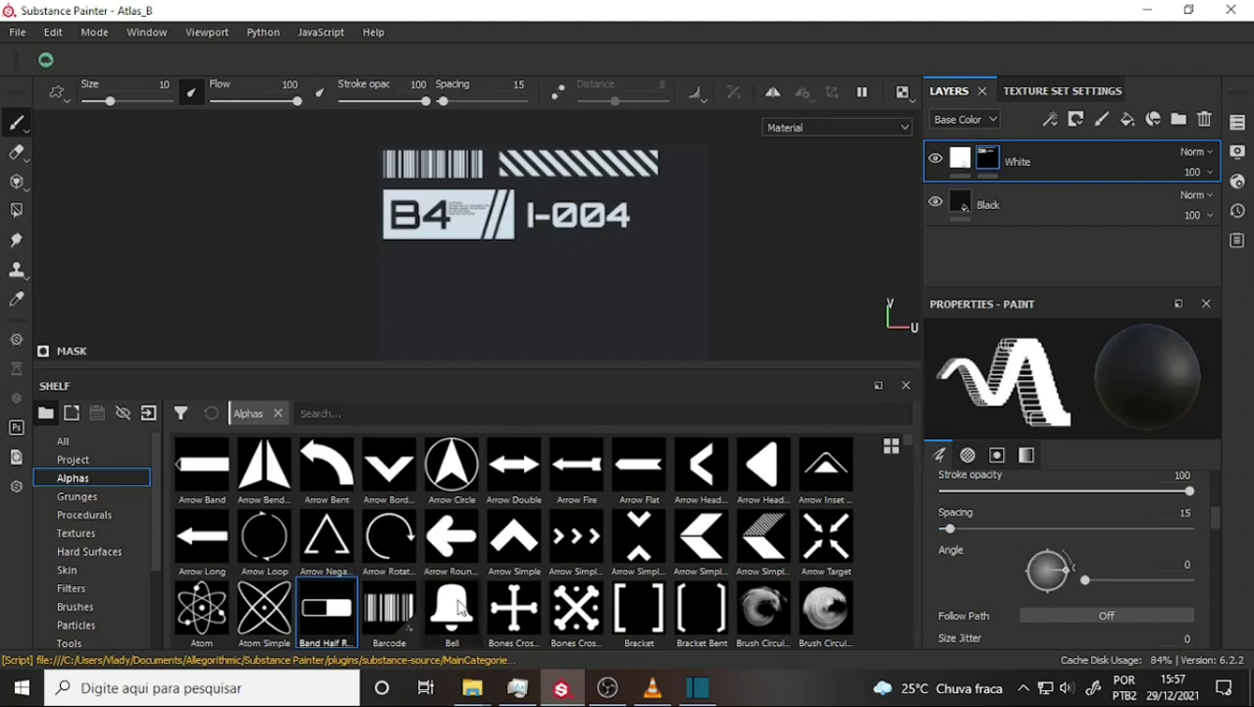
scroll(1058, 504, "up", 5)
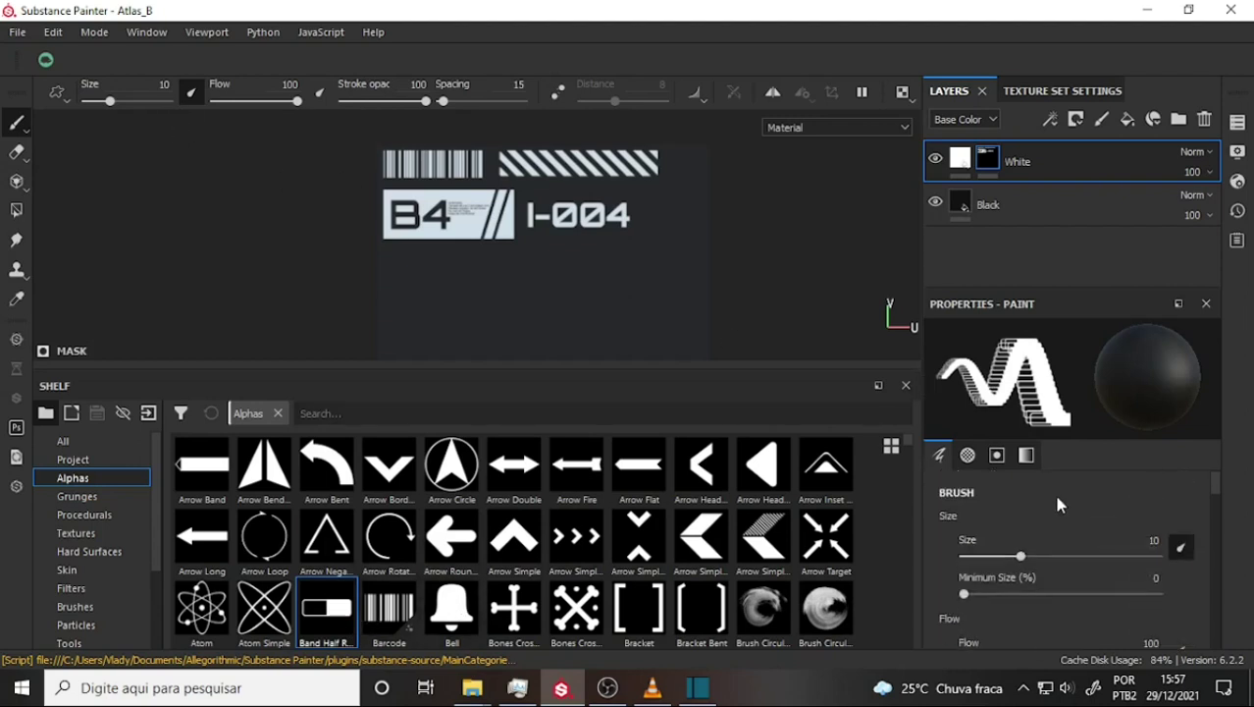
scroll(1059, 500, "down", 4)
scroll(1067, 513, "down", 3)
scroll(1072, 520, "down", 3)
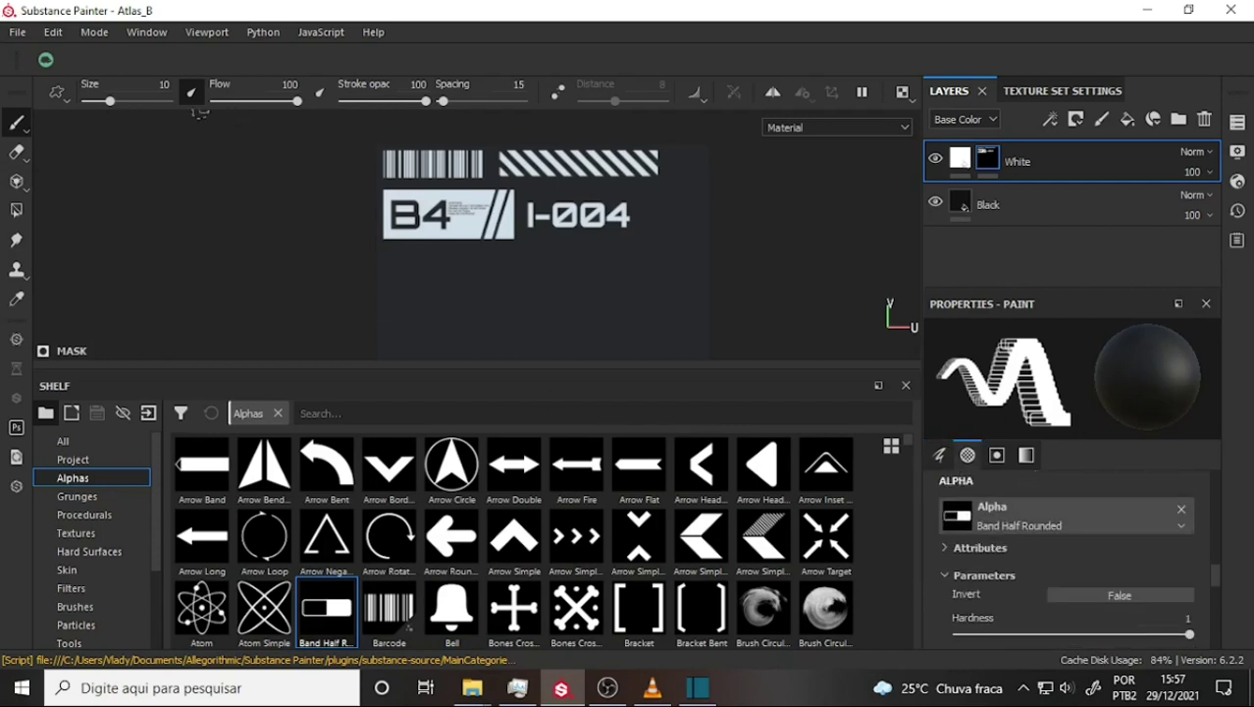
Raise the brush size to 93.51
left_click_drag(112, 102, 164, 102)
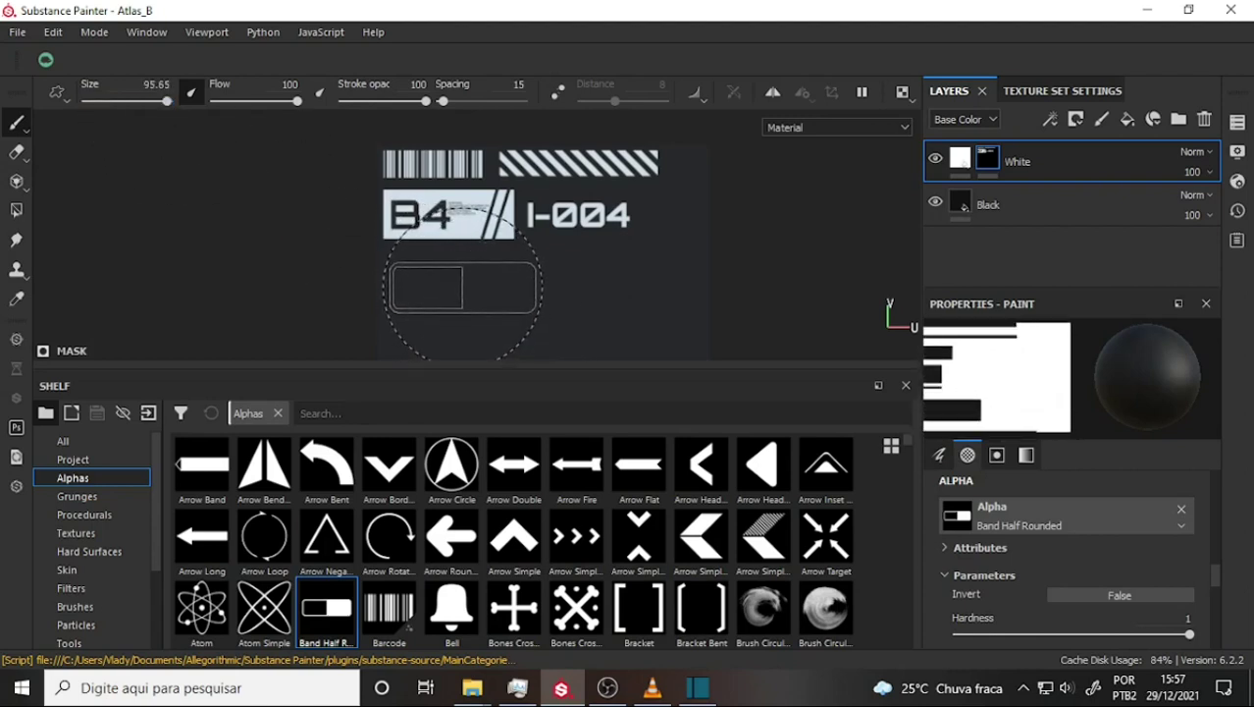
left_click_drag(166, 102, 163, 102)
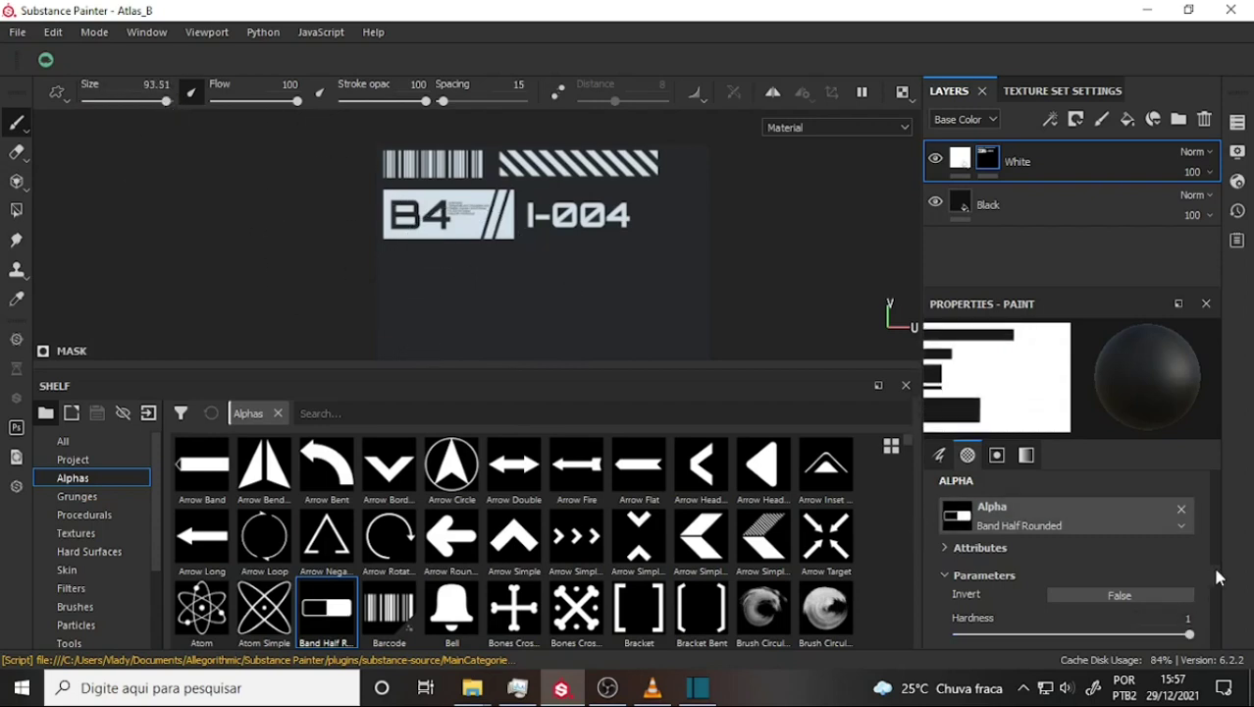
scroll(1217, 577, "down", 5)
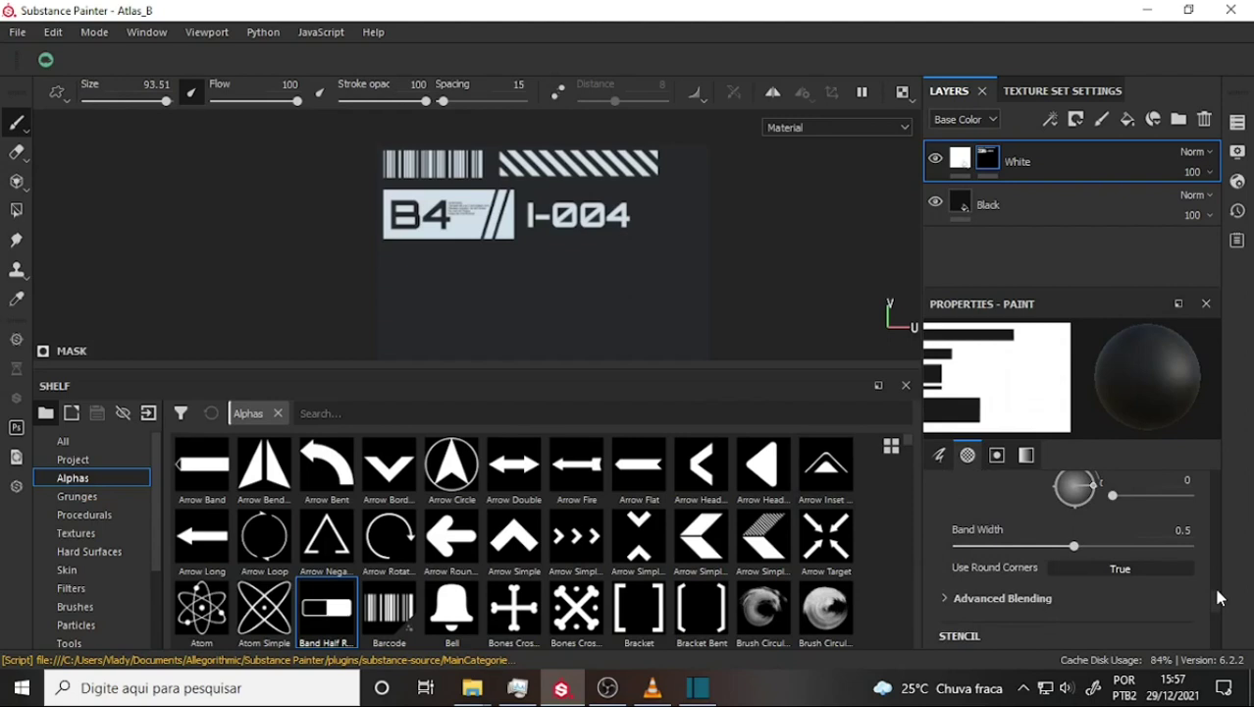
scroll(1219, 598, "down", 1)
scroll(1134, 589, "down", 3)
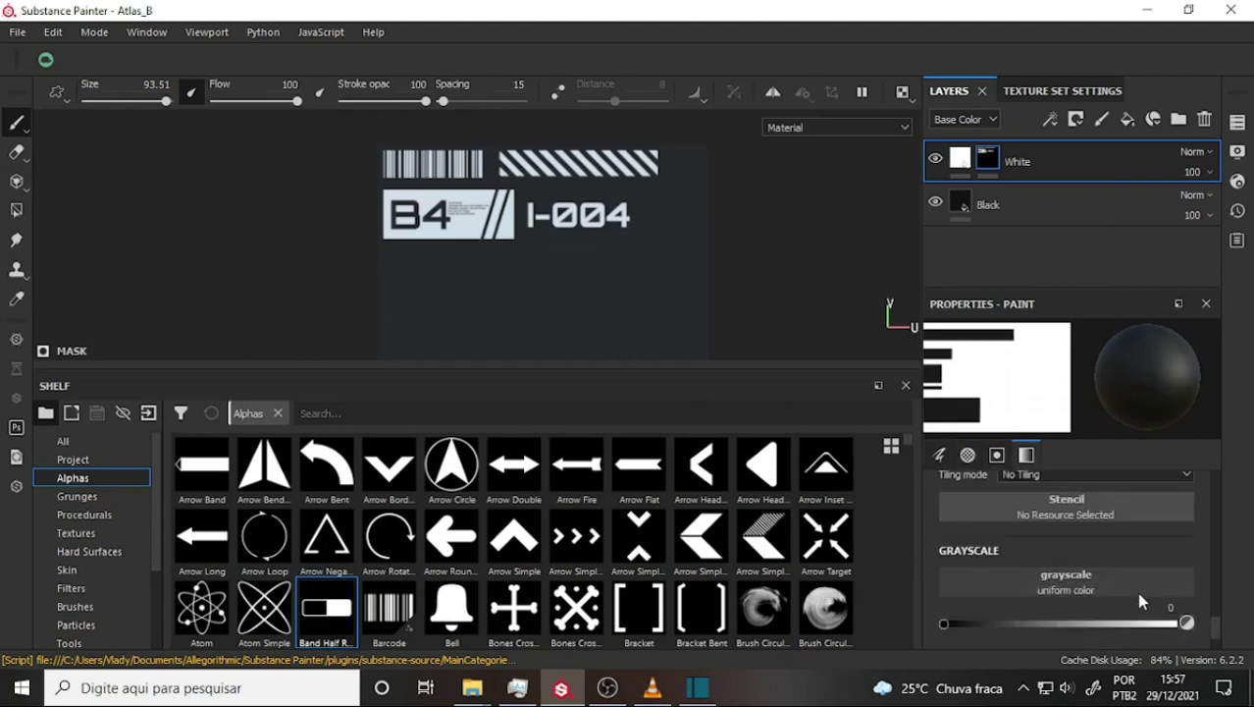
scroll(1139, 592, "down", 1)
scroll(1144, 598, "up", 4)
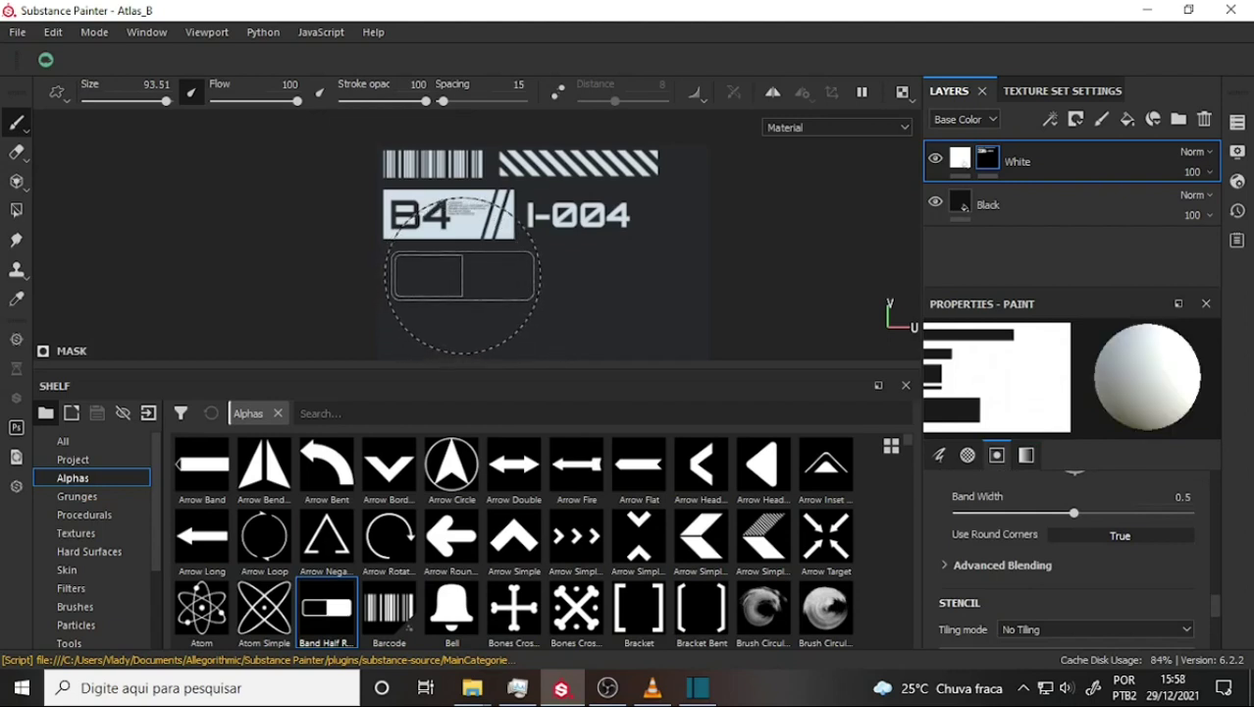
Stamp the Band Half Rounded shape onto the mask just below the B4 label
left_click(454, 278)
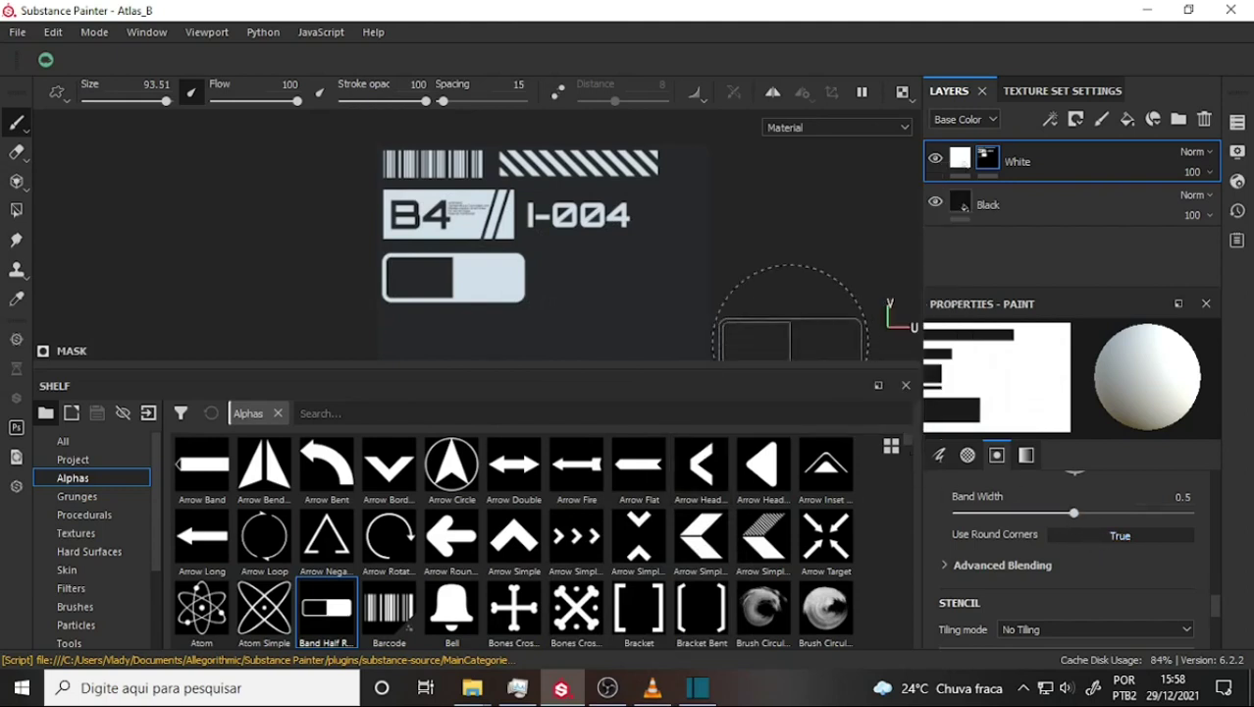
scroll(781, 336, "up", 2)
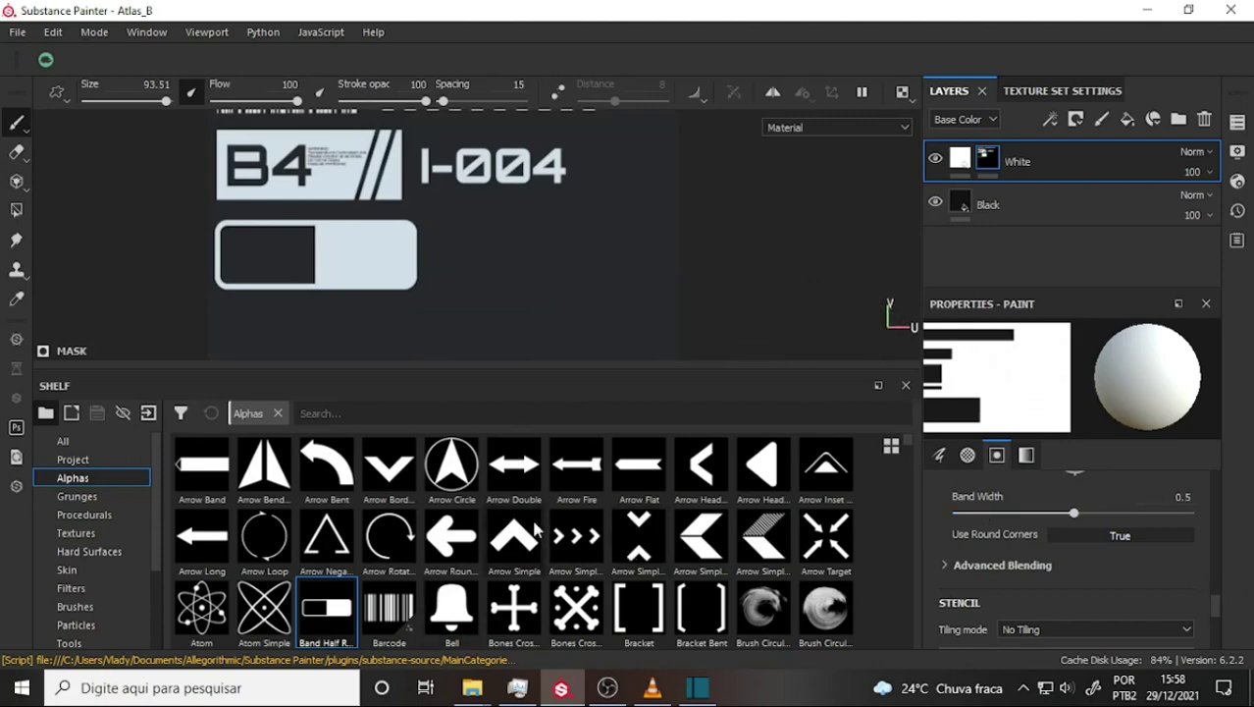
Scroll the Alphas shelf to the Font rows and use Font Orbitron as the brush alpha
scroll(538, 530, "down", 5)
scroll(538, 530, "down", 5)
scroll(646, 533, "down", 5)
scroll(646, 533, "down", 3)
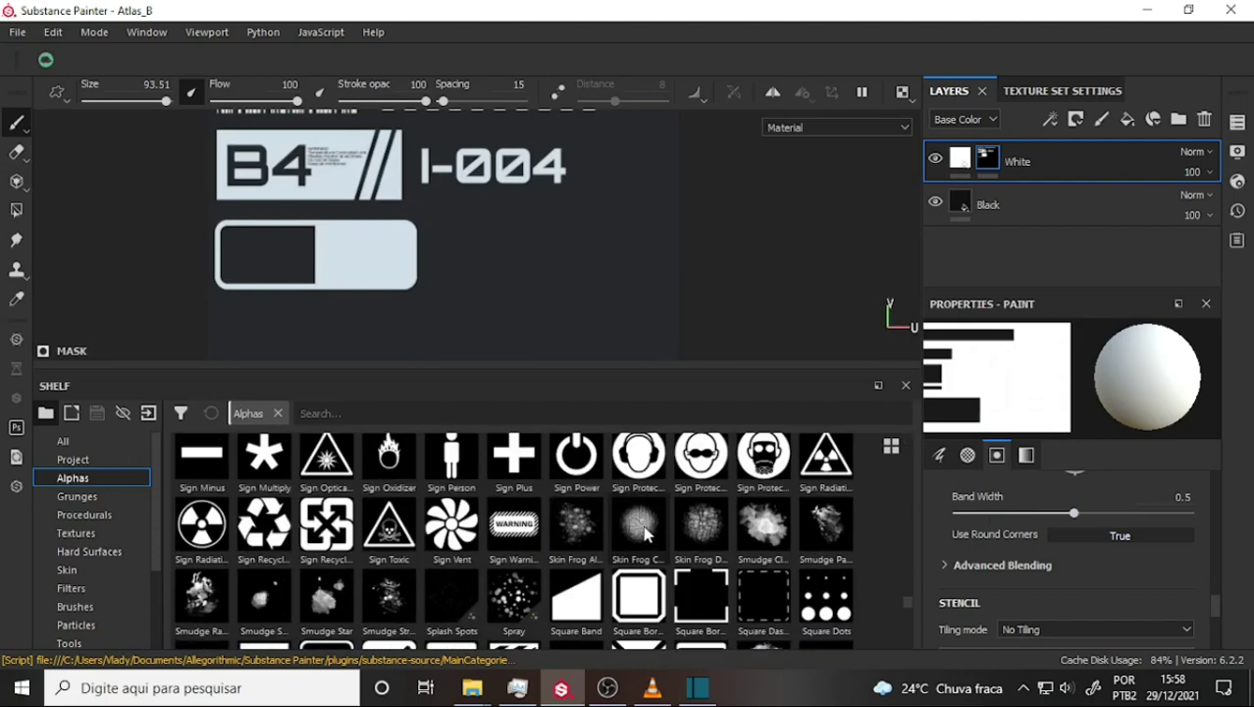
scroll(644, 533, "down", 5)
scroll(644, 533, "down", 4)
scroll(655, 546, "down", 1)
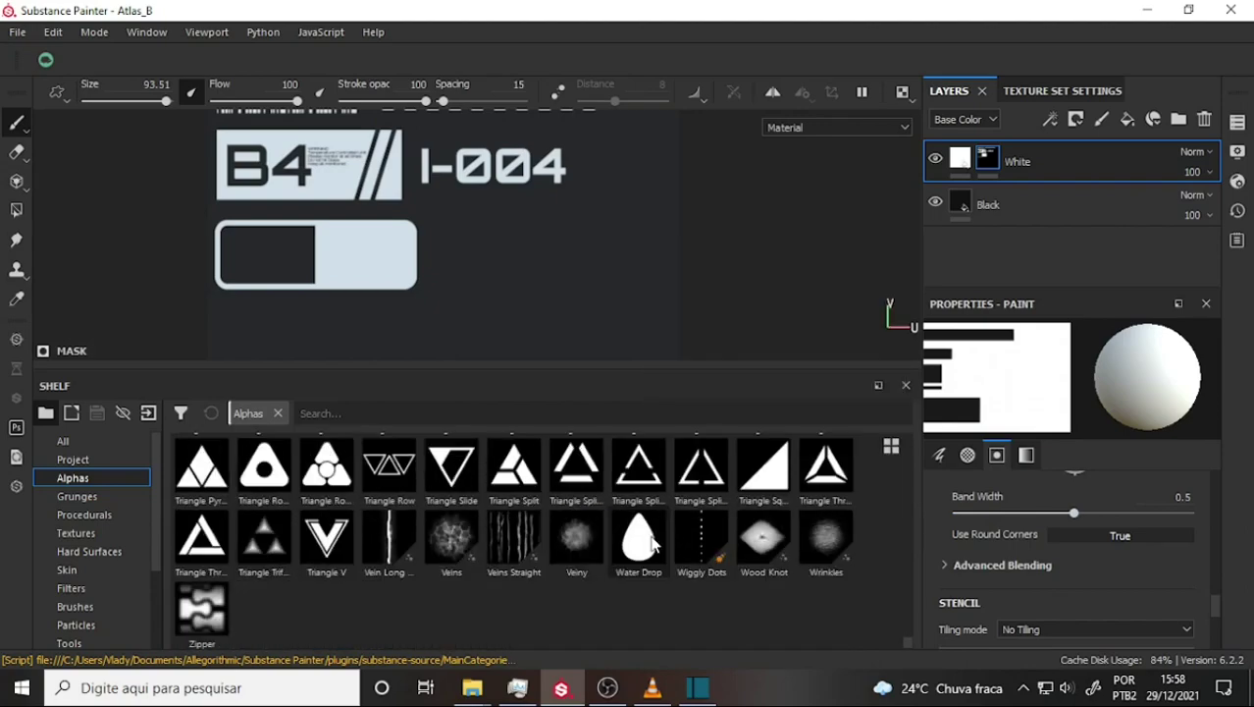
scroll(655, 546, "up", 5)
scroll(656, 546, "up", 5)
scroll(687, 545, "up", 5)
scroll(725, 546, "up", 5)
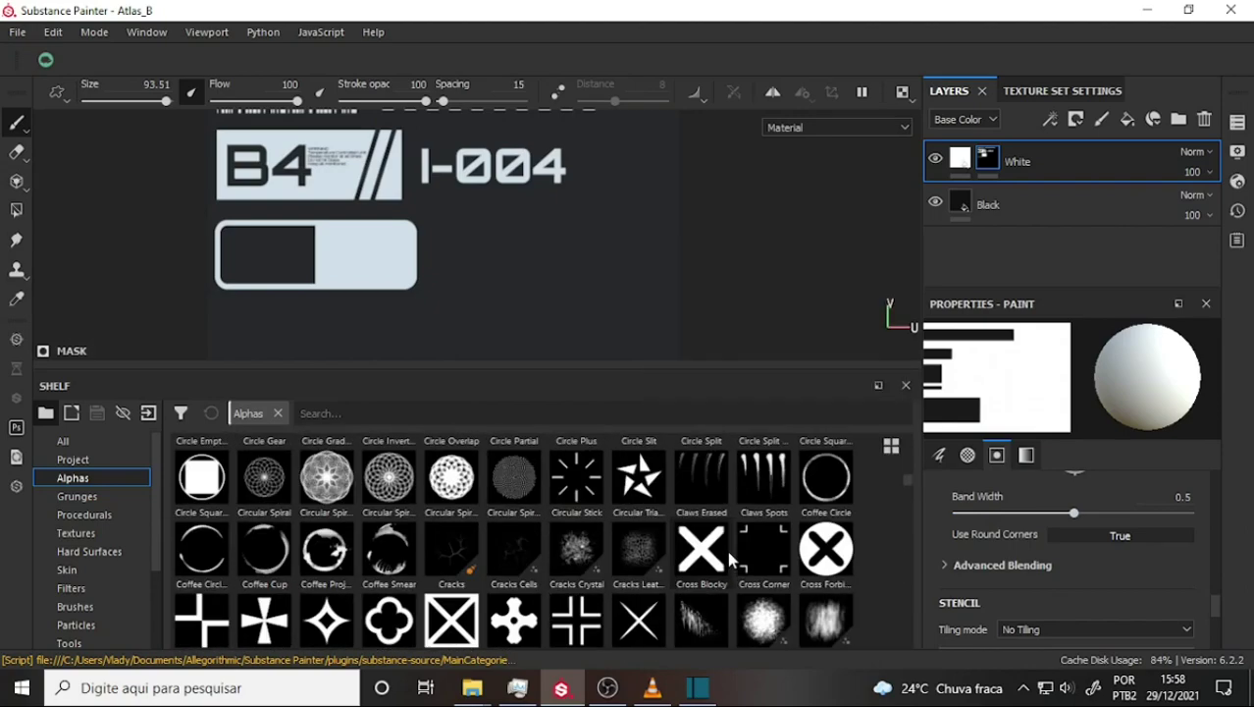
scroll(725, 546, "up", 5)
scroll(725, 556, "up", 1)
scroll(704, 543, "down", 5)
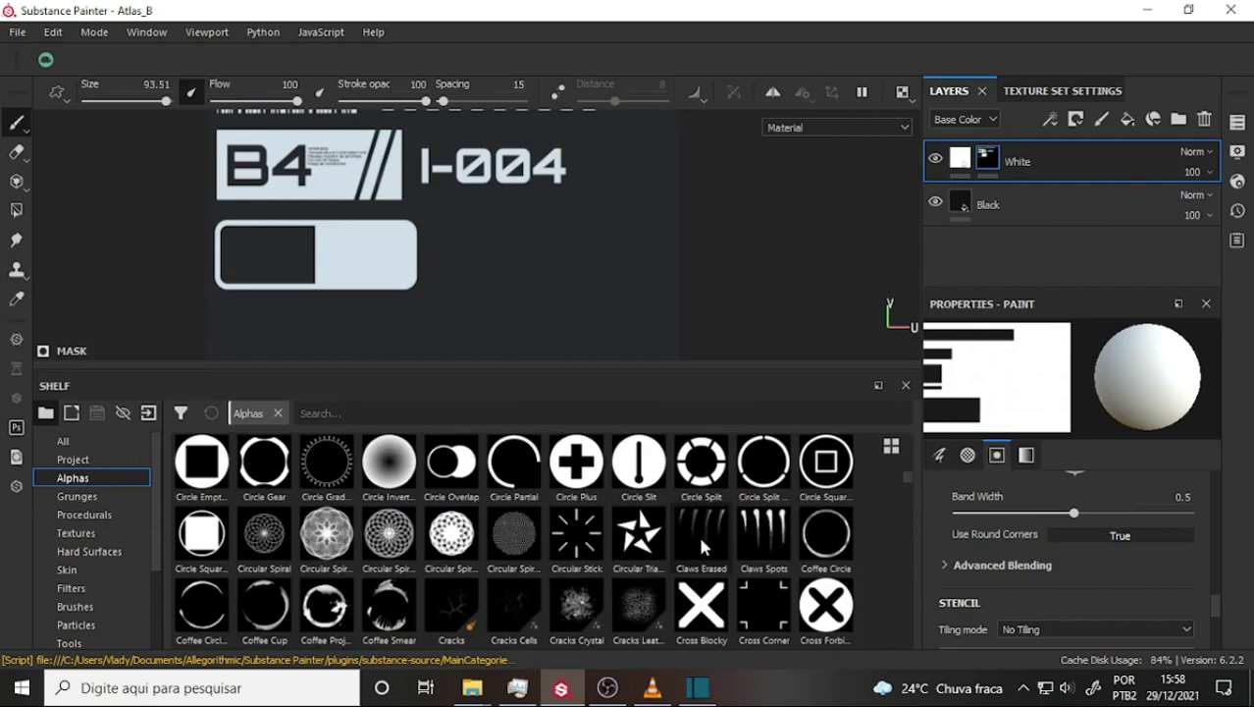
scroll(698, 533, "down", 5)
scroll(693, 538, "down", 3)
scroll(693, 538, "up", 2)
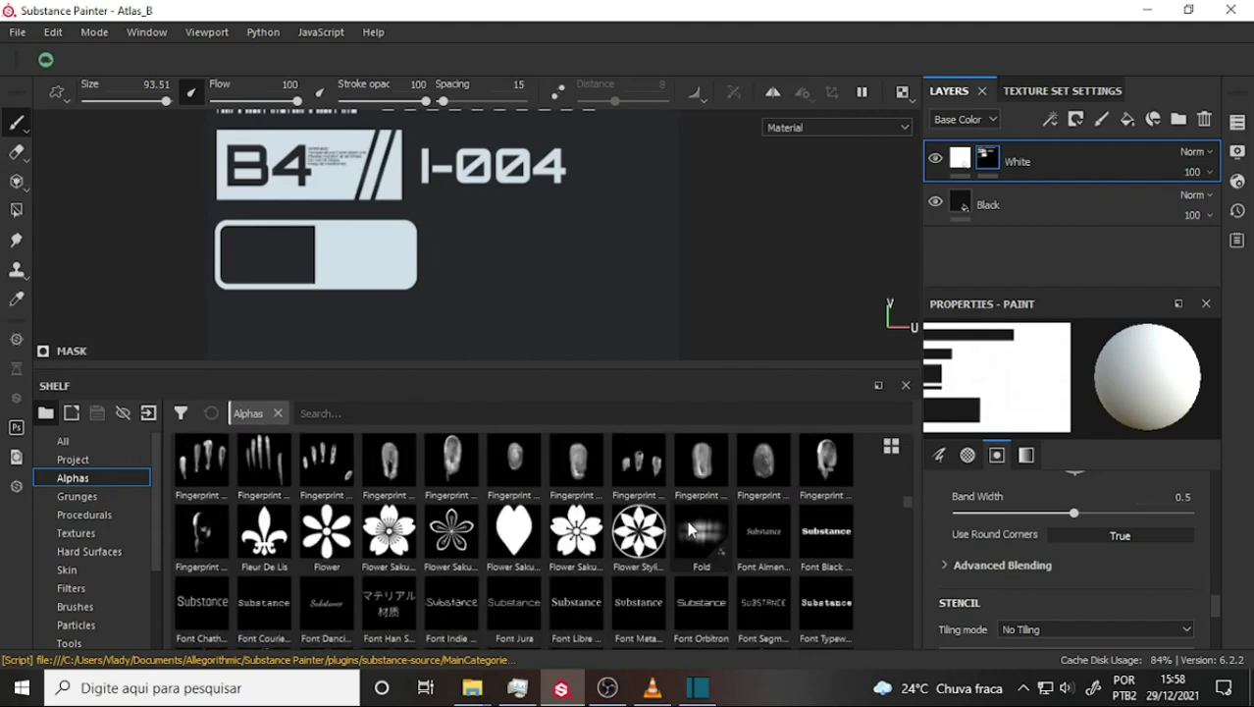
left_click(699, 602)
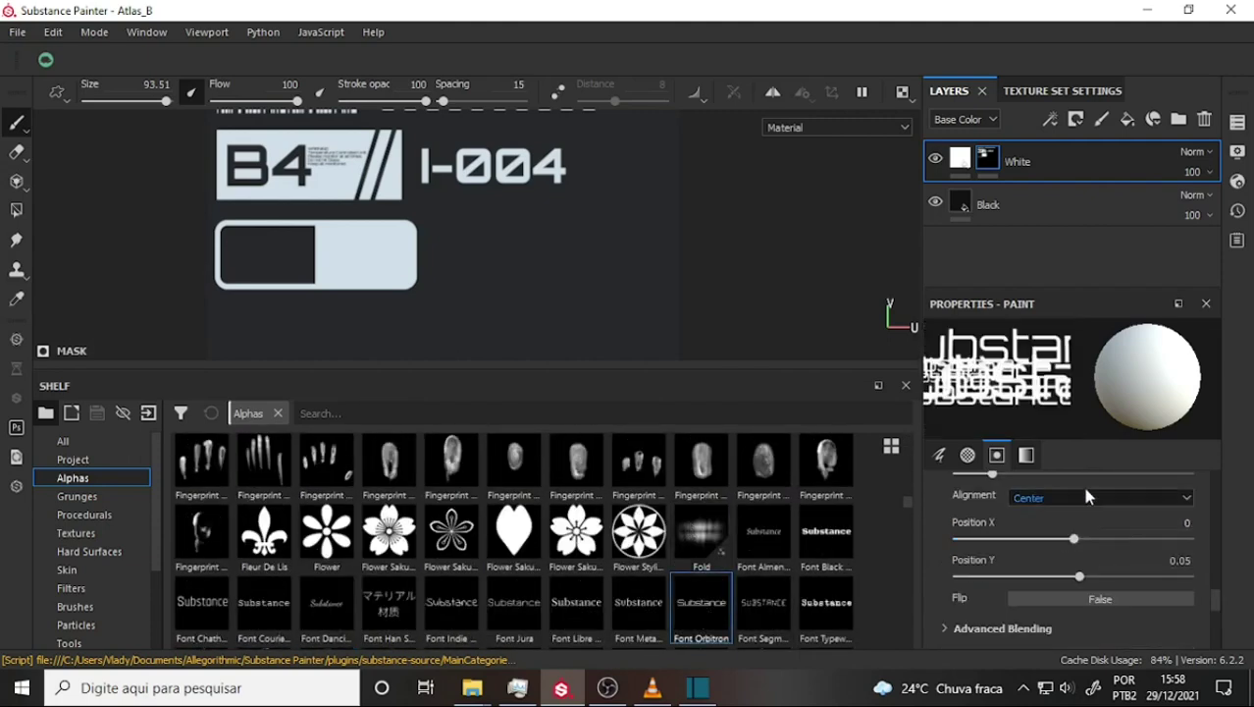
scroll(1163, 520, "up", 3)
scroll(1161, 509, "up", 3)
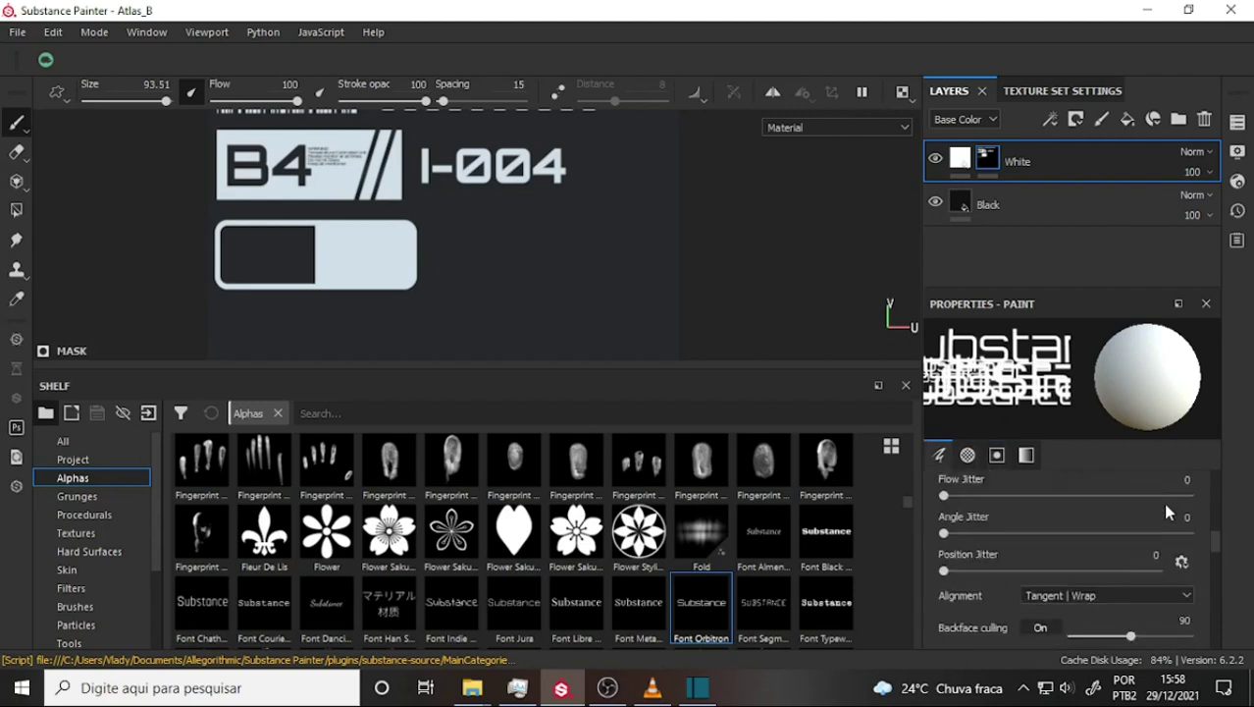
scroll(1164, 503, "up", 3)
scroll(1163, 503, "up", 3)
scroll(1148, 491, "up", 1)
scroll(1143, 496, "down", 3)
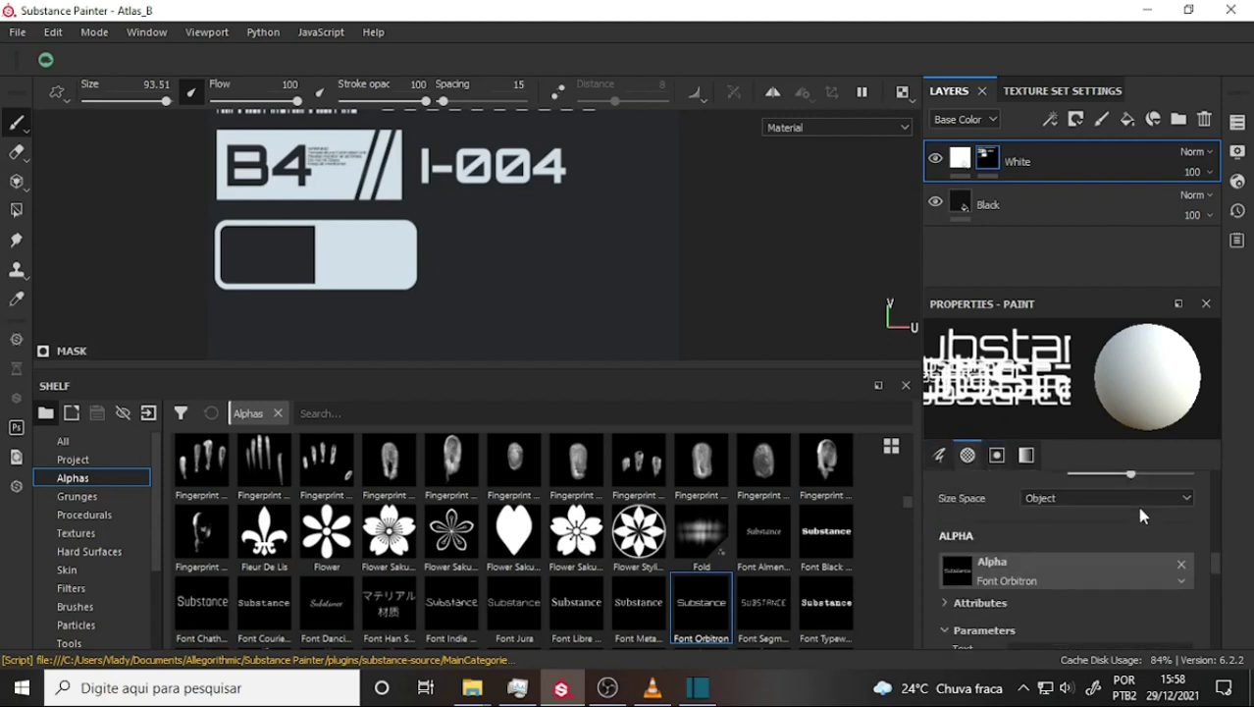
scroll(1137, 499, "down", 3)
scroll(1136, 498, "down", 2)
scroll(1136, 497, "up", 2)
Replace the text alpha's 'Substance' with '4' and make it bold
left_click_drag(1139, 503, 929, 493)
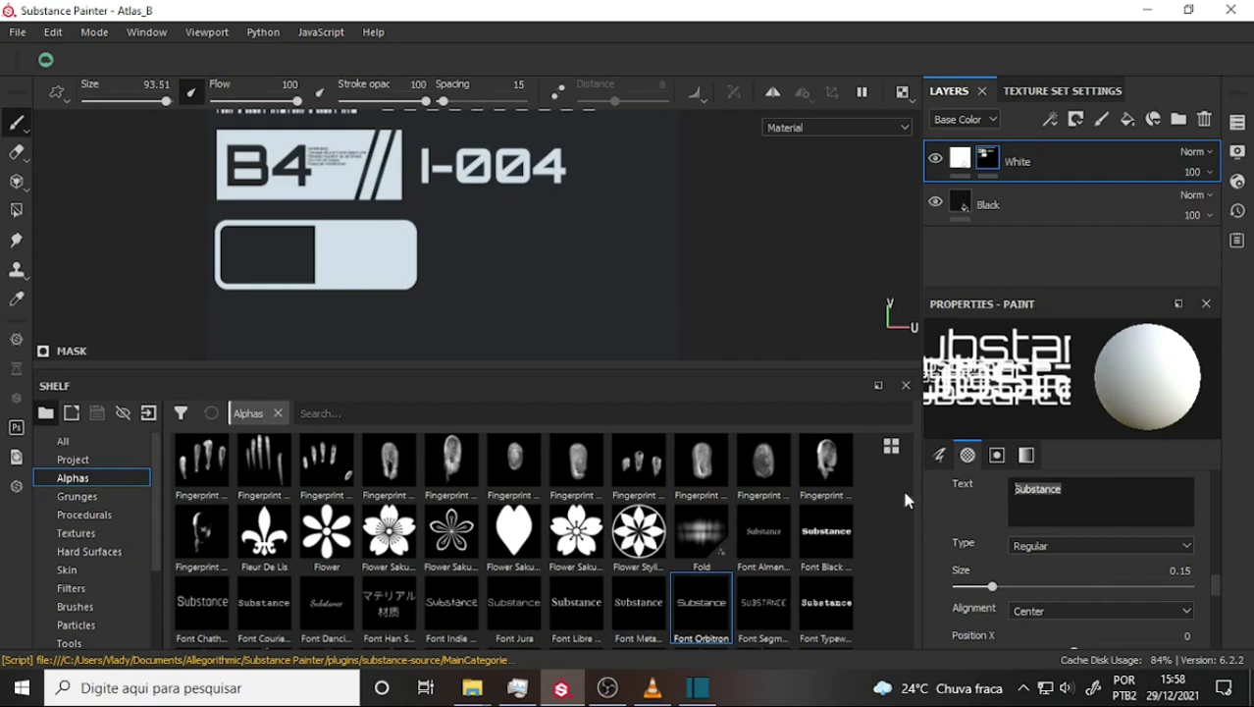
type("4")
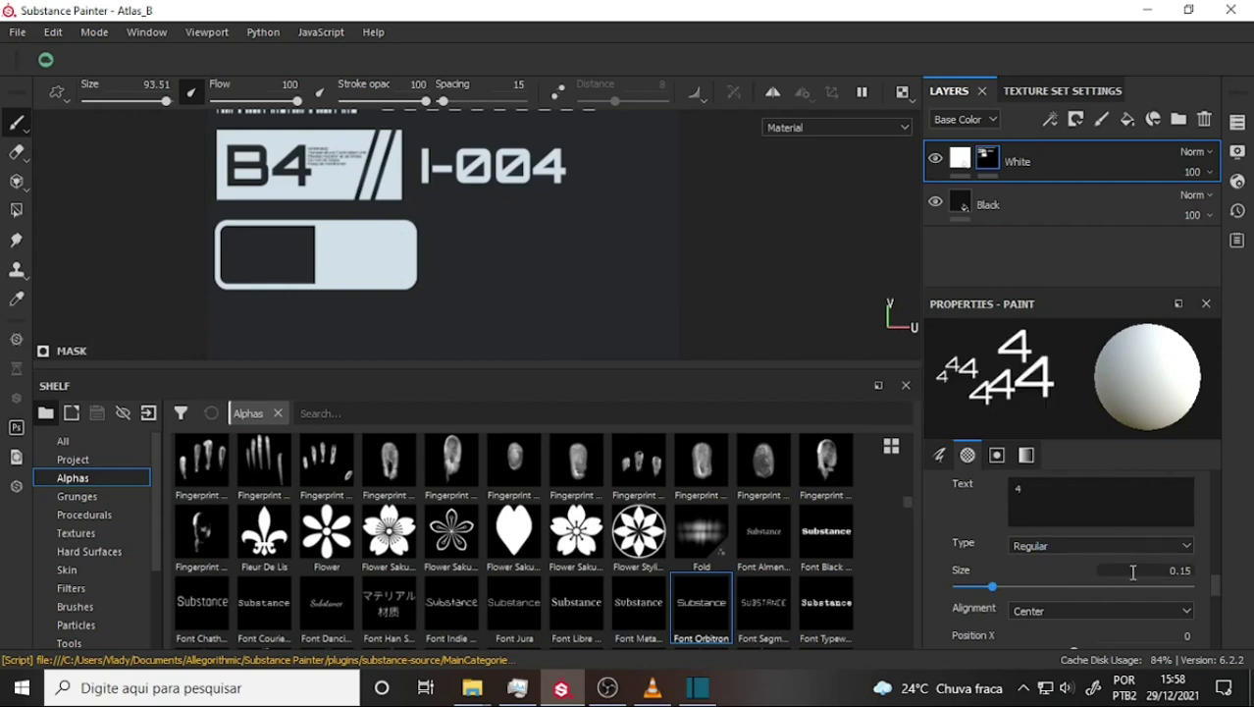
left_click(1187, 545)
left_click(1109, 576)
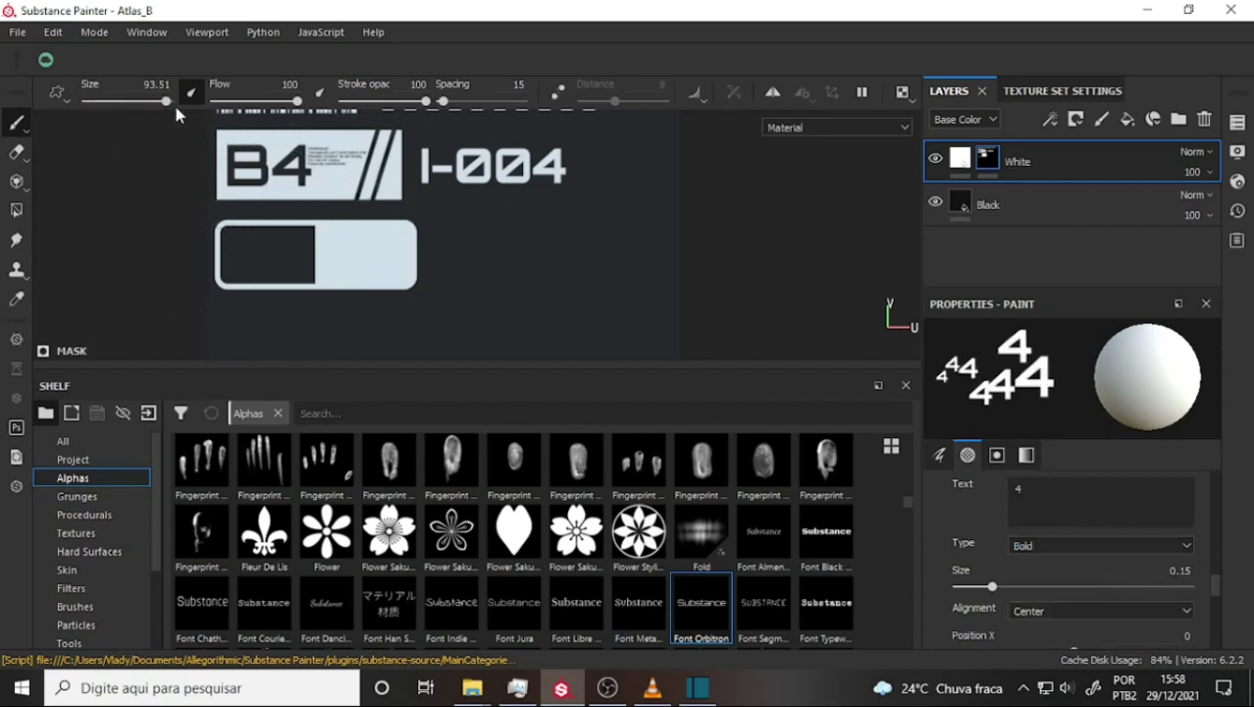
Set the text size to 0.33 and stamp the 4 inside the rounded light box
left_click_drag(992, 586, 1018, 587)
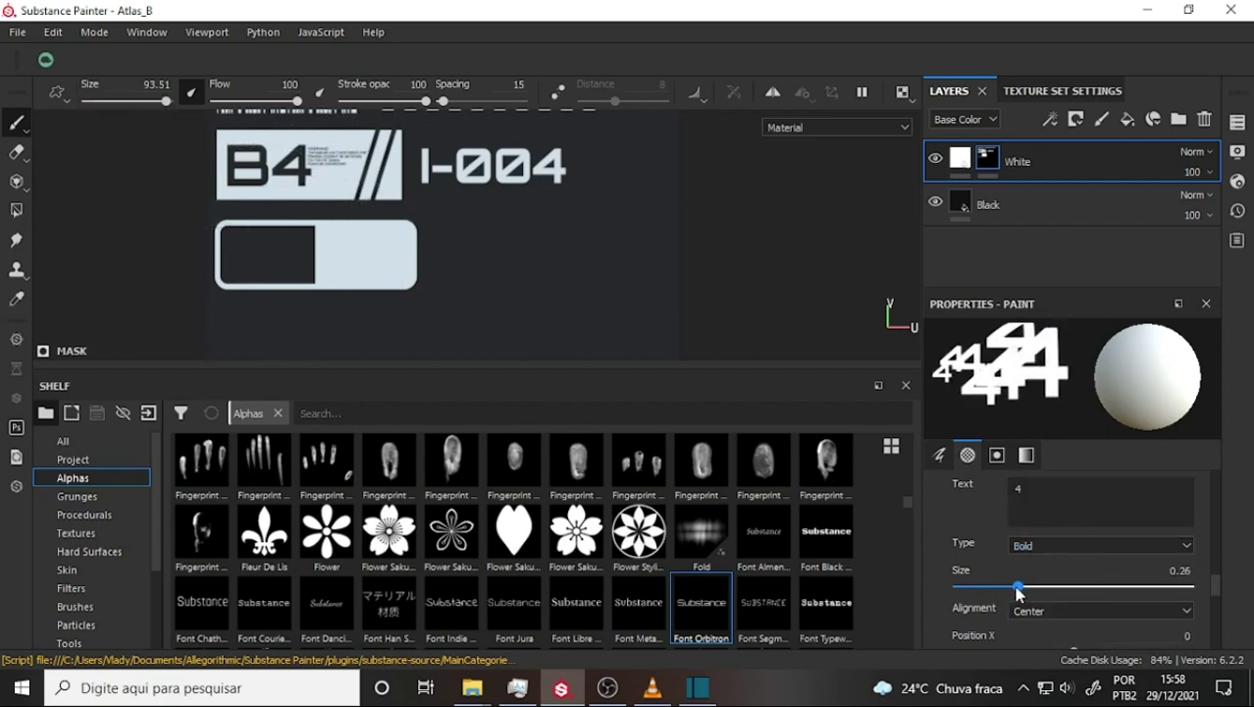
left_click(1016, 587)
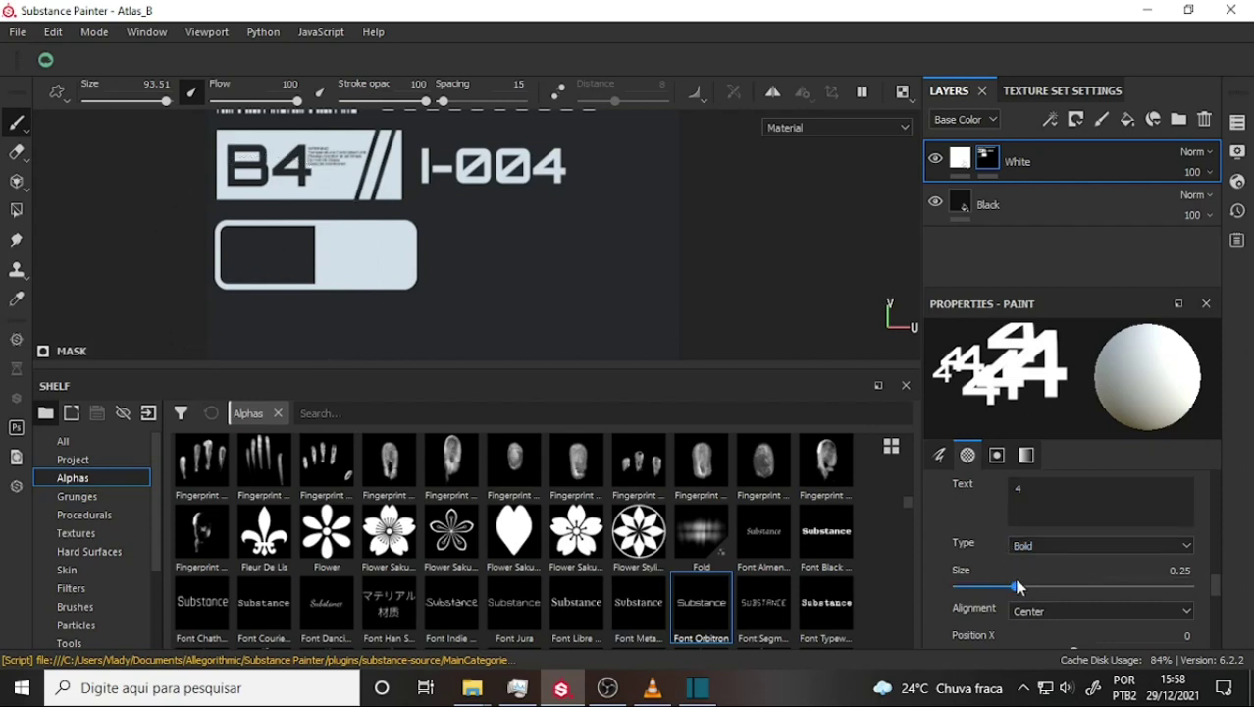
left_click_drag(1018, 587, 1035, 587)
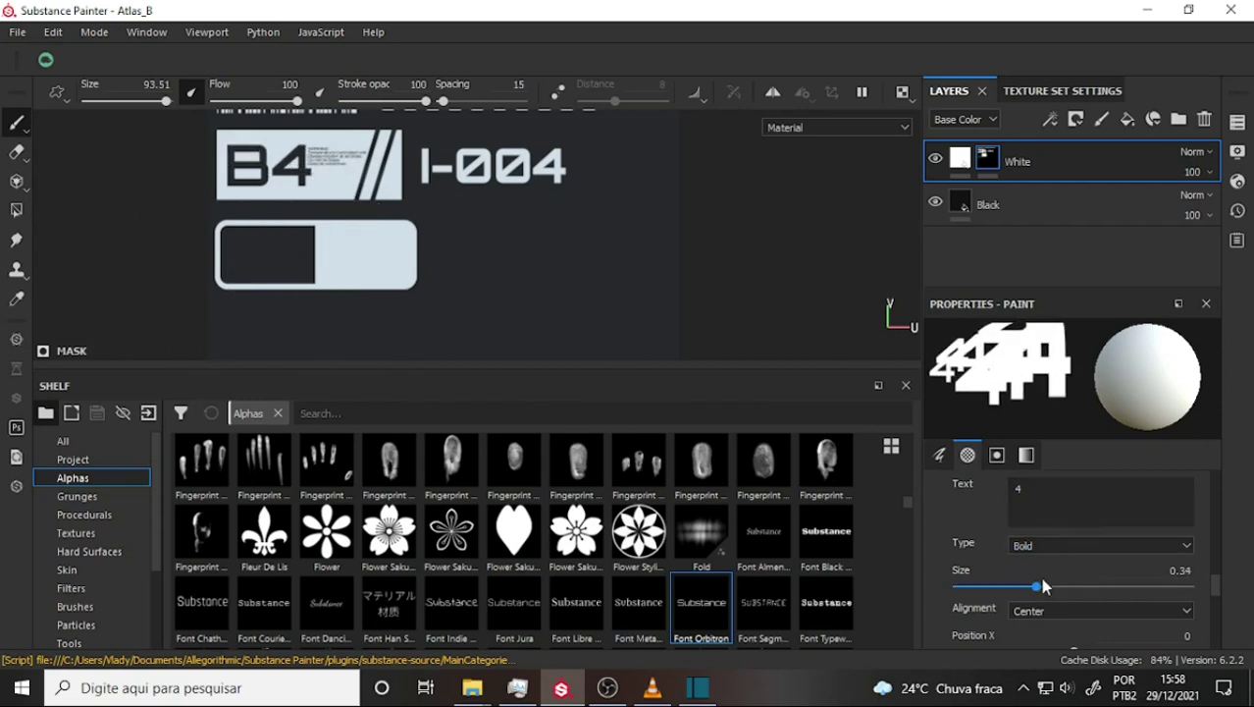
left_click_drag(1041, 586, 1034, 586)
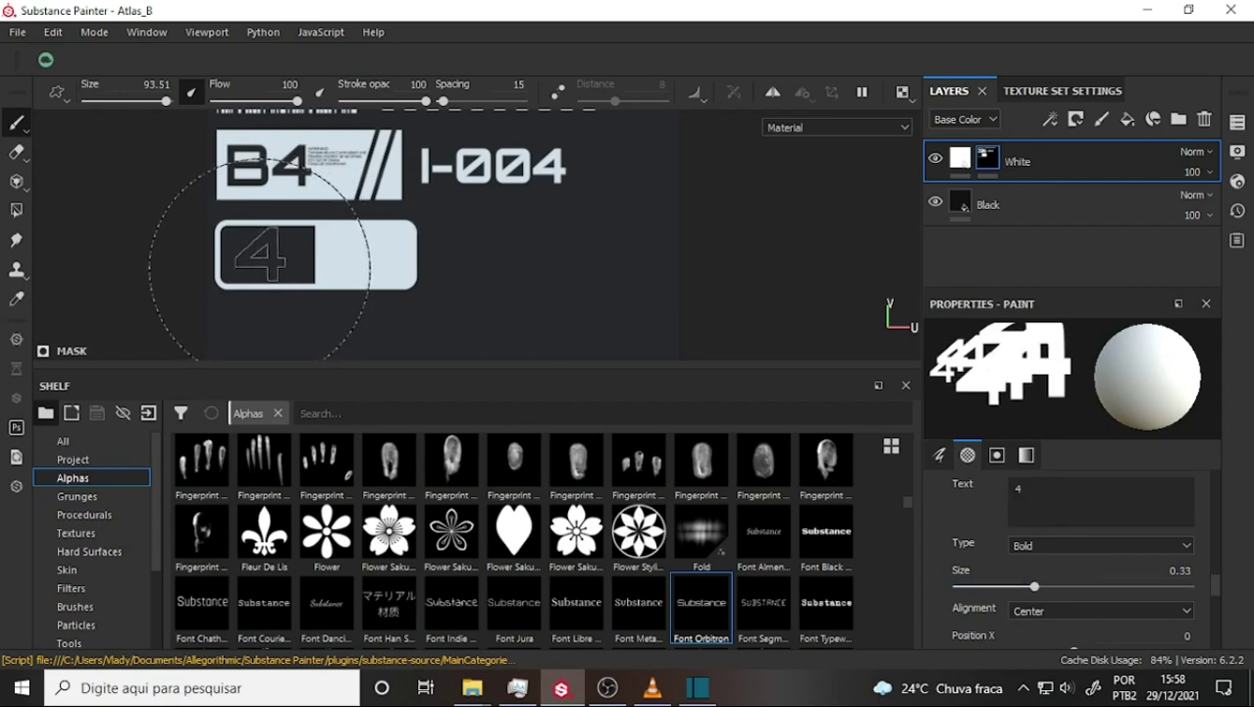
left_click(260, 257)
type("WARNIG")
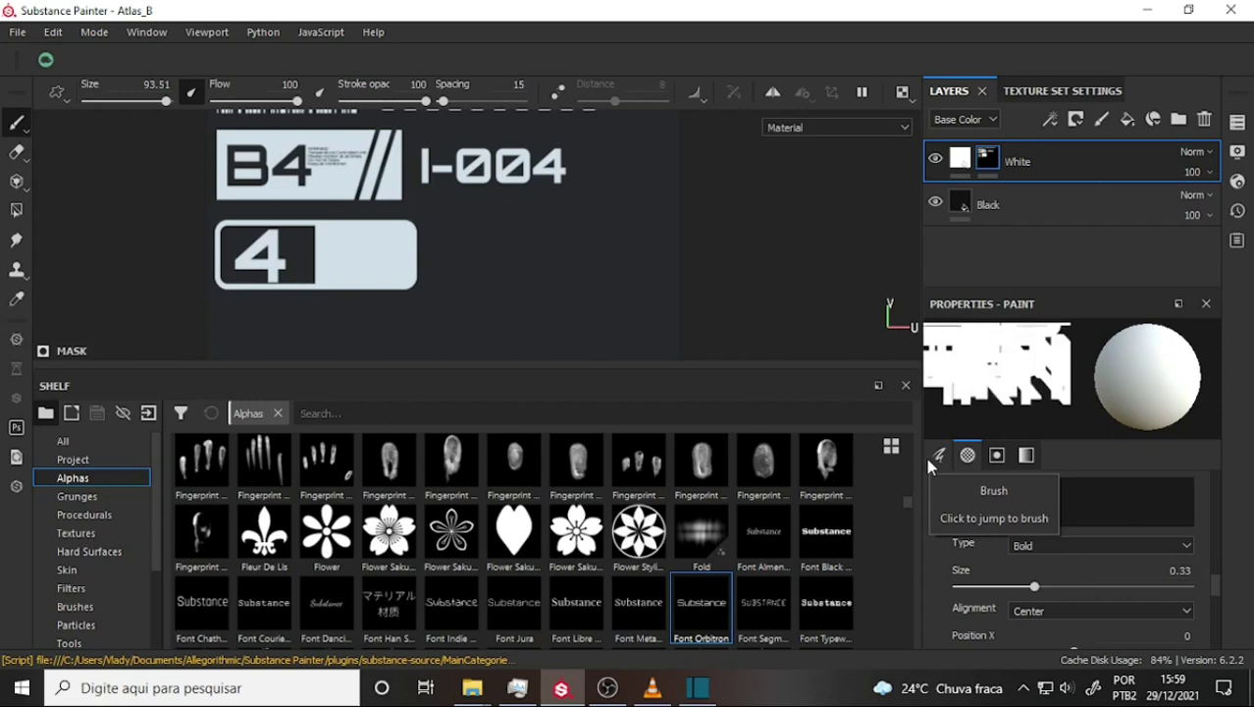
Correct the text to WARNING, shrink it to 0.16, and stamp it right of the 4 box
key("Left")
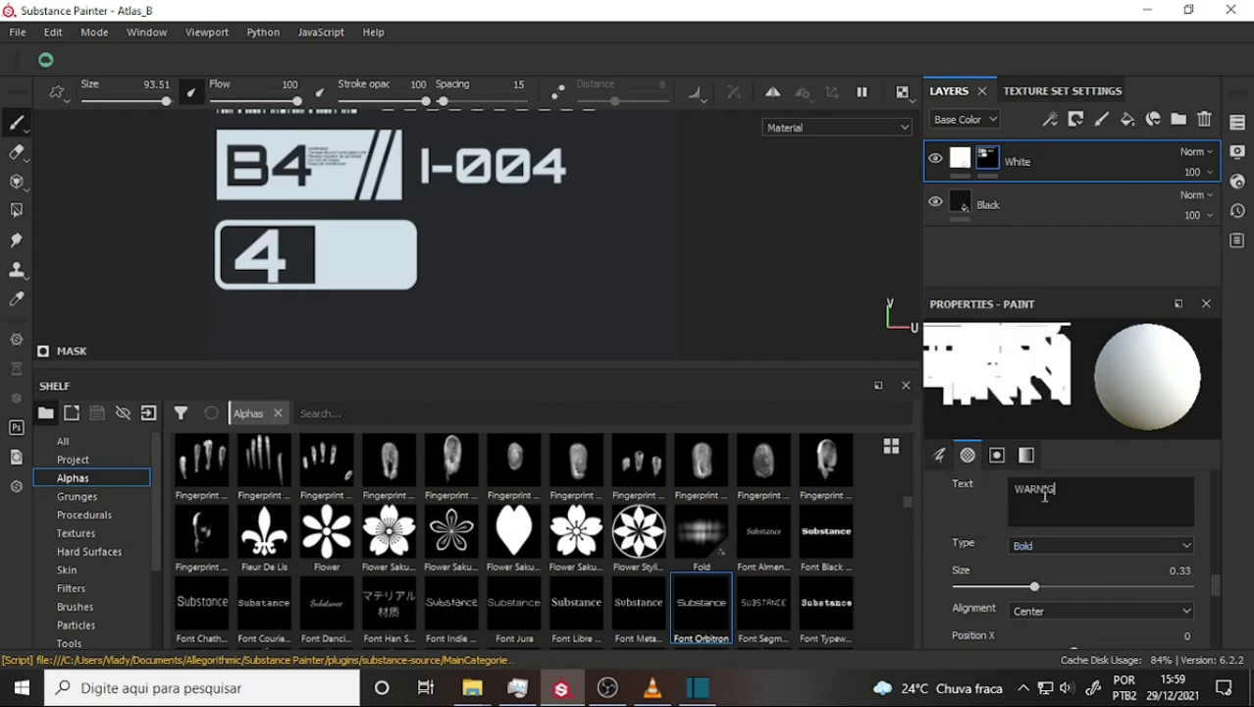
type("N")
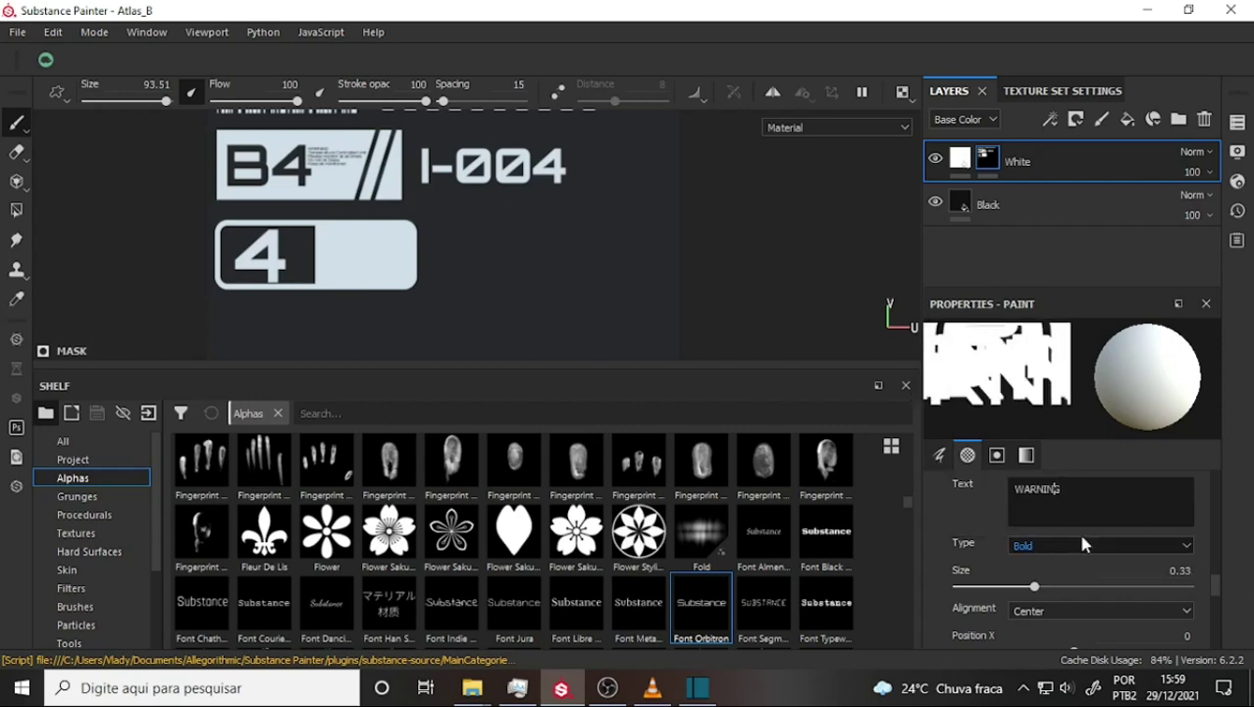
left_click_drag(1034, 586, 994, 586)
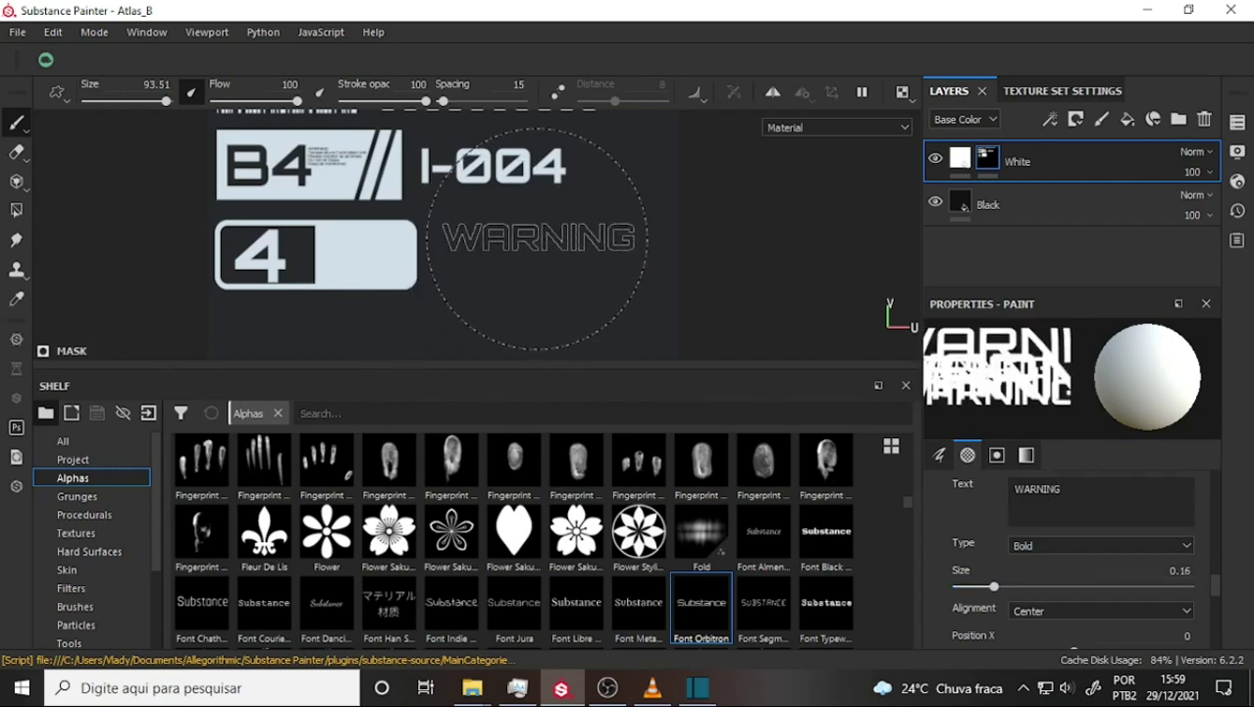
left_click(540, 240)
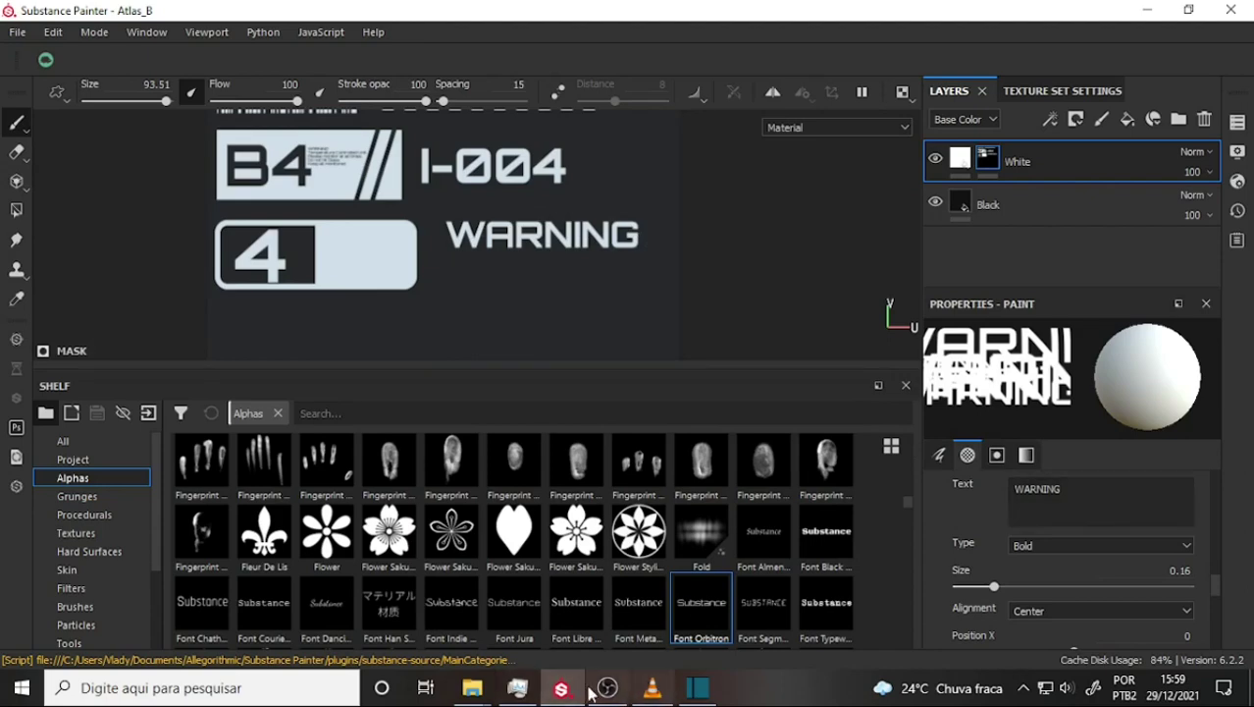
left_click(652, 691)
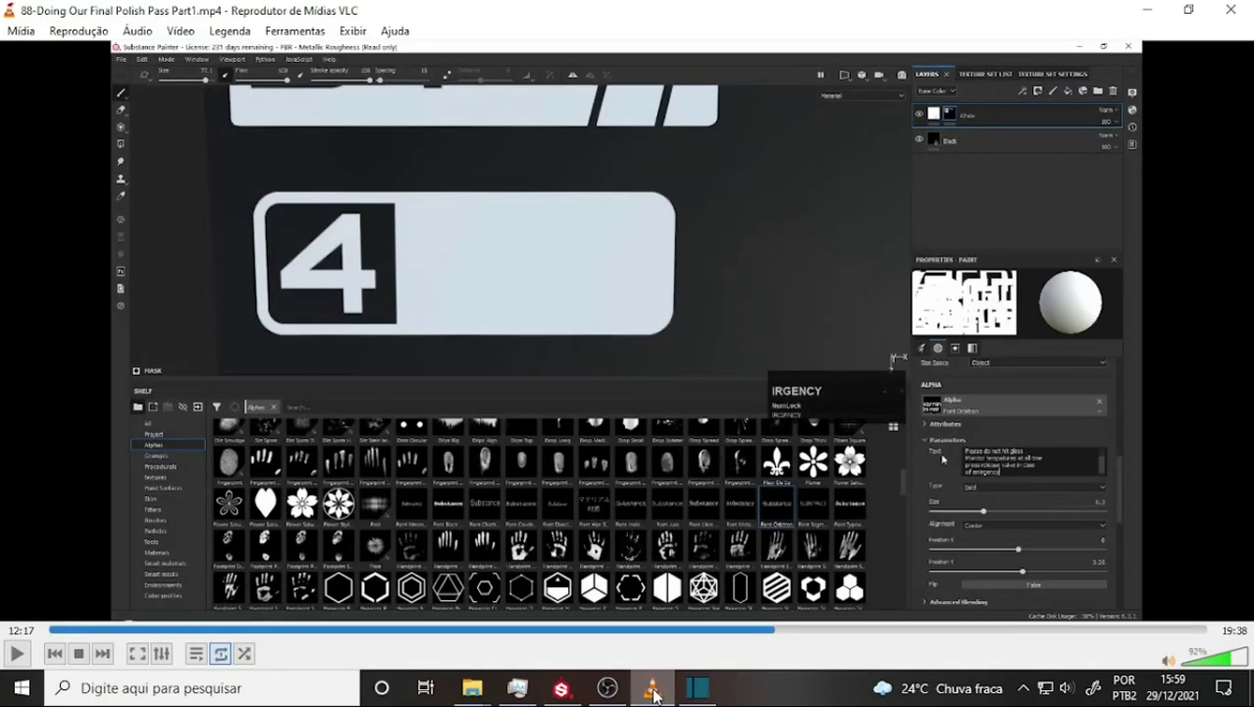
left_click(653, 691)
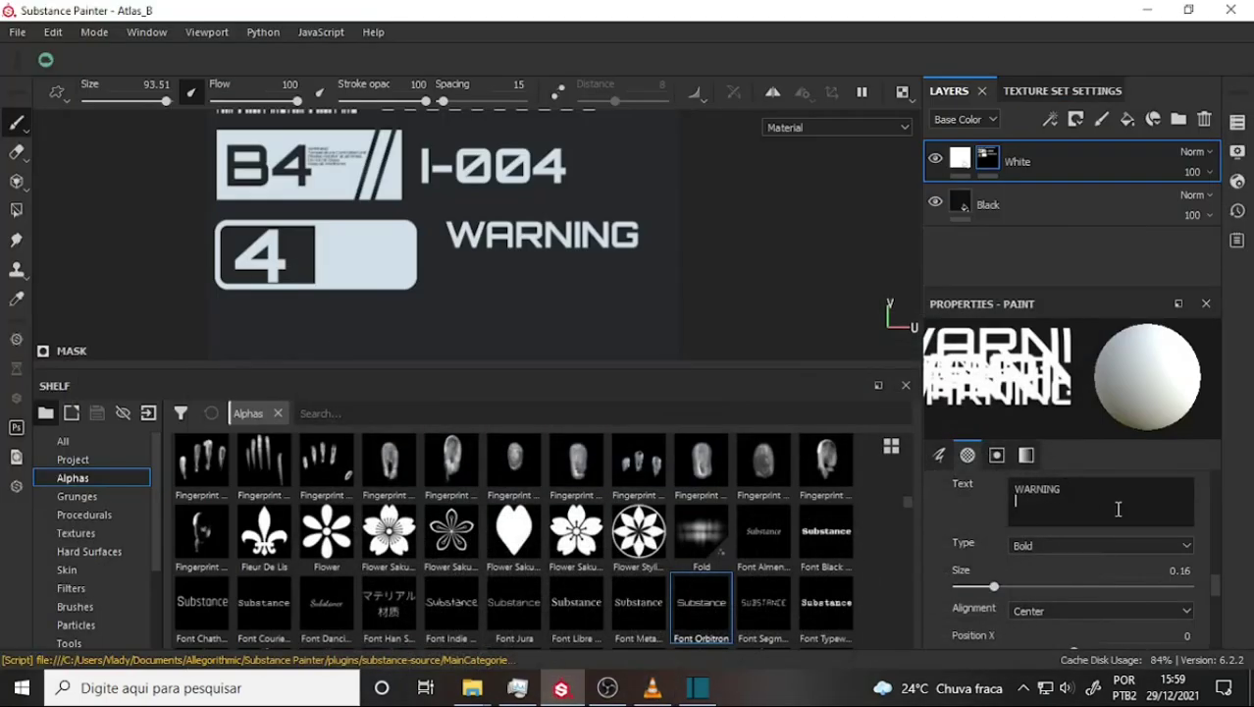
Add a second text line, 'Please Do not hit the glass', under WARNING
key("Return")
type("Pleq")
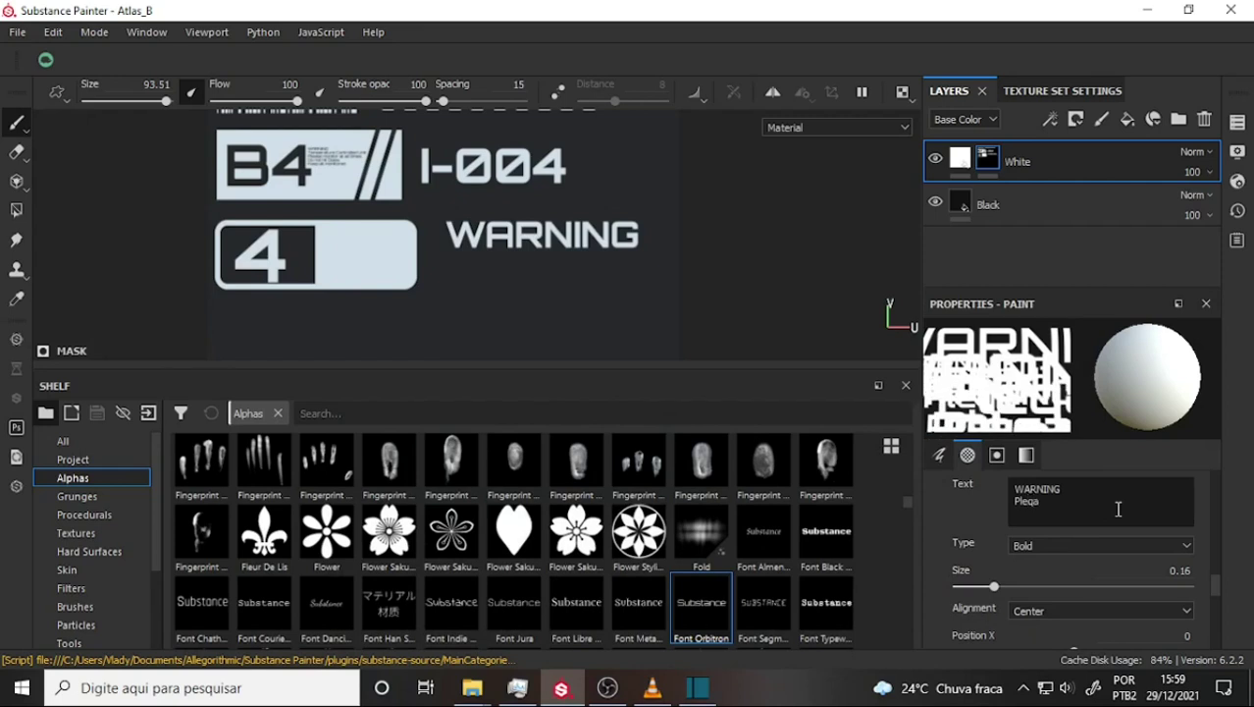
key("BackSpace")
type("ase ")
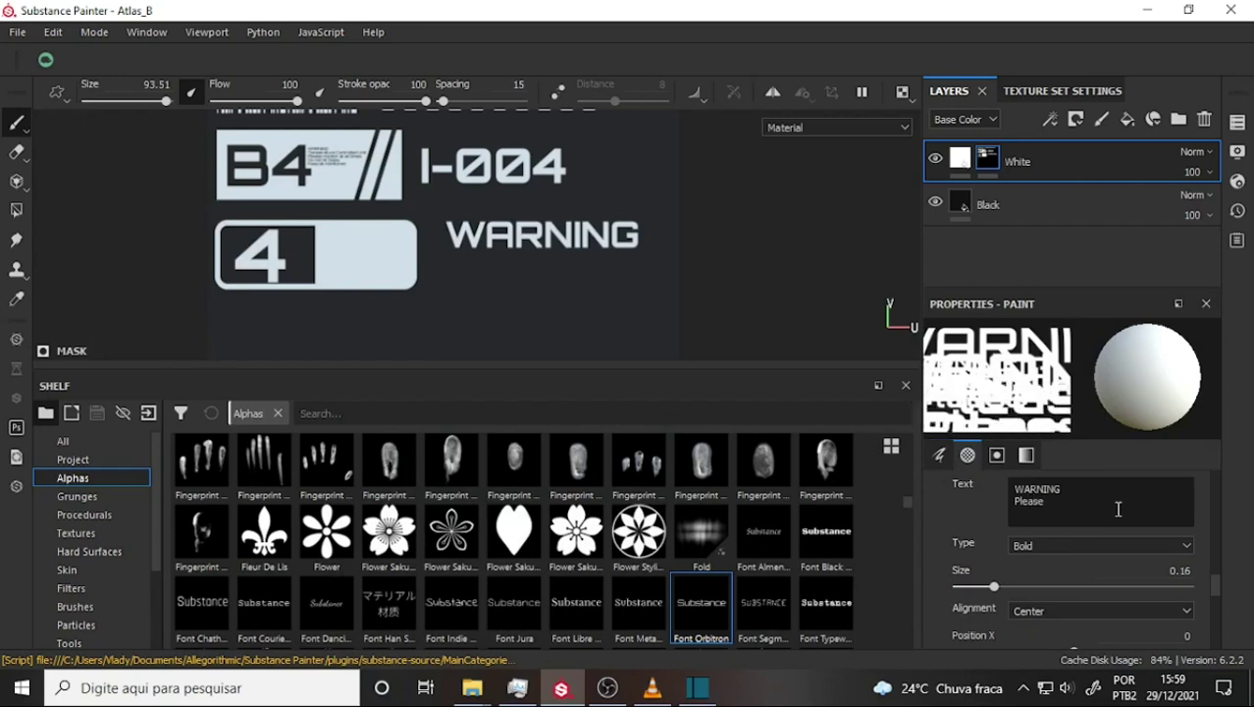
type("Do n")
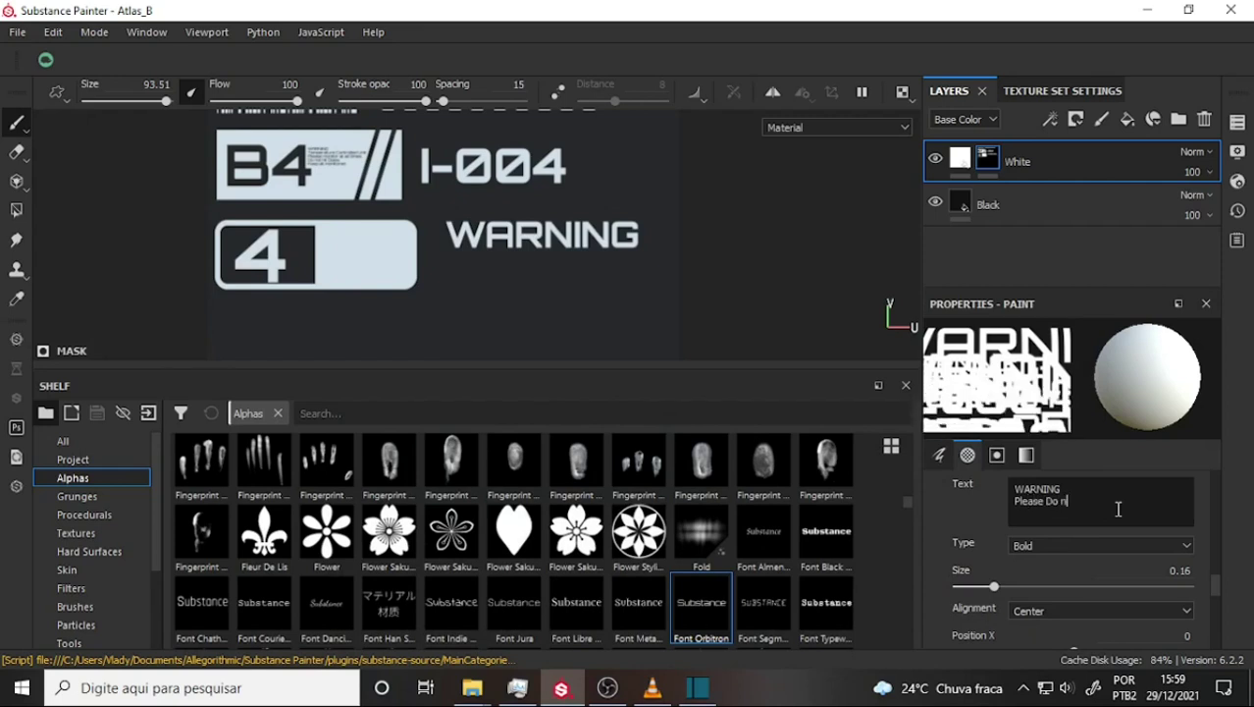
type("ot hit t")
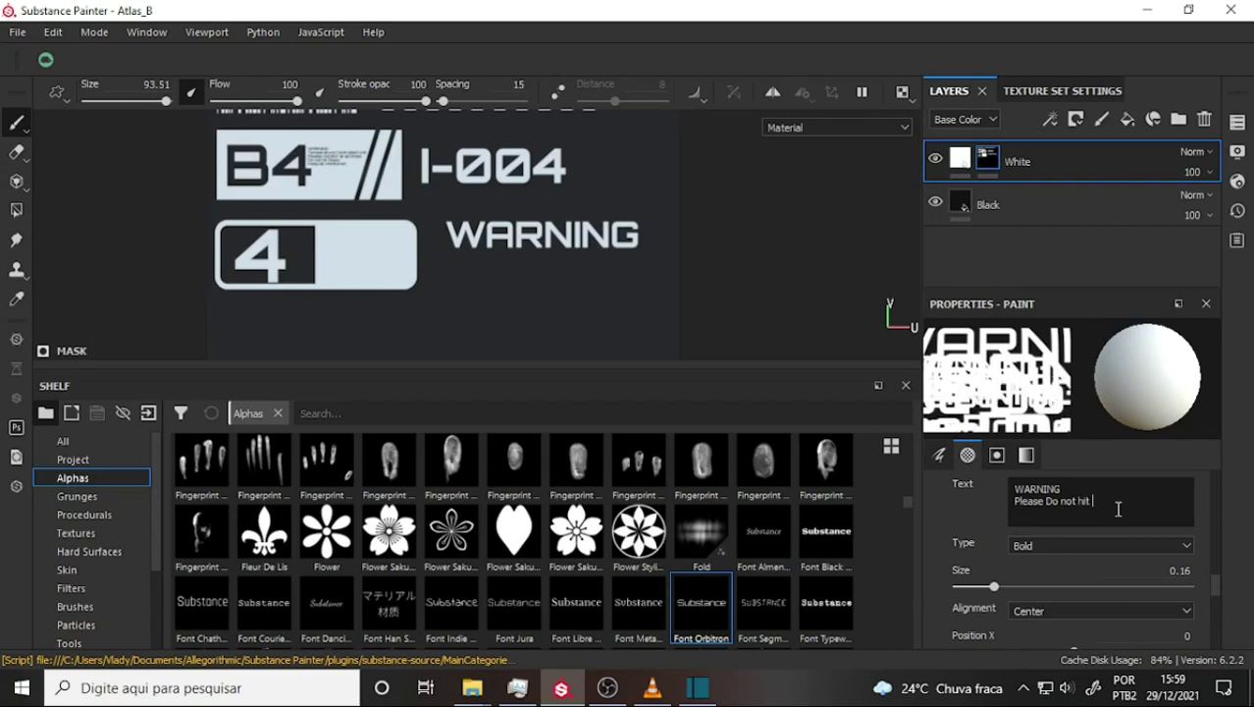
type("he glas")
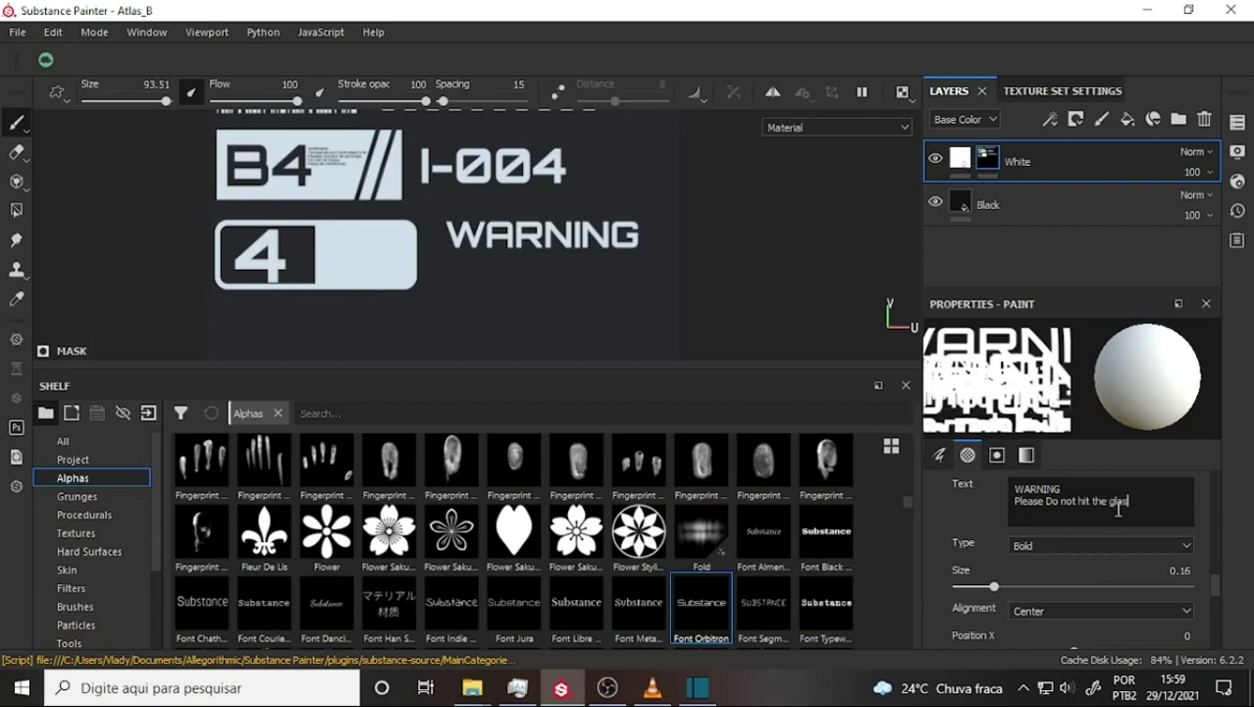
type("s")
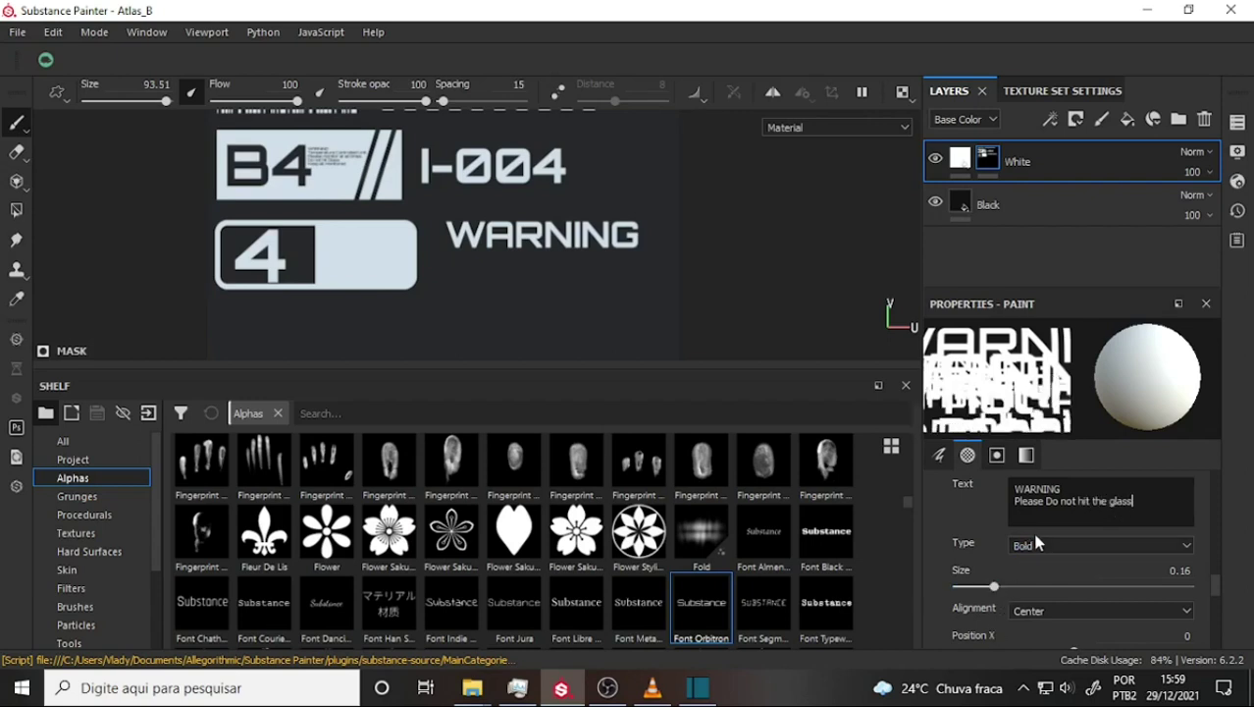
key("Return")
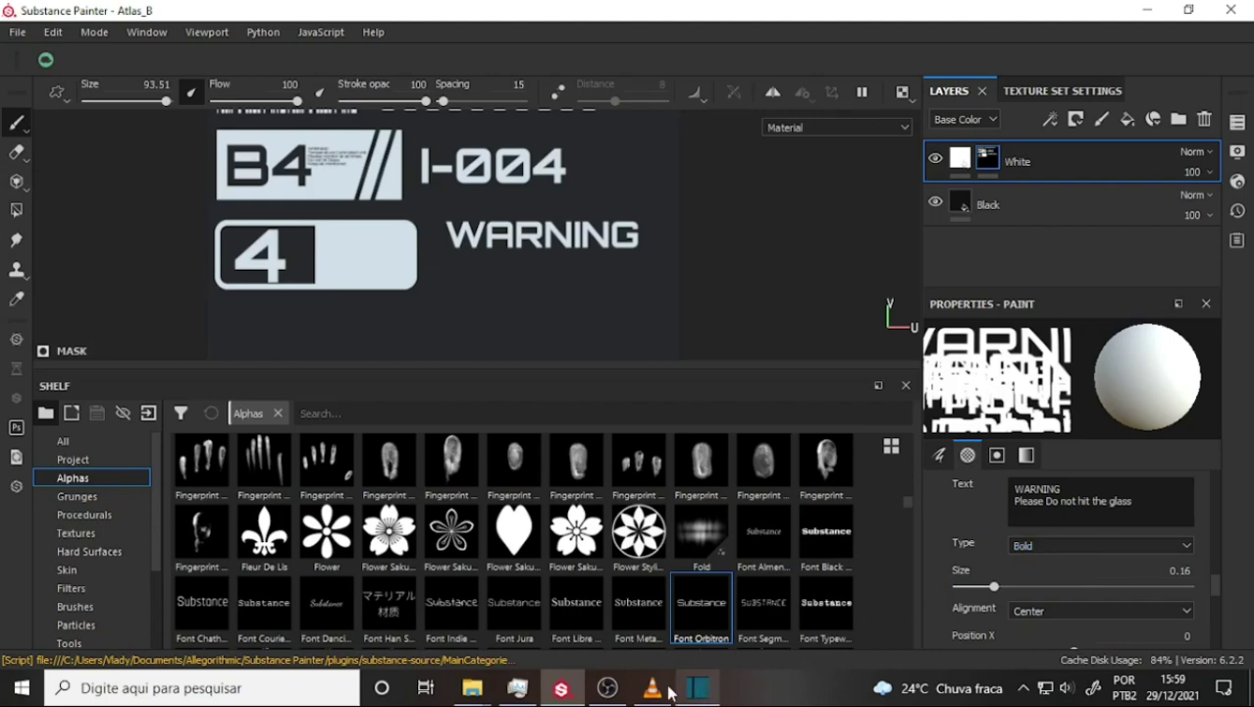
Check the reference tutorial video, then return to the Substance Painter project
left_click(614, 693)
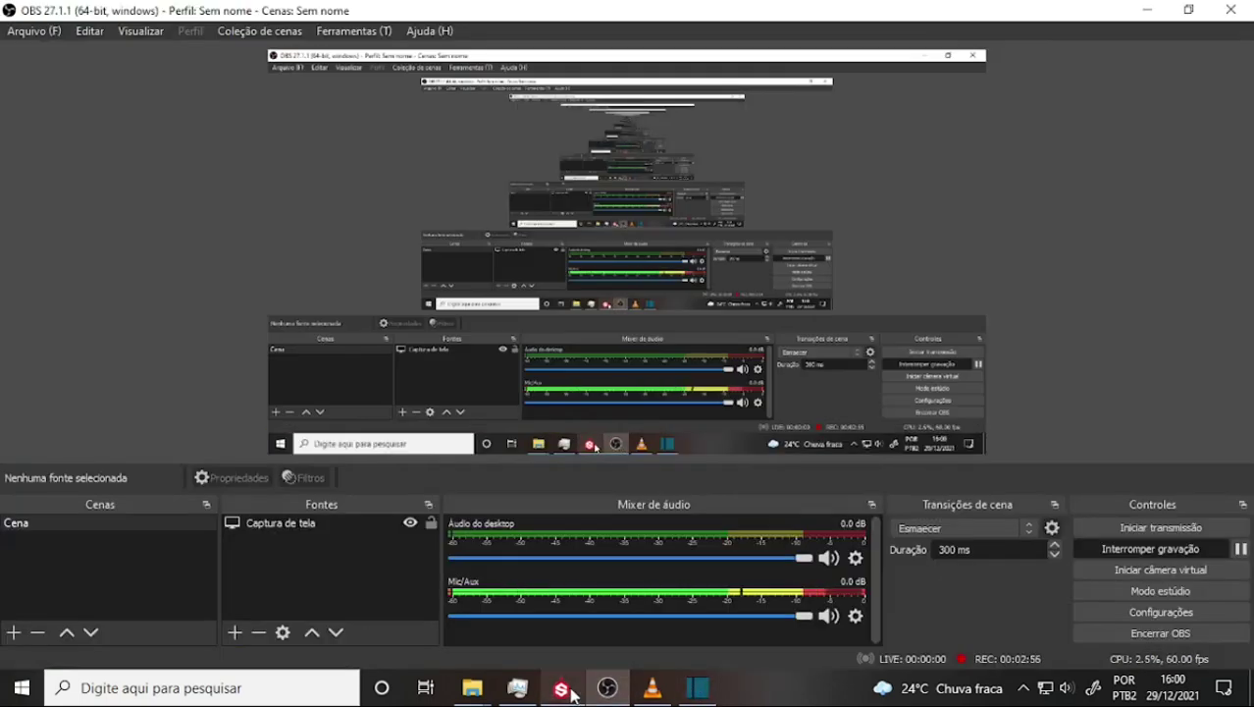
left_click(651, 691)
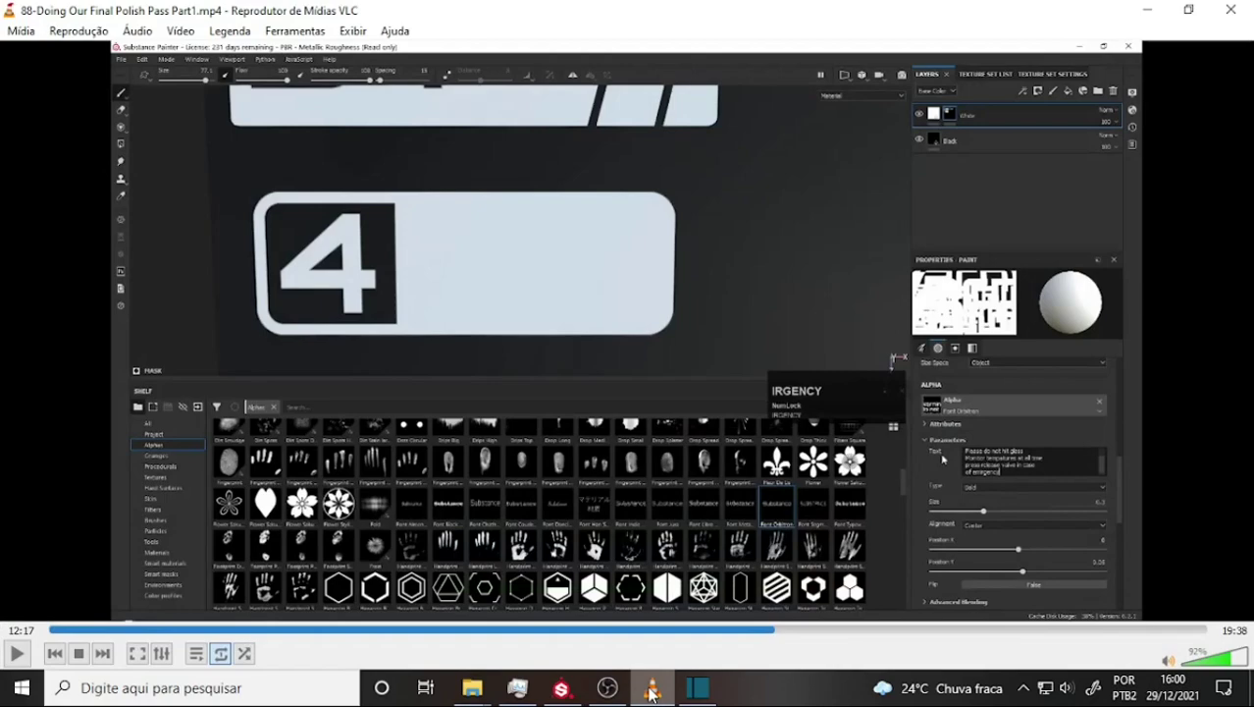
left_click(608, 693)
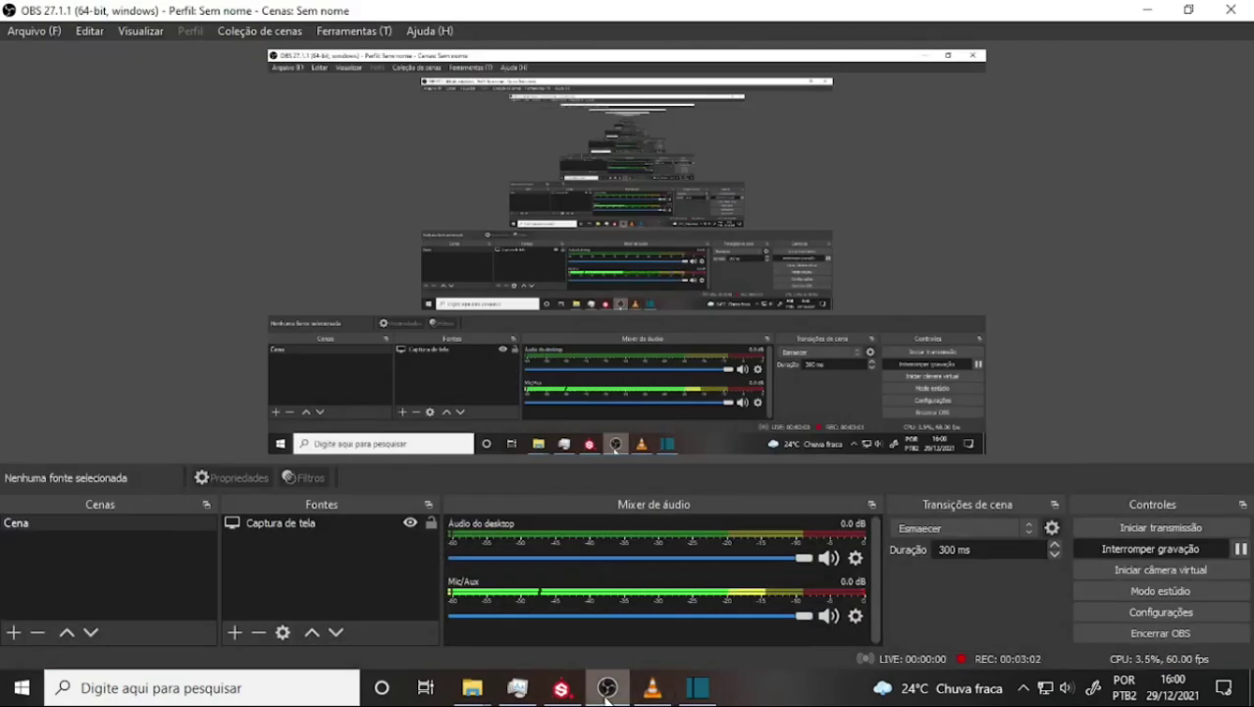
left_click(562, 690)
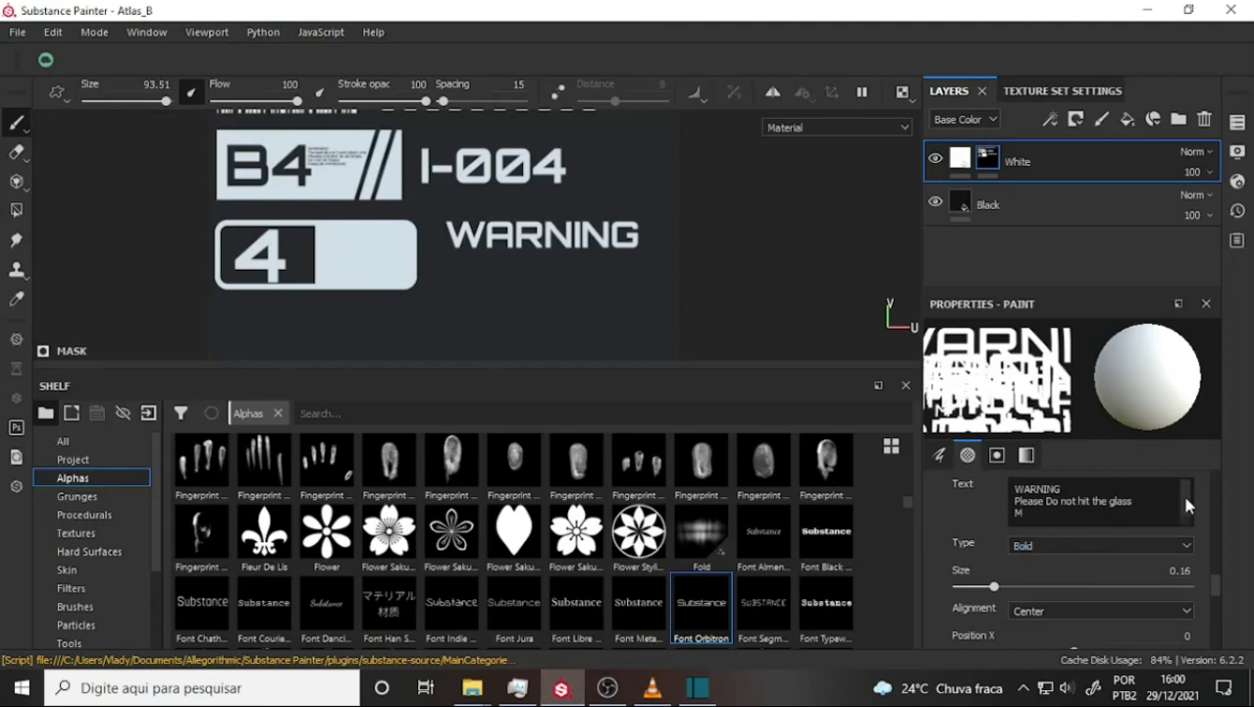
Type the third line 'Monitor temparature at all time', fixing the misspelled 'time'
type("Monitor ")
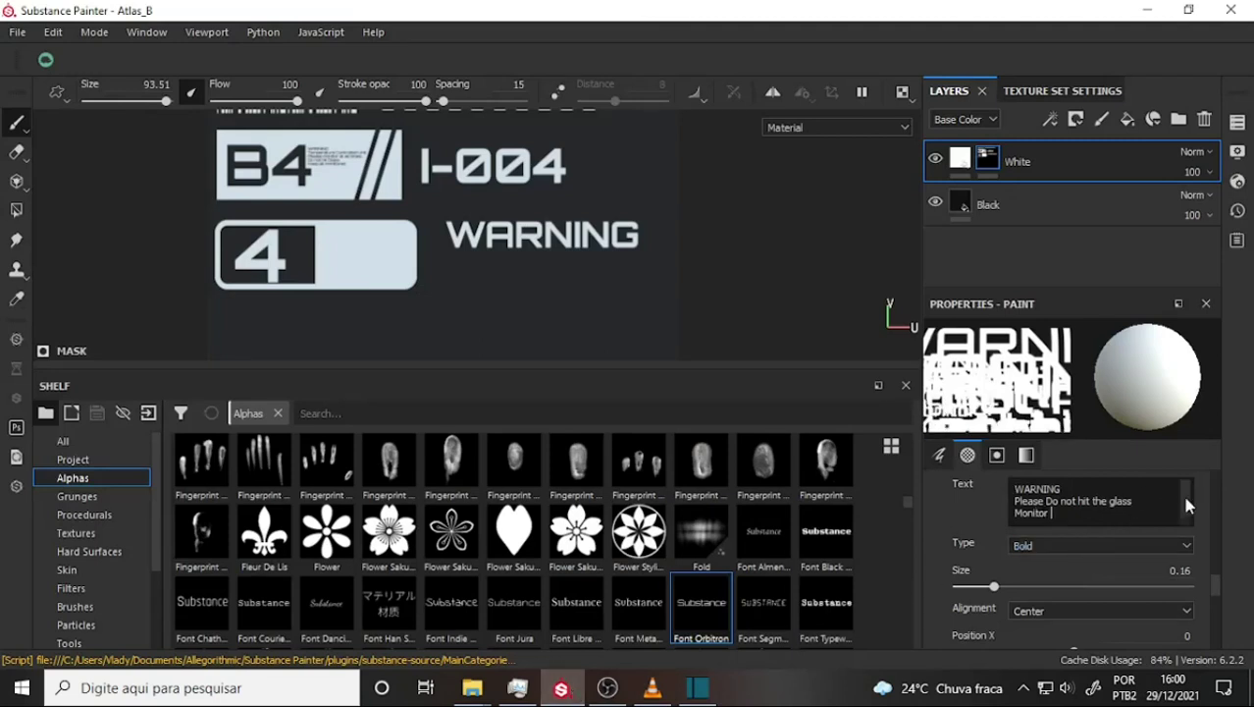
type("temparatur")
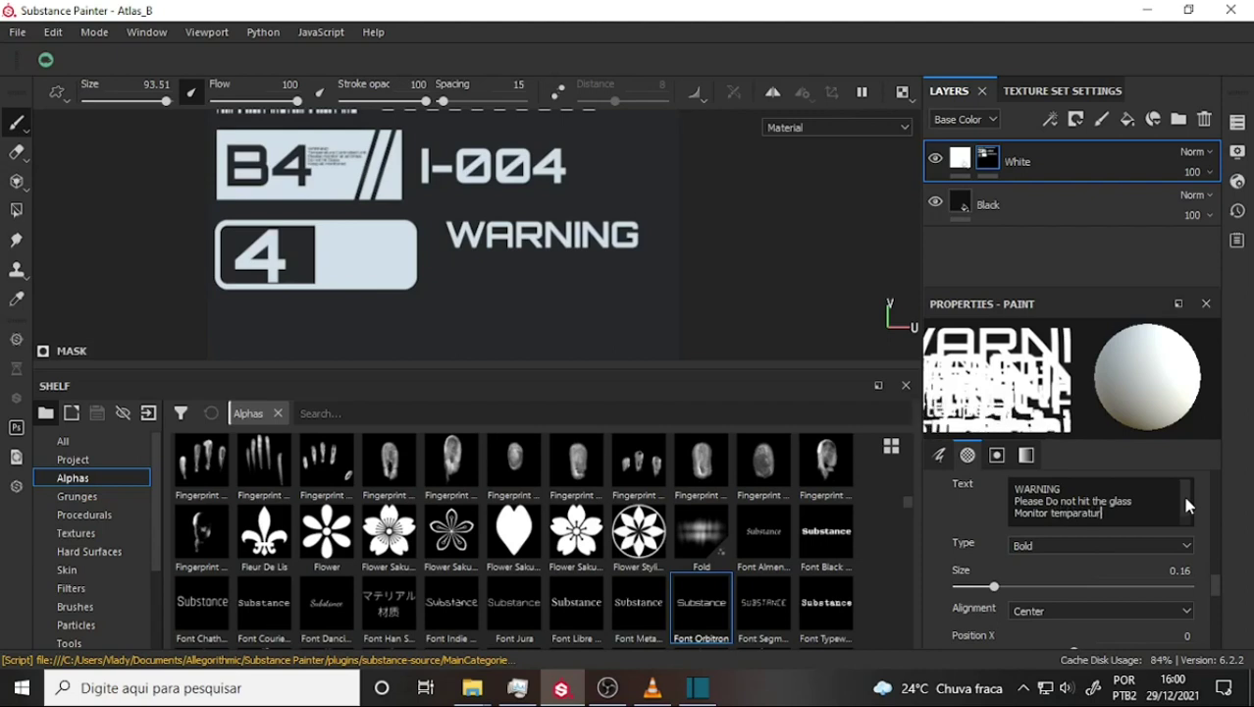
type("e at all")
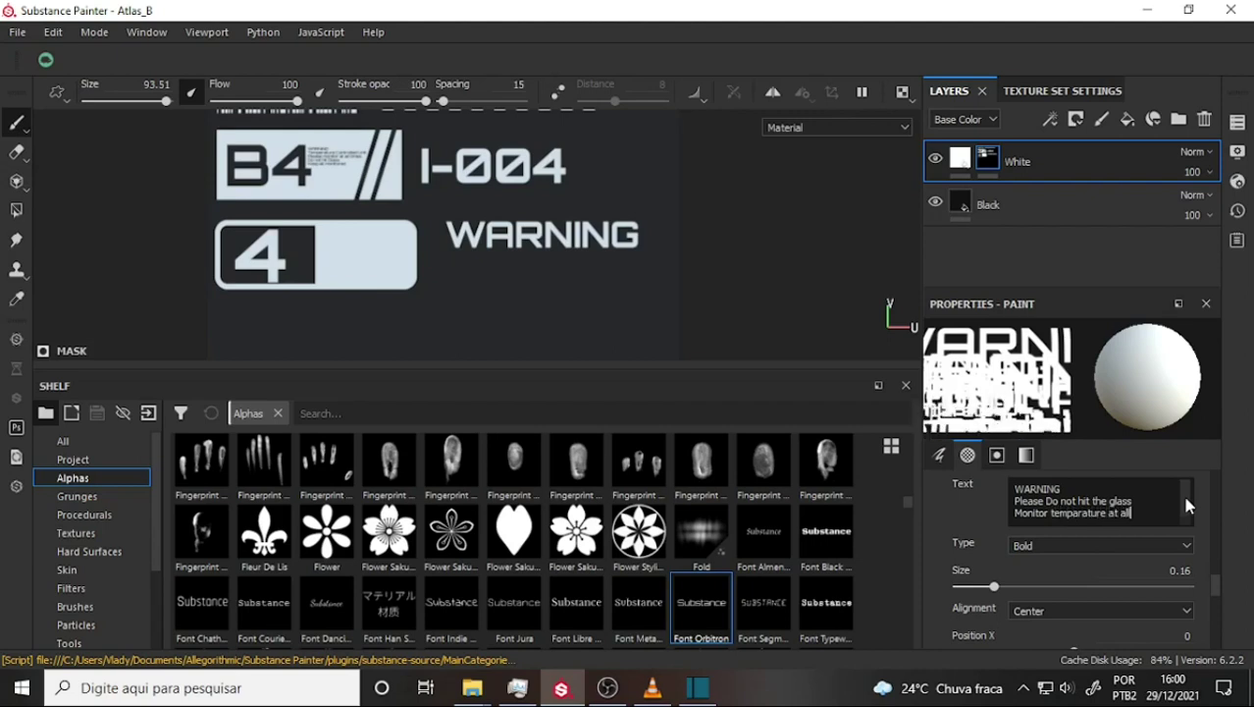
type(" tyim")
key("BackSpace")
key("BackSpace")
key("BackSpace")
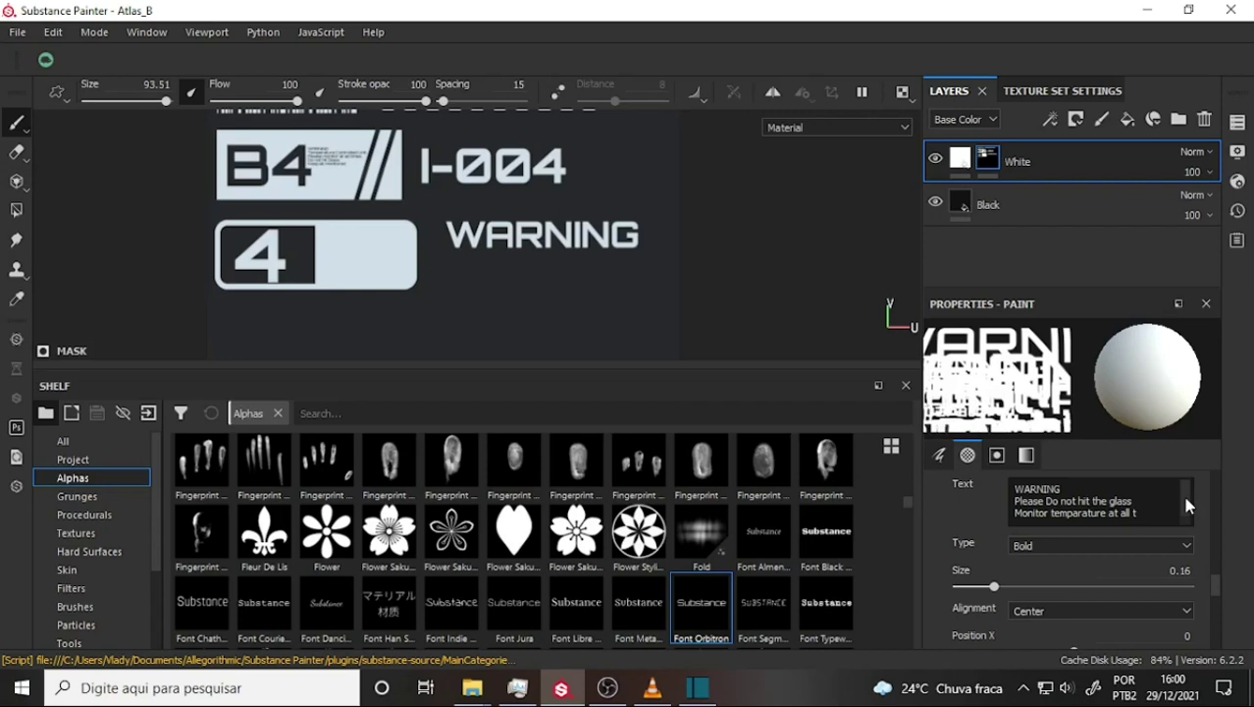
type("ime")
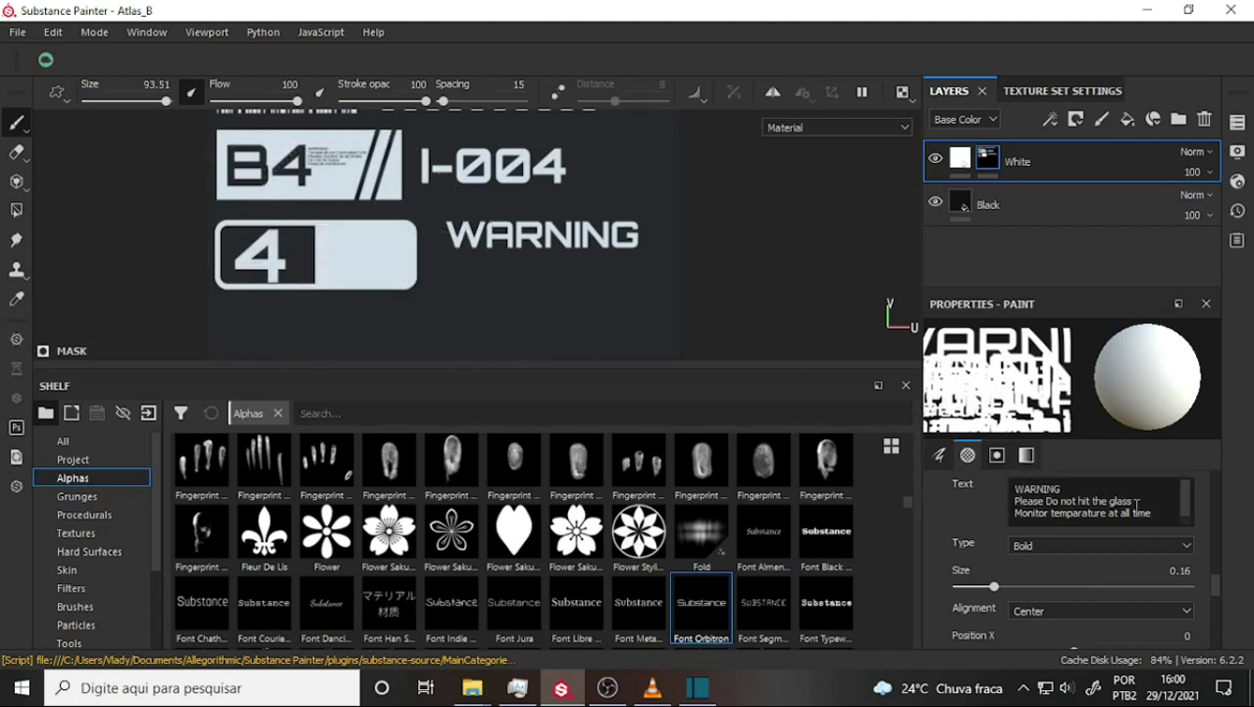
Left-align the warning text, raise the brush size to 100, and lower text size to 0.03
left_click_drag(995, 587, 967, 587)
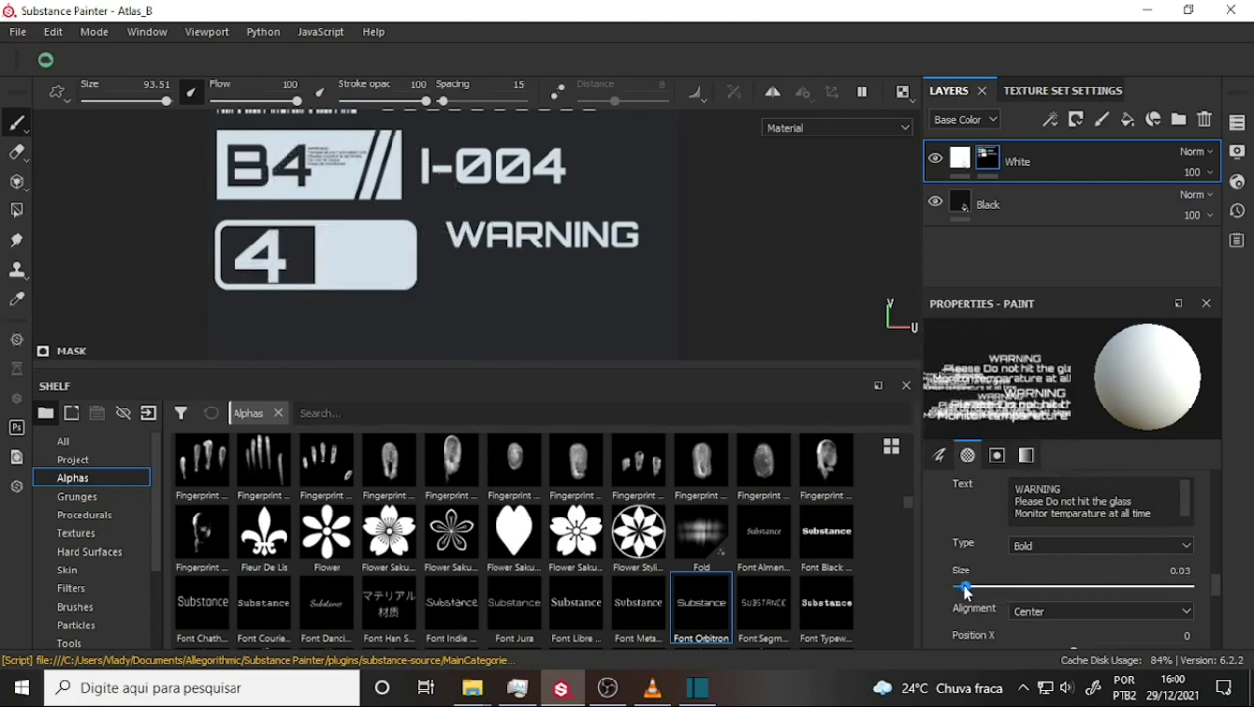
scroll(1208, 575, "down", 2)
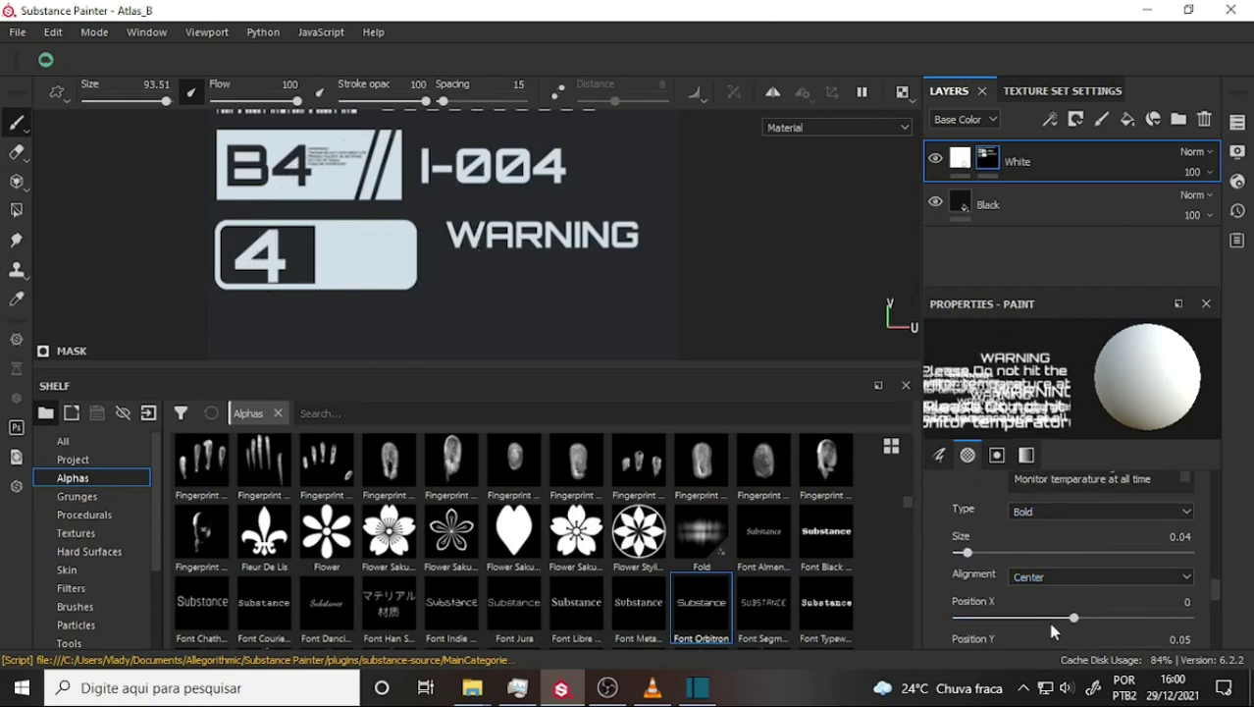
left_click(1181, 575)
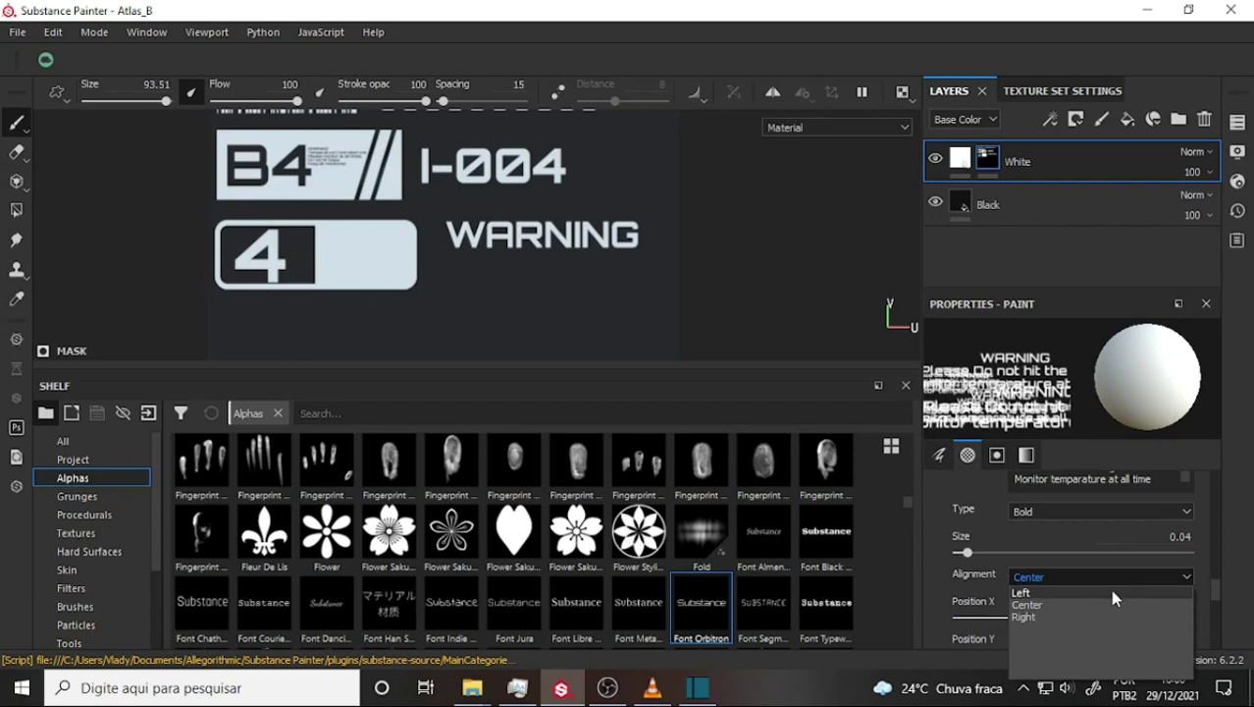
left_click(1068, 616)
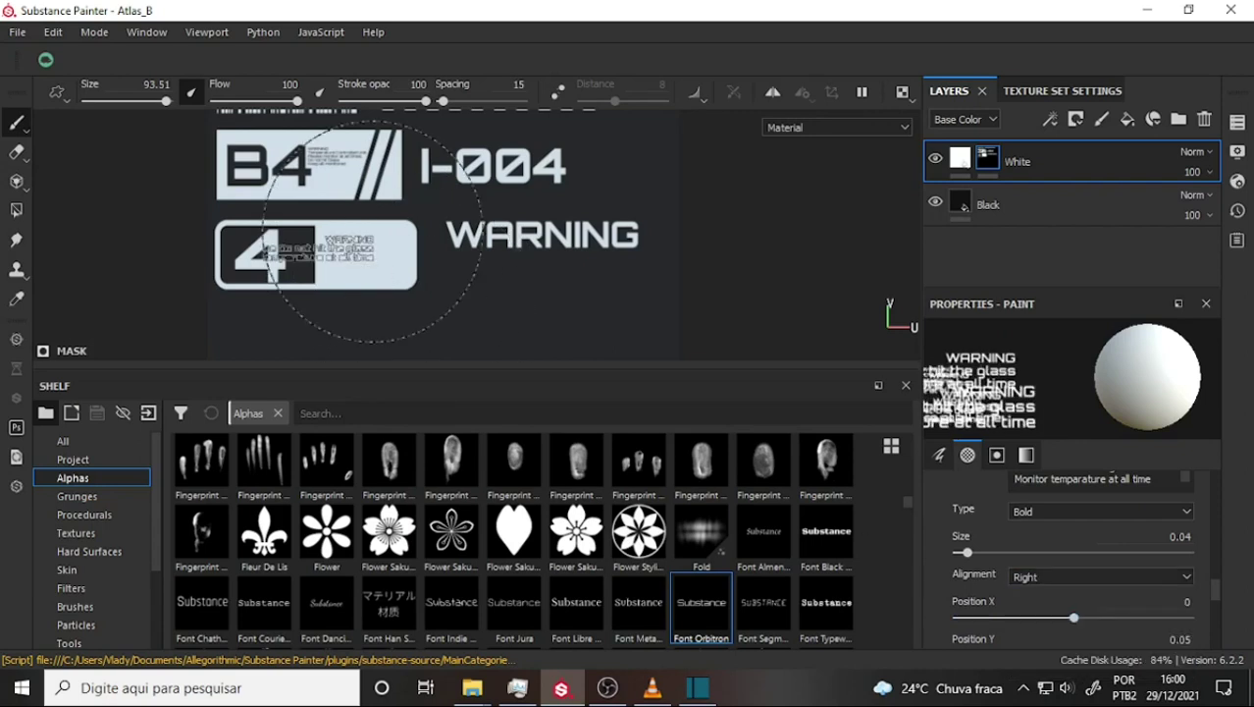
left_click(1184, 576)
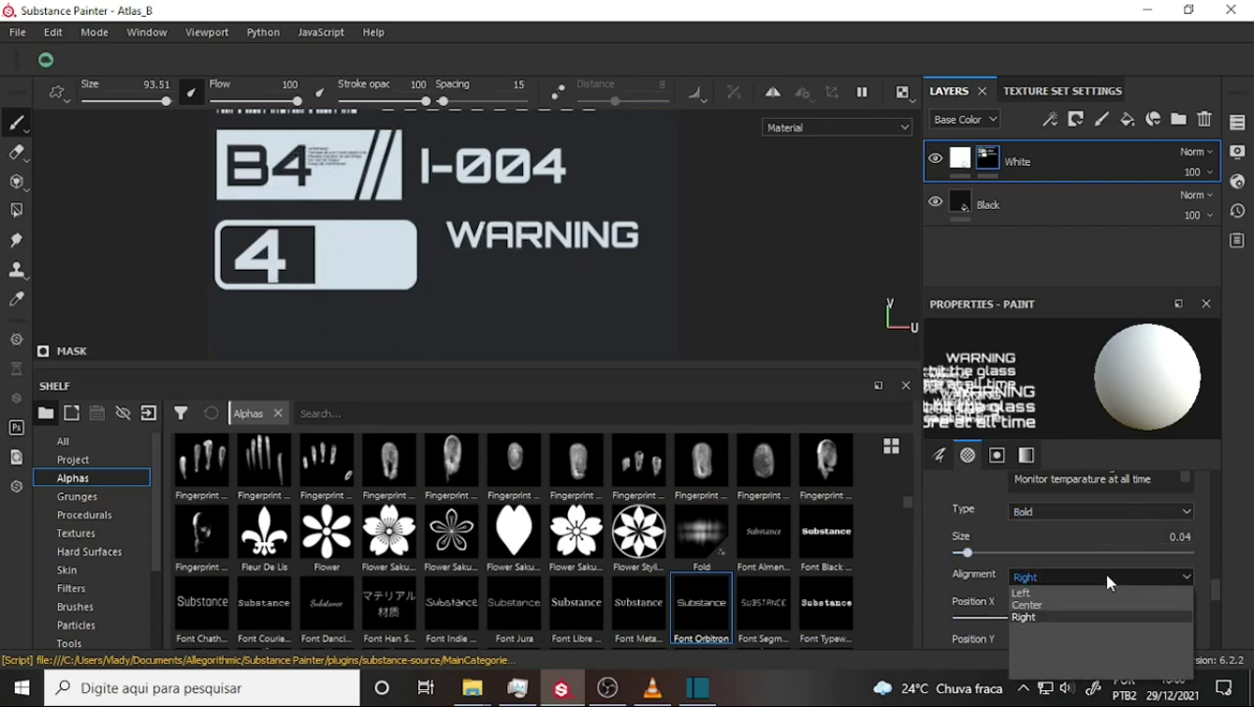
left_click(1075, 591)
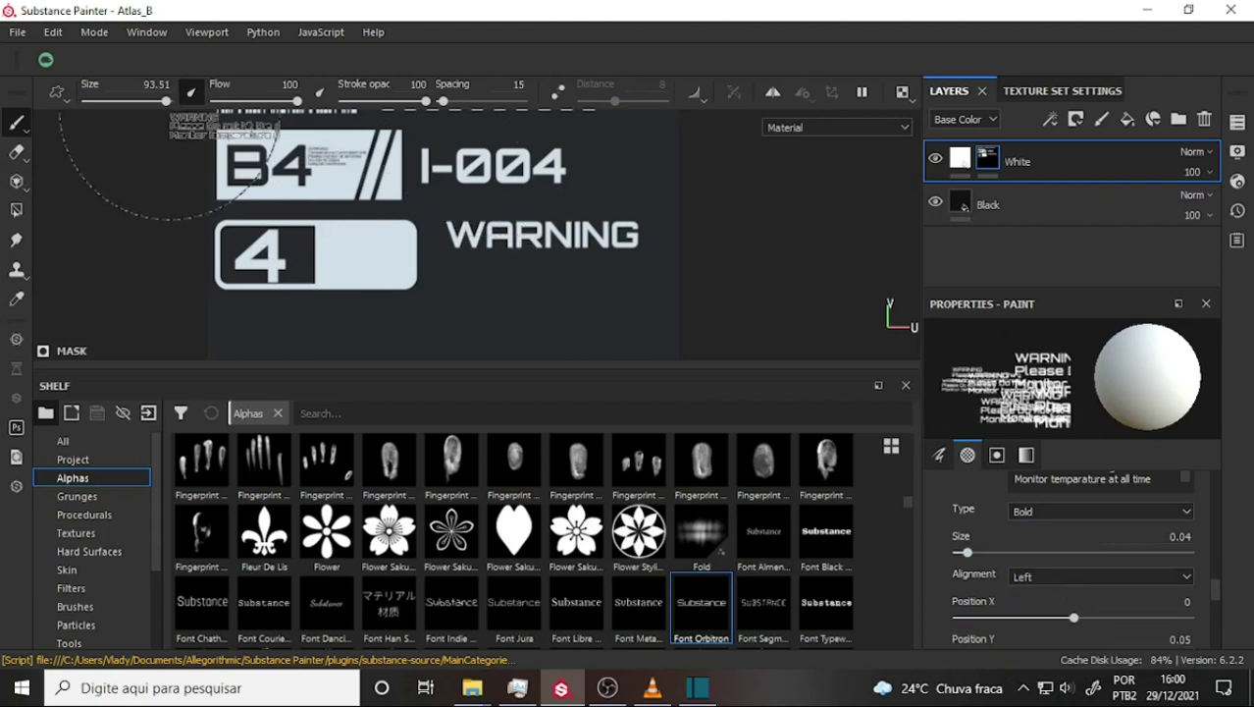
left_click_drag(166, 101, 178, 101)
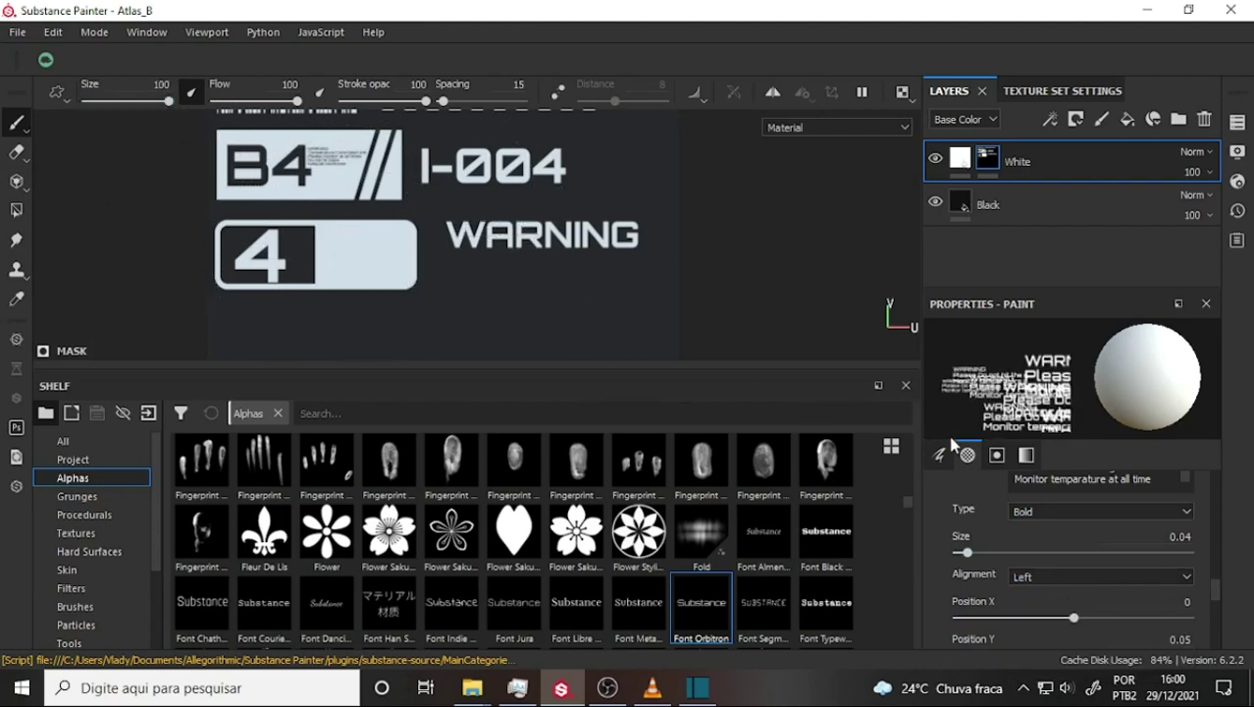
left_click_drag(968, 556, 965, 553)
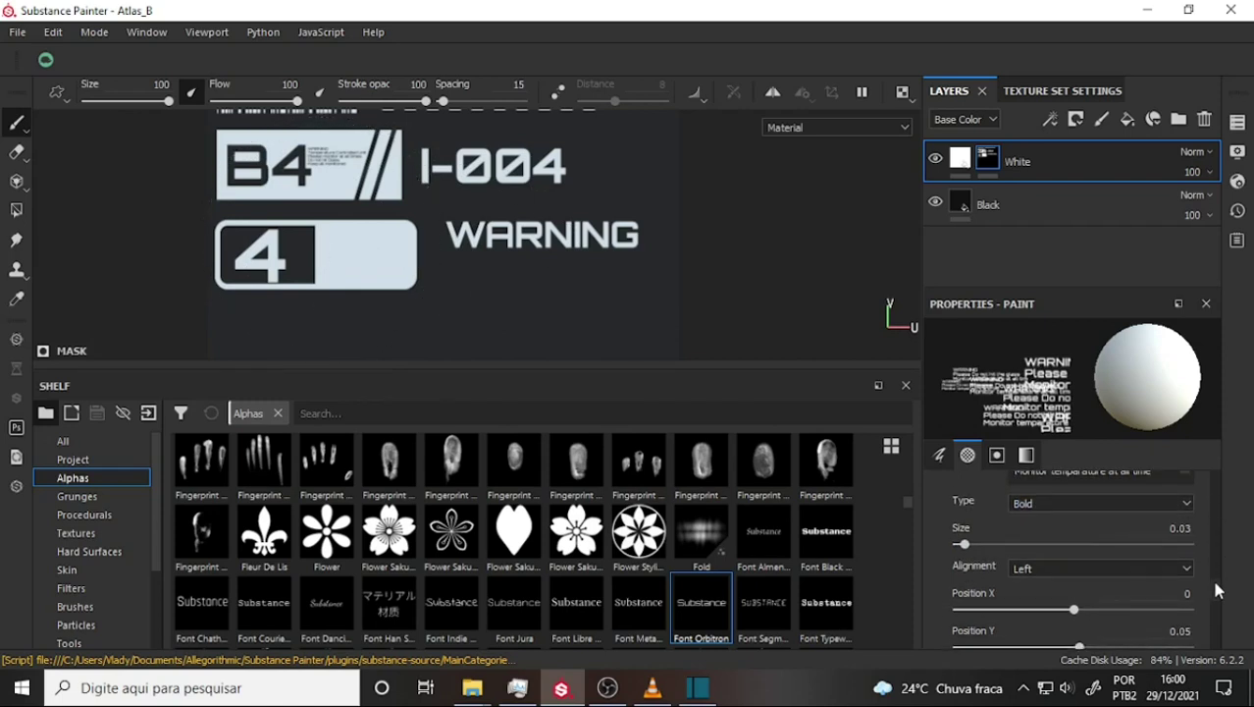
Re-break the warning text so 'hit the glass' and 'at all time' start new lines
scroll(1215, 579, "up", 3)
scroll(1215, 582, "down", 1)
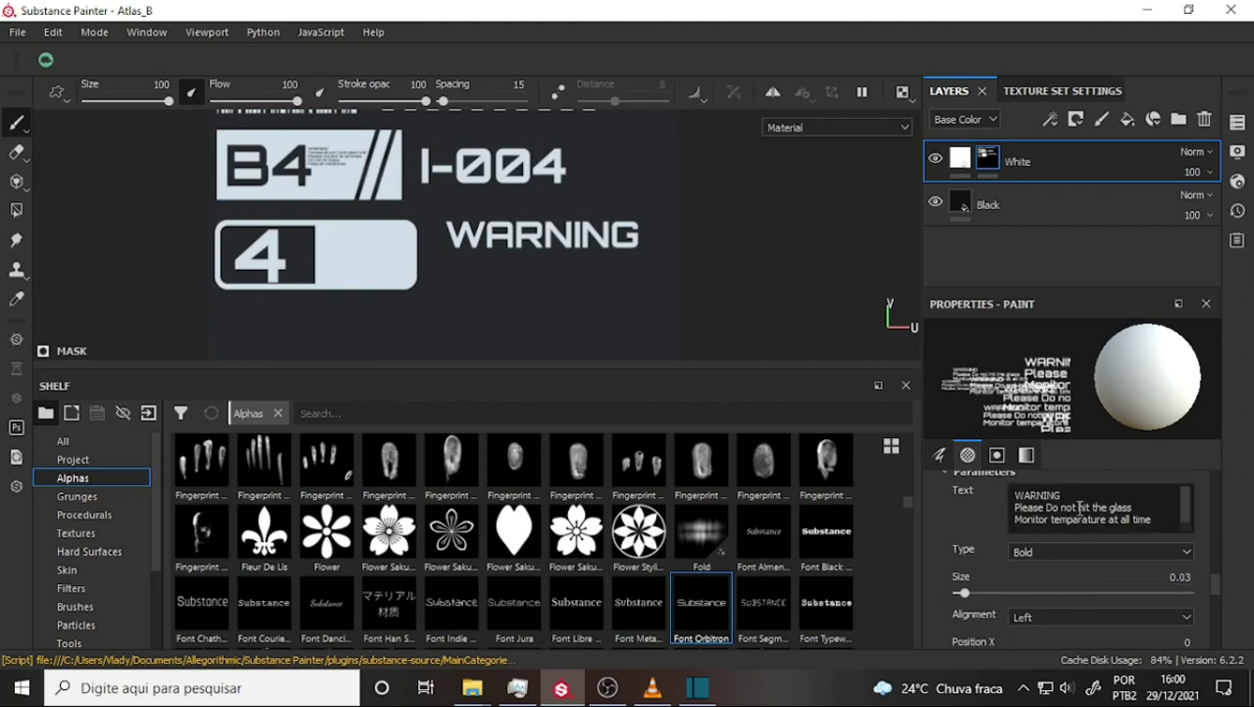
key("Return")
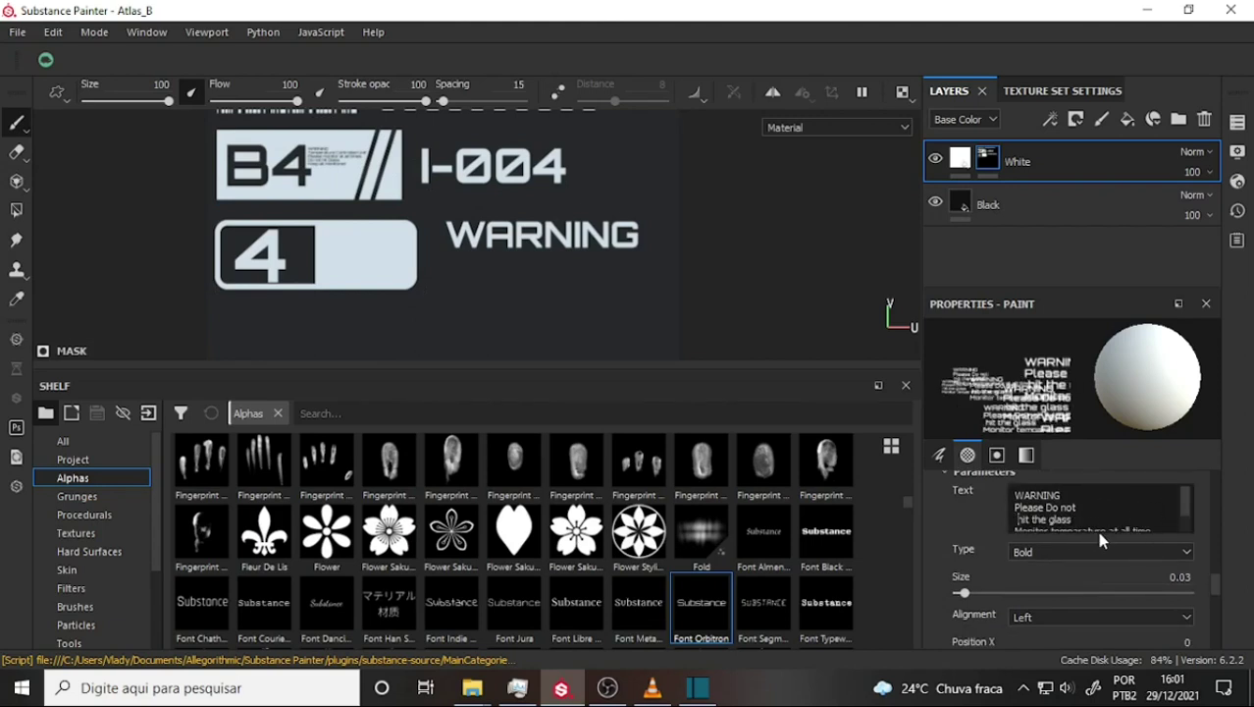
key("Delete")
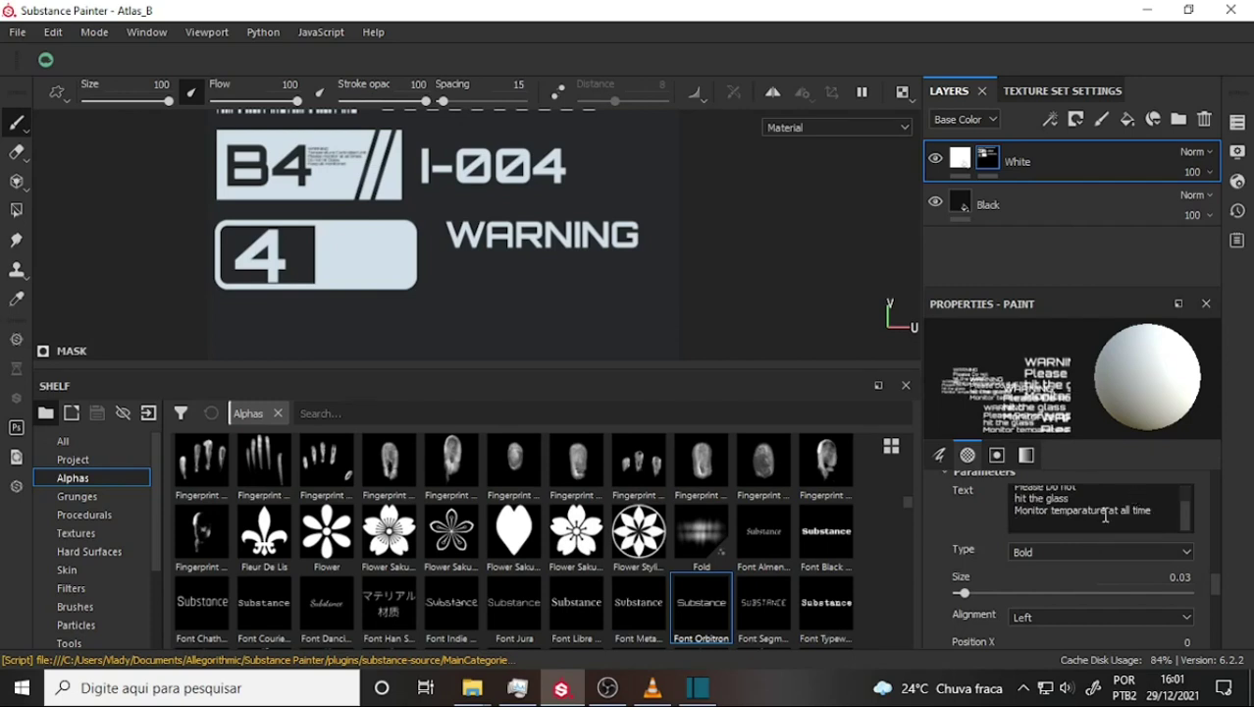
key("Return")
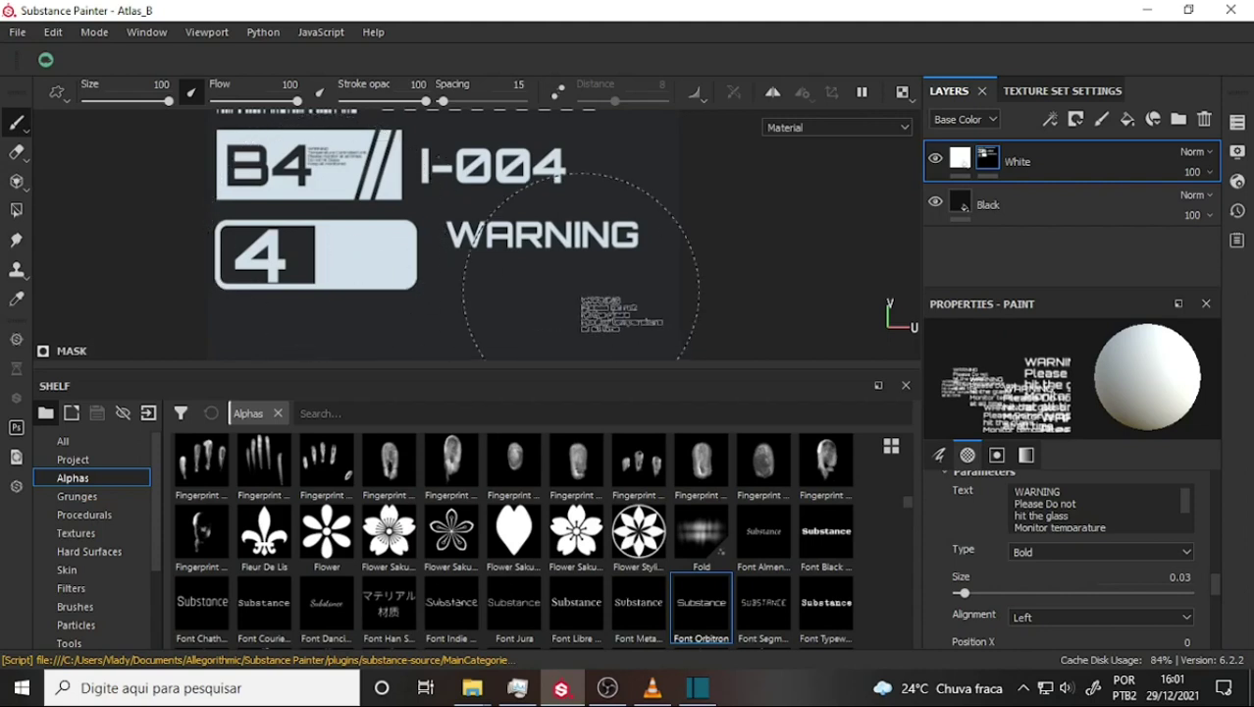
Switch the paint colour to black and stamp the warning text beside the 4
key("x")
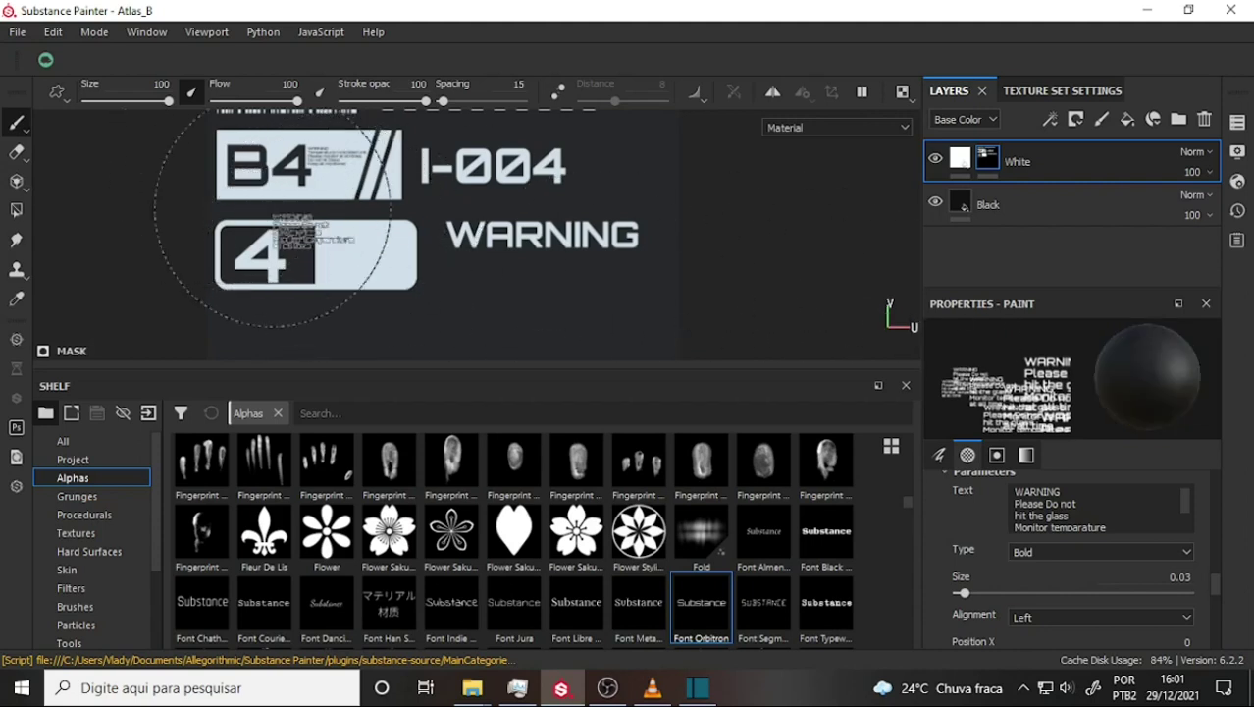
left_click(323, 233)
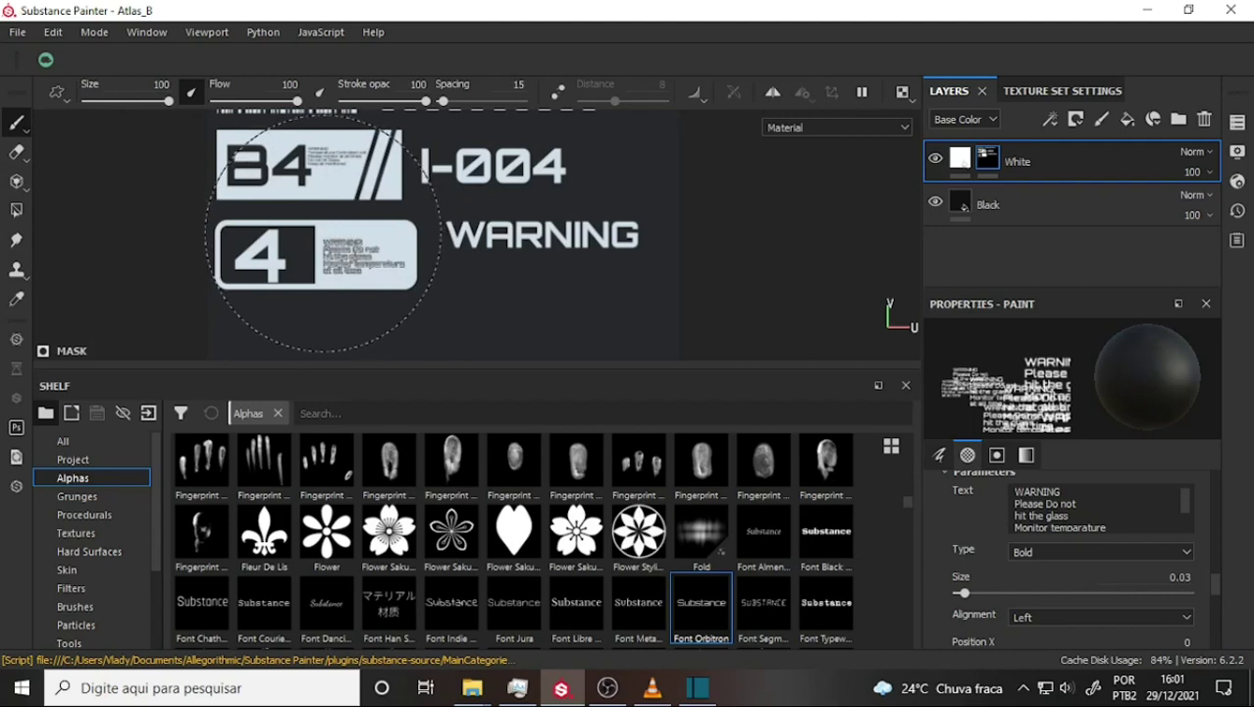
scroll(574, 238, "up", 4)
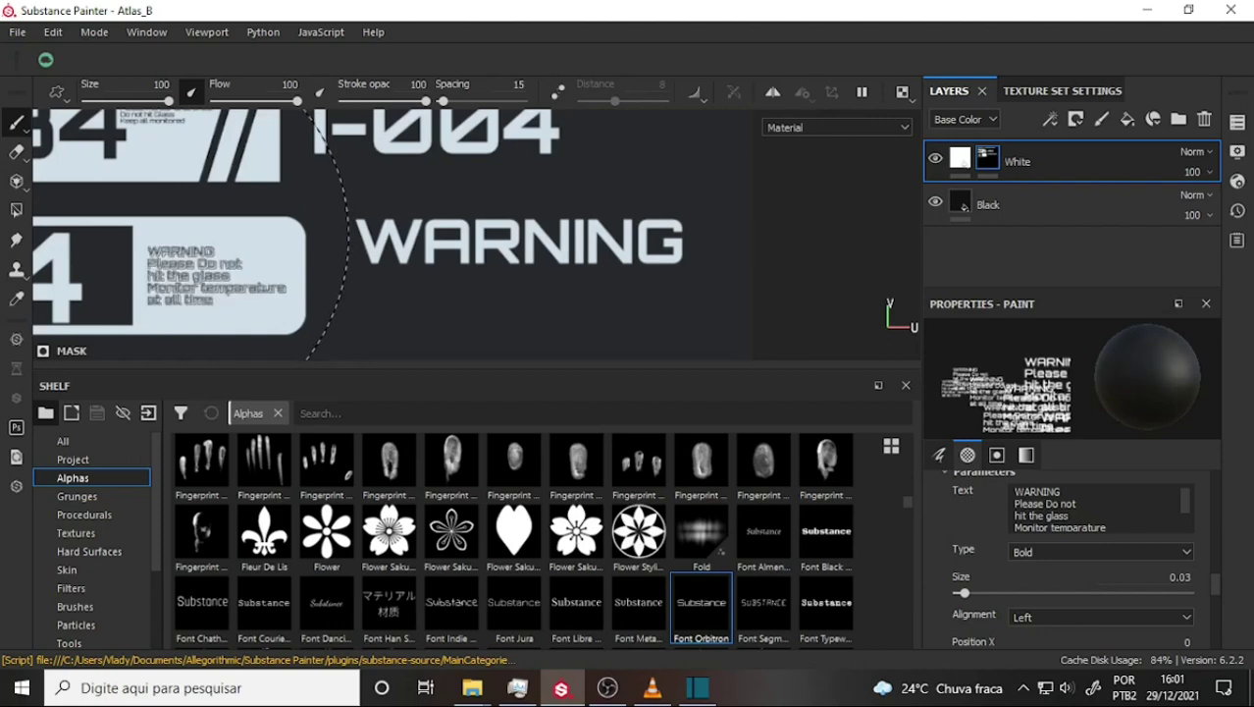
scroll(491, 245, "down", 2)
scroll(493, 228, "down", 3)
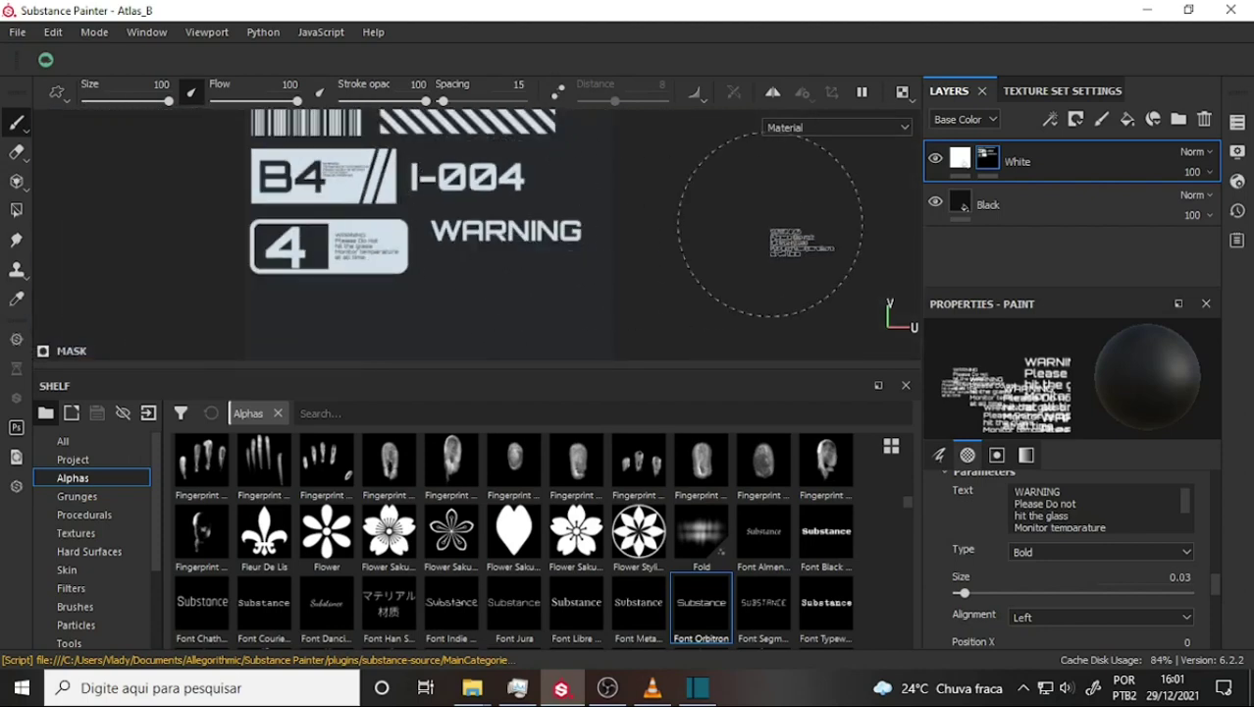
left_click(18, 31)
left_click(59, 188)
scroll(716, 285, "up", 2)
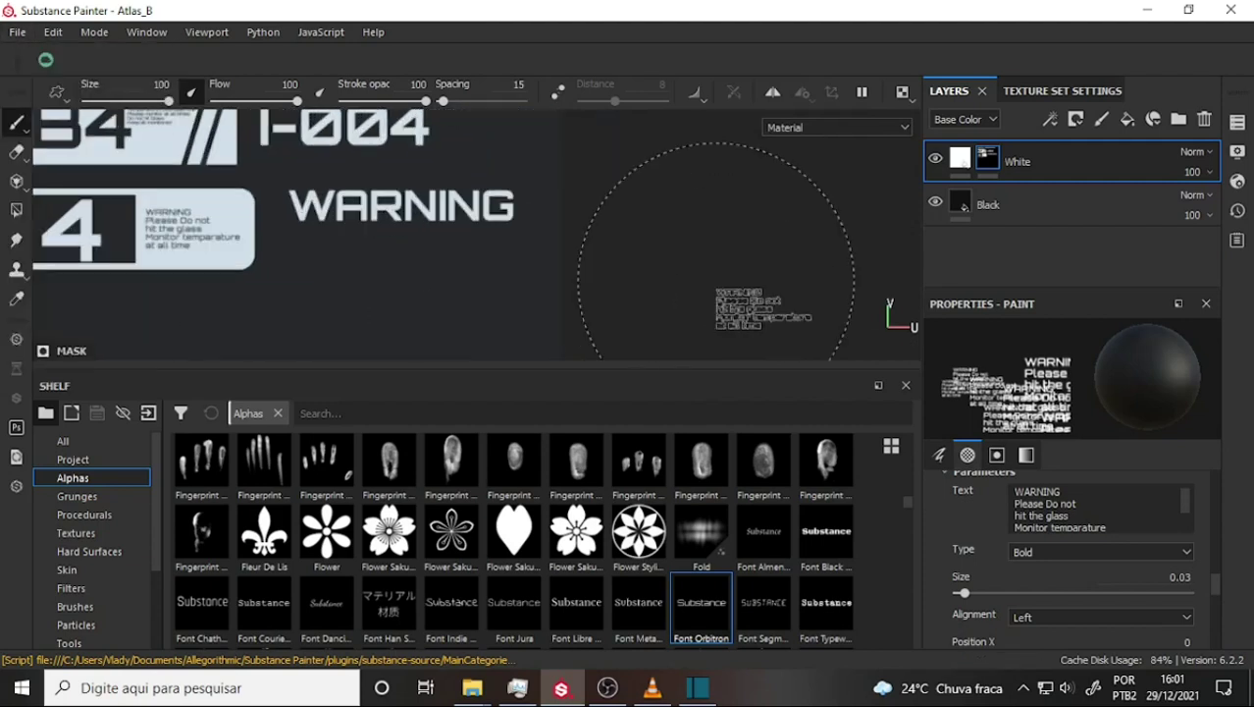
scroll(716, 280, "down", 2)
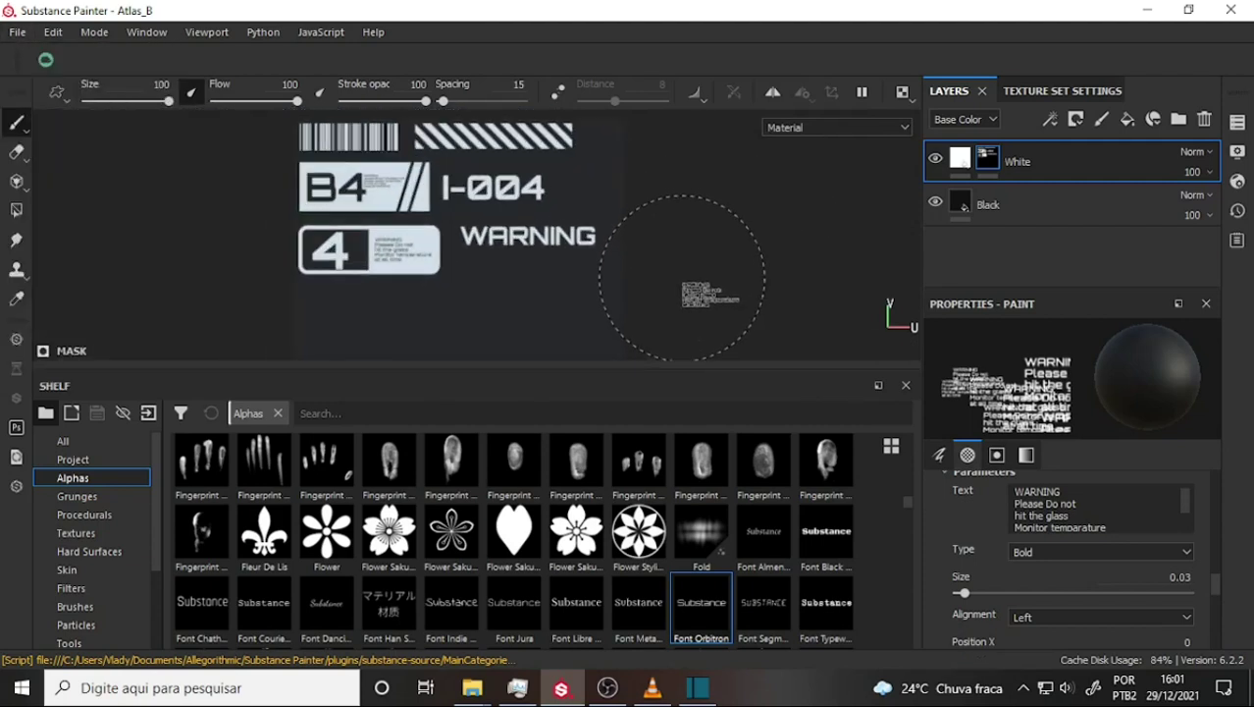
left_click(608, 688)
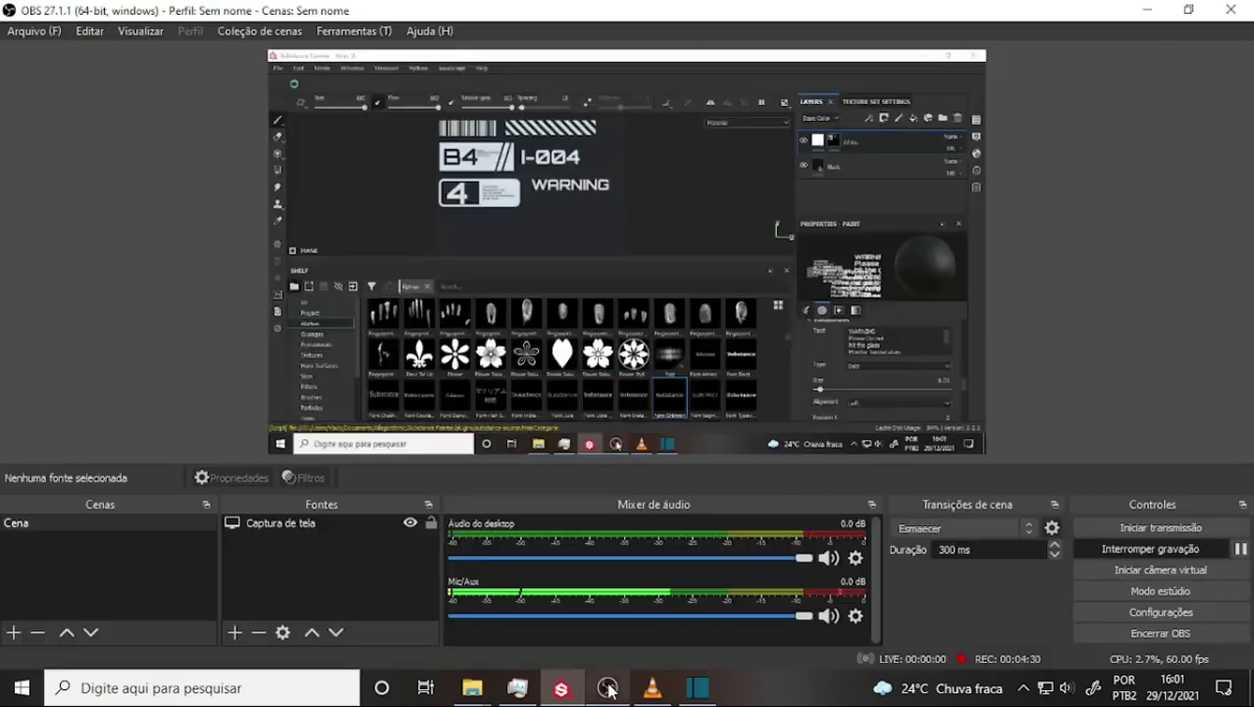
left_click(651, 688)
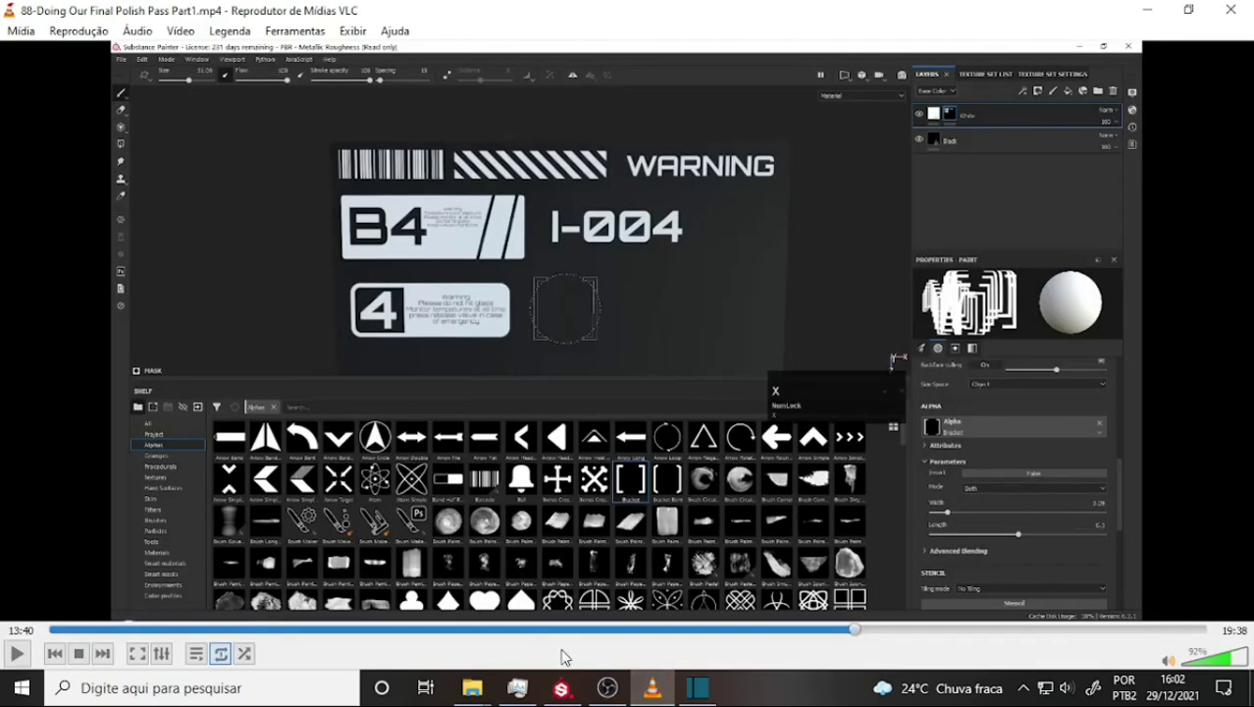
left_click(561, 688)
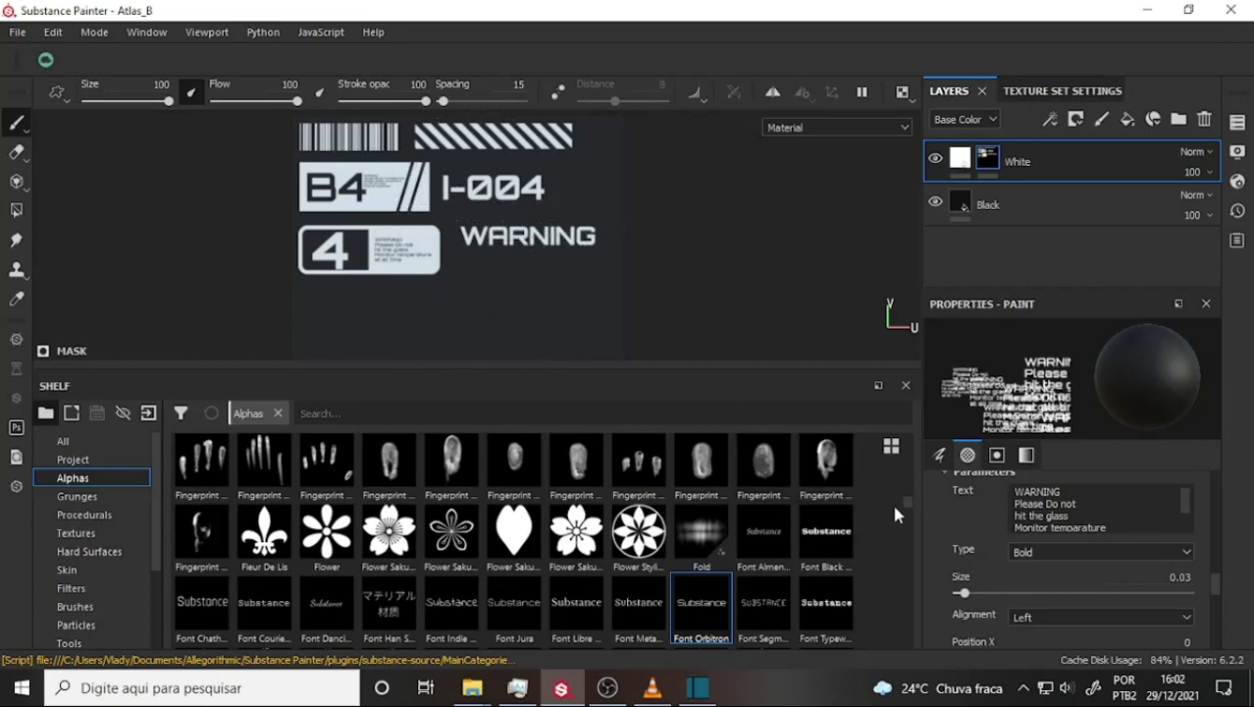
Stamp a white Bracket-alpha pair under WARNING at brush size 40.56, redoing the misplaced stamp
left_click_drag(907, 497, 908, 445)
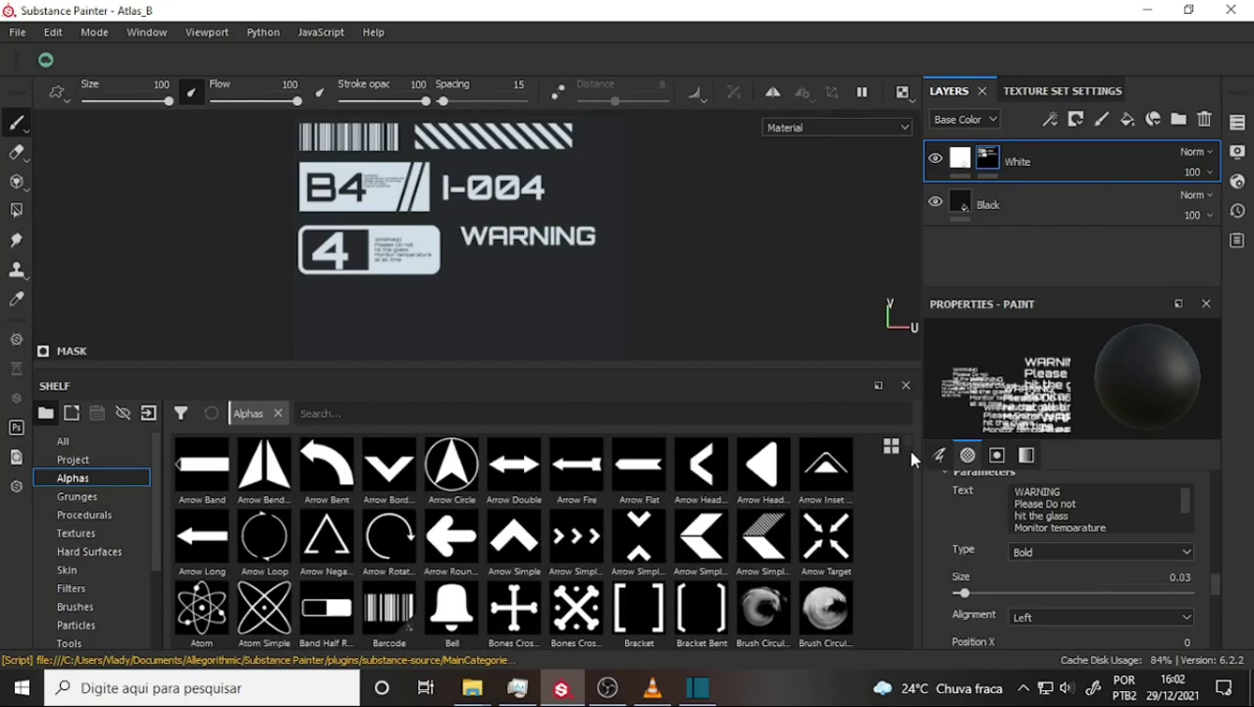
left_click(628, 608)
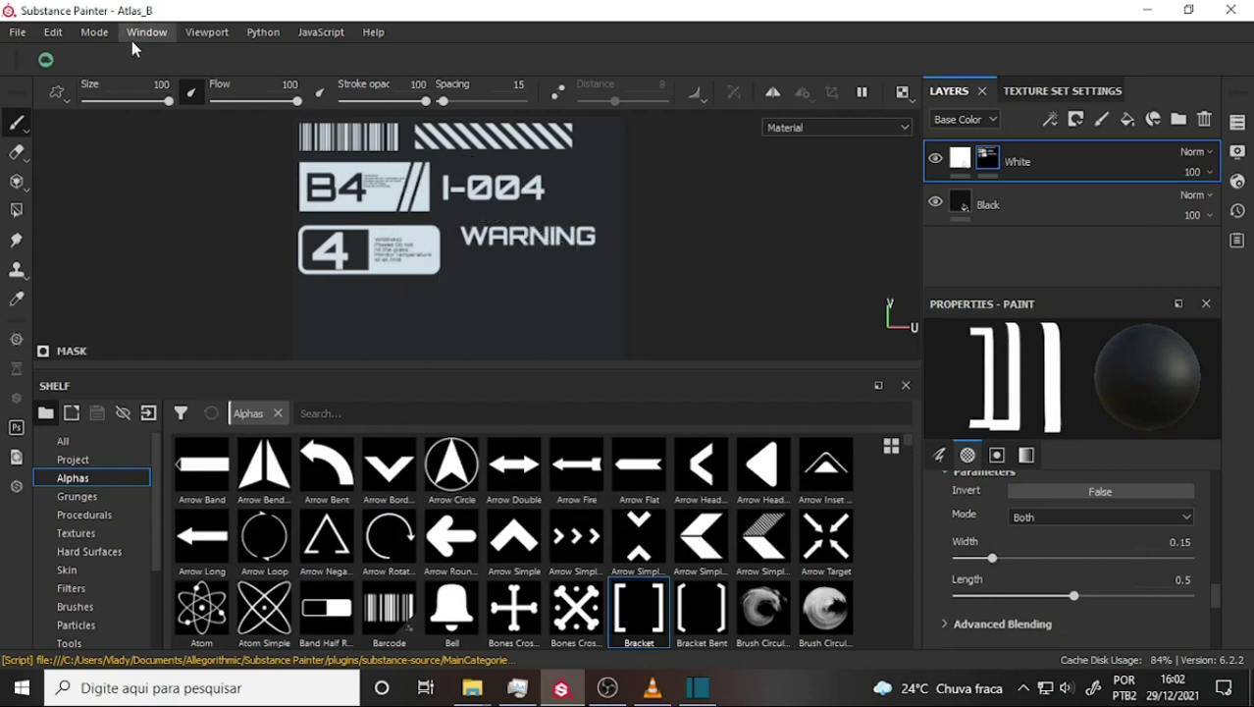
left_click_drag(169, 98, 138, 99)
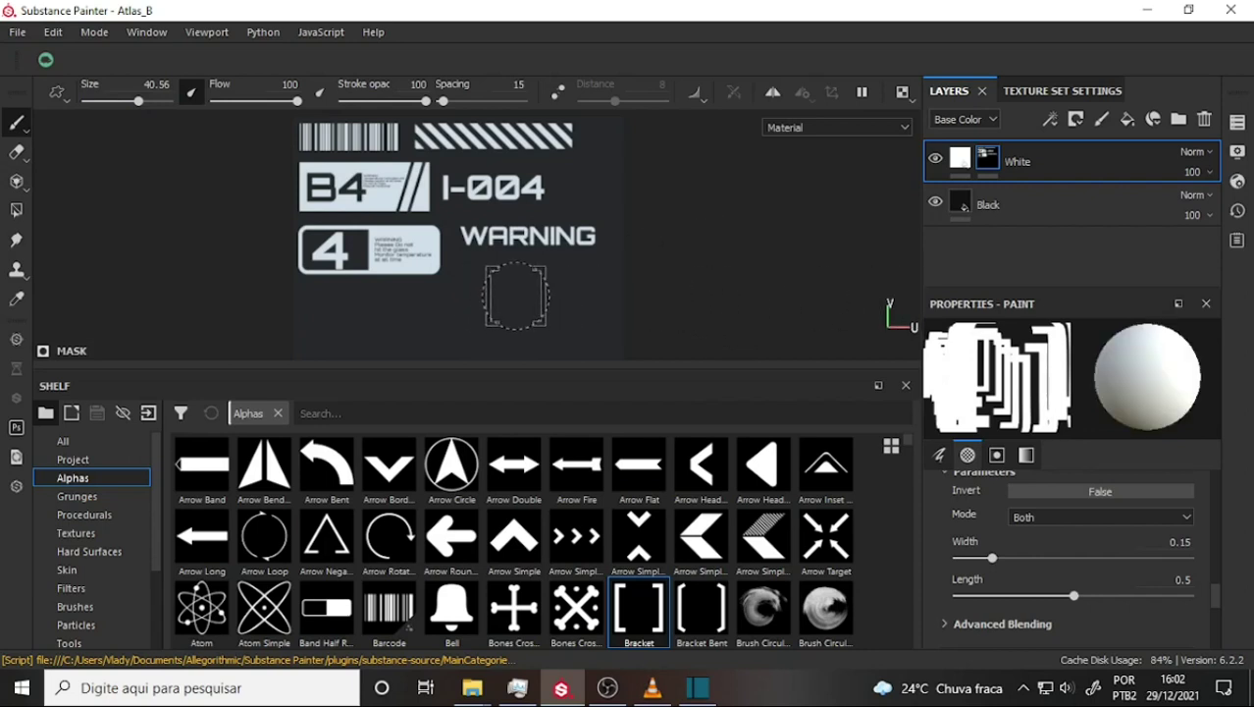
left_click(520, 291)
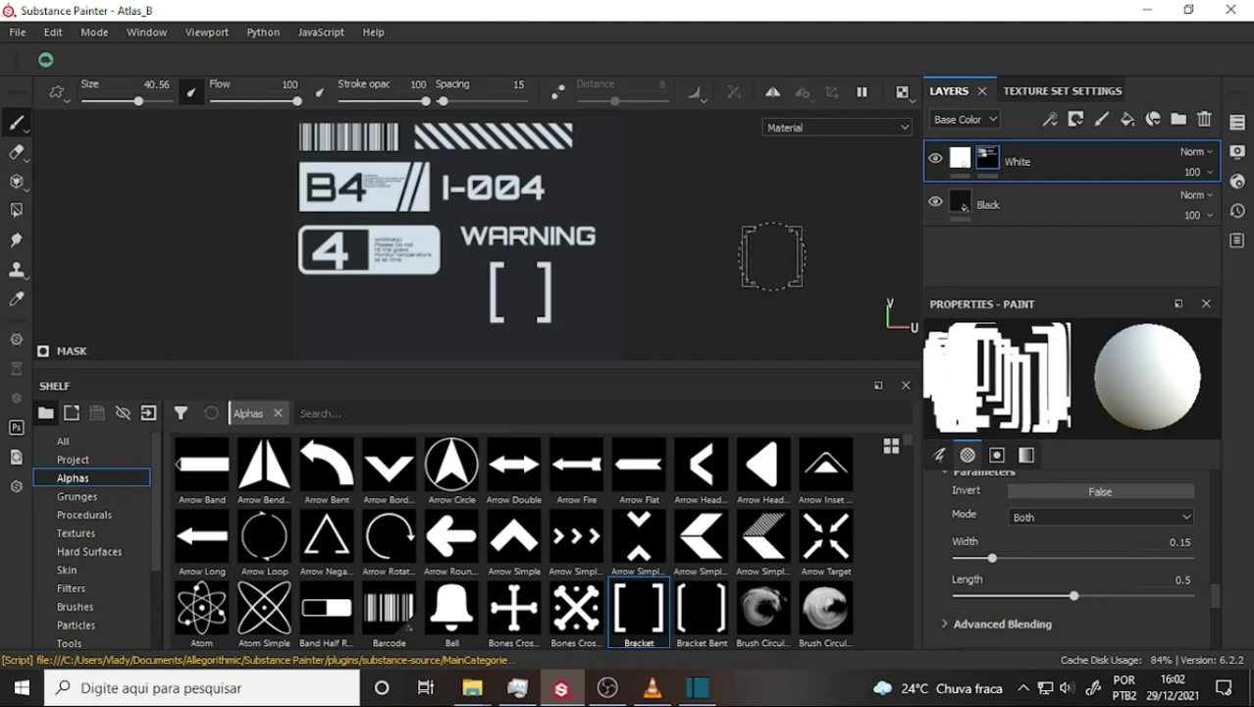
key("ctrl+z")
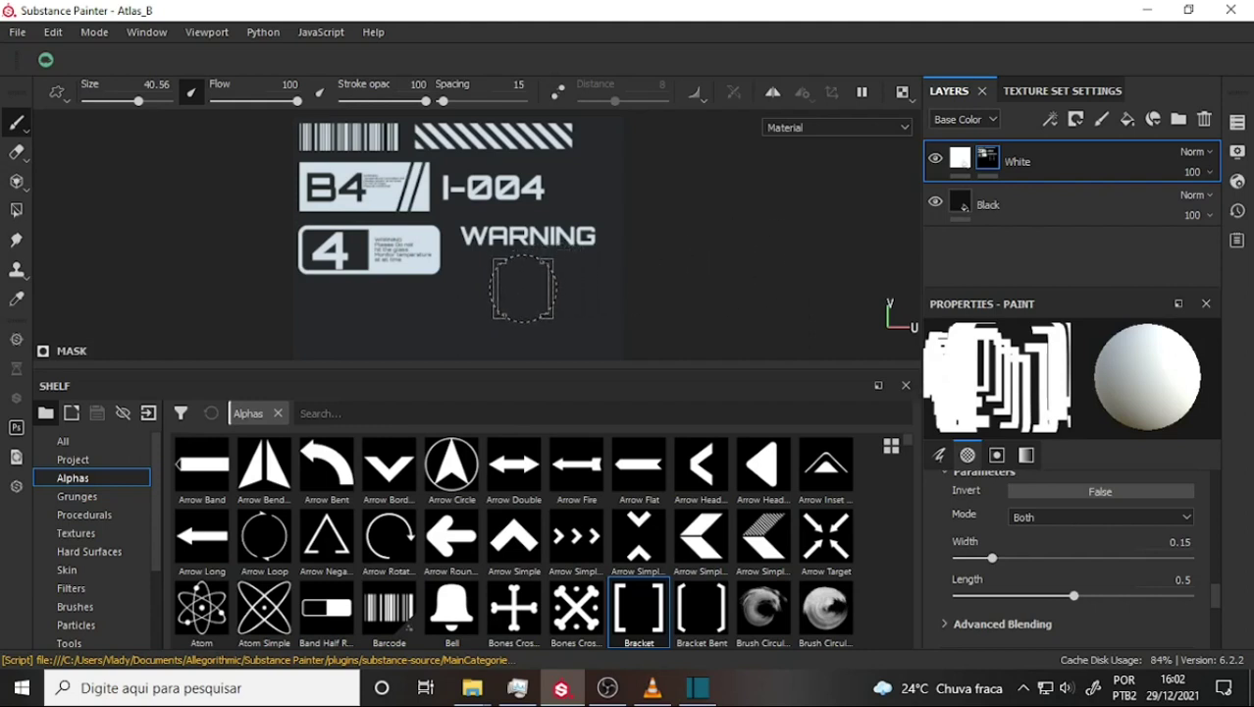
left_click(524, 291)
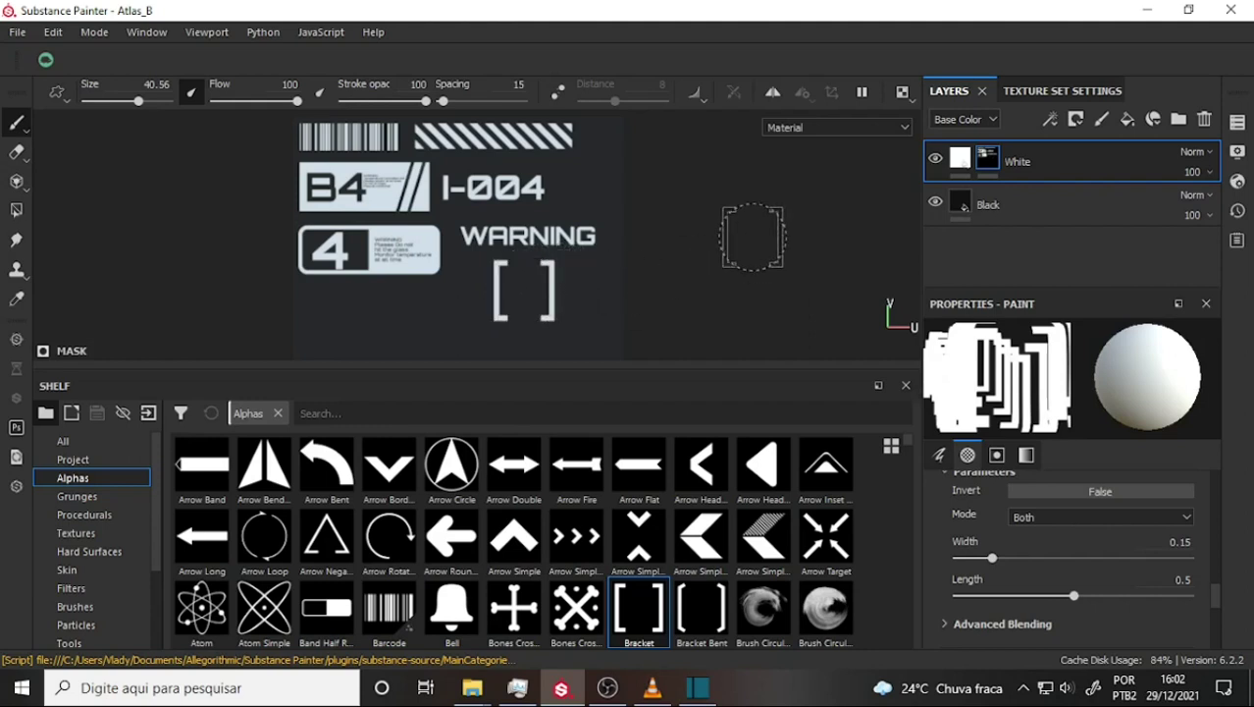
Recentre the label in the 2D view and bring up the File menu
scroll(746, 245, "up", 2)
scroll(746, 245, "down", 4)
scroll(746, 245, "down", 1)
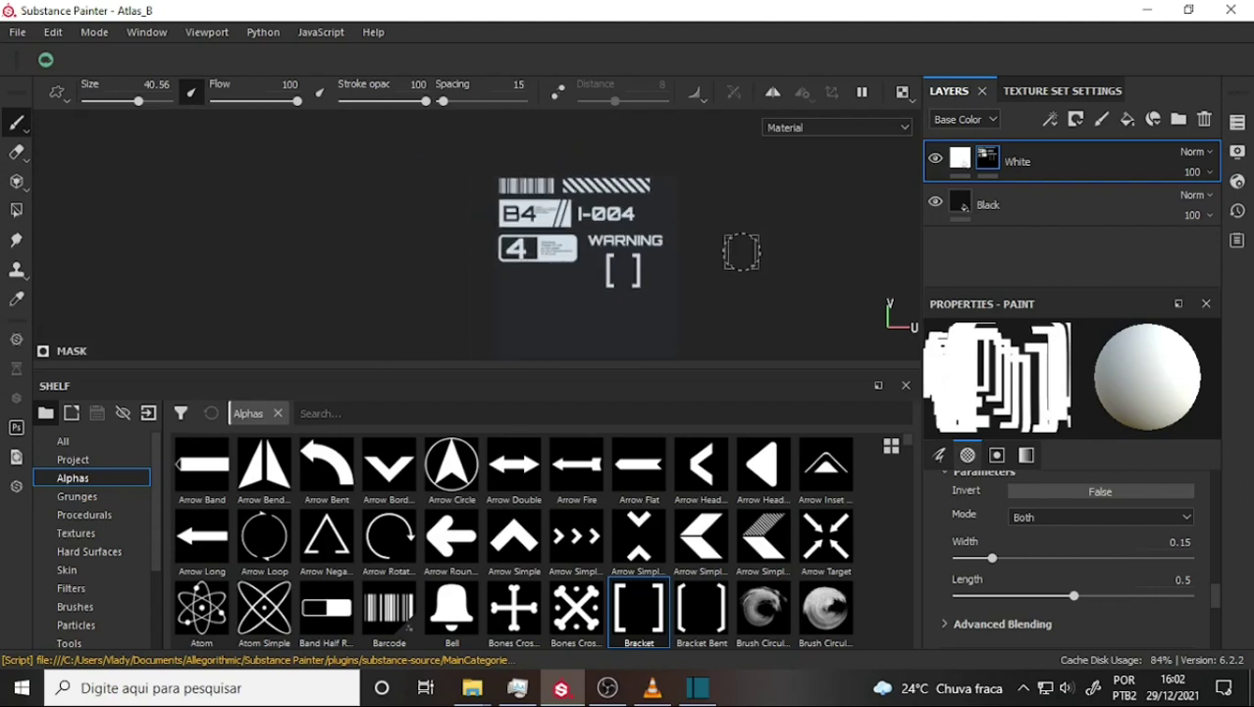
middle_click_drag(742, 251, 625, 257)
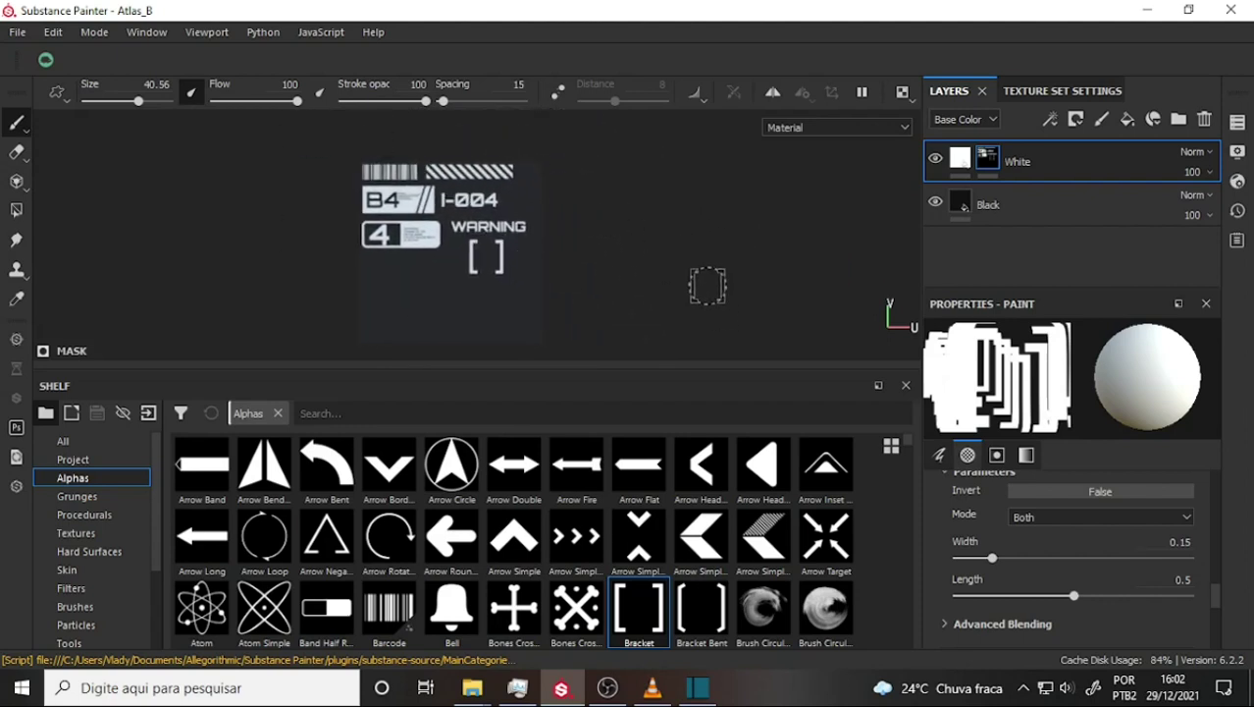
scroll(696, 249, "up", 2)
scroll(680, 244, "up", 2)
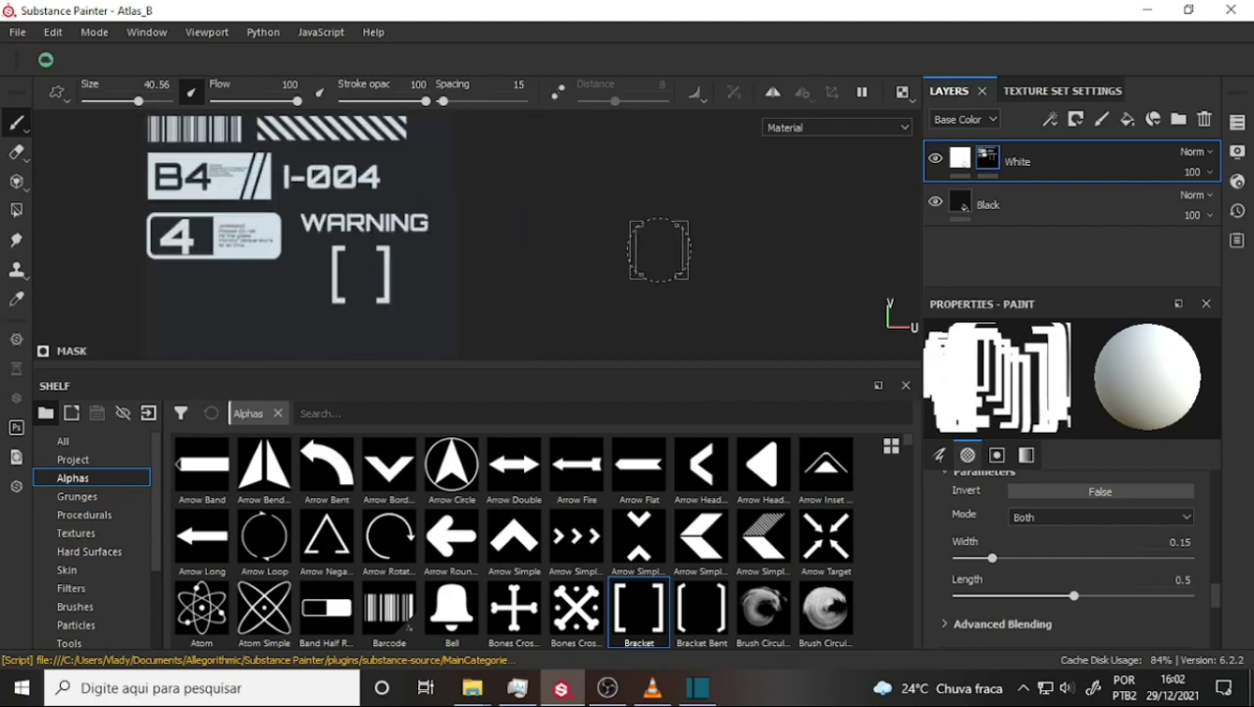
left_click(16, 32)
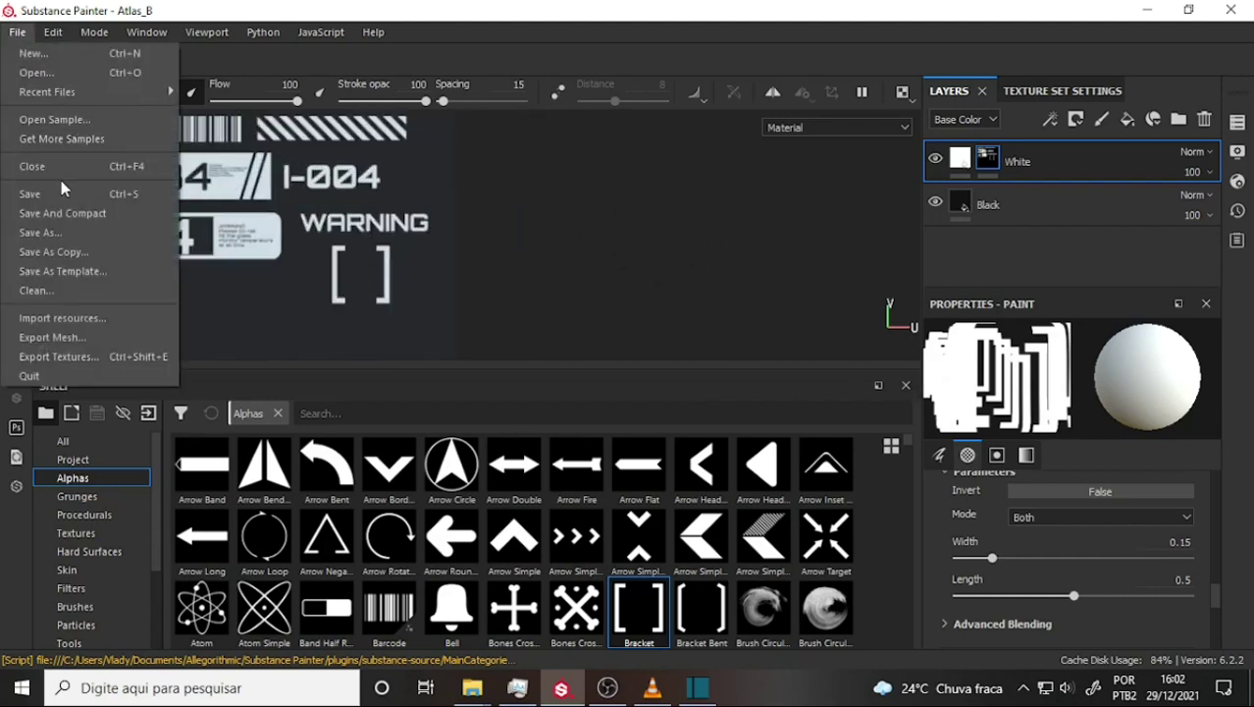
Save the project and frame the empty area beside WARNING in the 2D view
left_click(39, 194)
scroll(615, 258, "down", 1)
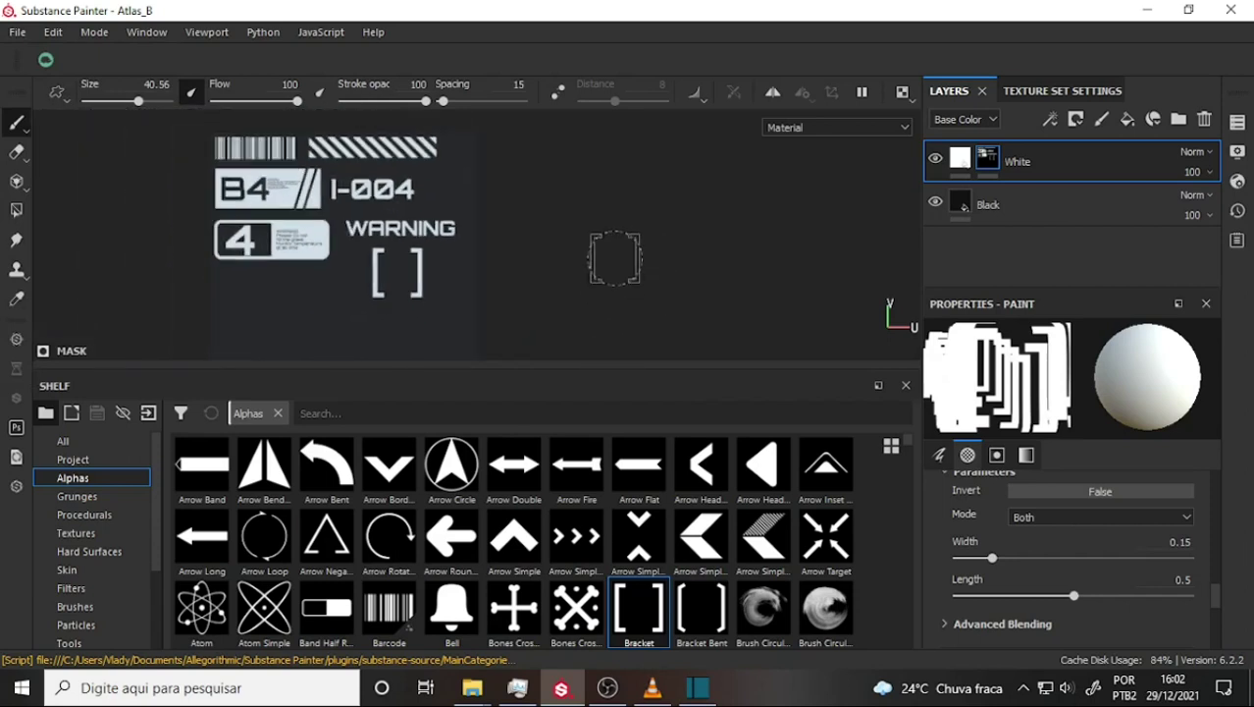
middle_click_drag(596, 238, 739, 246)
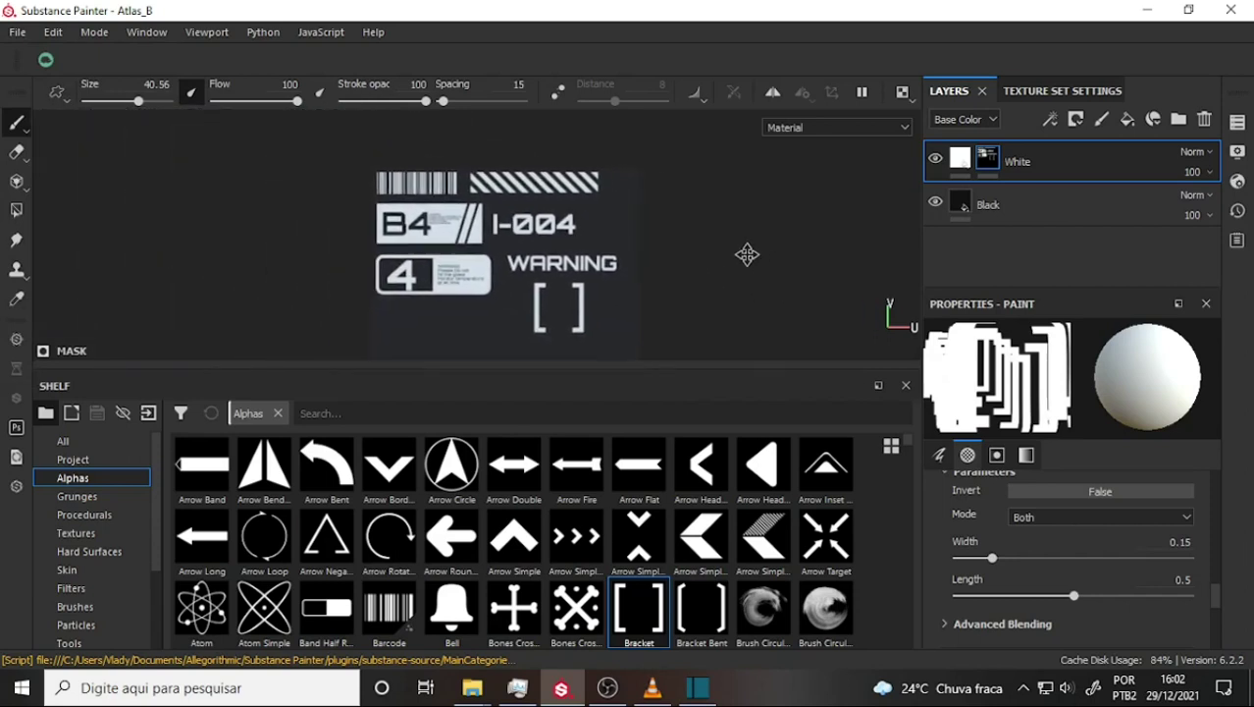
scroll(702, 236, "up", 1)
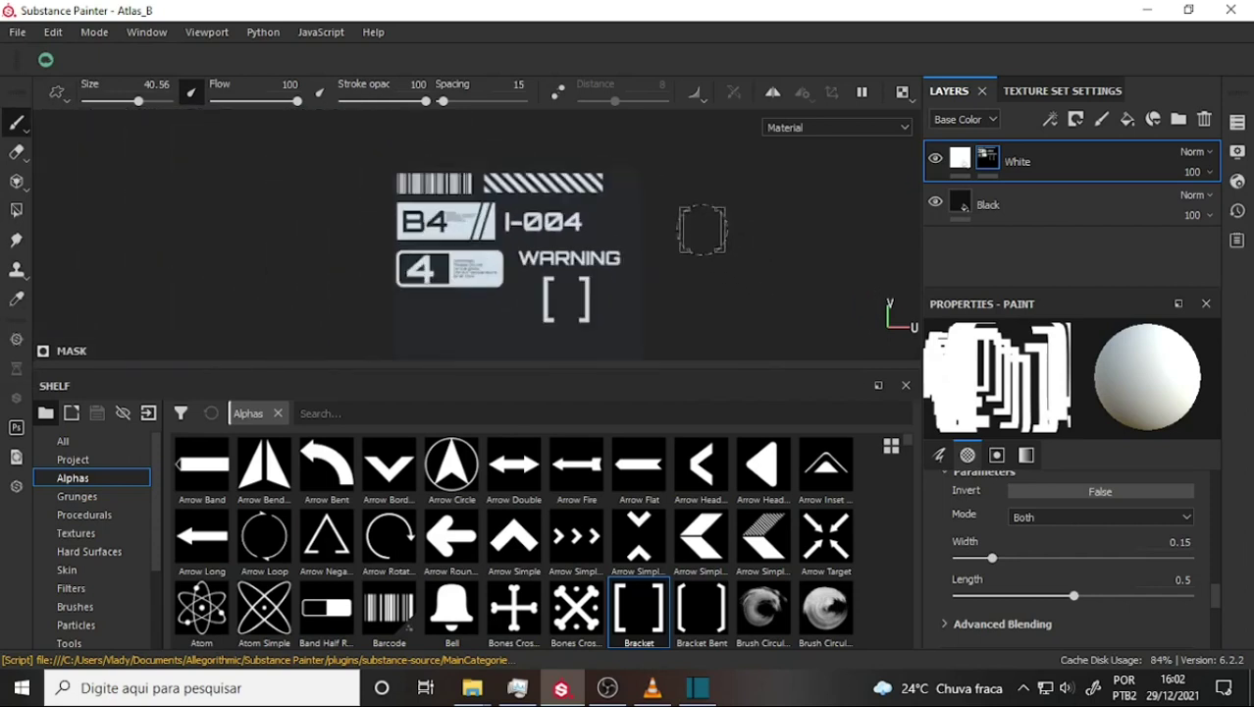
scroll(702, 235, "up", 1)
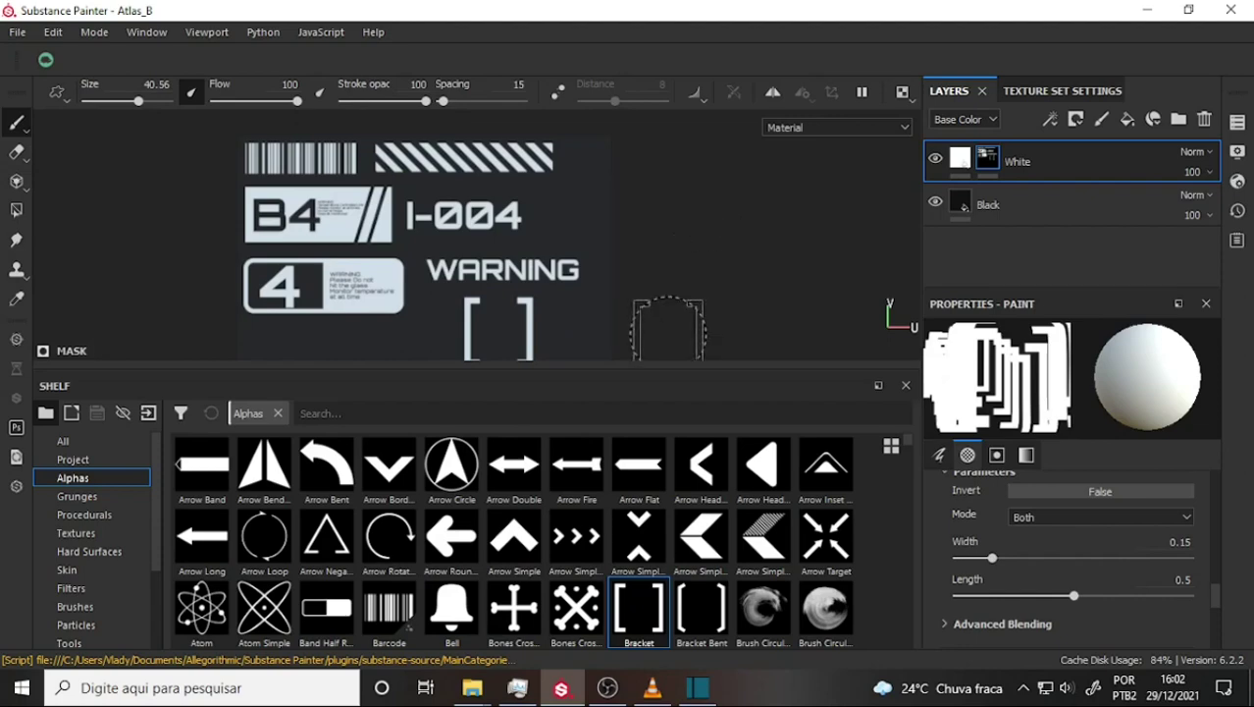
scroll(640, 265, "up", 1)
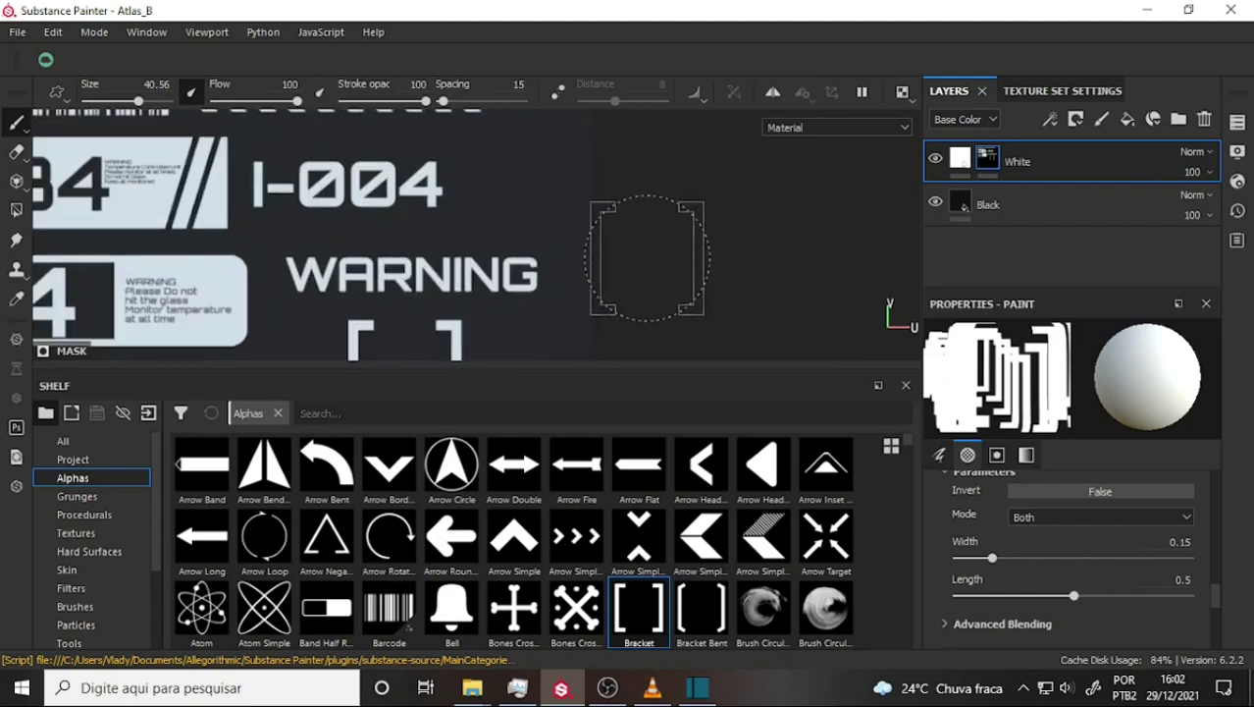
middle_click_drag(628, 214, 843, 159)
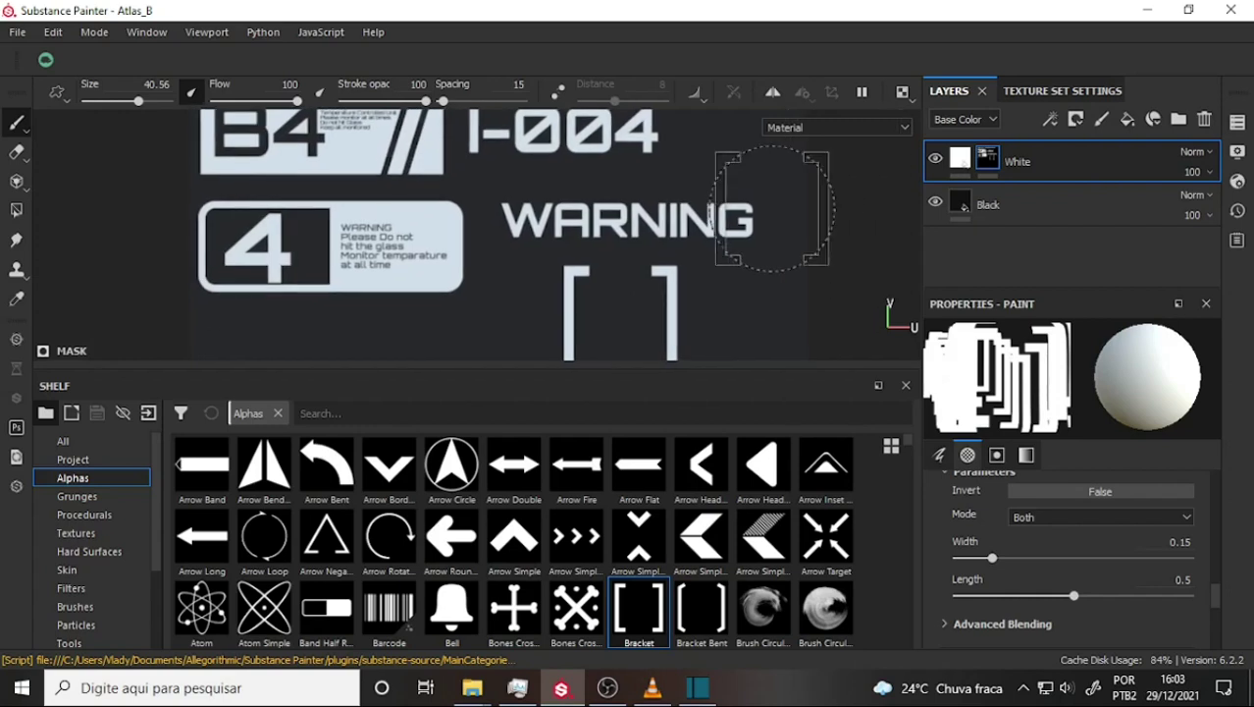
Set the brush to the Arrow Border alpha at size 11.54 with black paint
left_click(389, 469)
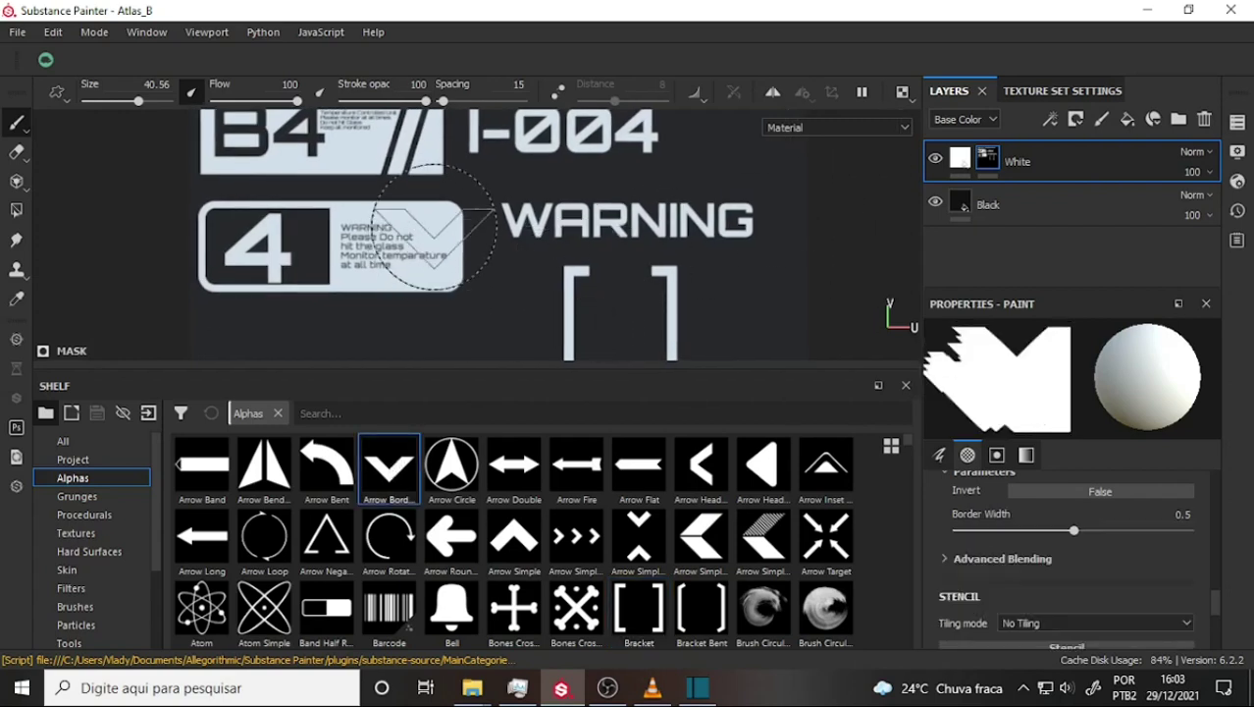
left_click_drag(137, 102, 108, 102)
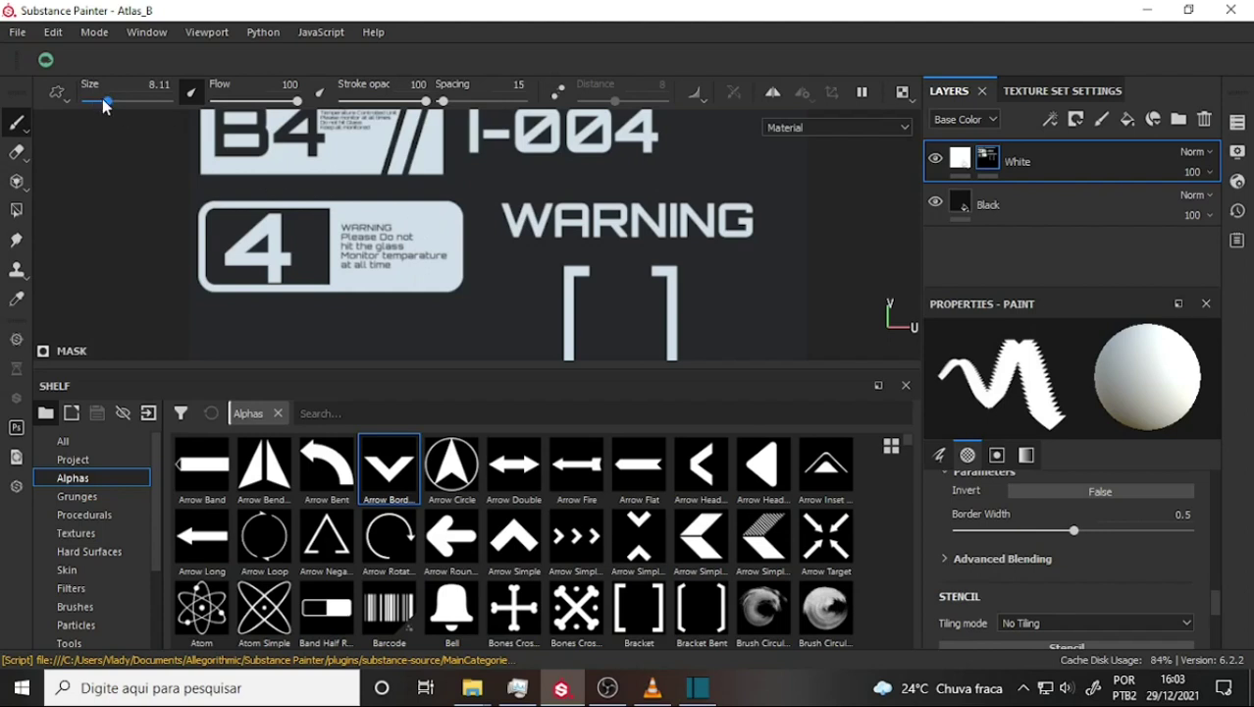
left_click_drag(105, 102, 112, 102)
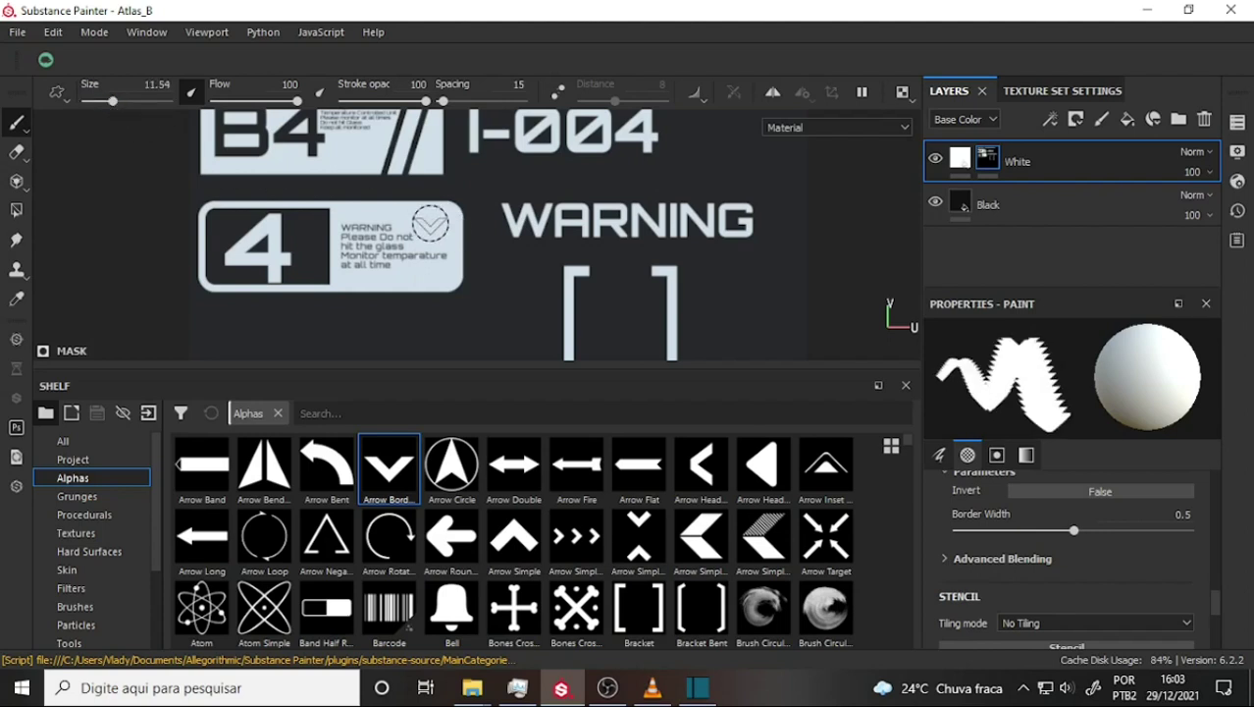
key("x")
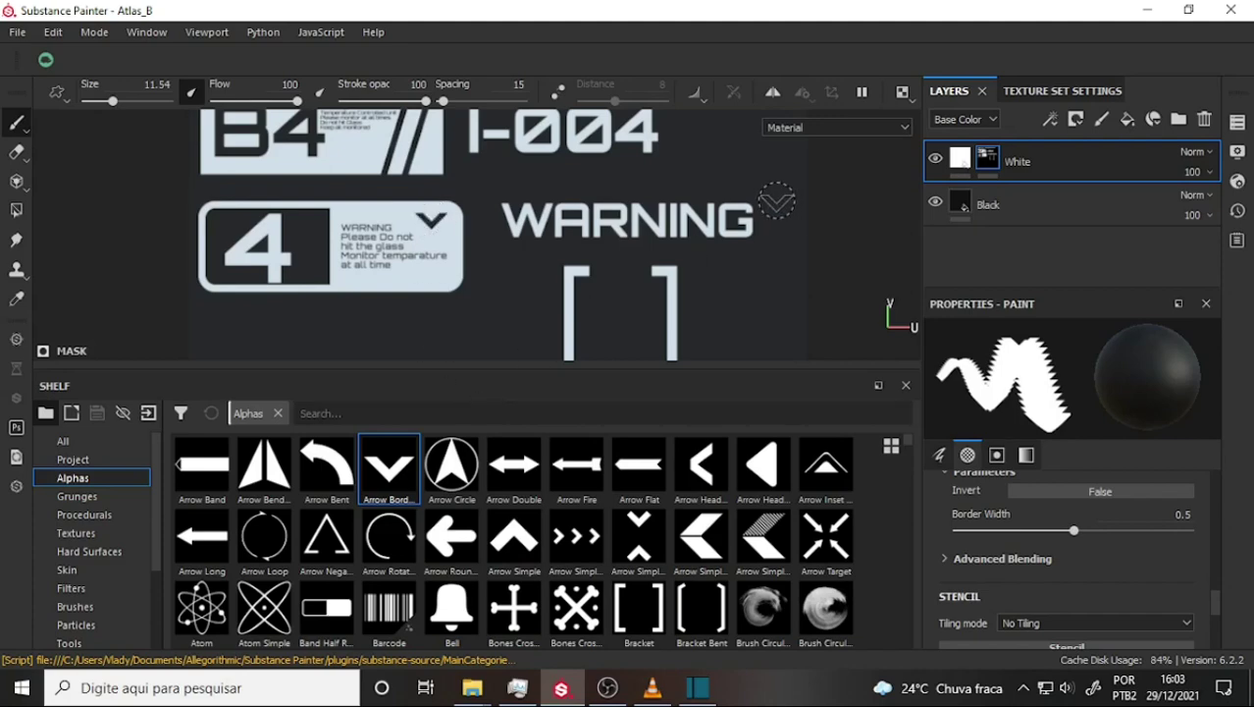
scroll(786, 210, "down", 3)
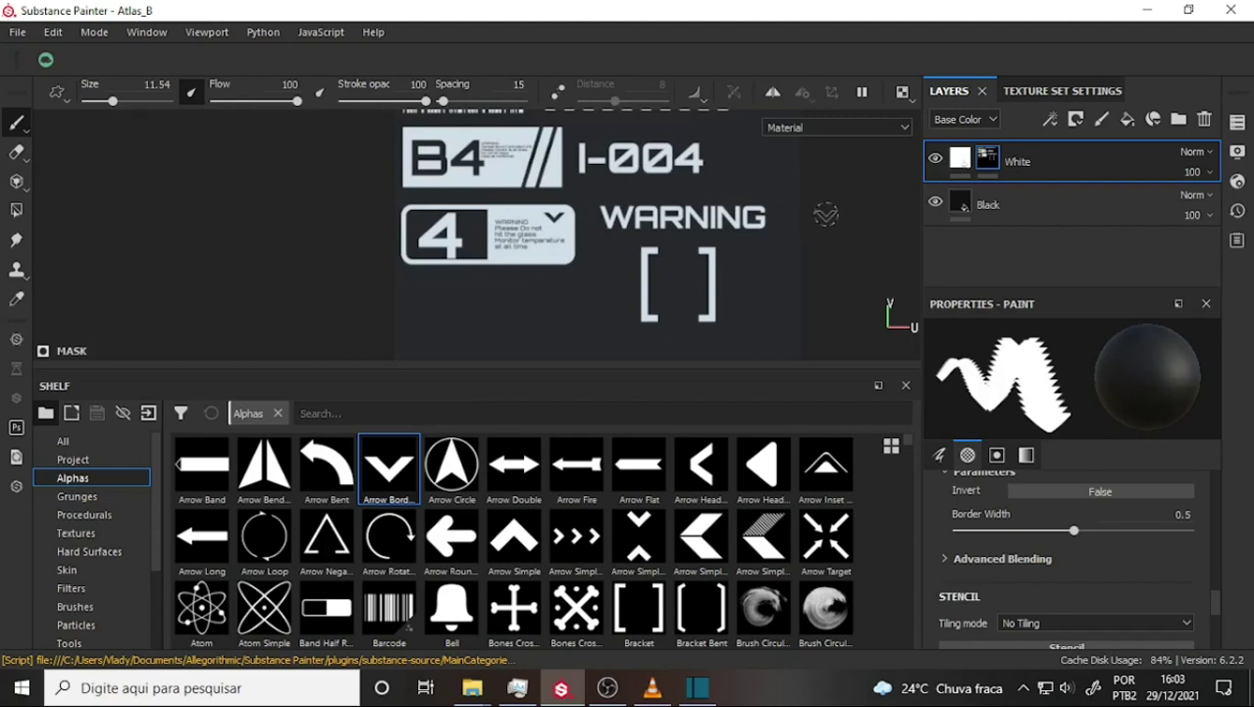
Switch to the Arrow Negative alpha at size 27.75 for the arrow inside the brackets
left_click(331, 539)
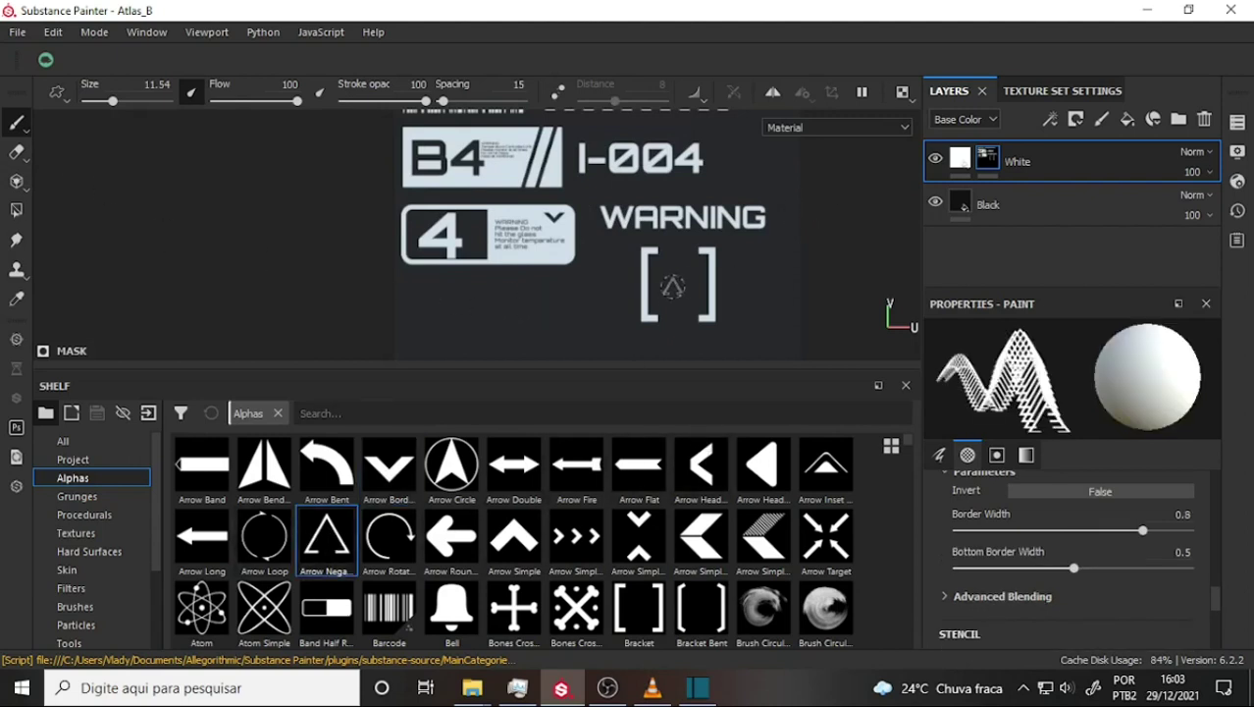
left_click_drag(113, 102, 129, 102)
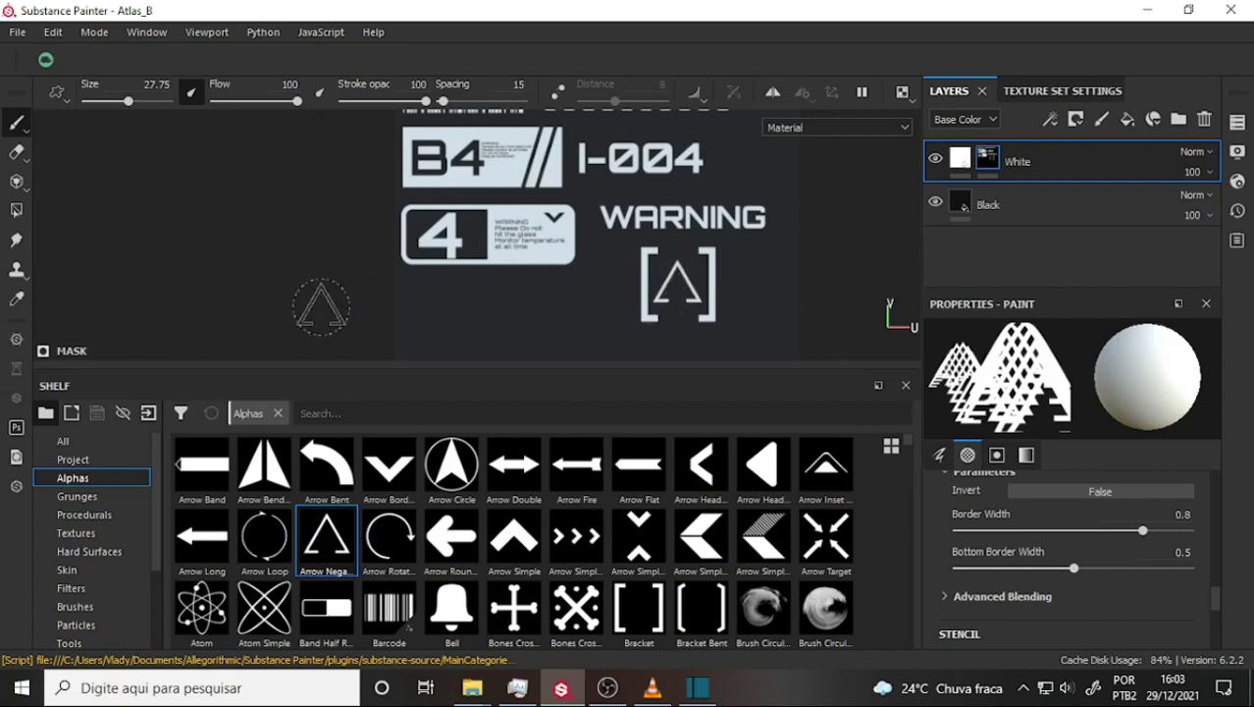
scroll(354, 263, "up", 2)
scroll(339, 261, "down", 3)
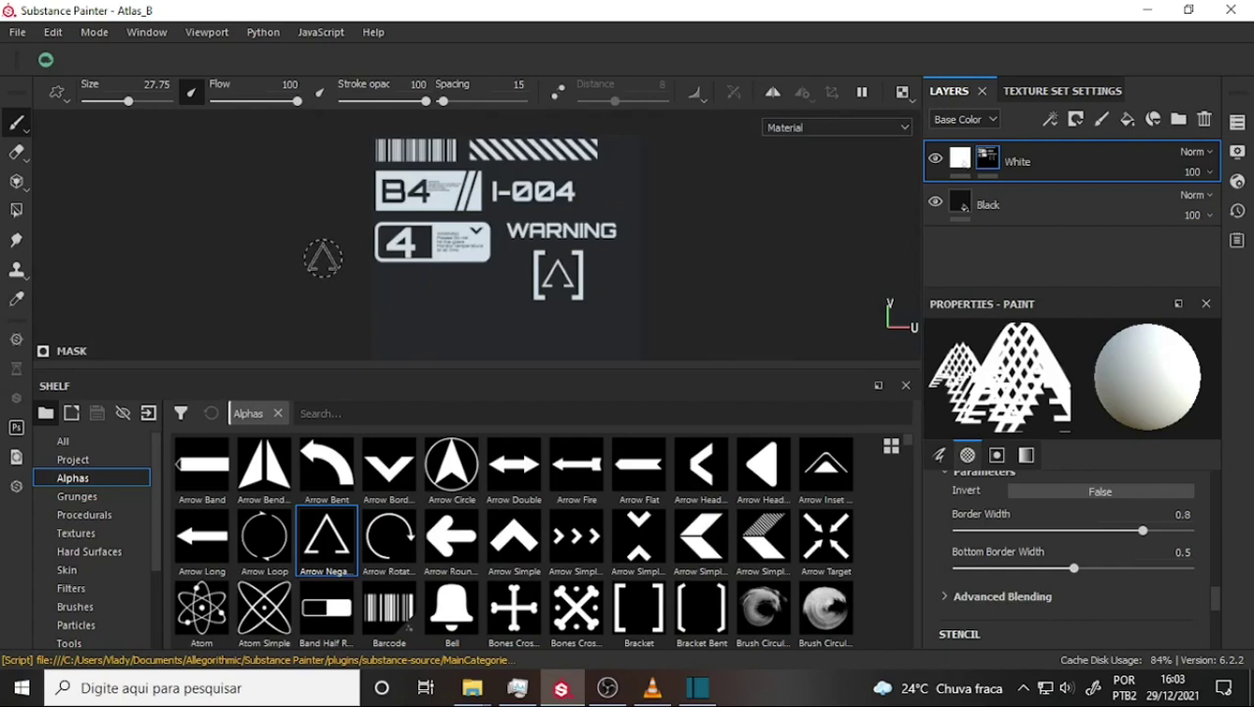
left_click(18, 31)
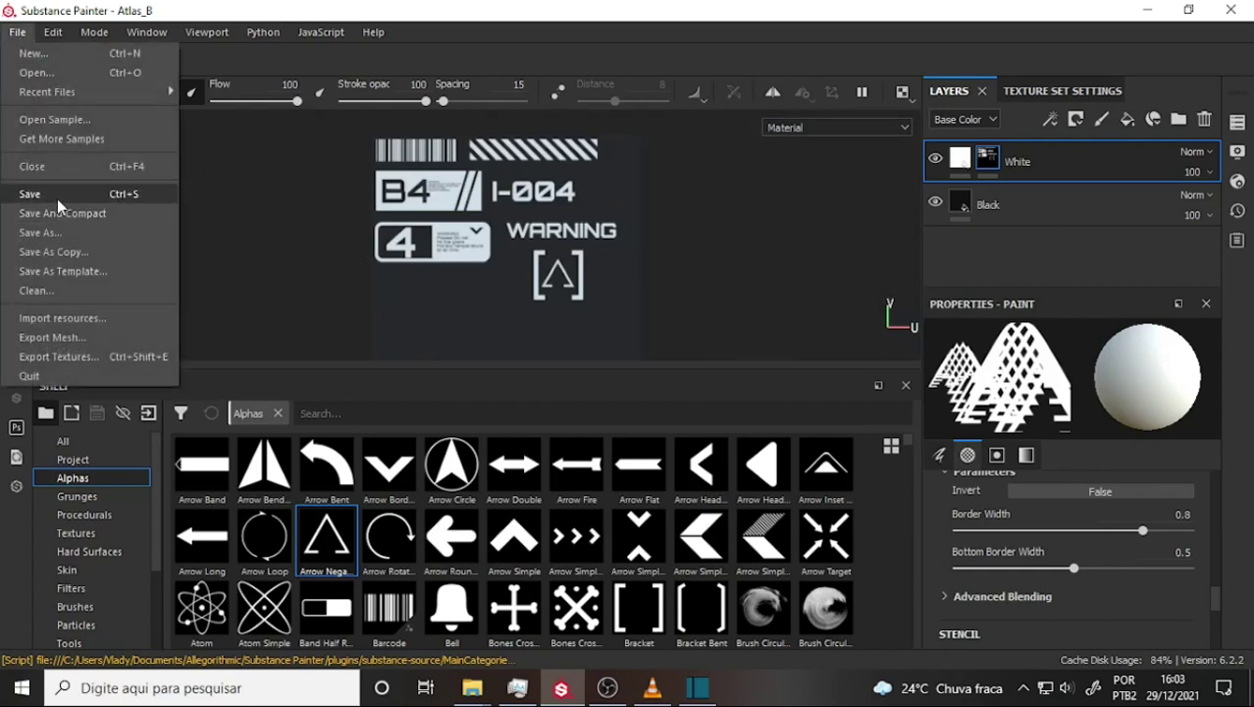
Save the project and add an Opacity channel in Texture Set Settings
left_click(30, 192)
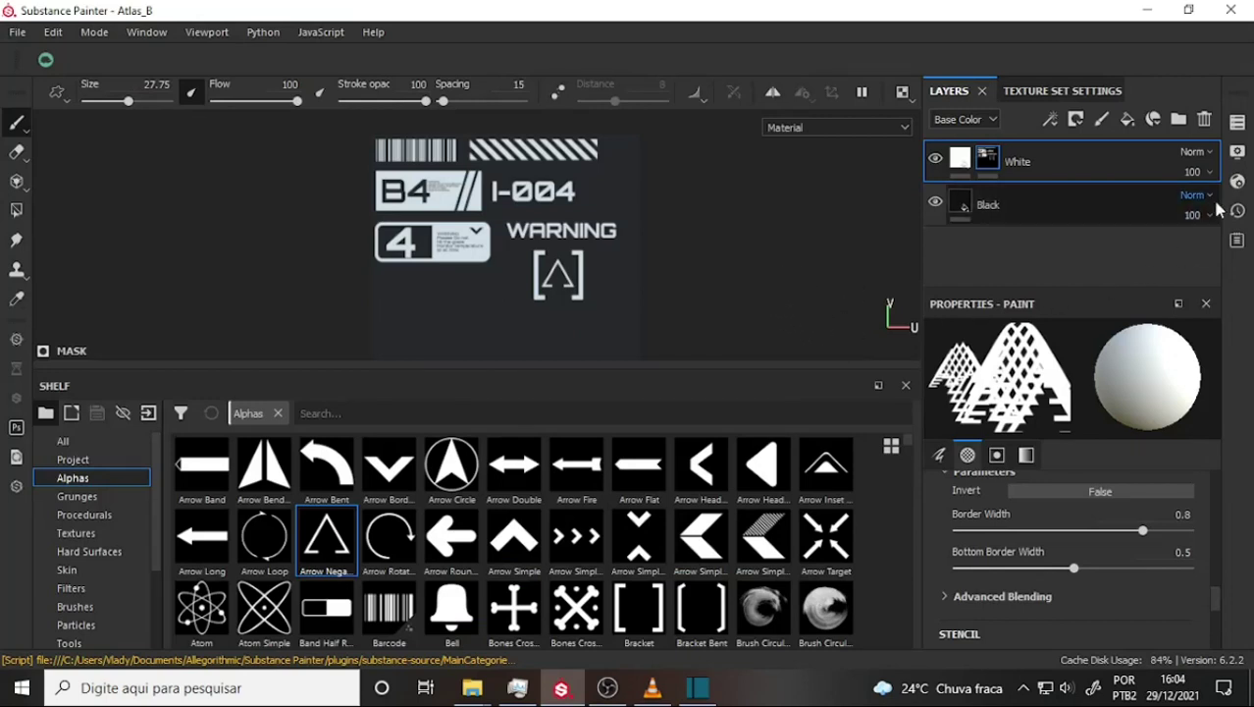
left_click(1062, 90)
scroll(1176, 243, "down", 3)
scroll(1182, 247, "up", 3)
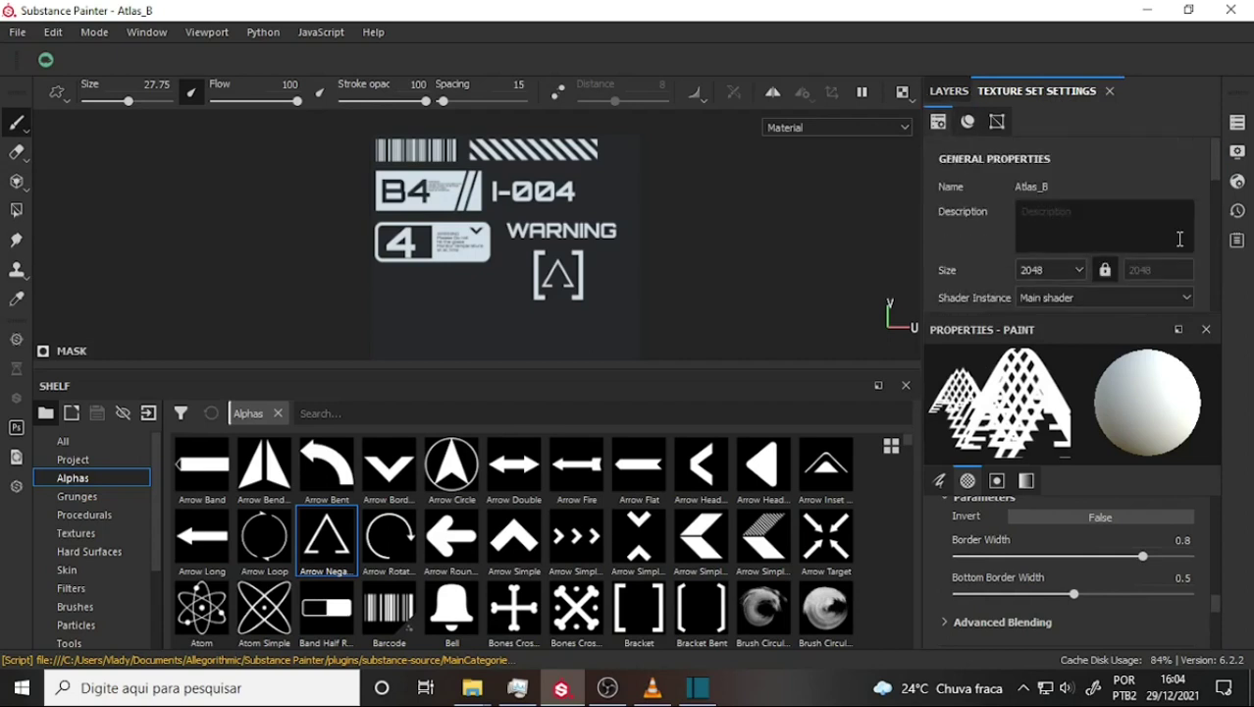
scroll(1178, 128, "down", 2)
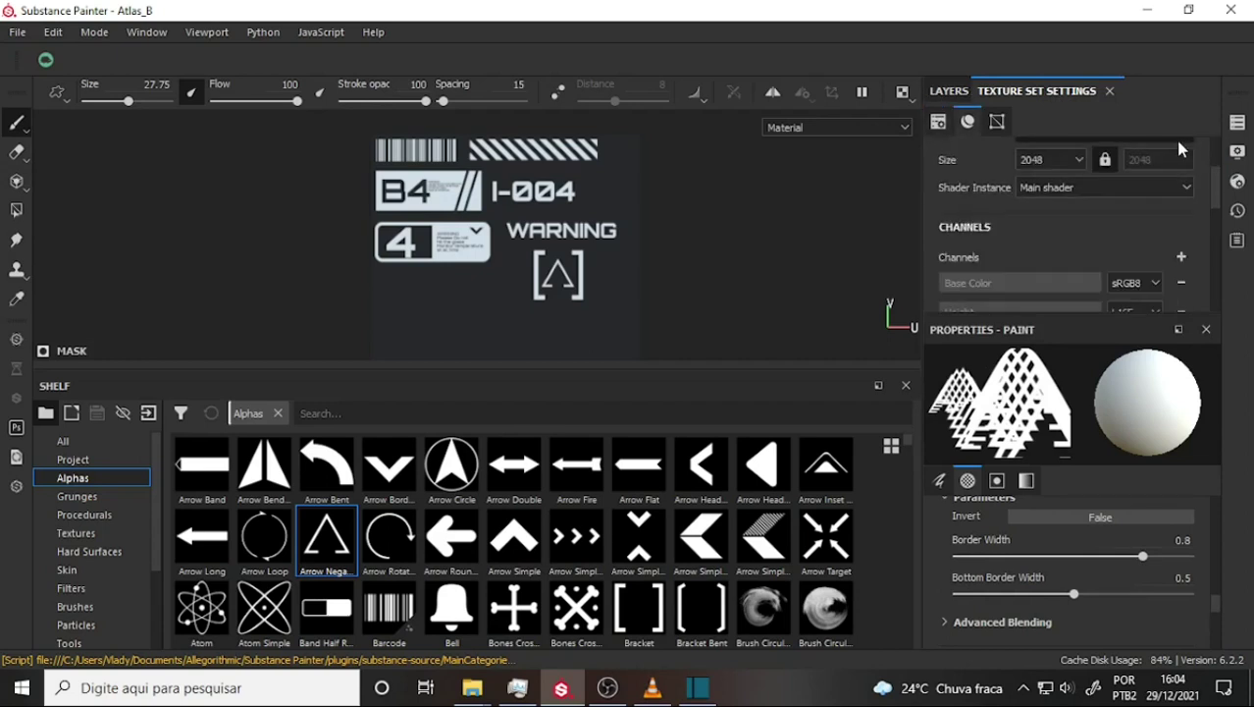
left_click(1181, 257)
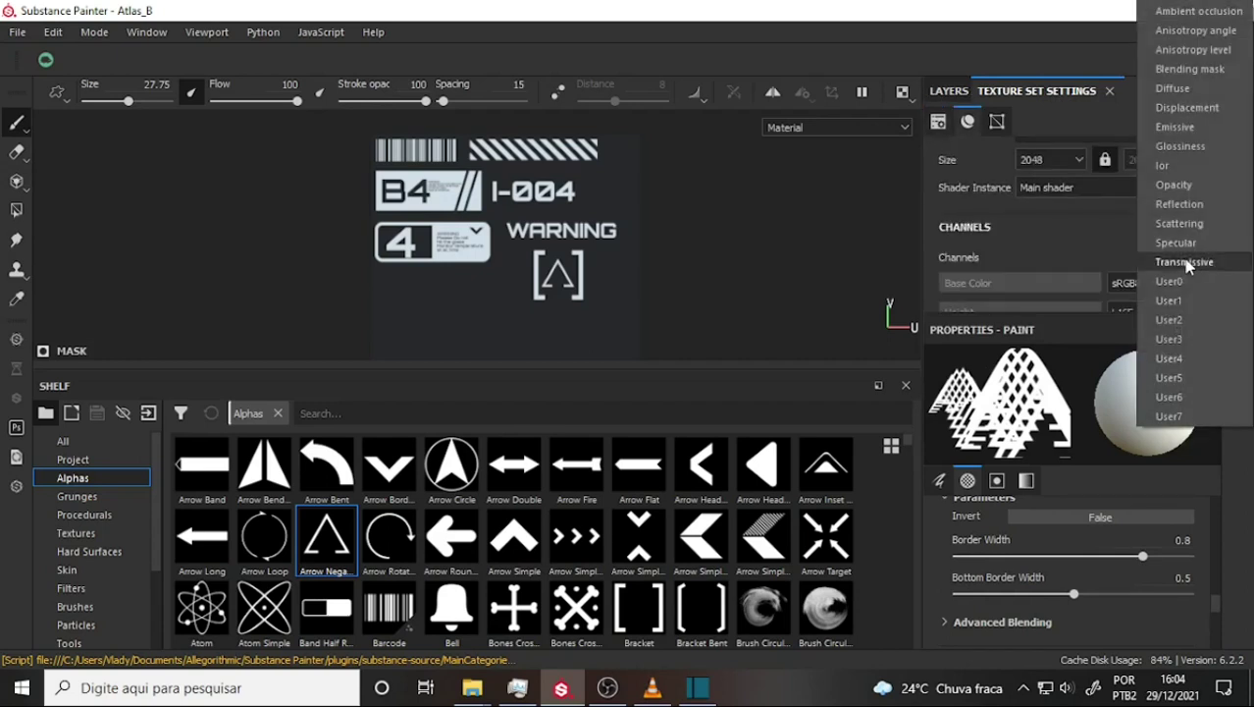
left_click(1172, 185)
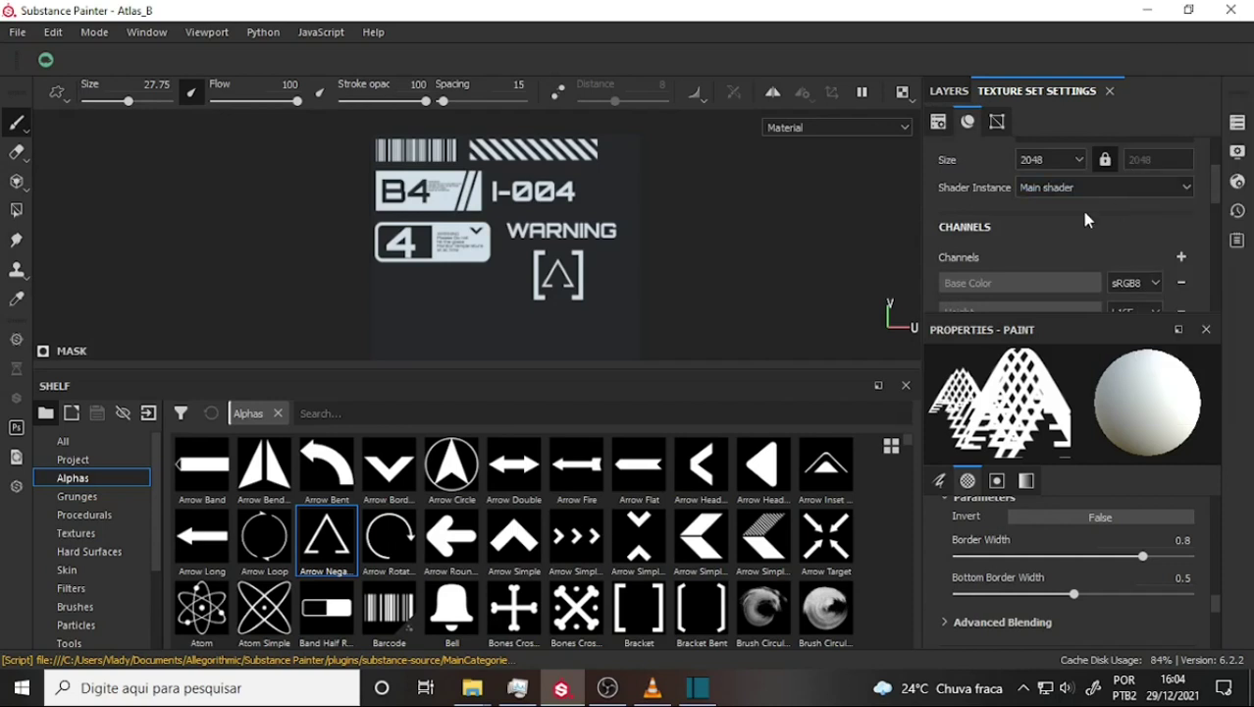
left_click(954, 92)
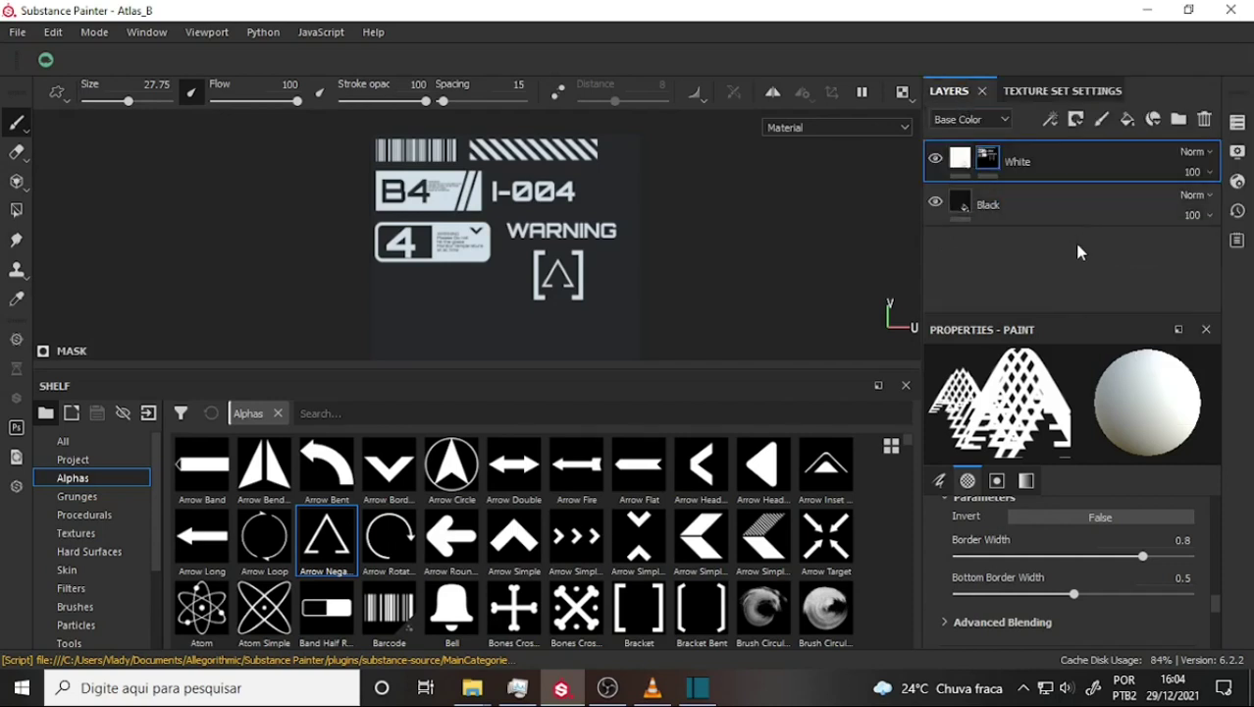
On the White fill, enable opacity and disable height, roughness, metallic and normal
left_click(963, 171)
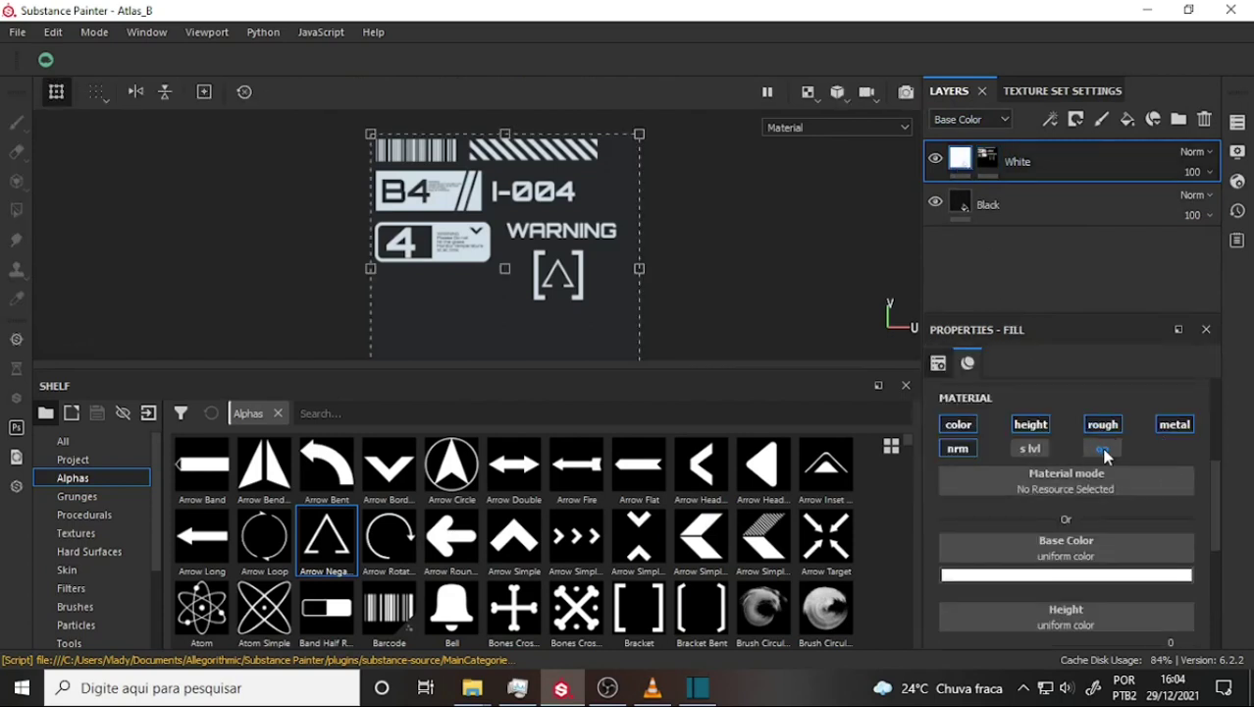
left_click(1103, 449)
left_click(957, 425)
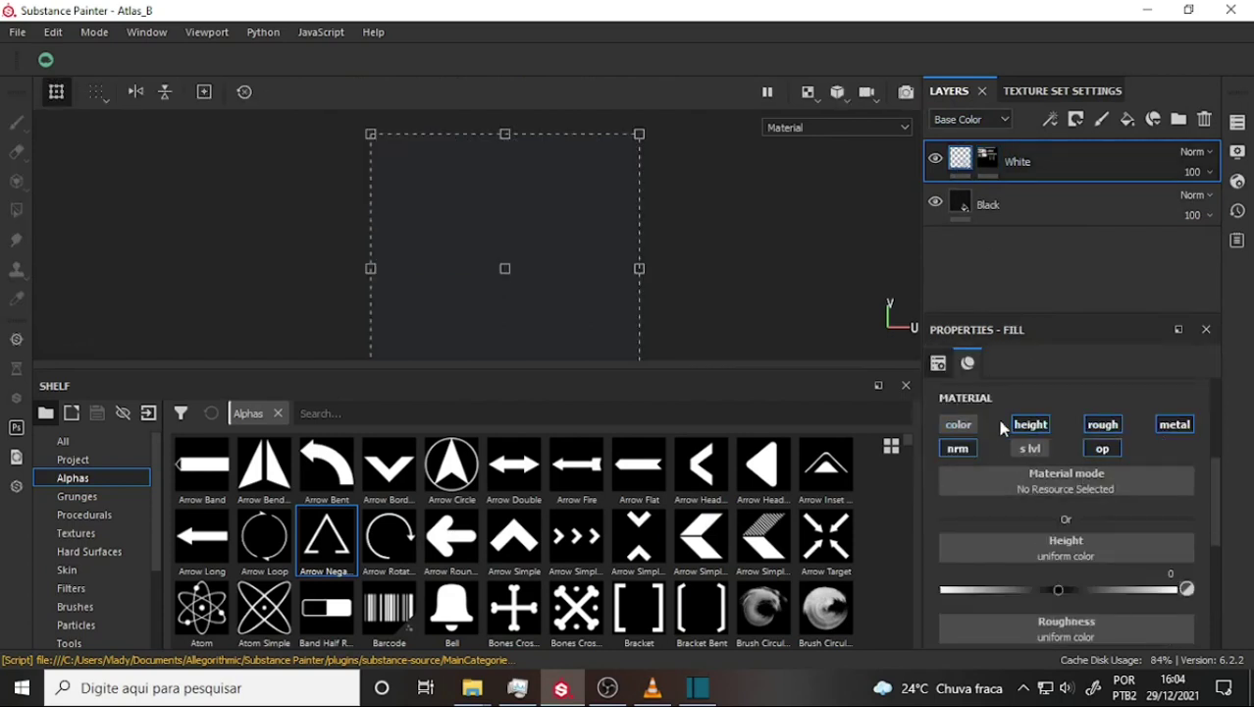
key("ctrl+z")
left_click(1031, 424)
left_click(1102, 424)
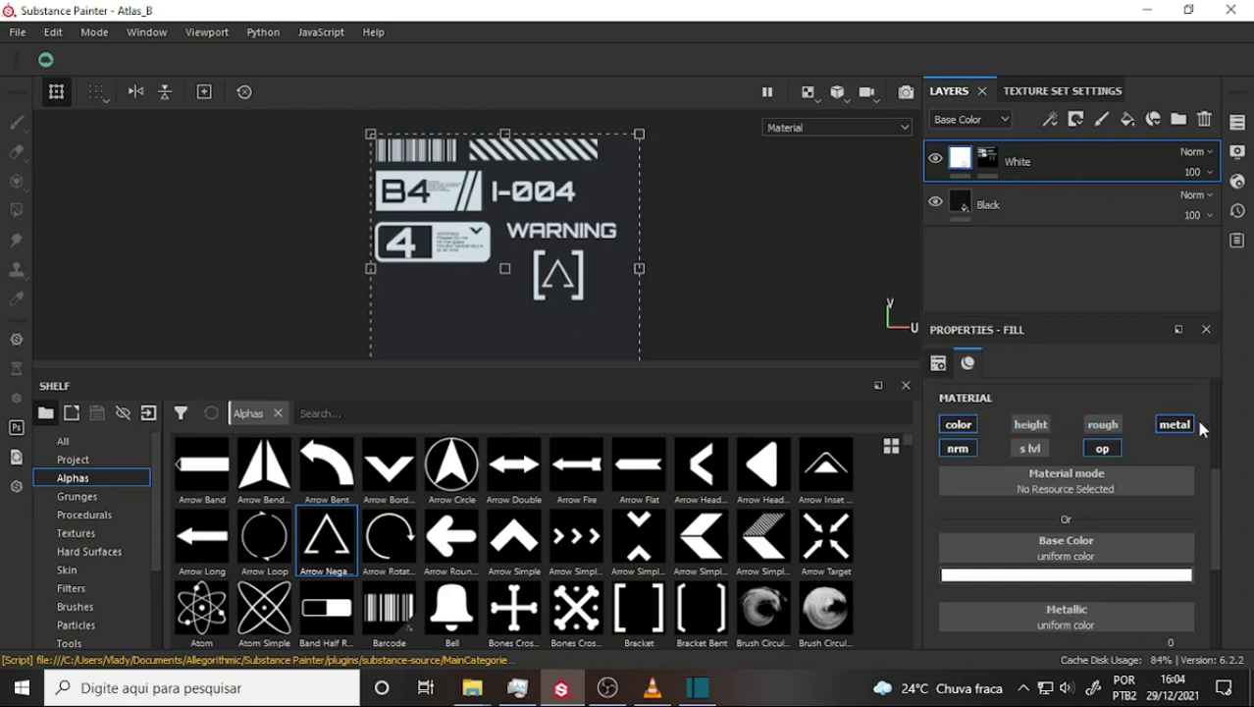
left_click(1175, 424)
left_click(958, 452)
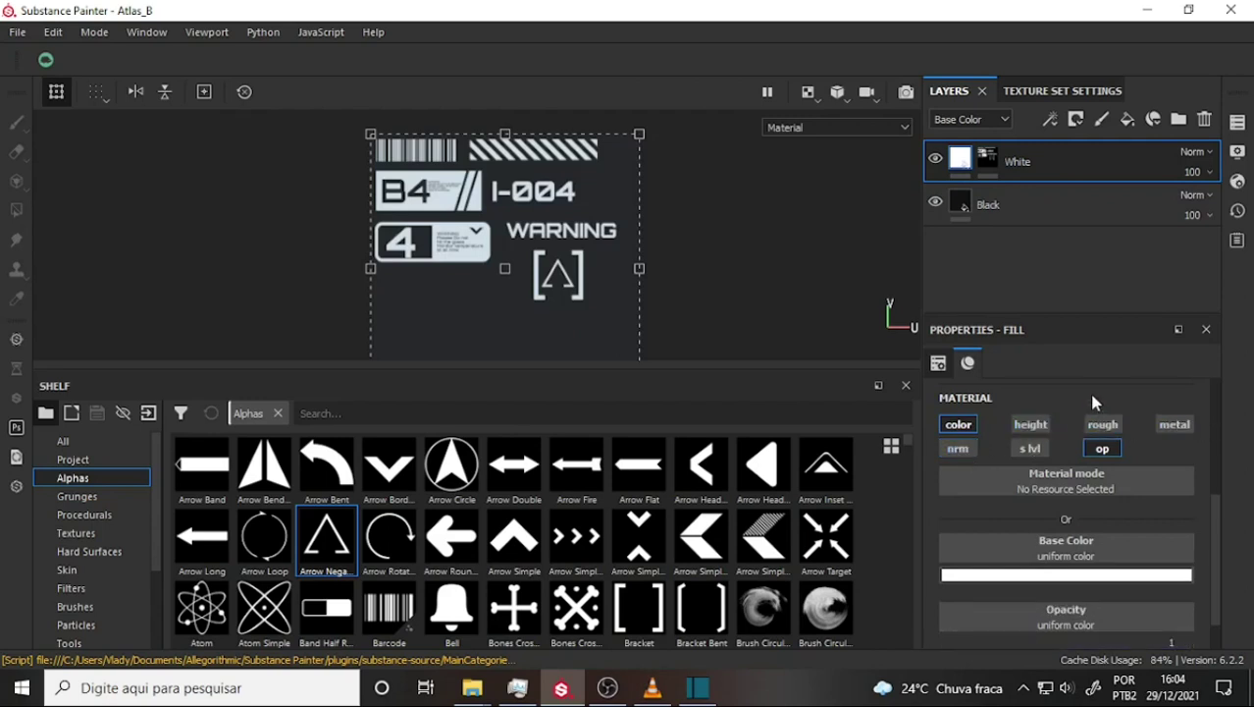
Set the Black fill layer's base colour to pure black
left_click(1073, 577)
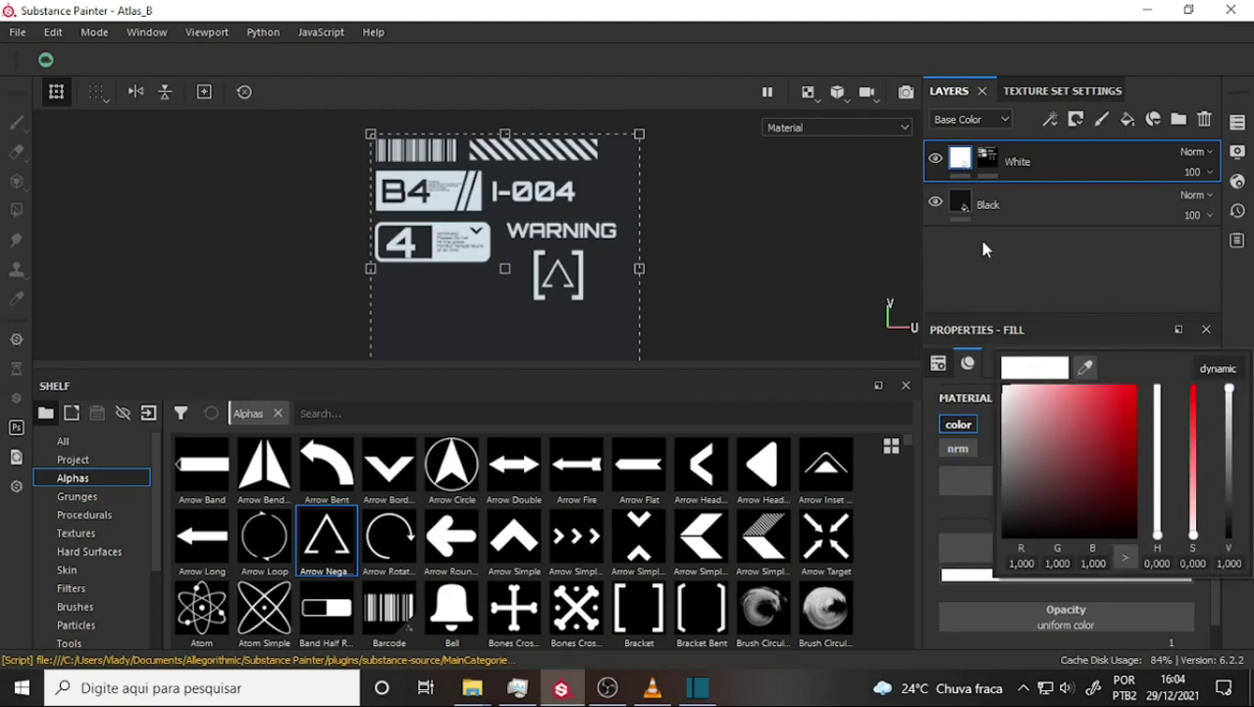
left_click(962, 204)
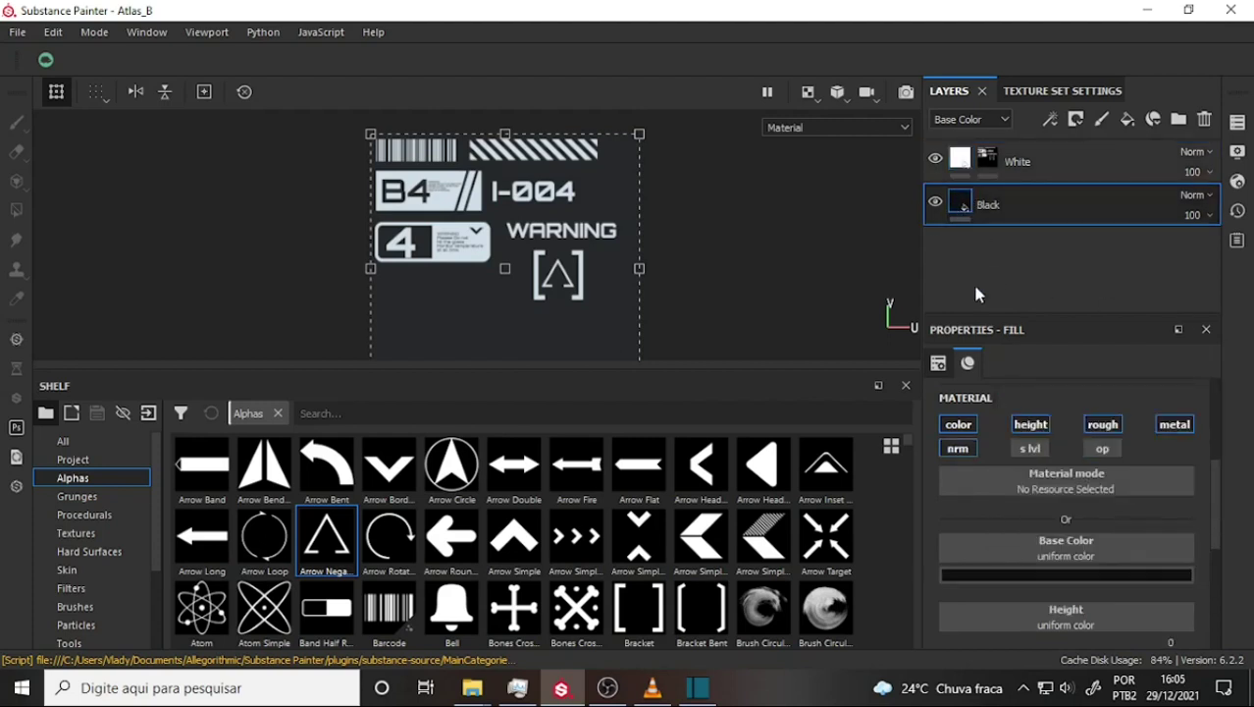
left_click(1107, 575)
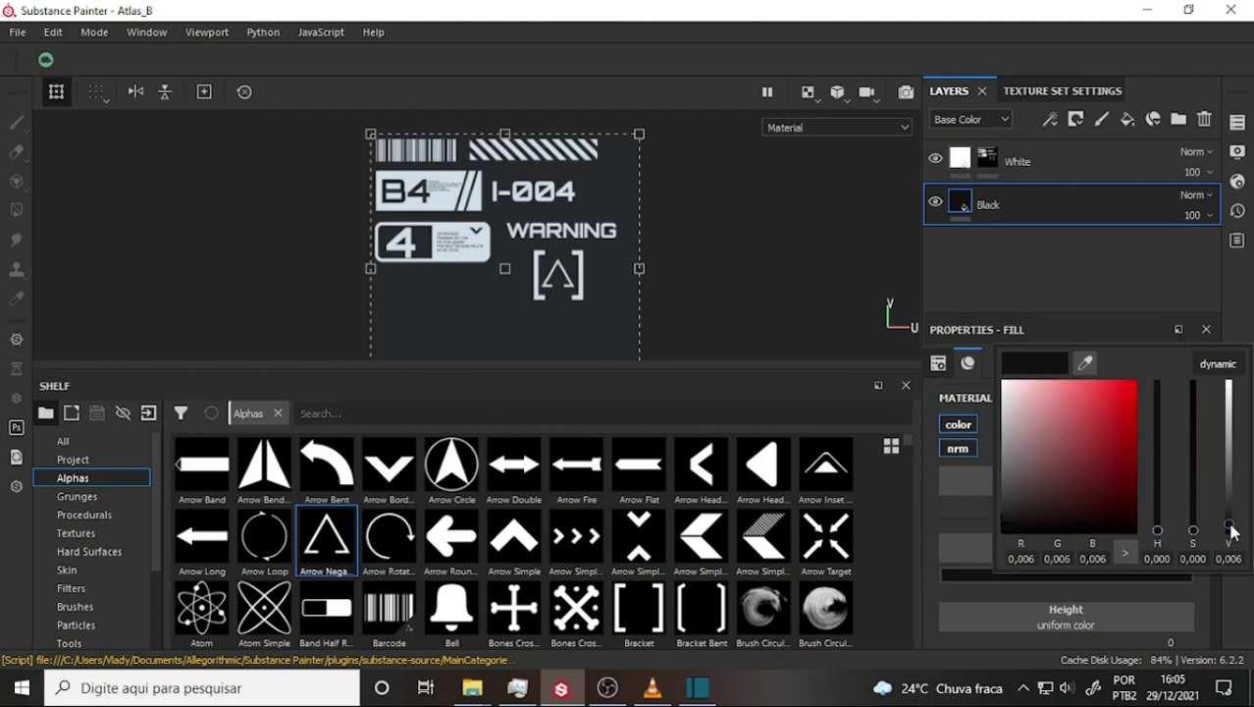
left_click_drag(1229, 525, 1227, 549)
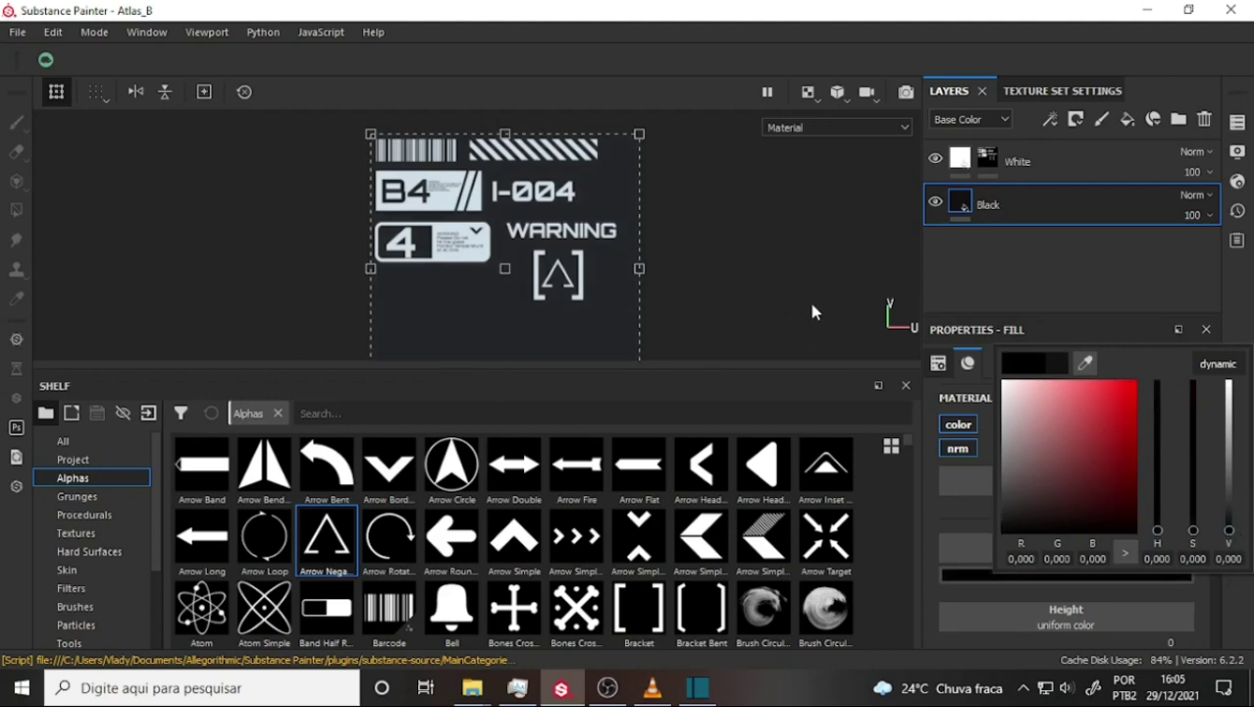
left_click(1005, 484)
Make the Black fill drive opacity and turn off its remaining unneeded channels
scroll(1031, 490, "down", 2)
scroll(1058, 499, "down", 3)
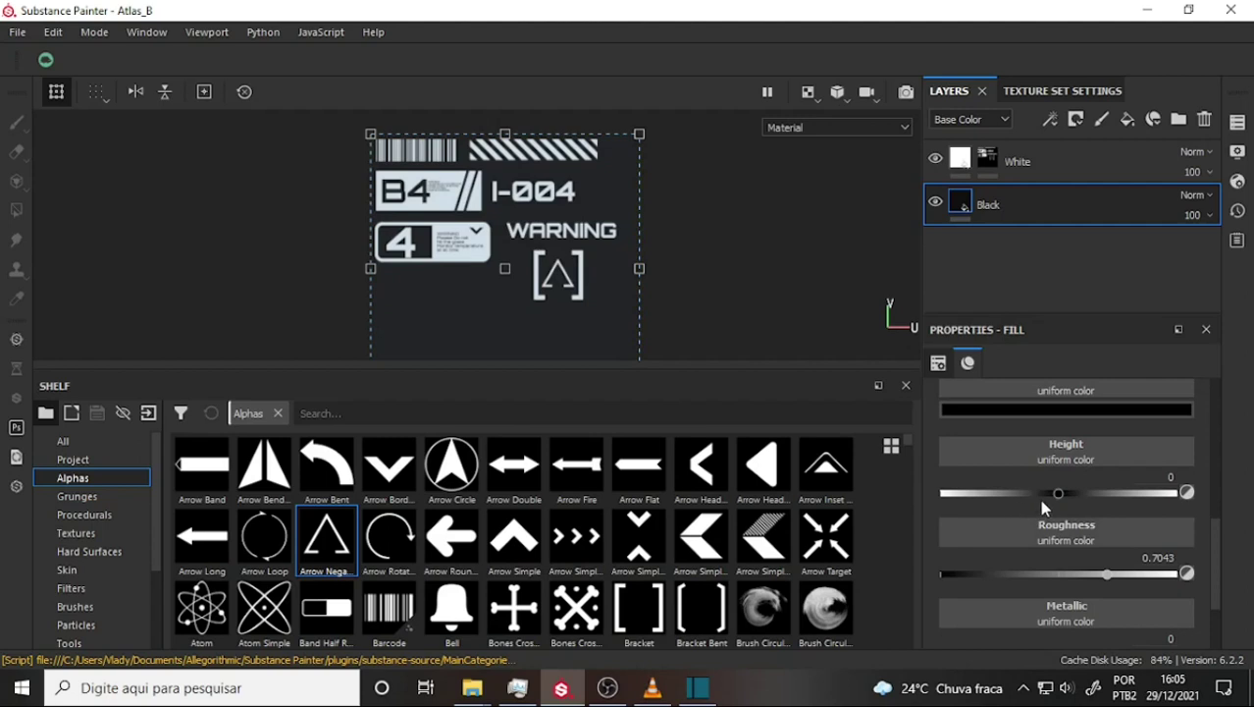
scroll(1040, 498, "up", 3)
scroll(1038, 493, "up", 1)
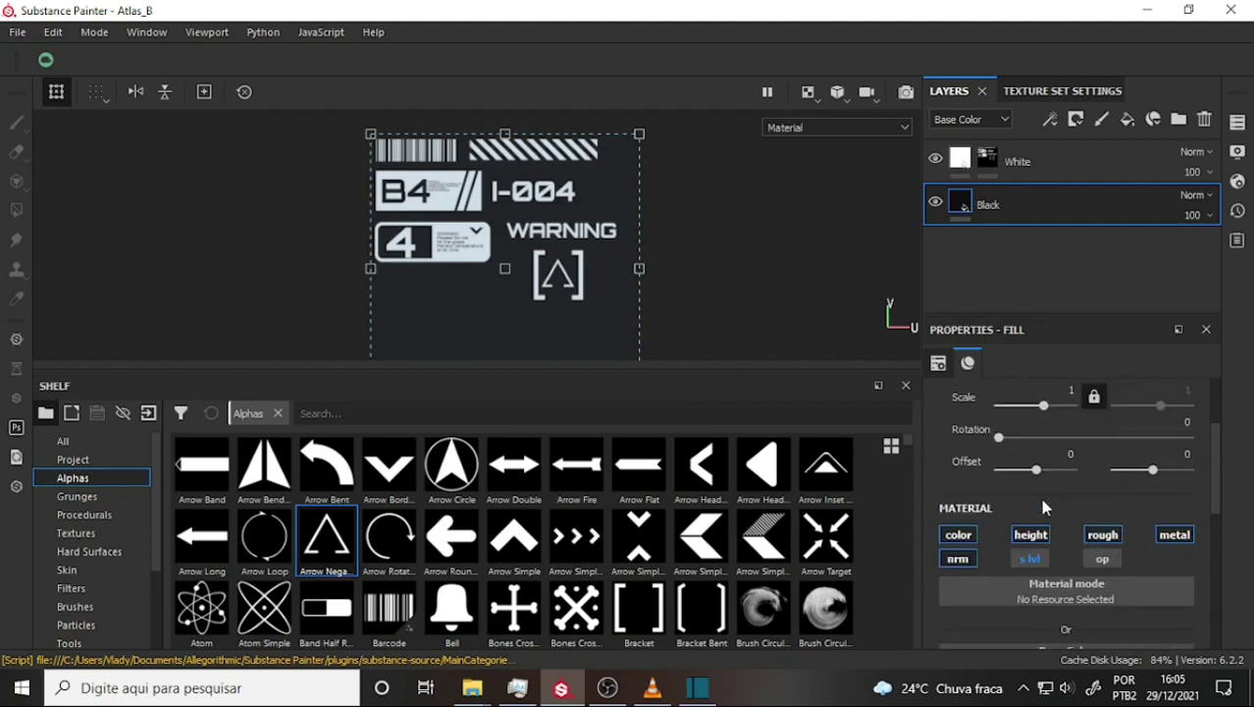
left_click(1102, 559)
left_click(959, 535)
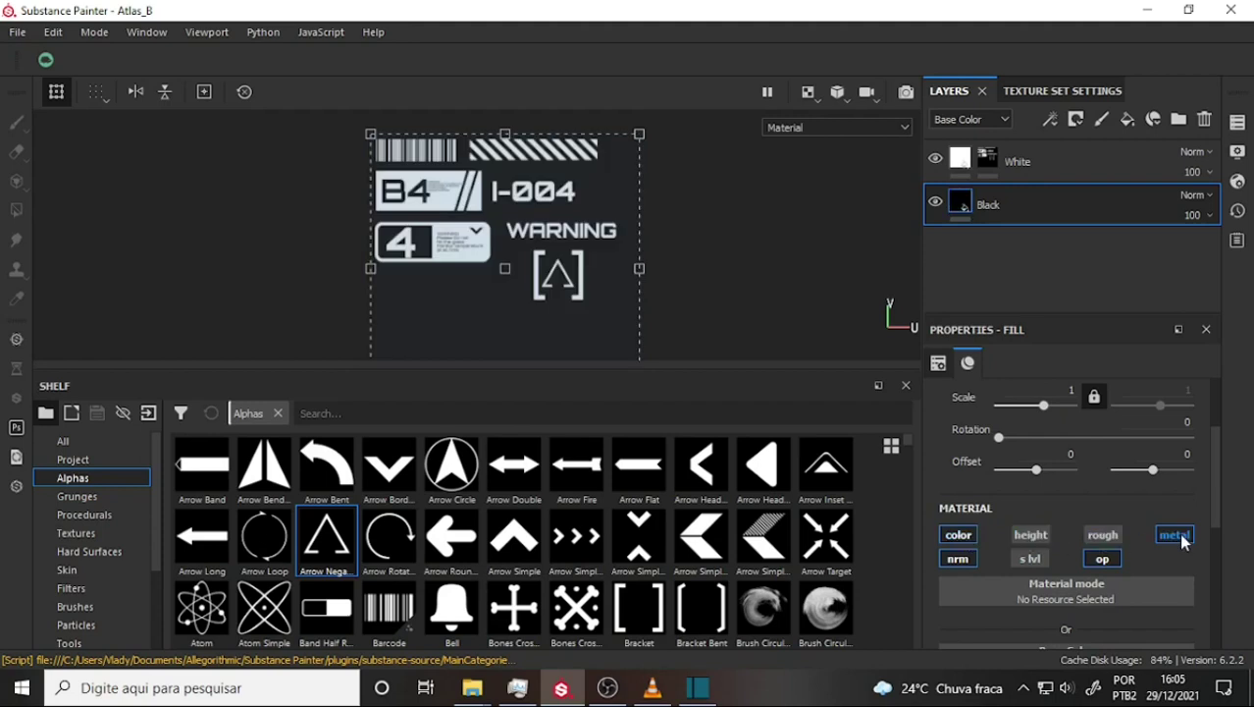
left_click(957, 559)
scroll(1039, 501, "down", 1)
scroll(1043, 489, "down", 2)
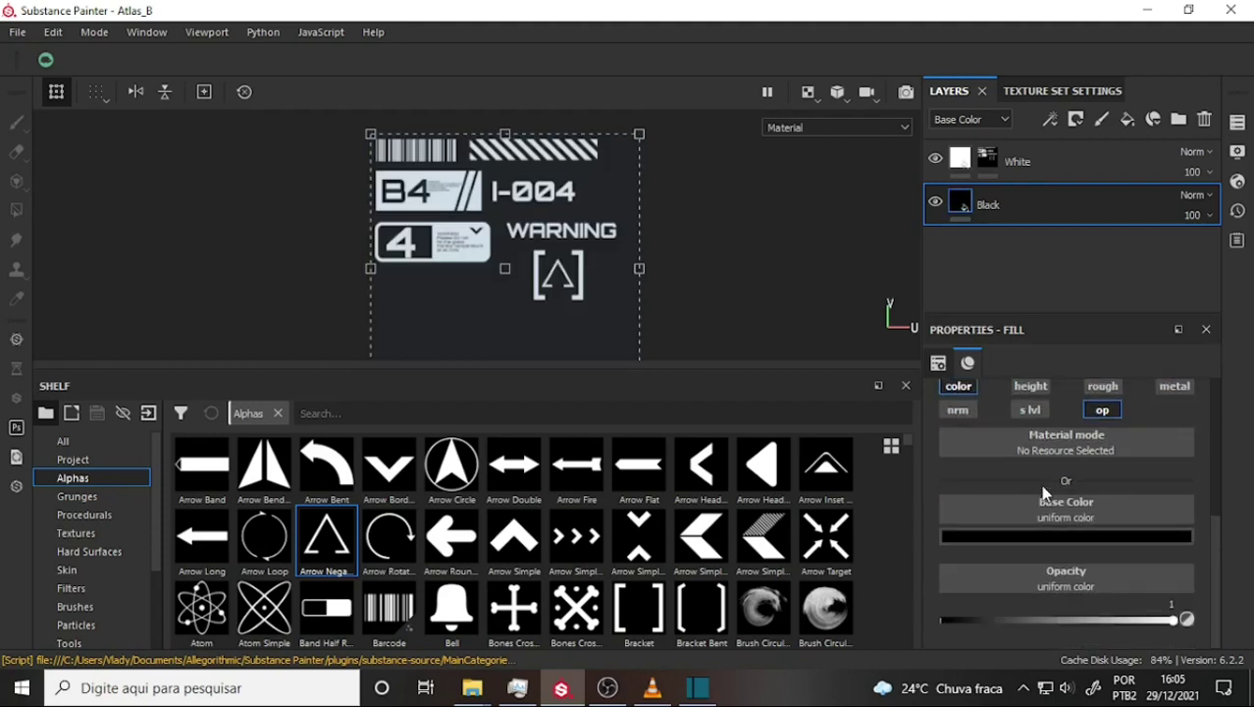
scroll(1044, 490, "up", 2)
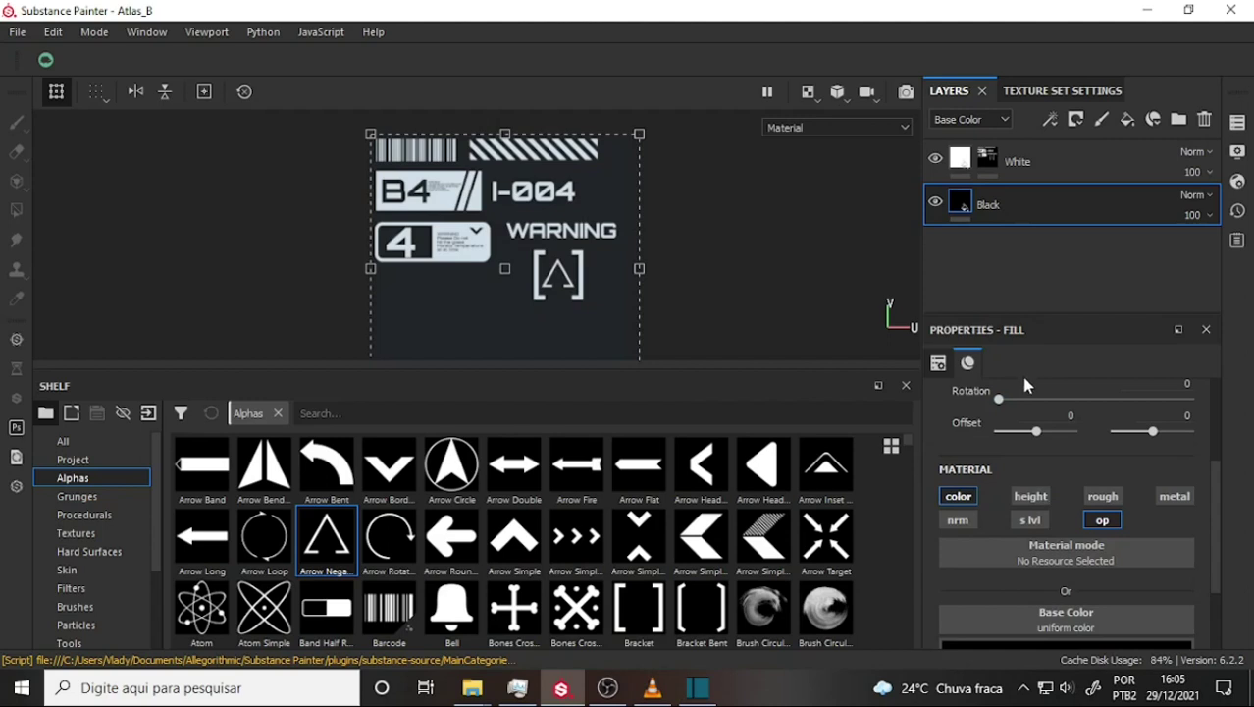
Save the project and open the Export Textures window
left_click(17, 32)
left_click(59, 194)
left_click(18, 33)
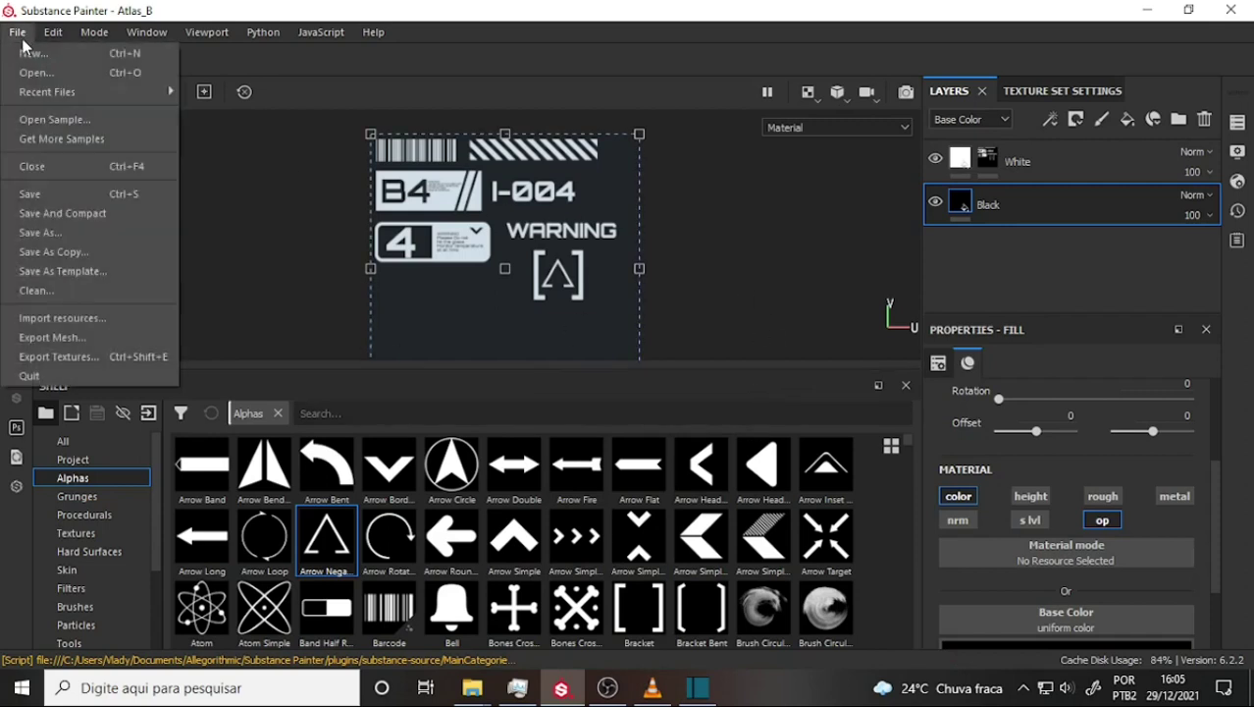
left_click(84, 357)
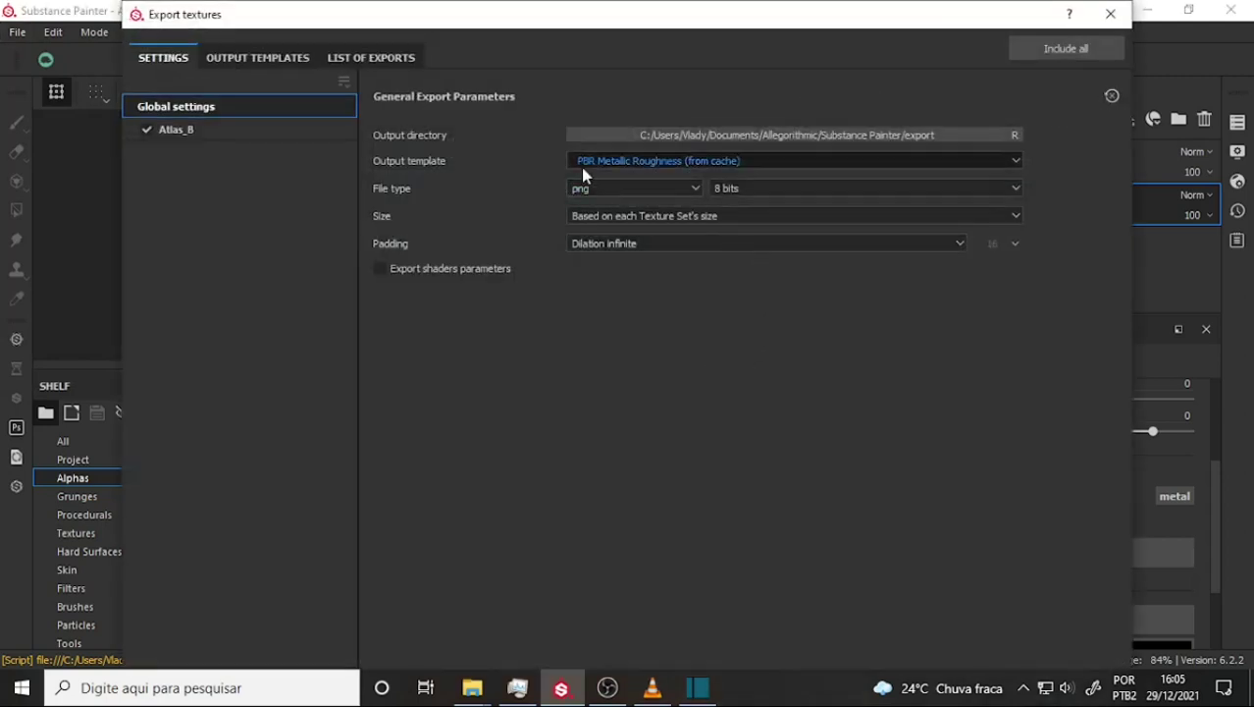
Browse the Output template list, leaving PBR Metallic Roughness (from cache) selected
left_click(1015, 161)
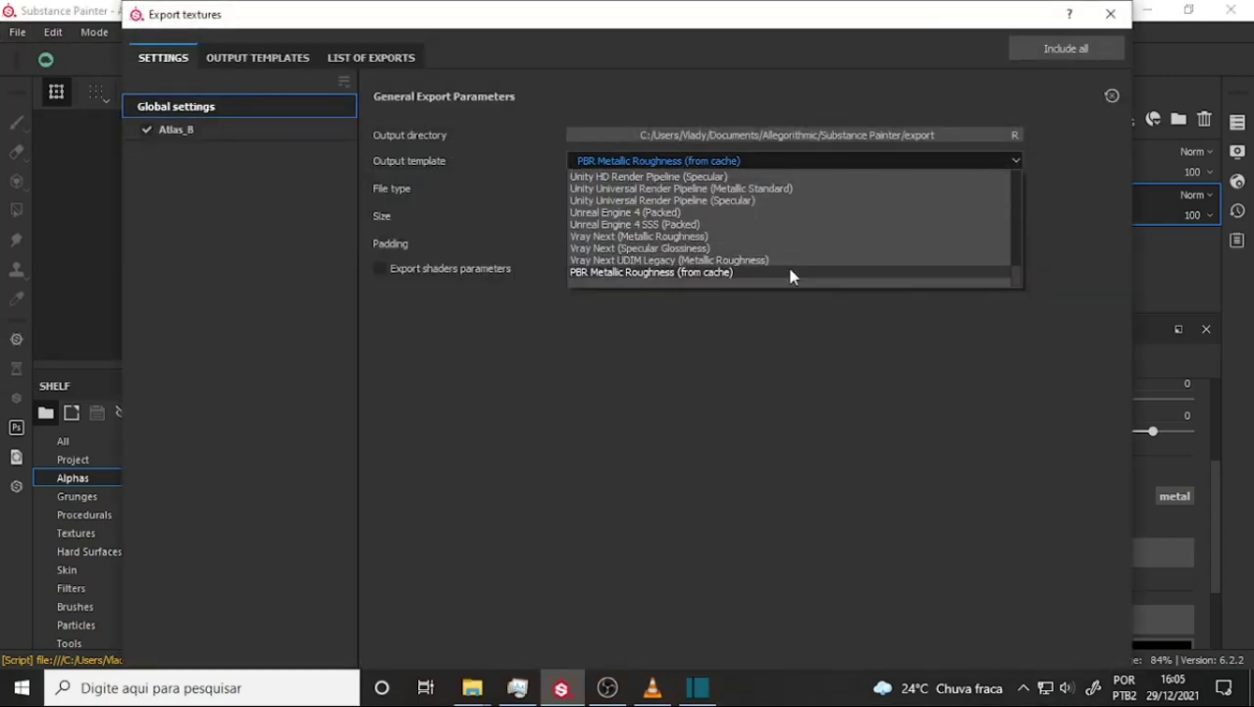
scroll(726, 271, "up", 3)
scroll(708, 216, "up", 3)
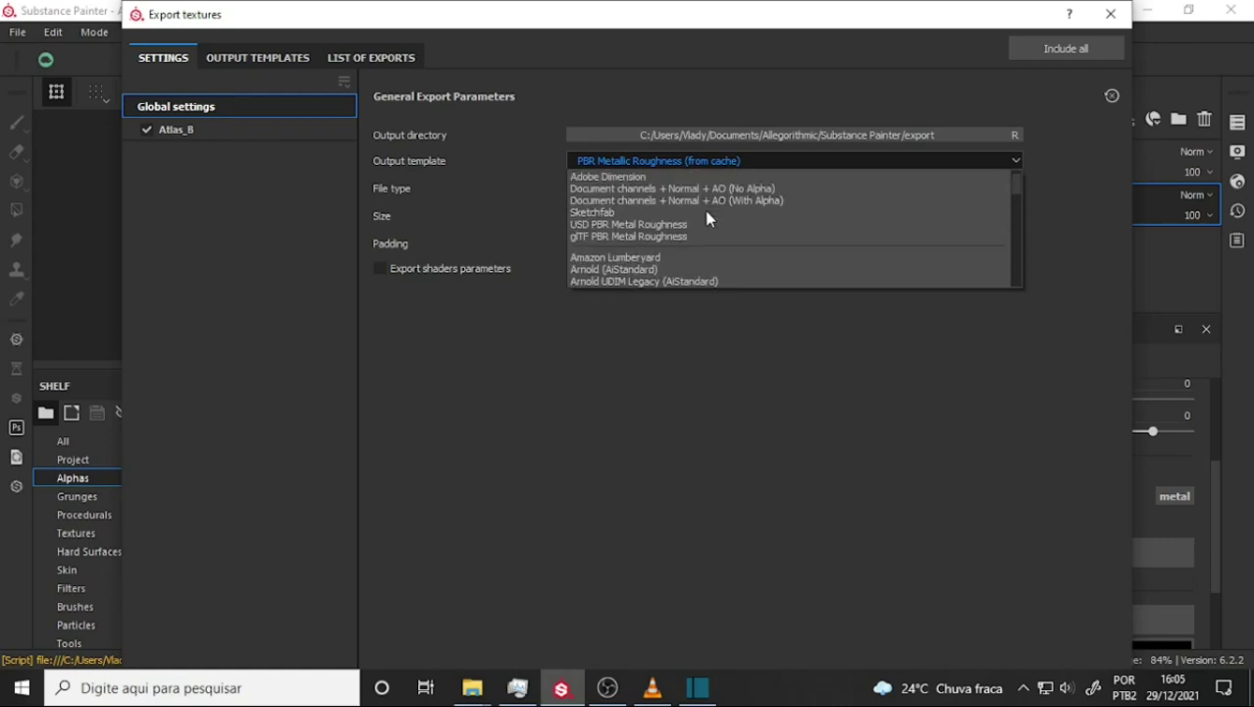
scroll(712, 218, "down", 2)
scroll(715, 224, "down", 1)
scroll(715, 226, "down", 3)
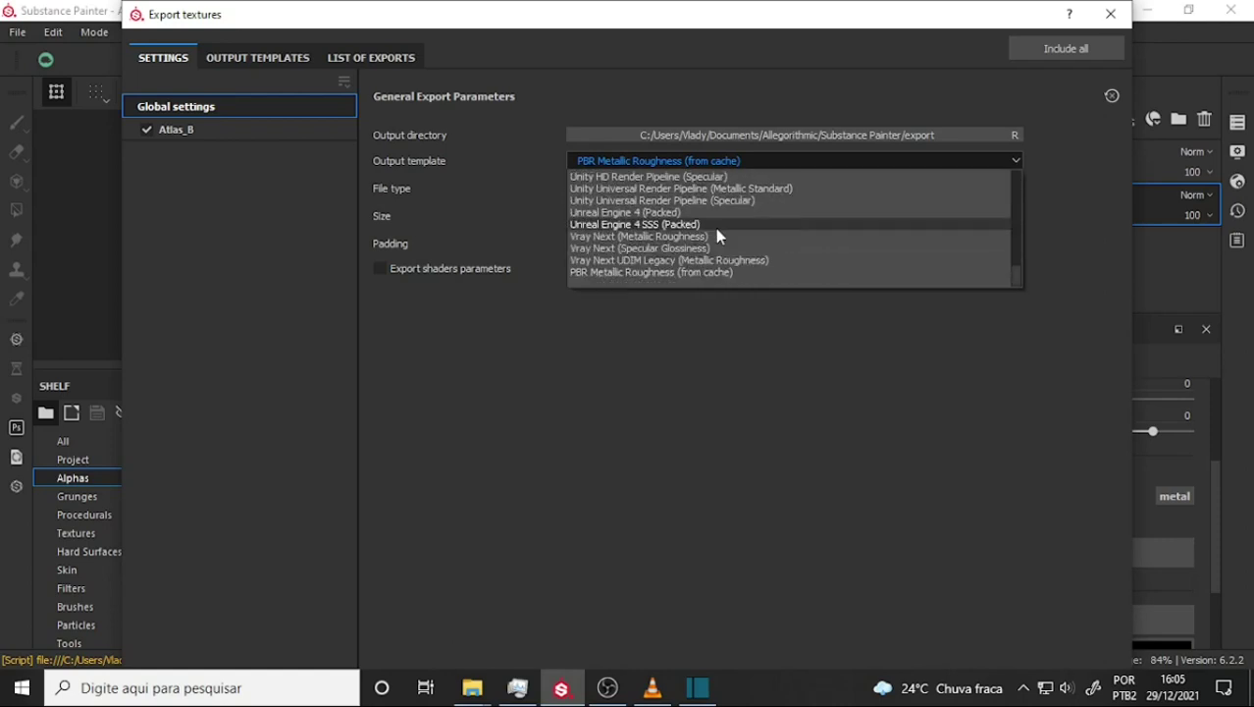
scroll(716, 234, "up", 4)
scroll(719, 235, "up", 3)
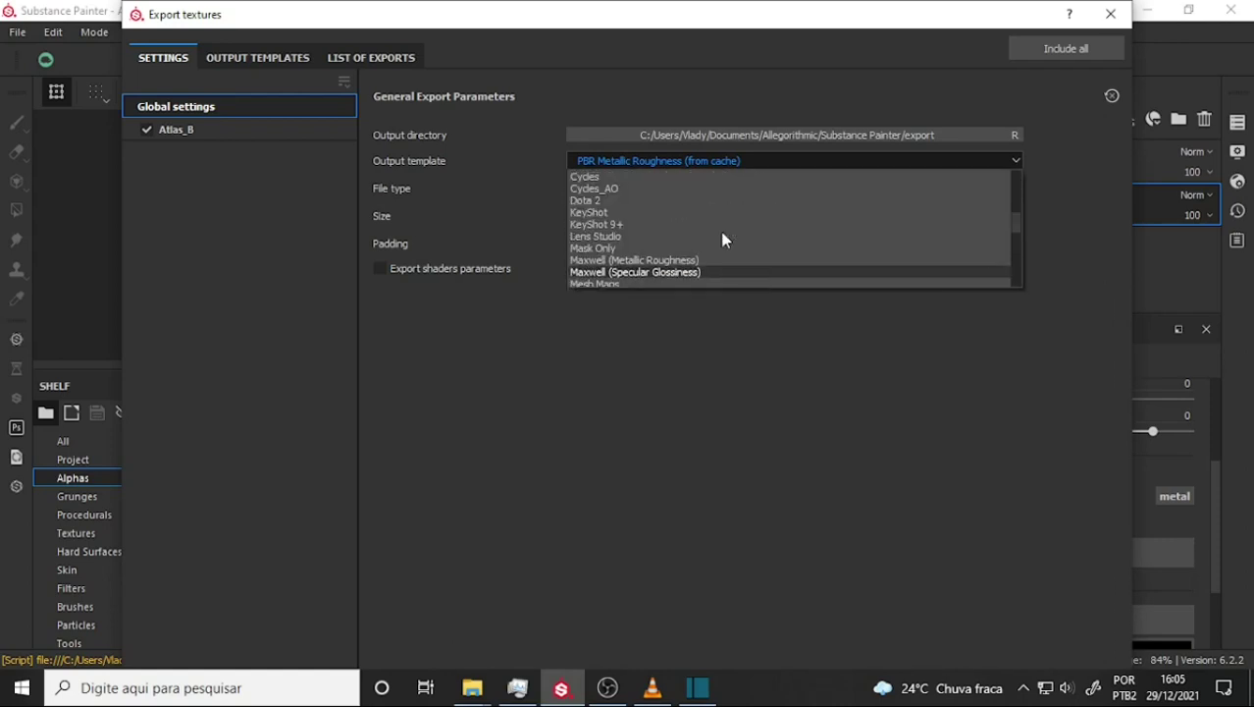
scroll(720, 236, "up", 2)
scroll(727, 215, "up", 2)
scroll(725, 213, "up", 2)
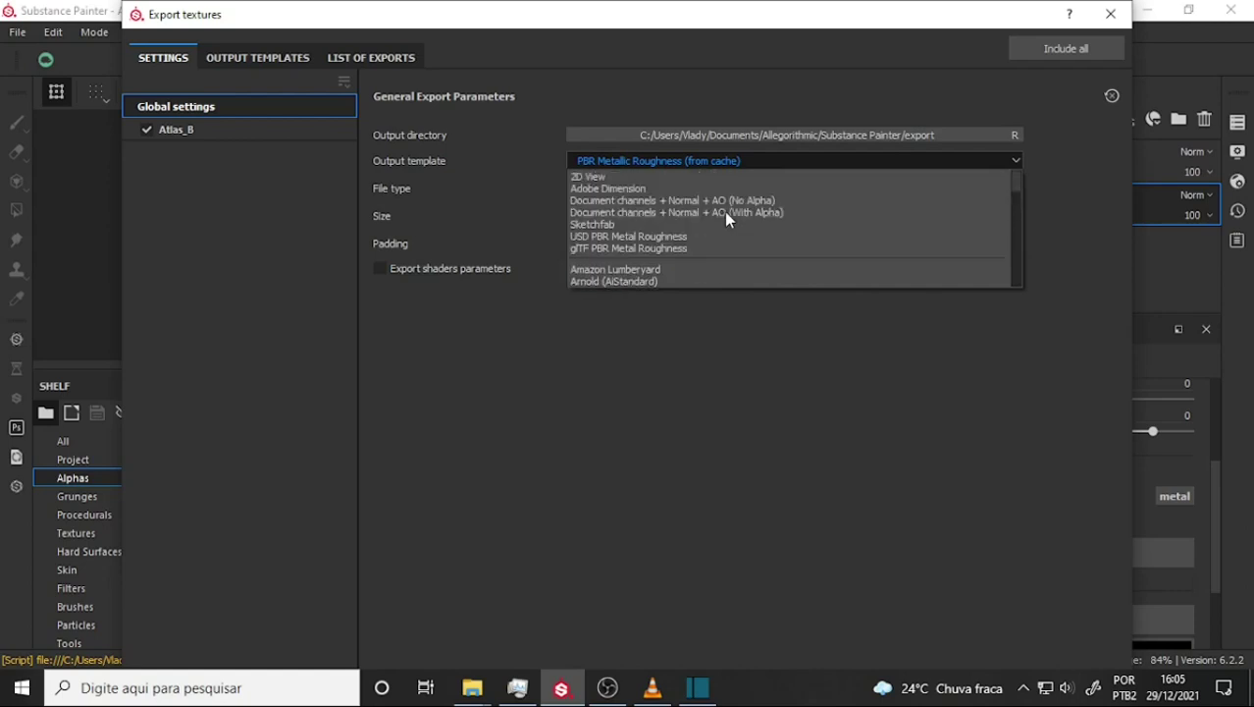
scroll(723, 221, "down", 3)
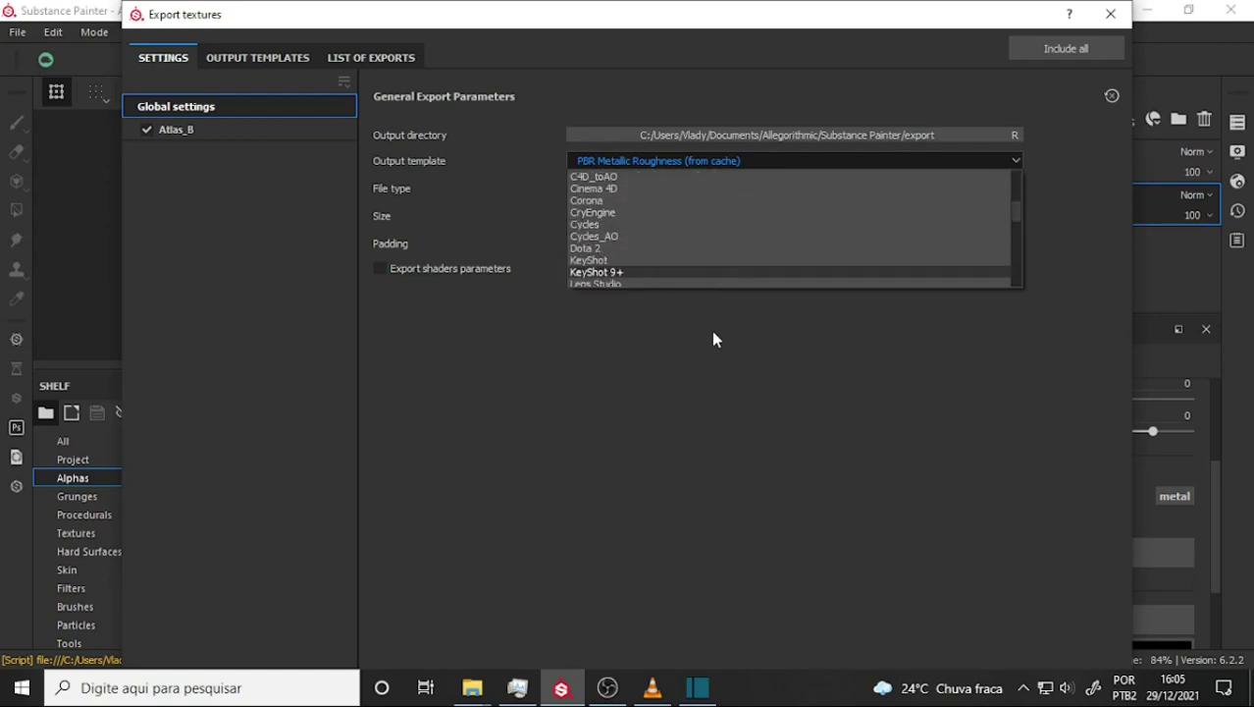
scroll(699, 284, "down", 1)
scroll(709, 253, "up", 3)
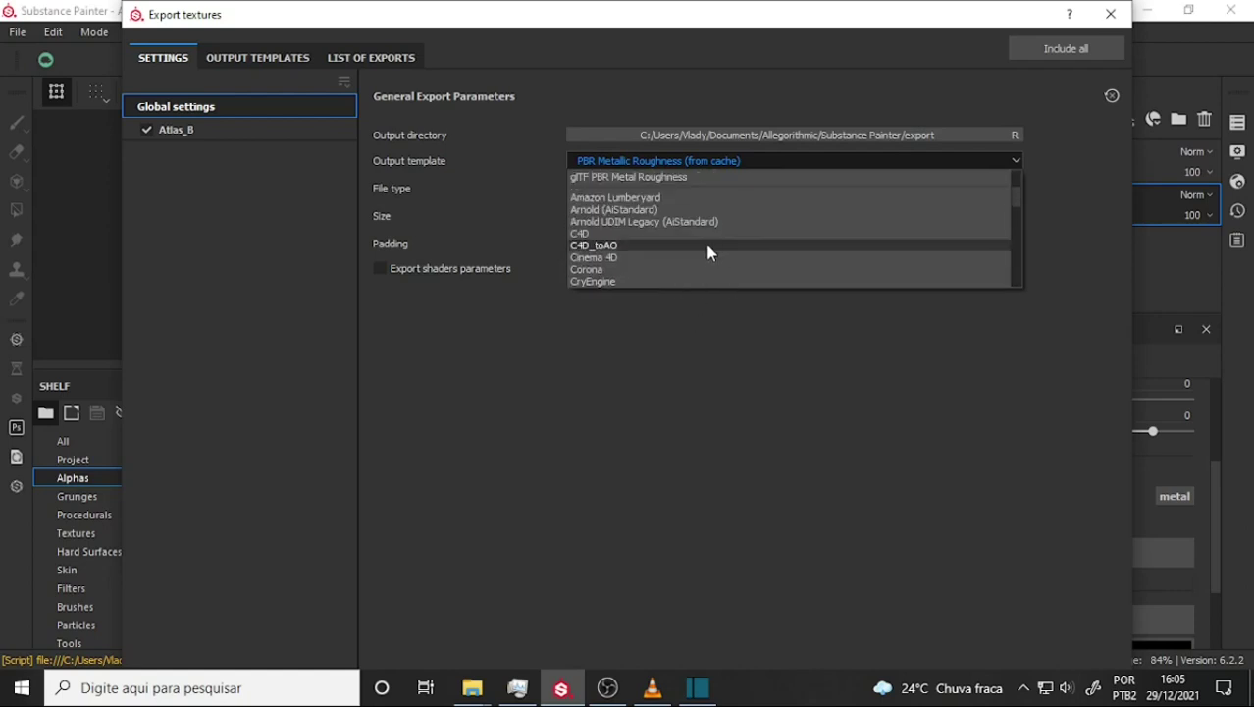
scroll(703, 253, "up", 2)
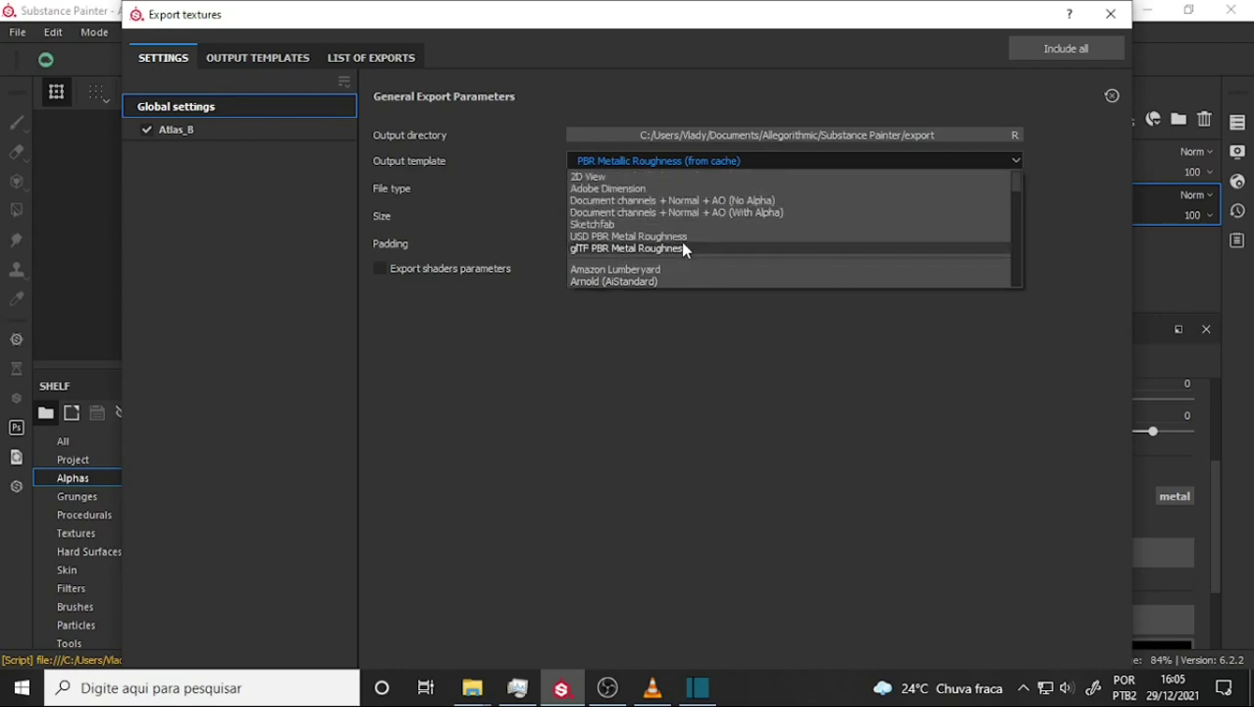
scroll(681, 241, "down", 2)
scroll(677, 250, "down", 2)
scroll(678, 250, "up", 2)
scroll(675, 235, "up", 2)
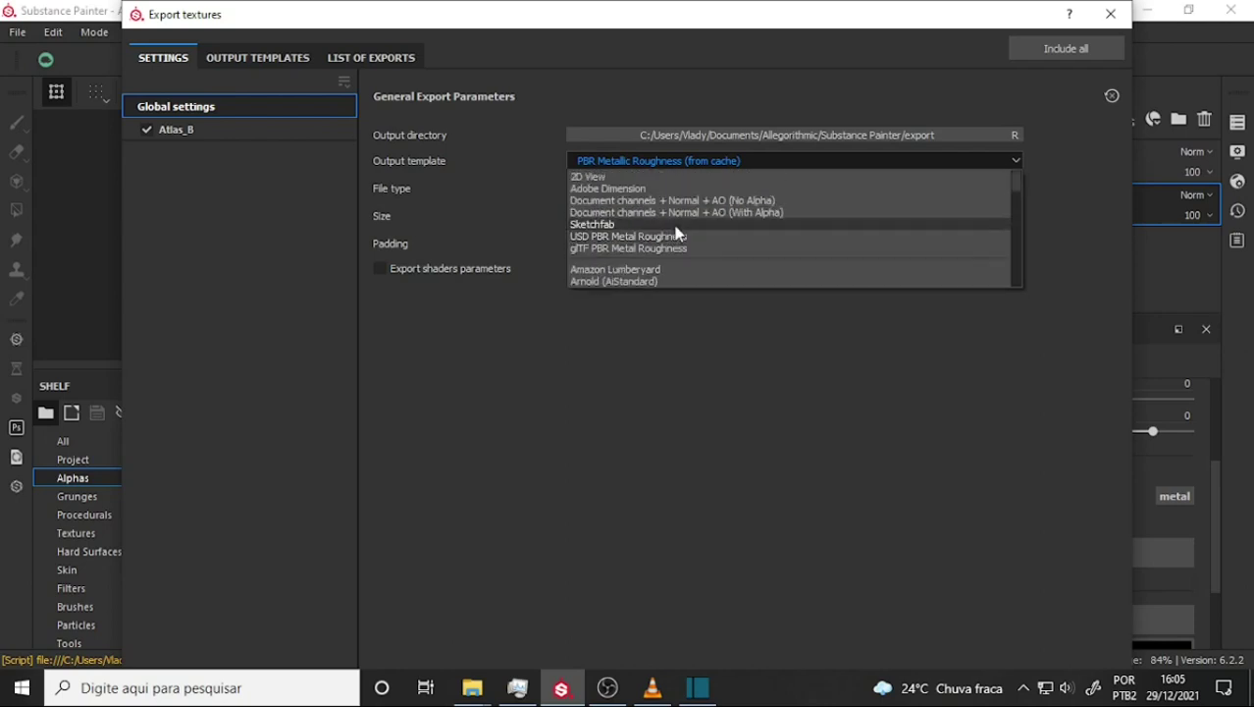
scroll(677, 239, "down", 2)
scroll(679, 241, "down", 3)
scroll(679, 240, "up", 2)
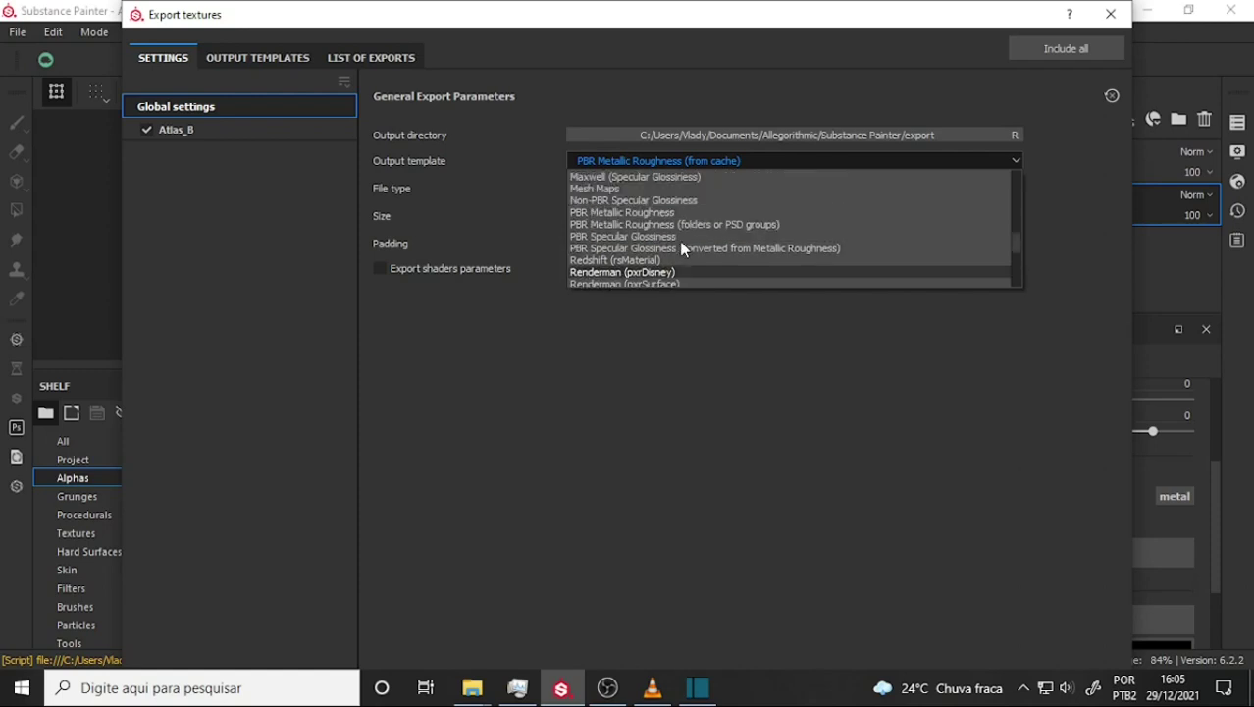
scroll(682, 247, "down", 3)
left_click(601, 404)
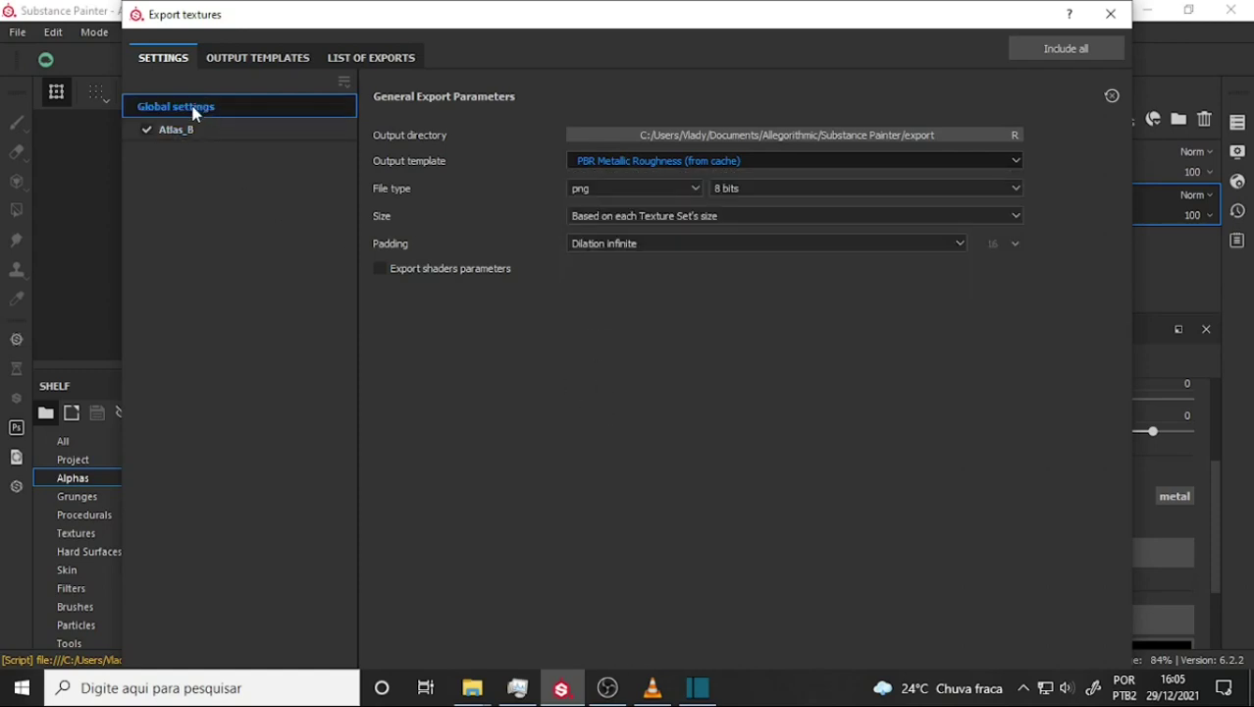
Choose the Mask Only output template with No padding (passthrough)
left_click(253, 58)
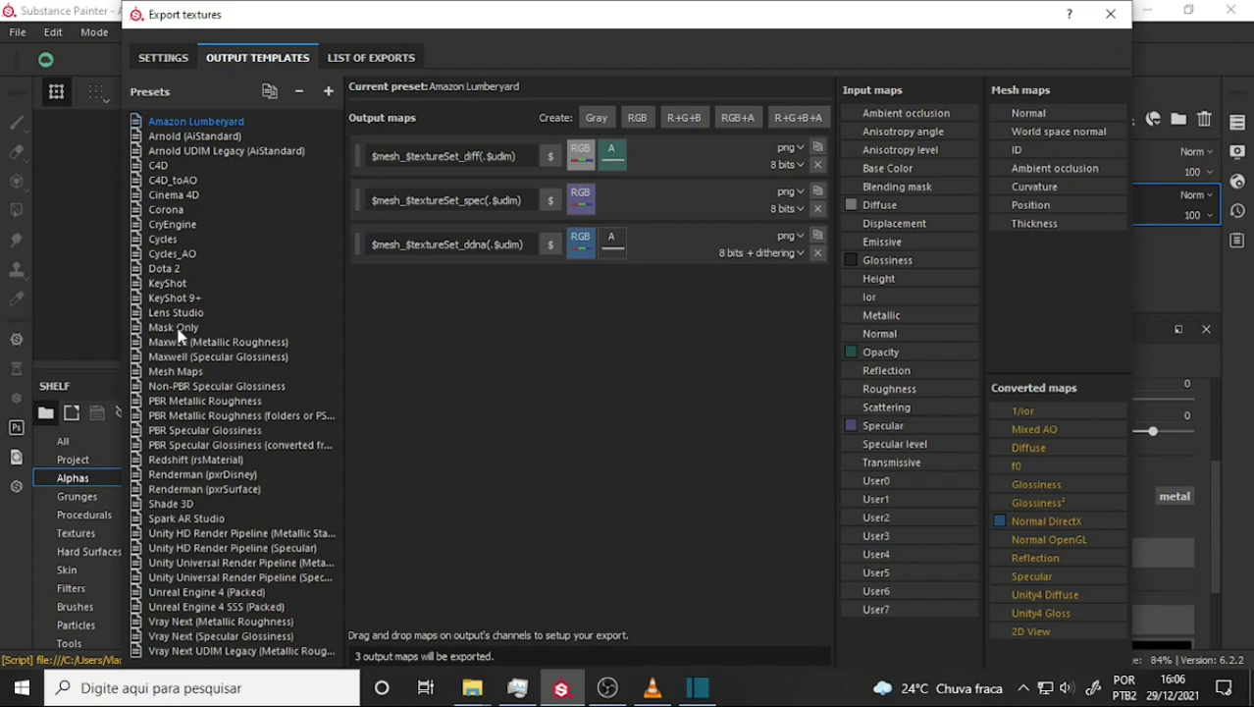
left_click(359, 57)
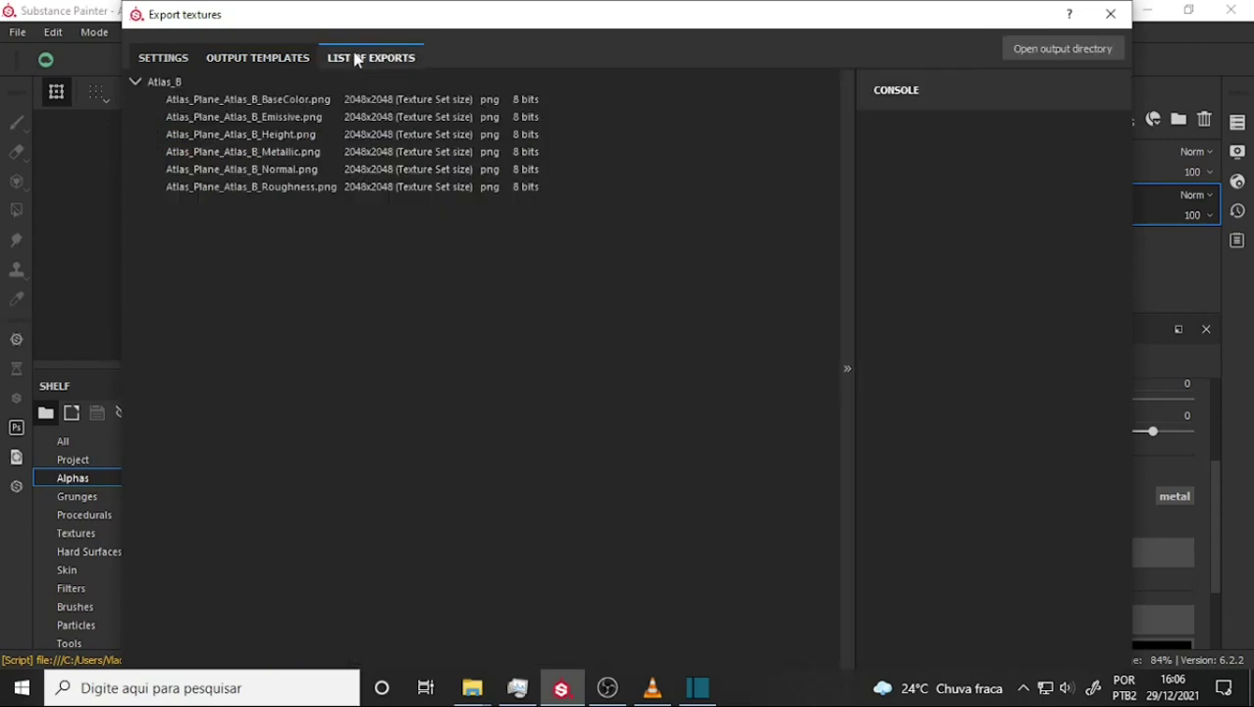
left_click(166, 57)
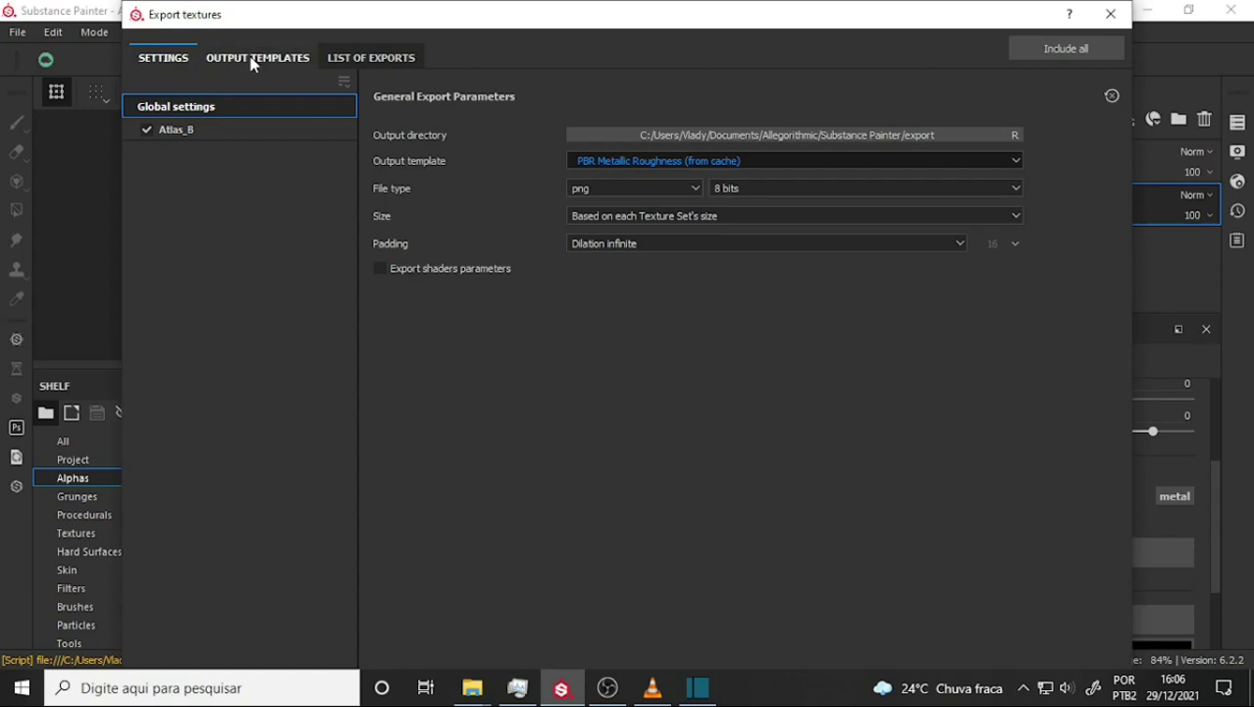
left_click(1015, 160)
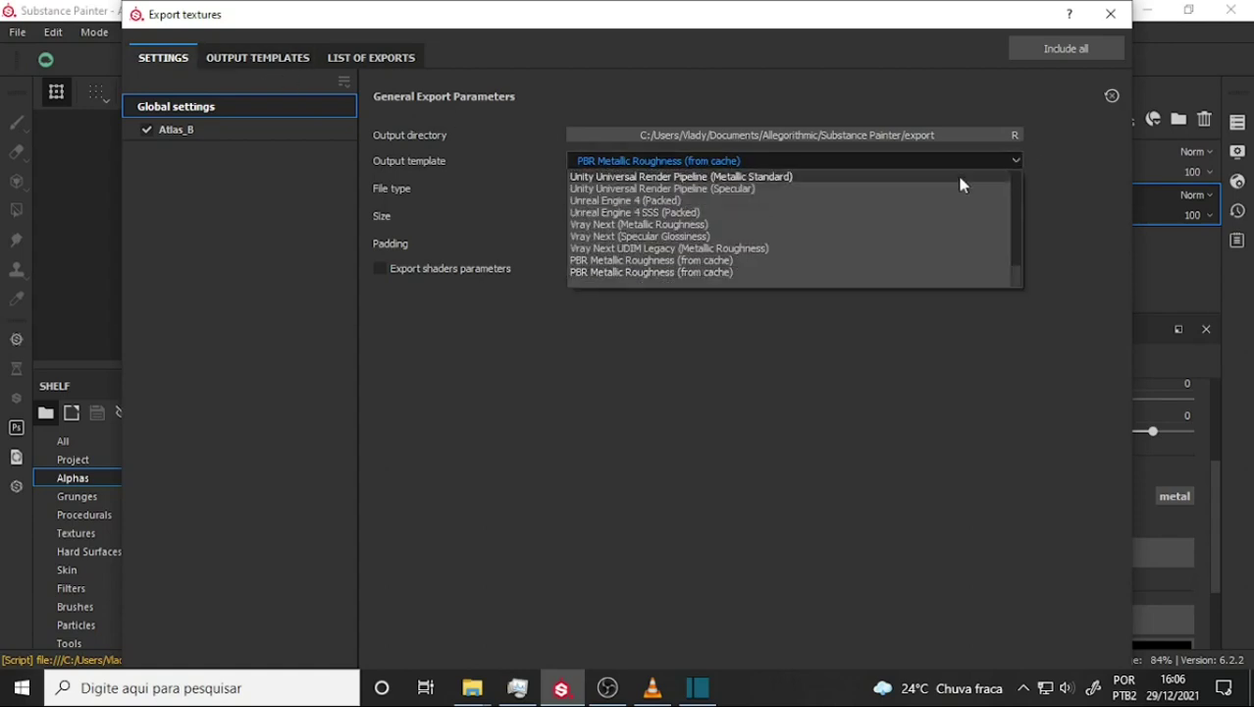
scroll(684, 222, "up", 5)
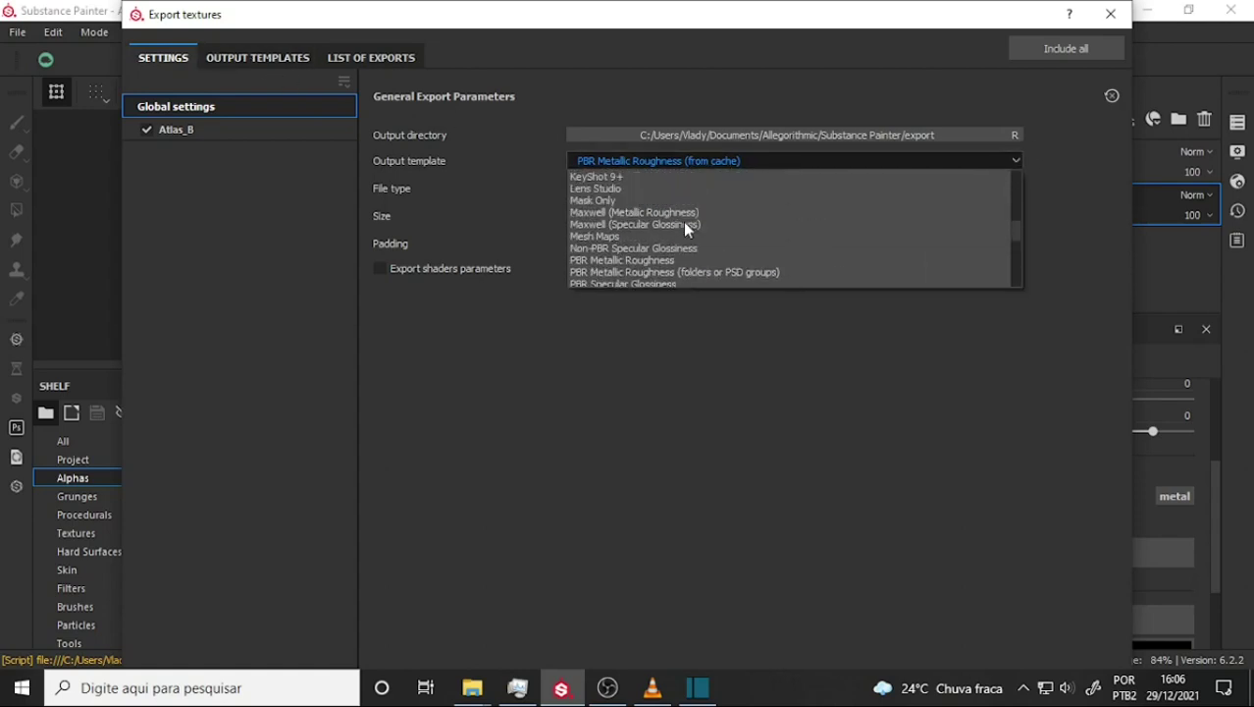
left_click(626, 199)
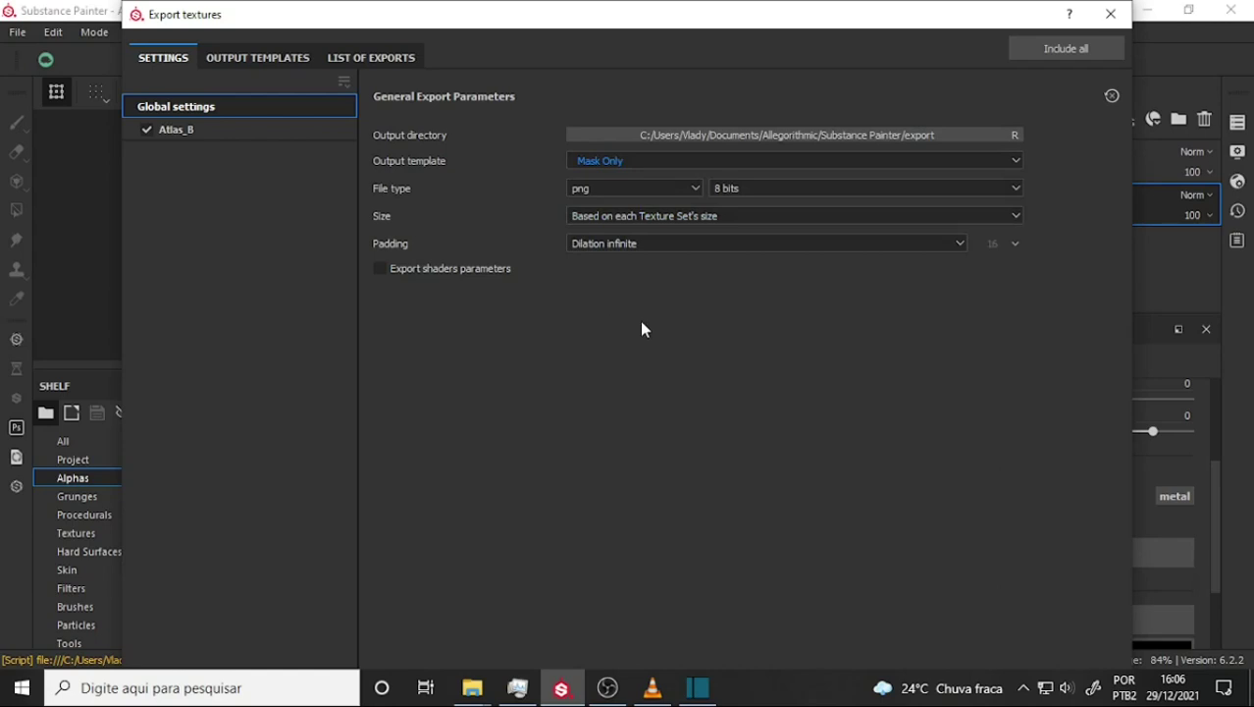
left_click(960, 243)
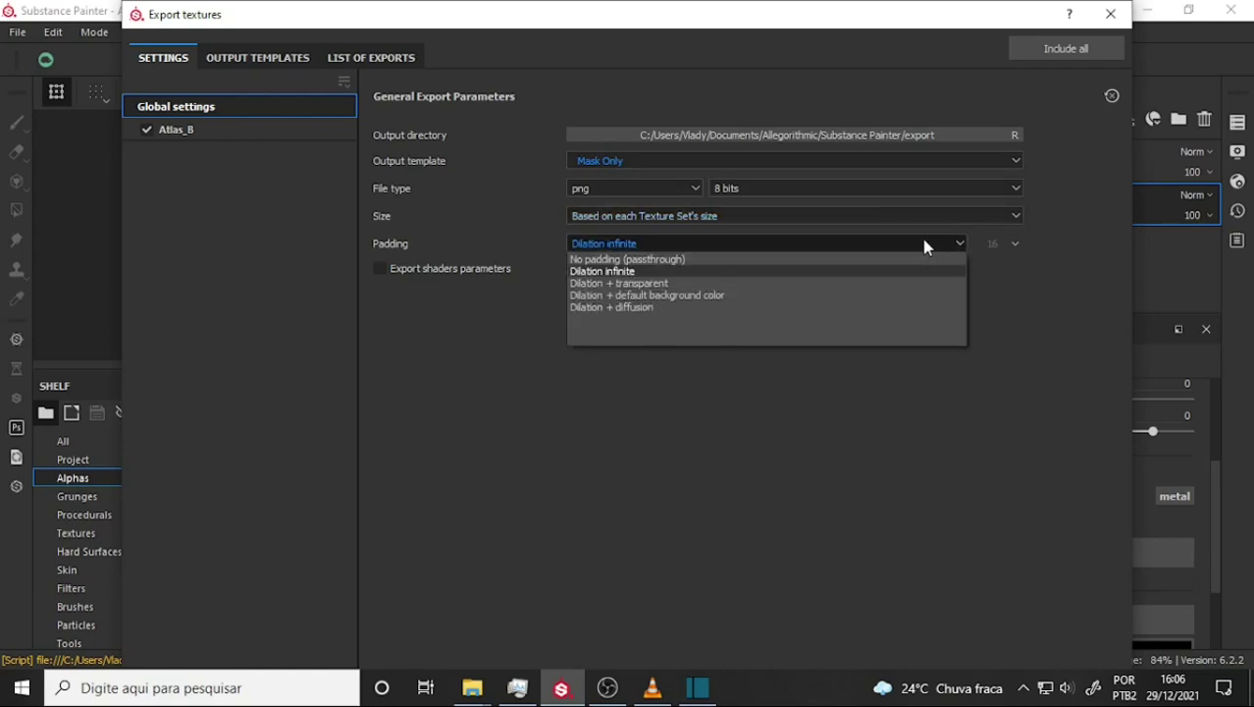
left_click(655, 259)
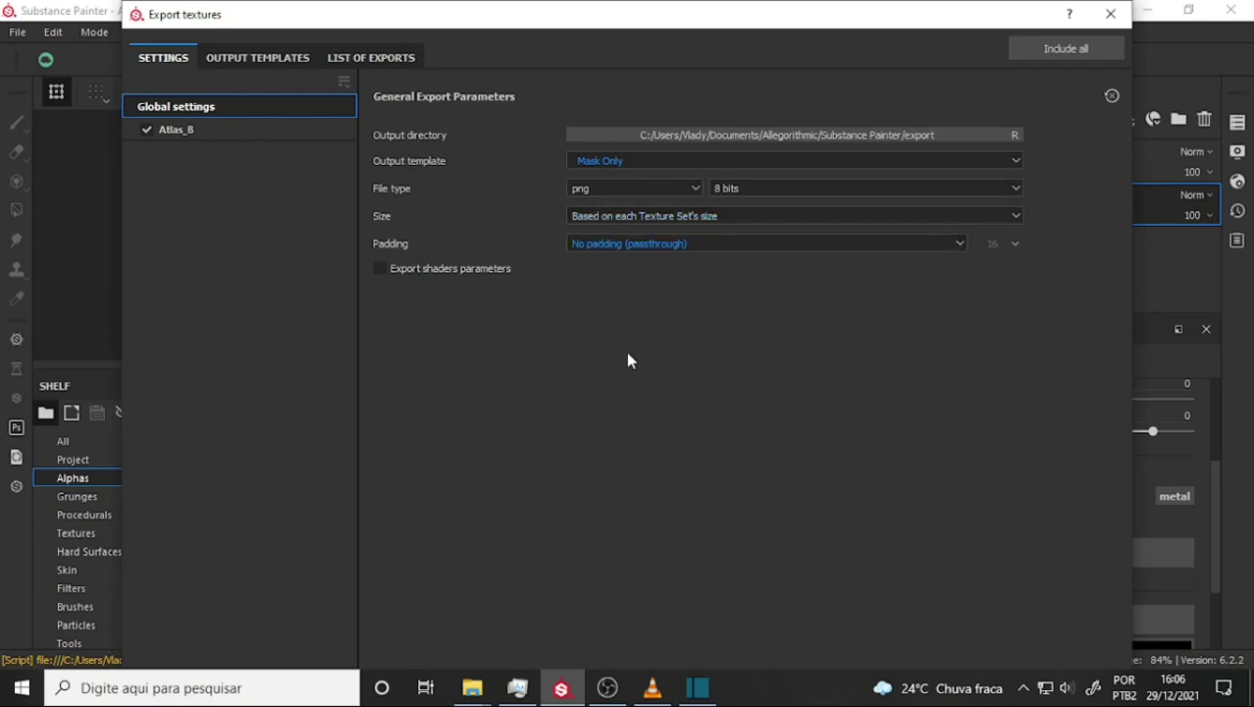
Confirm only the mask exports and set the file type to targa, 8 bits
left_click(182, 131)
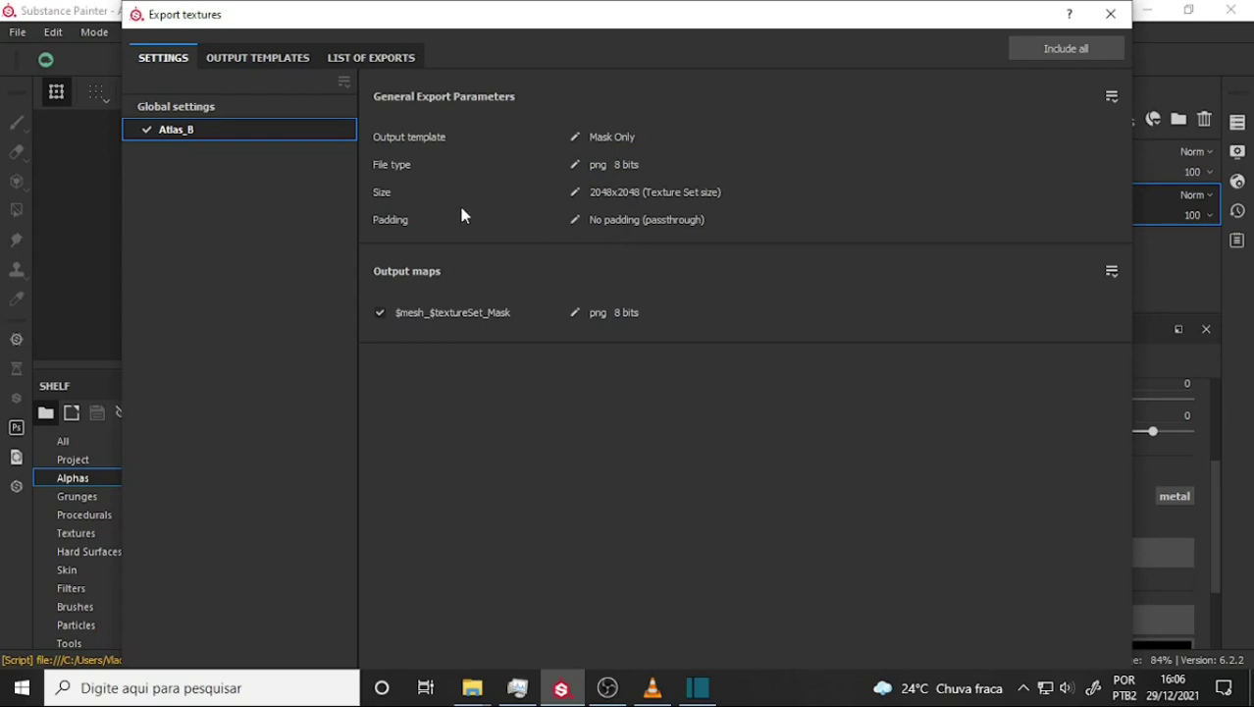
left_click(174, 108)
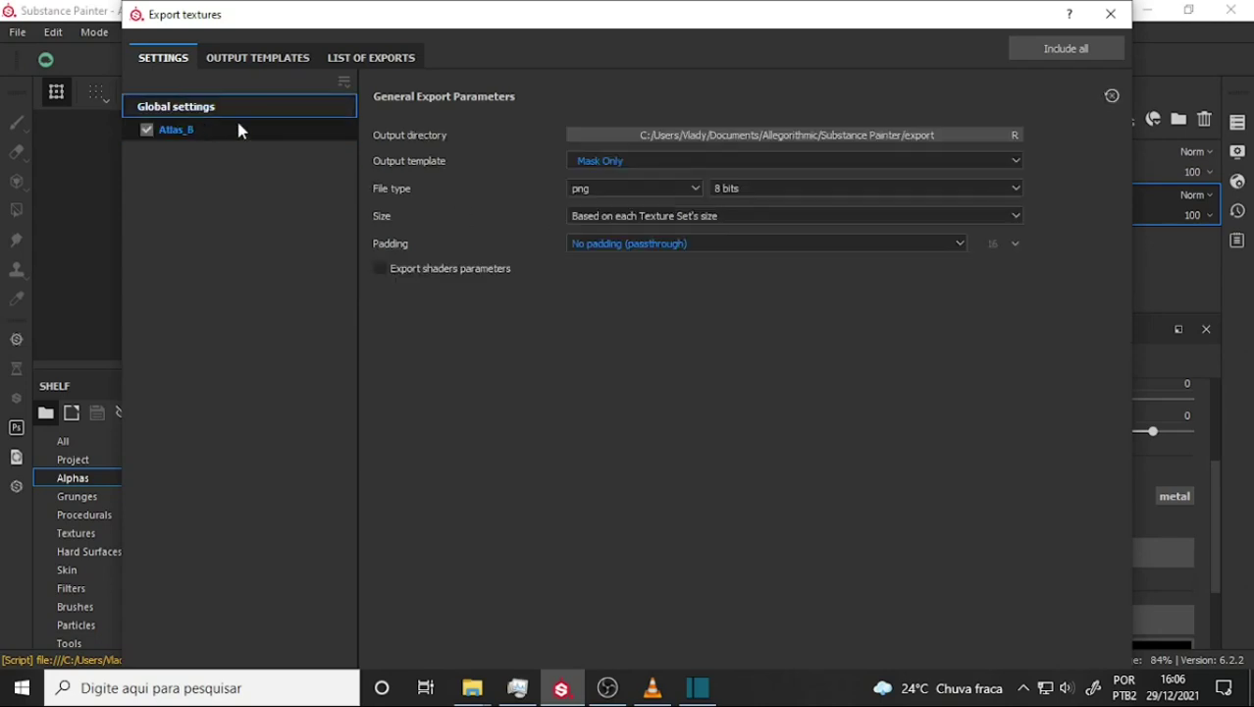
left_click(355, 57)
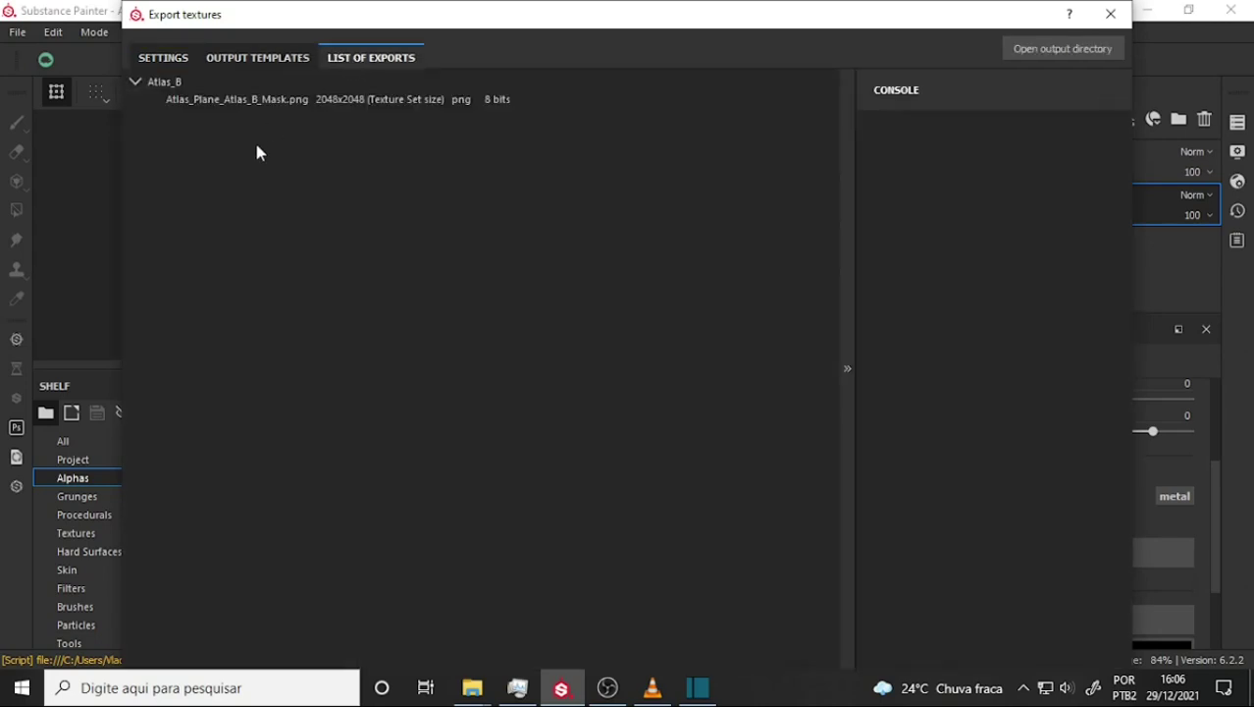
left_click(256, 59)
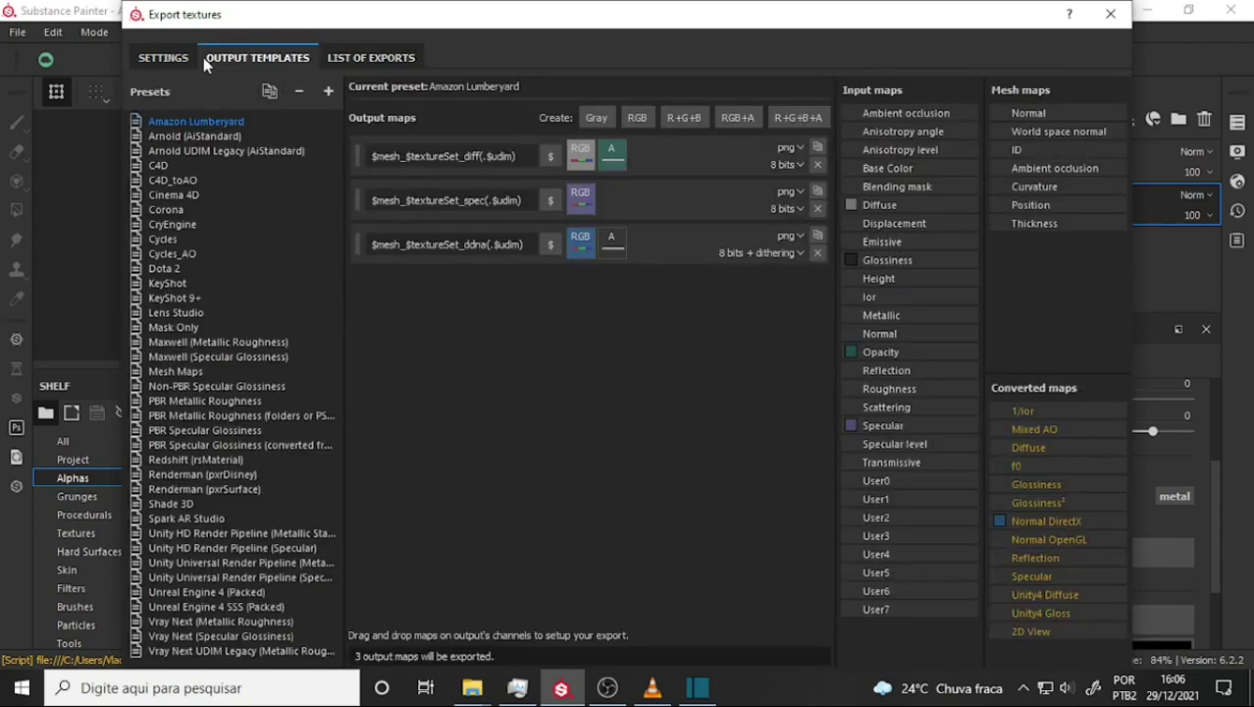
left_click(161, 61)
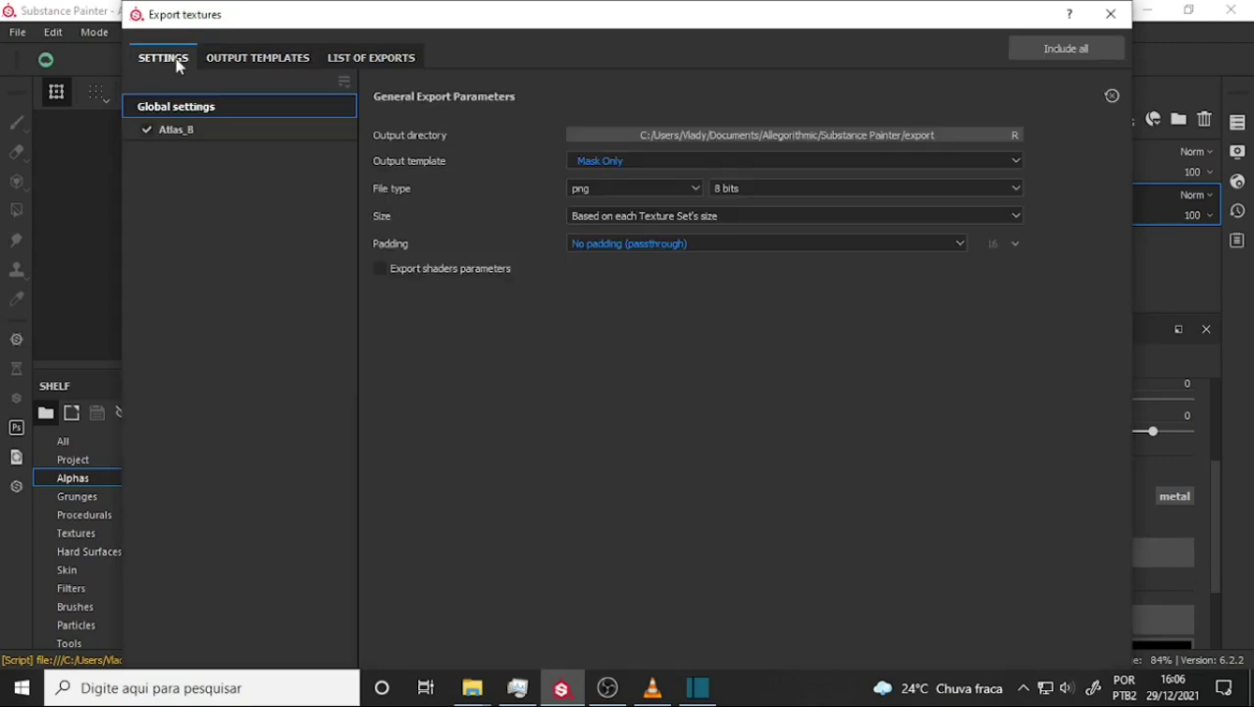
left_click(696, 187)
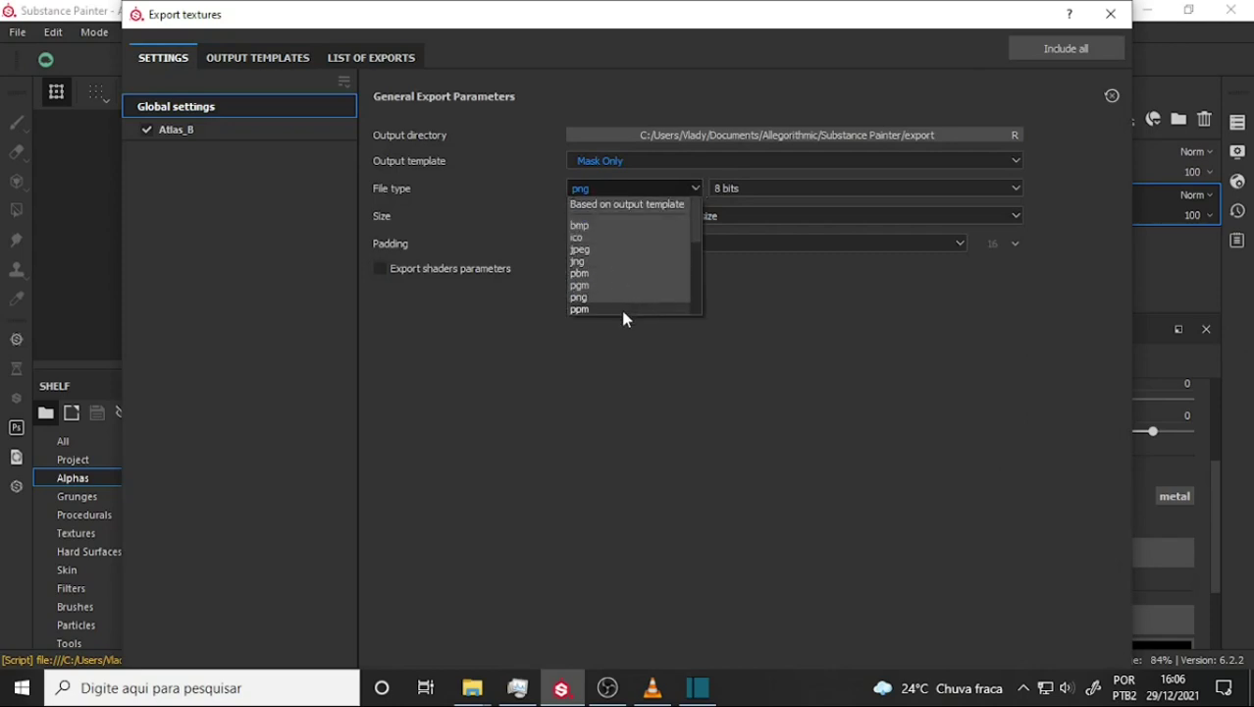
scroll(624, 309, "down", 1)
scroll(616, 295, "down", 1)
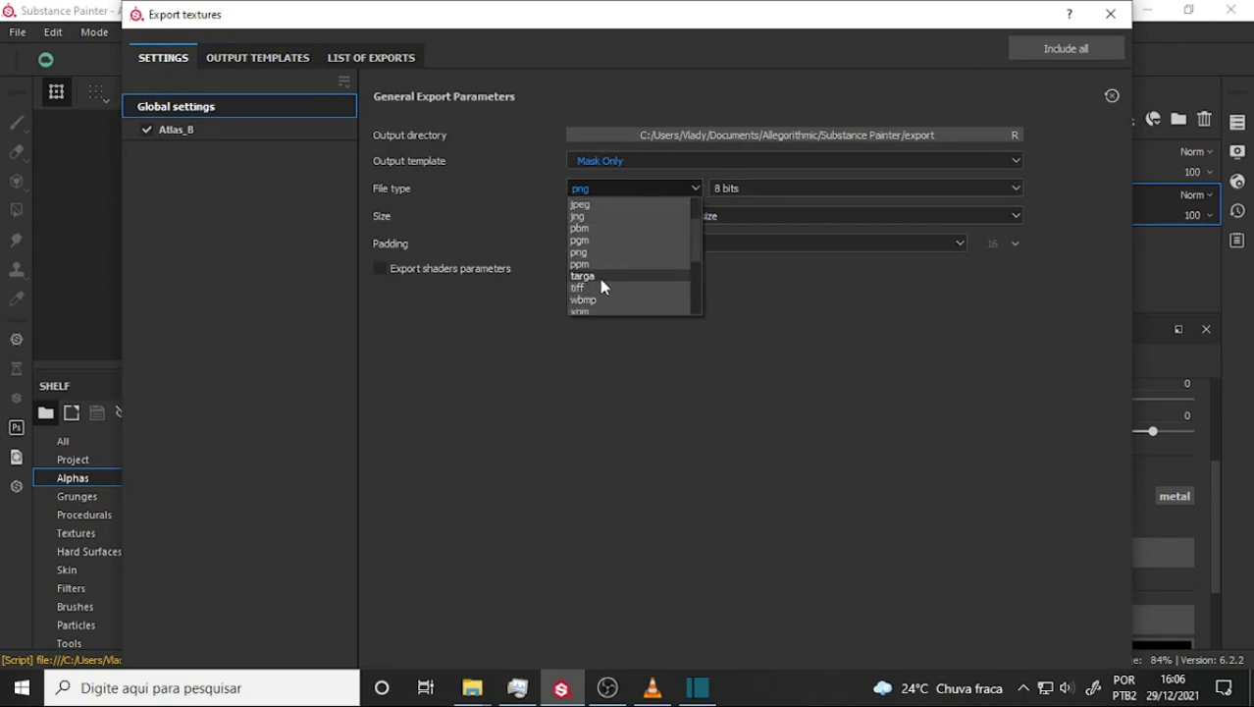
left_click(601, 280)
mouse_move(771, 3)
left_mouse_down()
mouse_move(775, 157)
mouse_move(764, 148)
left_mouse_up()
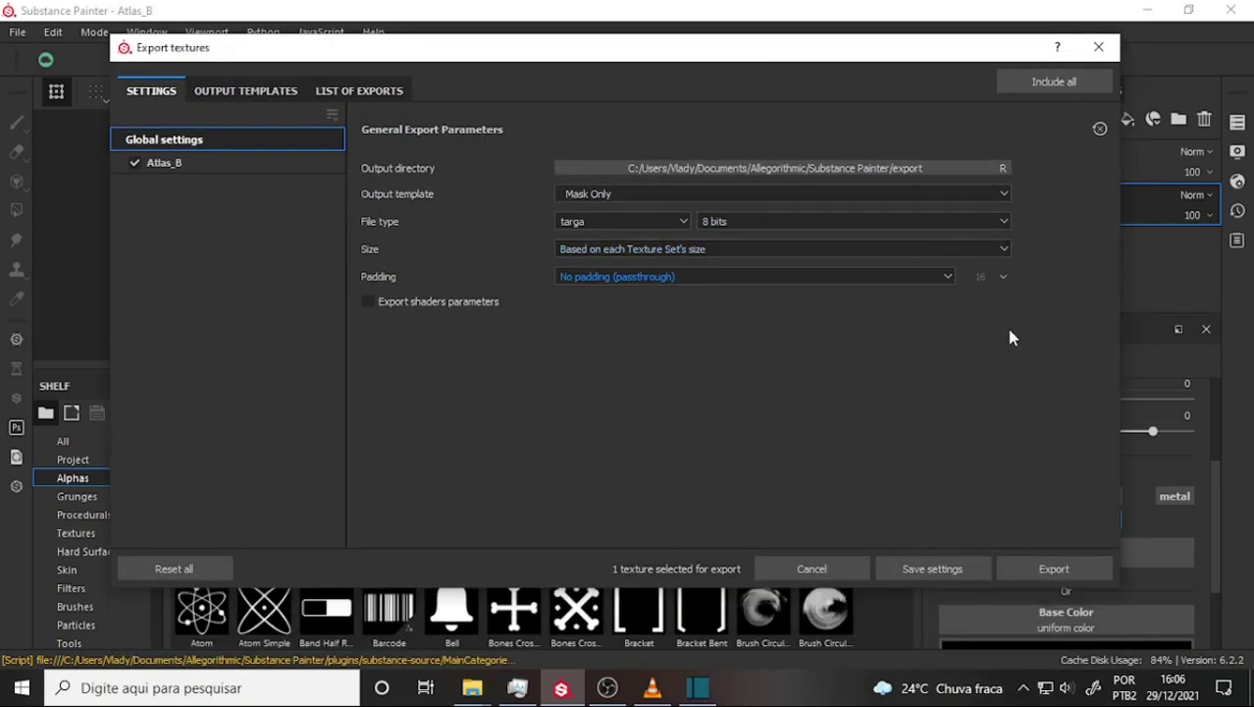
Export Atlas_Plane_Atlas_B_Mask.tga, close the export window, and save the project
left_click(1053, 568)
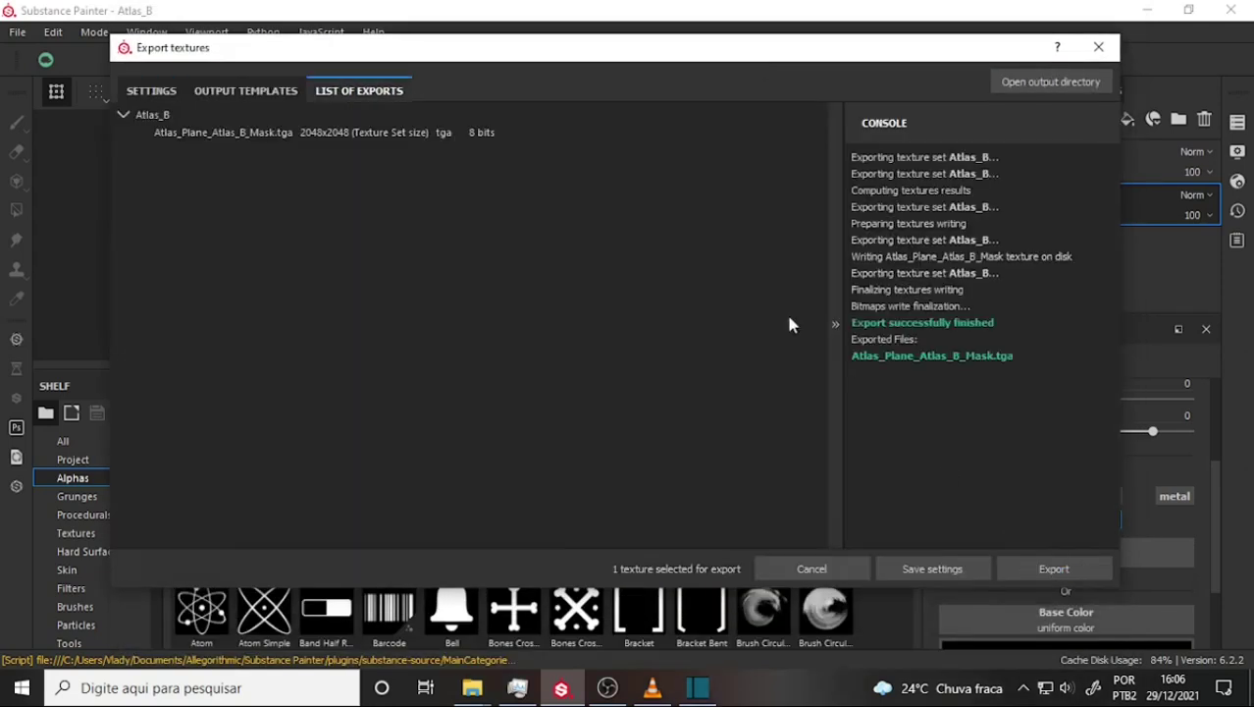
left_click(1098, 46)
left_click(20, 33)
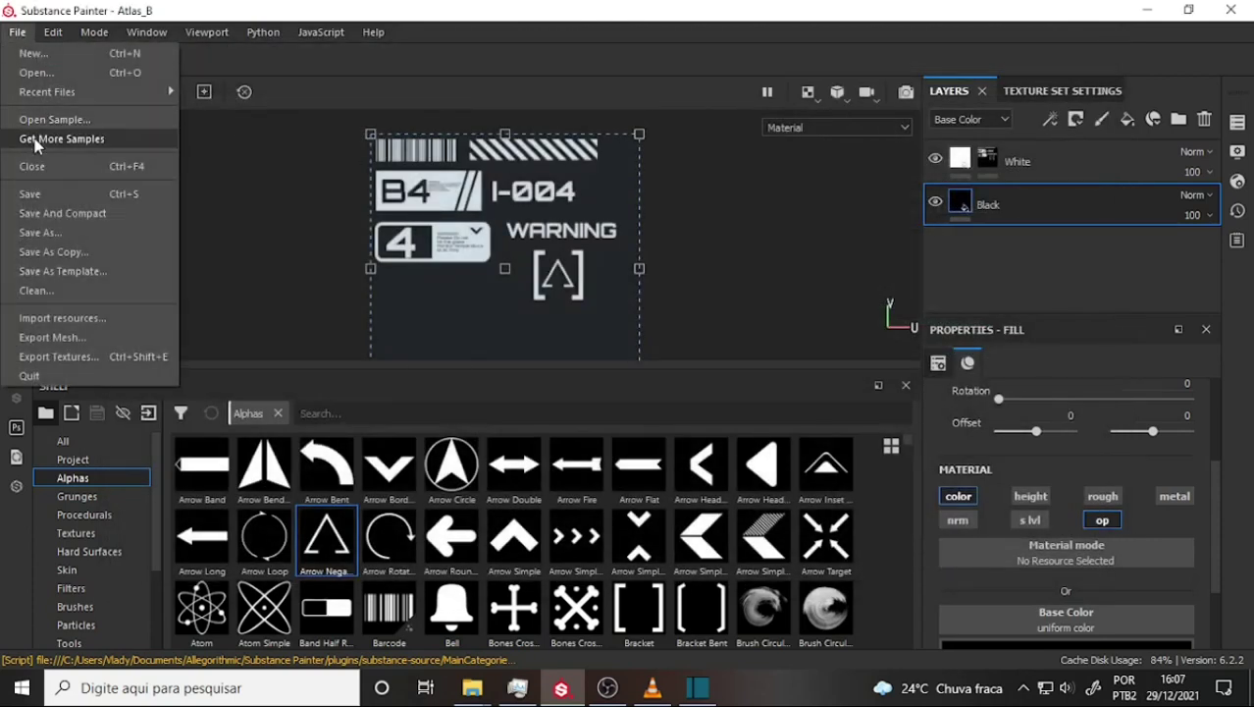
left_click(44, 193)
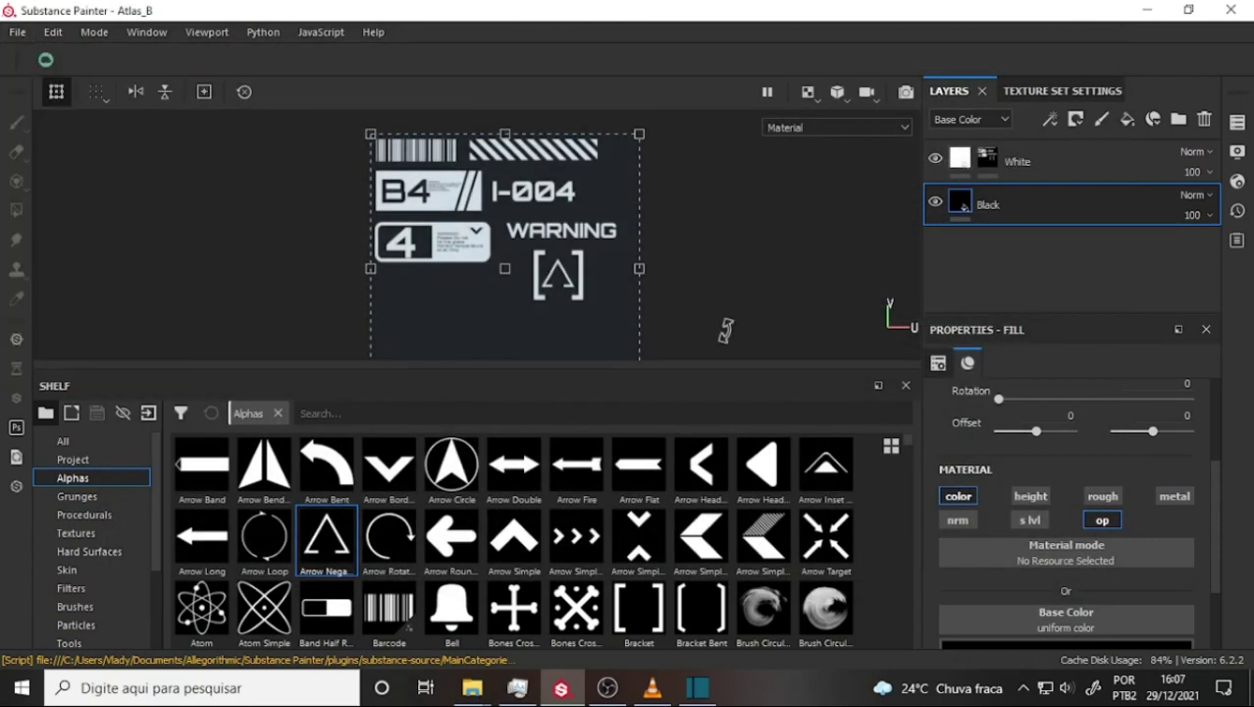
left_click(609, 691)
left_click(611, 693)
Add a 2 m mesh plane, Plane.008, at the scene origin
left_click(608, 694)
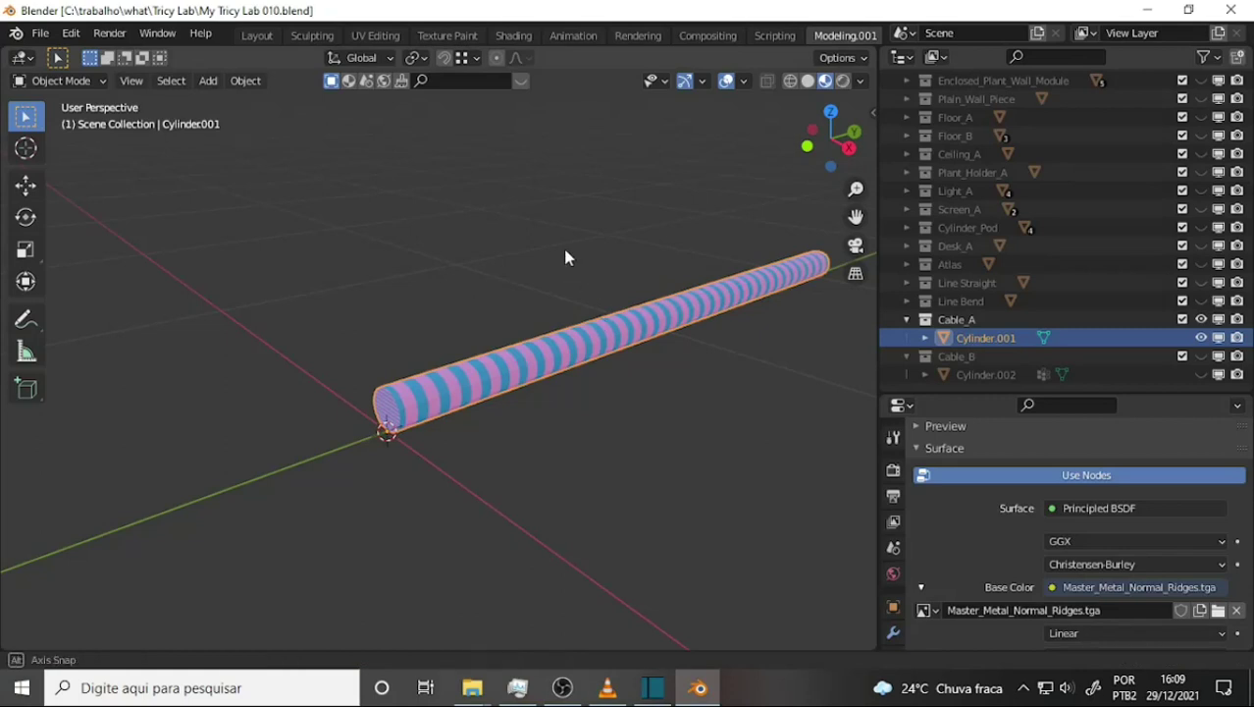
middle_click_drag(565, 257, 506, 302)
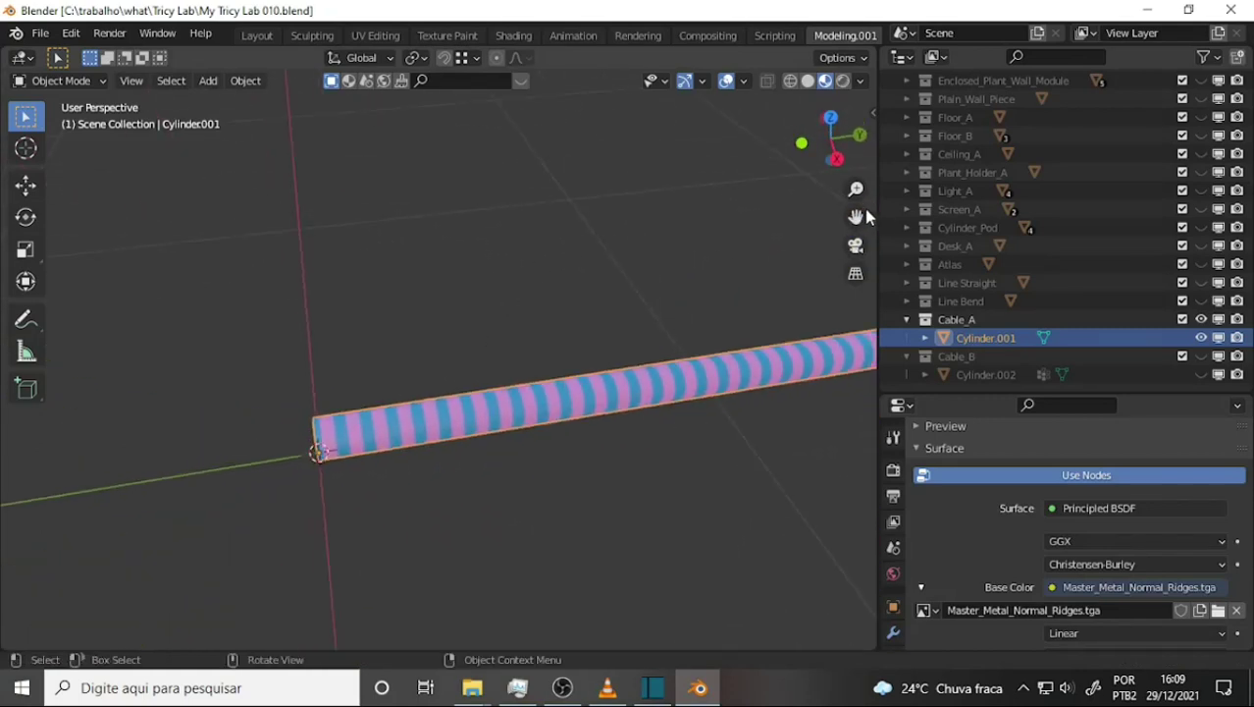
left_click_drag(856, 216, 524, 202)
mouse_move(525, 202)
middle_mouse_down()
mouse_move(507, 291)
mouse_move(458, 277)
middle_mouse_up()
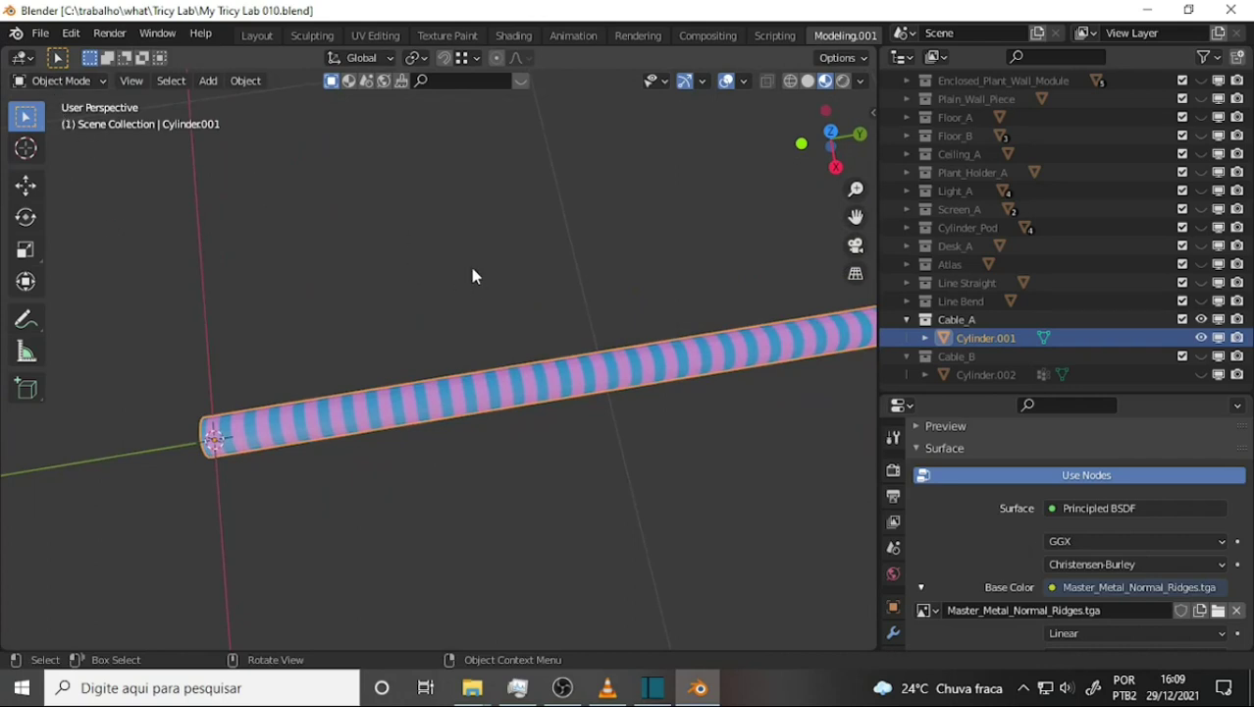
key("shift+a")
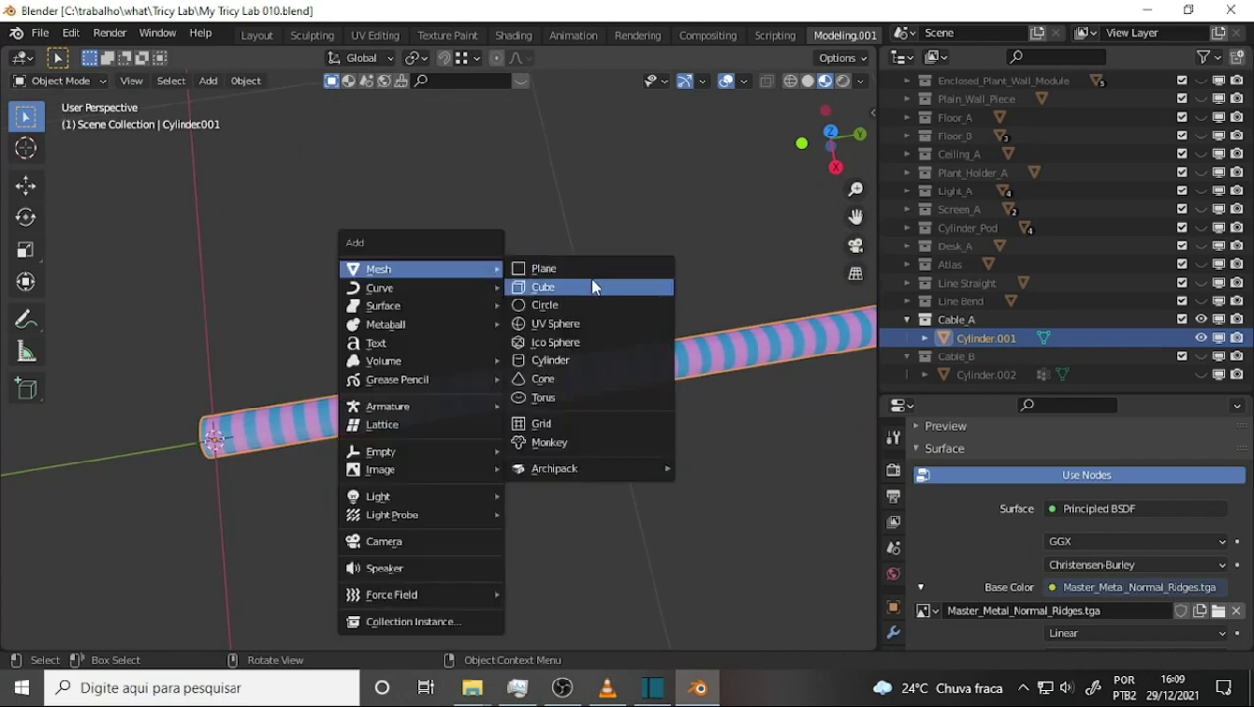
left_click(588, 270)
Hide the Cable_A cable and frame the new plane squarely in the view
scroll(611, 233, "down", 5)
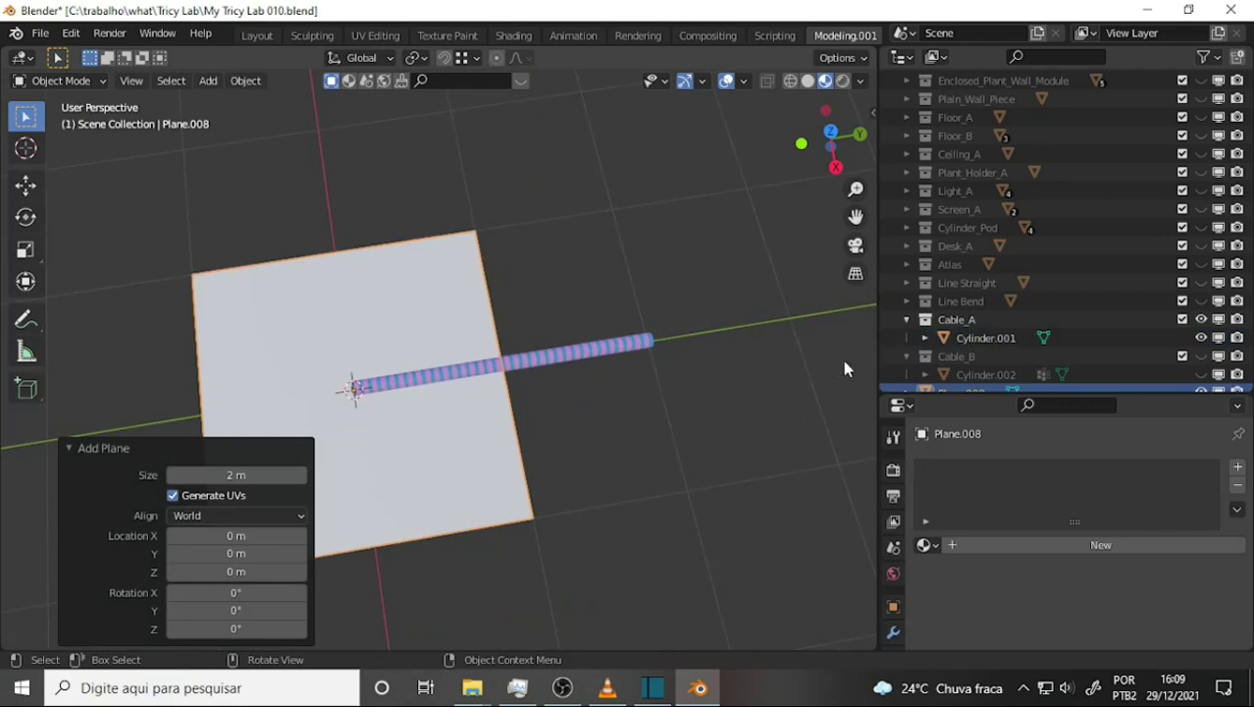
left_click(1201, 319)
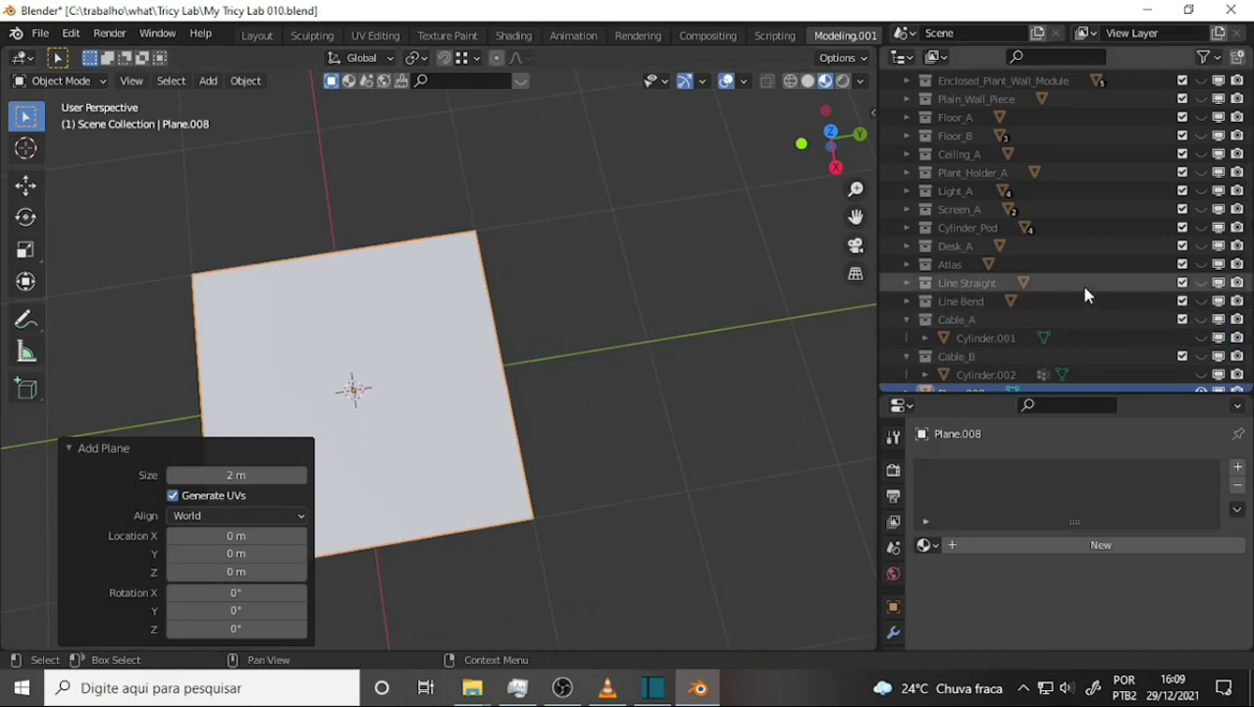
scroll(1089, 295, "down", 1)
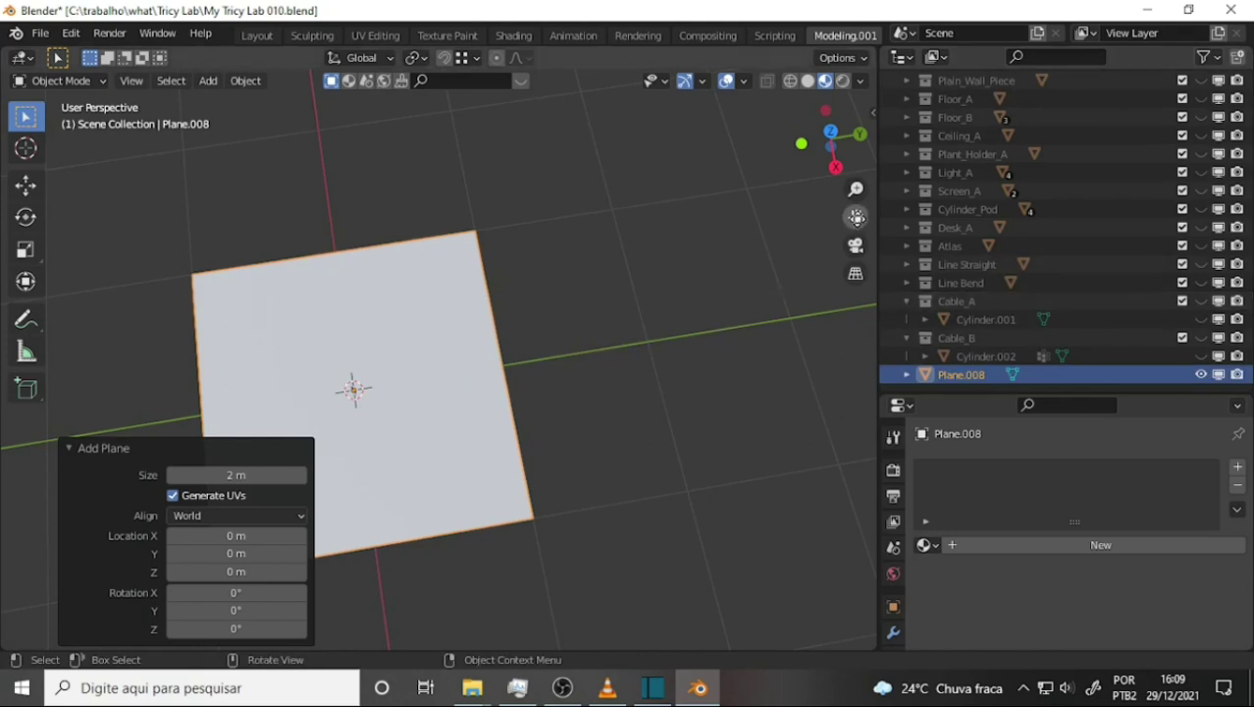
left_click_drag(856, 216, 924, 150)
middle_click_drag(763, 226, 731, 198)
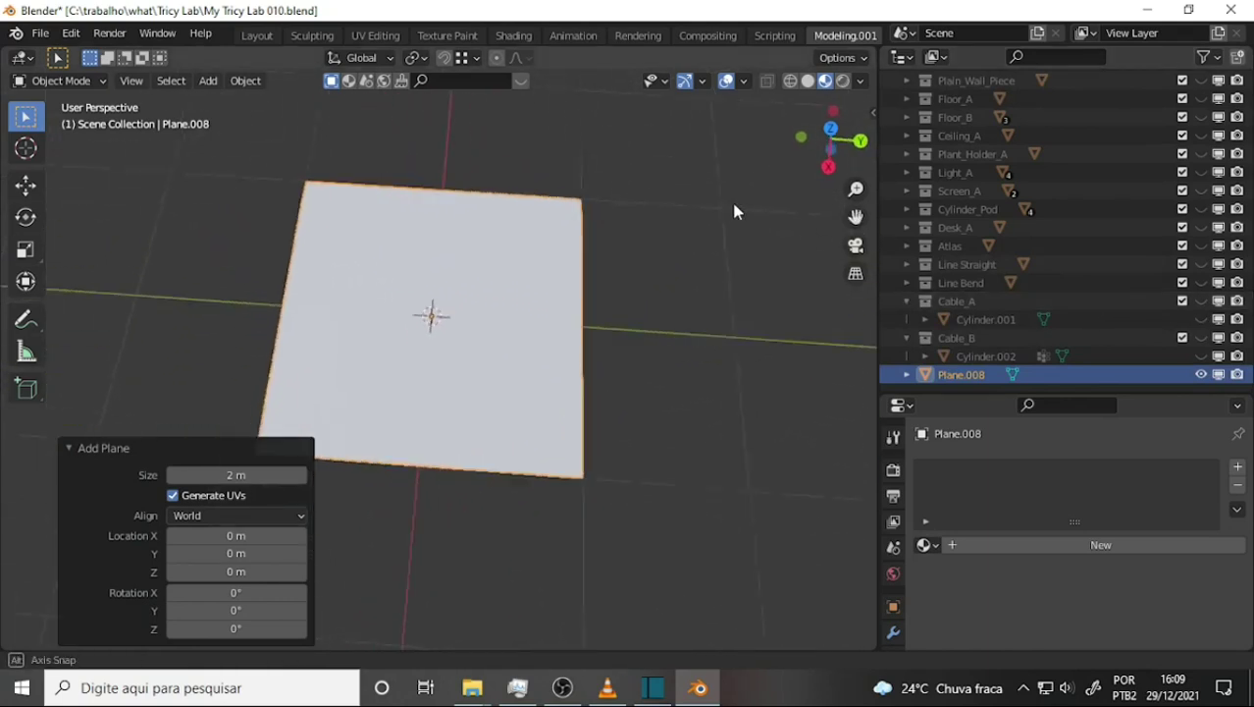
Give the plane a new material with an Image Texture feeding its Base Color
left_click(1233, 468)
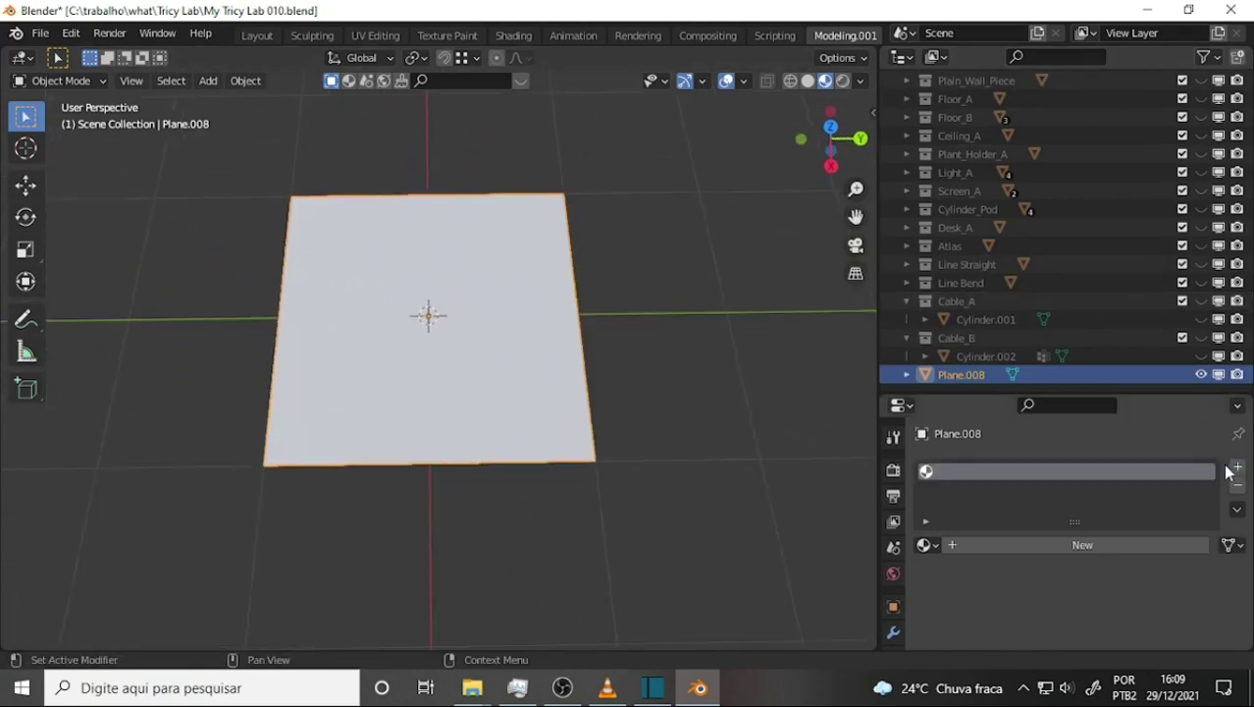
left_click(1038, 543)
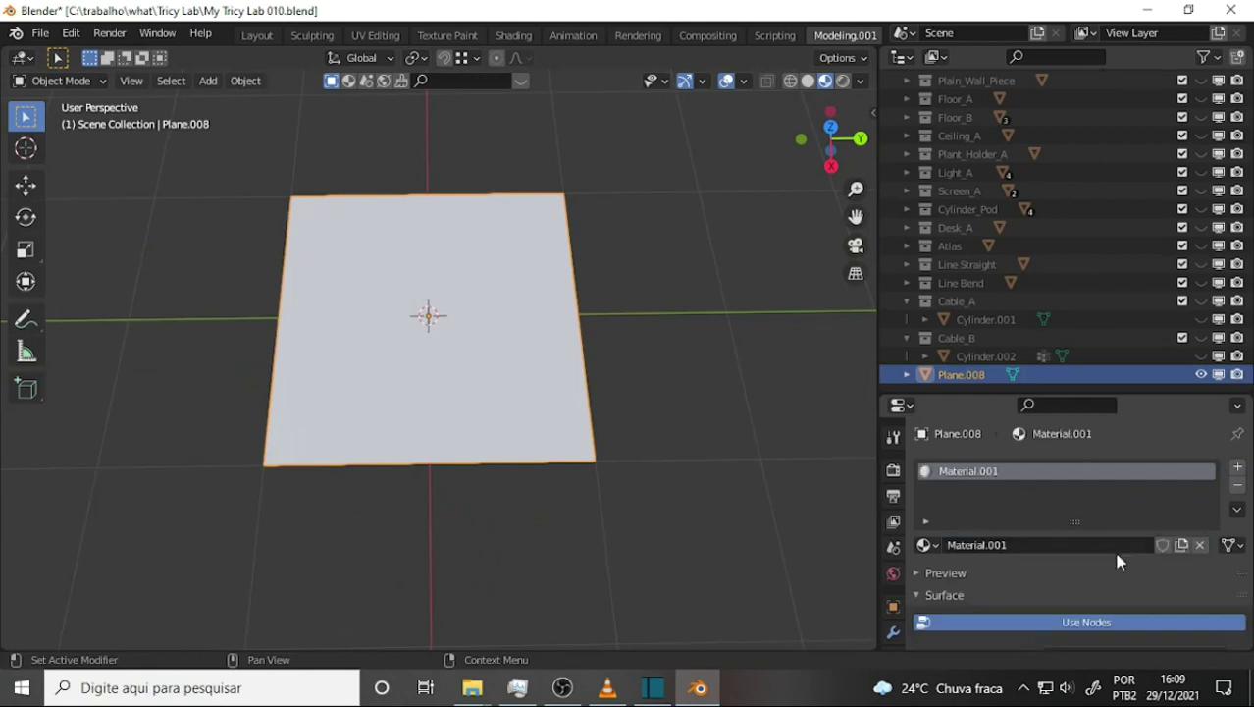
scroll(1117, 555, "down", 5)
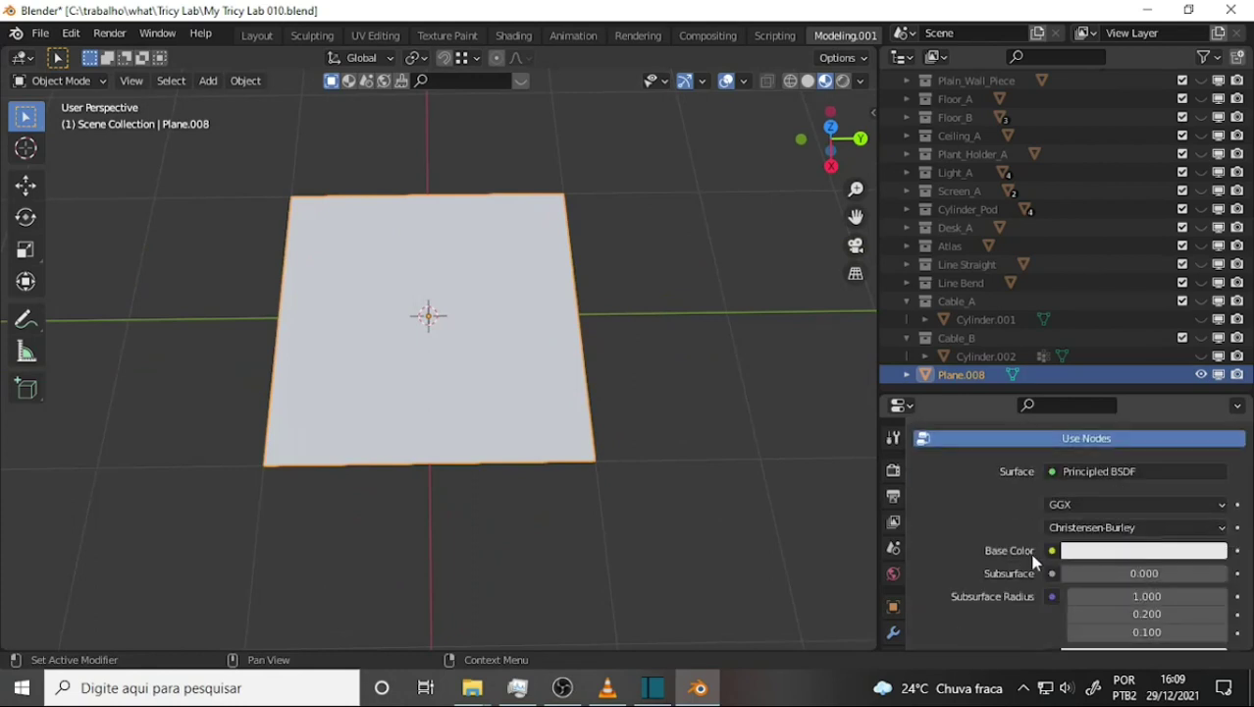
left_click(1052, 550)
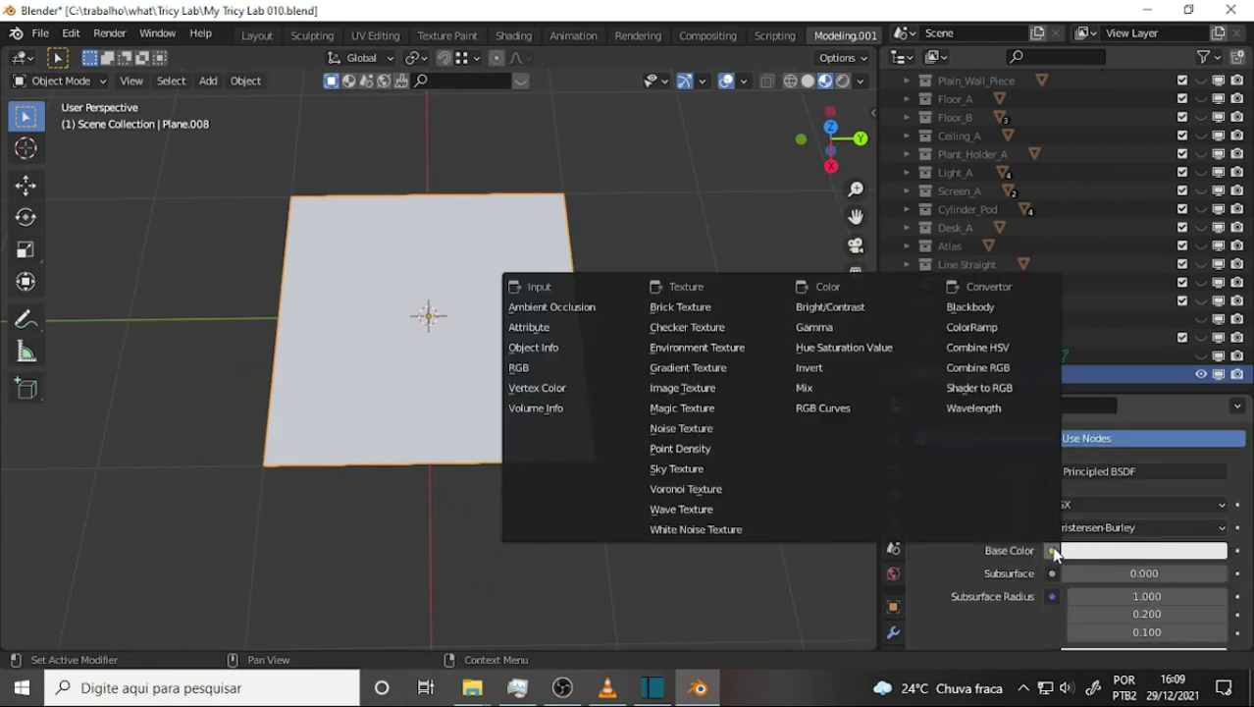
left_click(685, 388)
Browse for an image and view the My ToPainter folder as thumbnails
left_click(1220, 583)
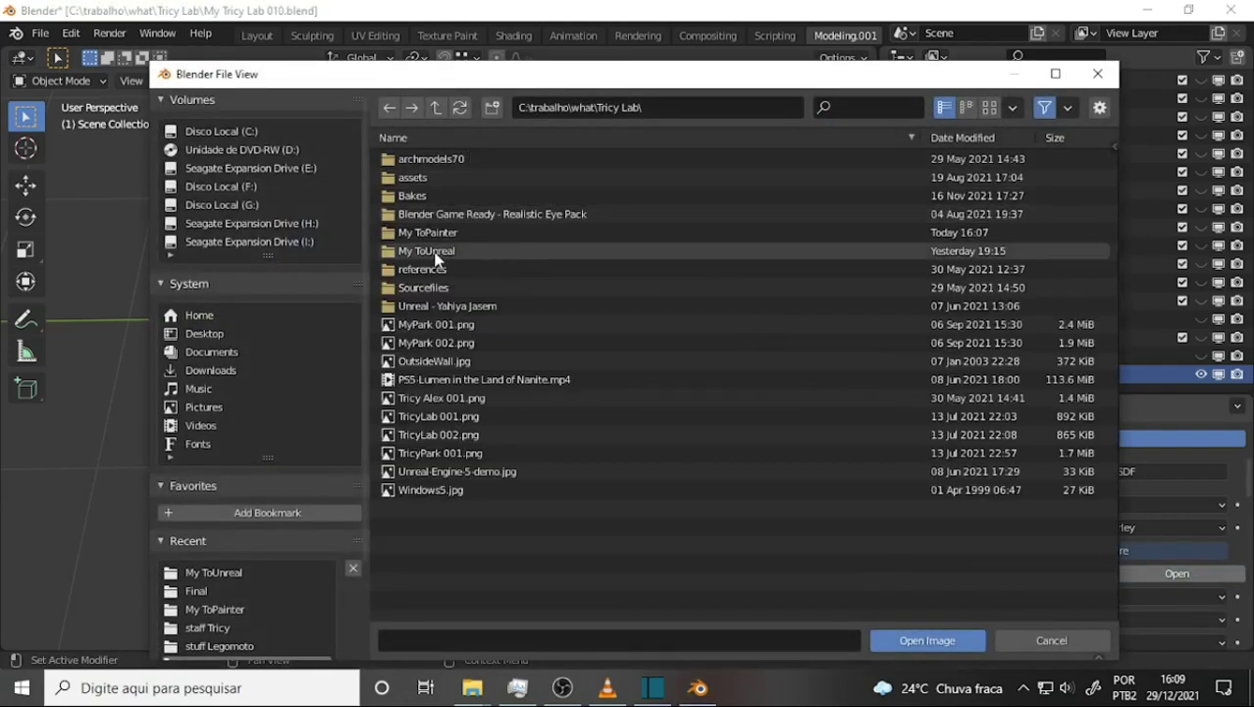
double_click(425, 231)
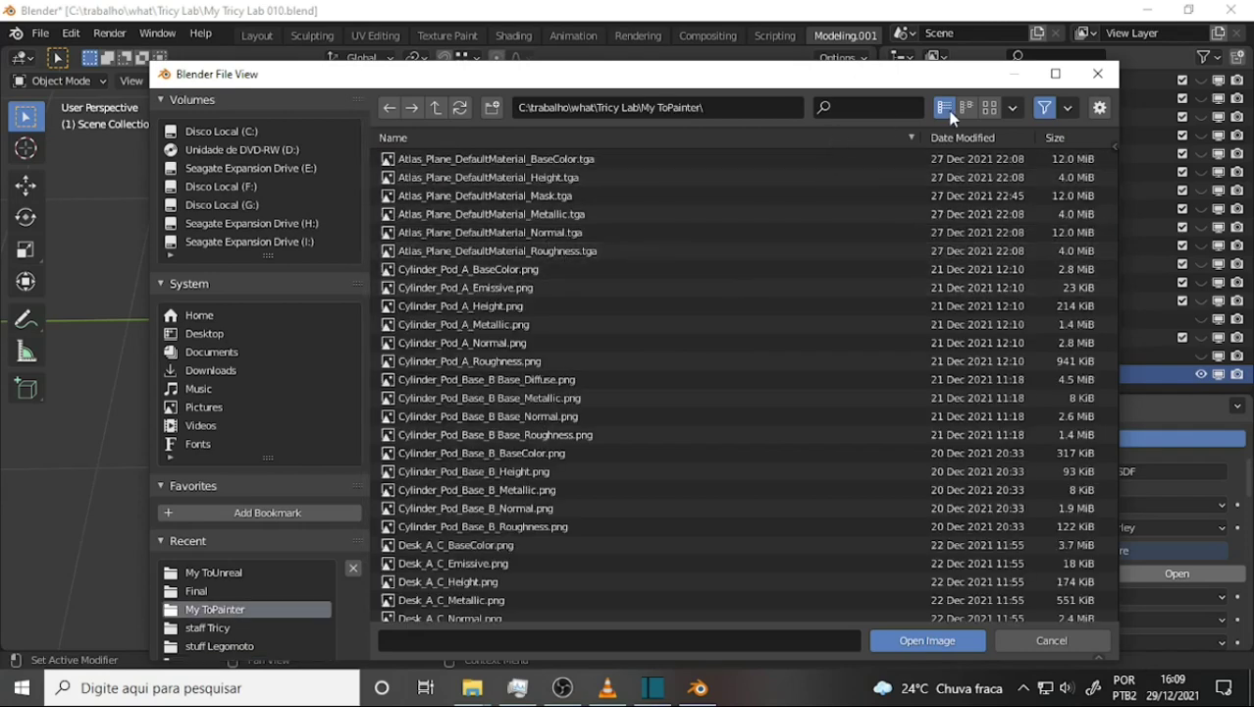
left_click(989, 108)
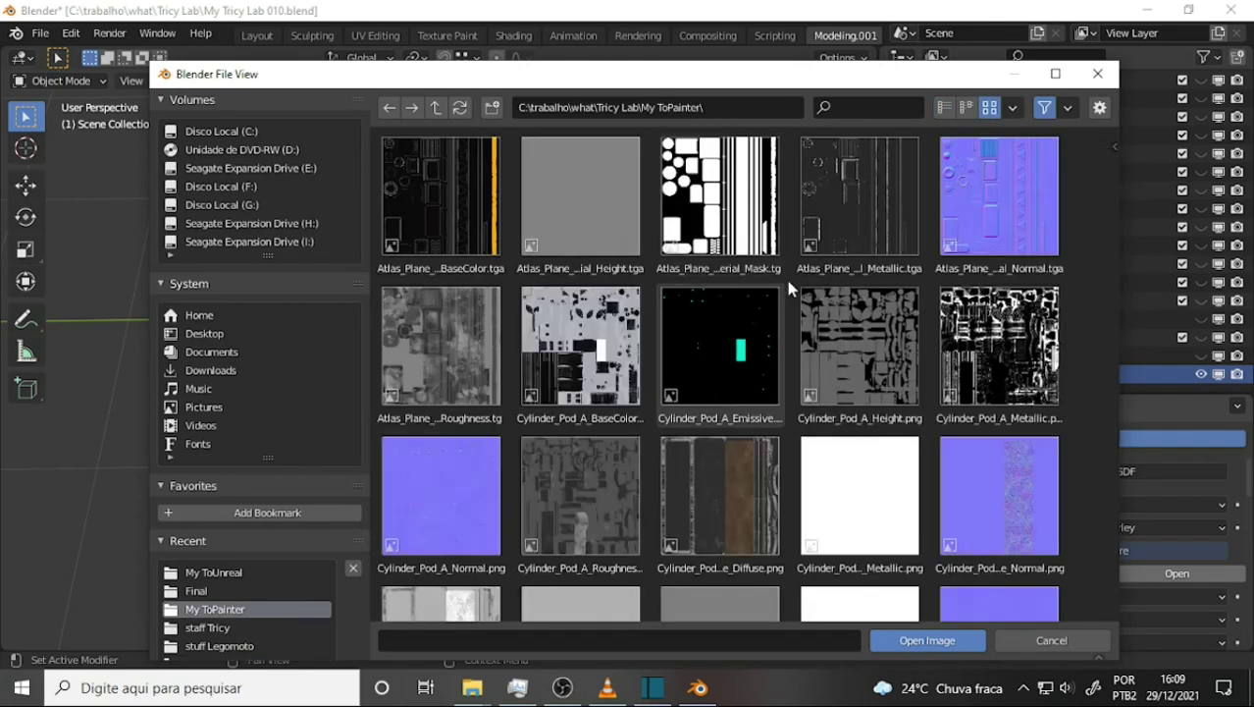
scroll(791, 292, "down", 4)
scroll(793, 299, "down", 4)
scroll(795, 303, "down", 4)
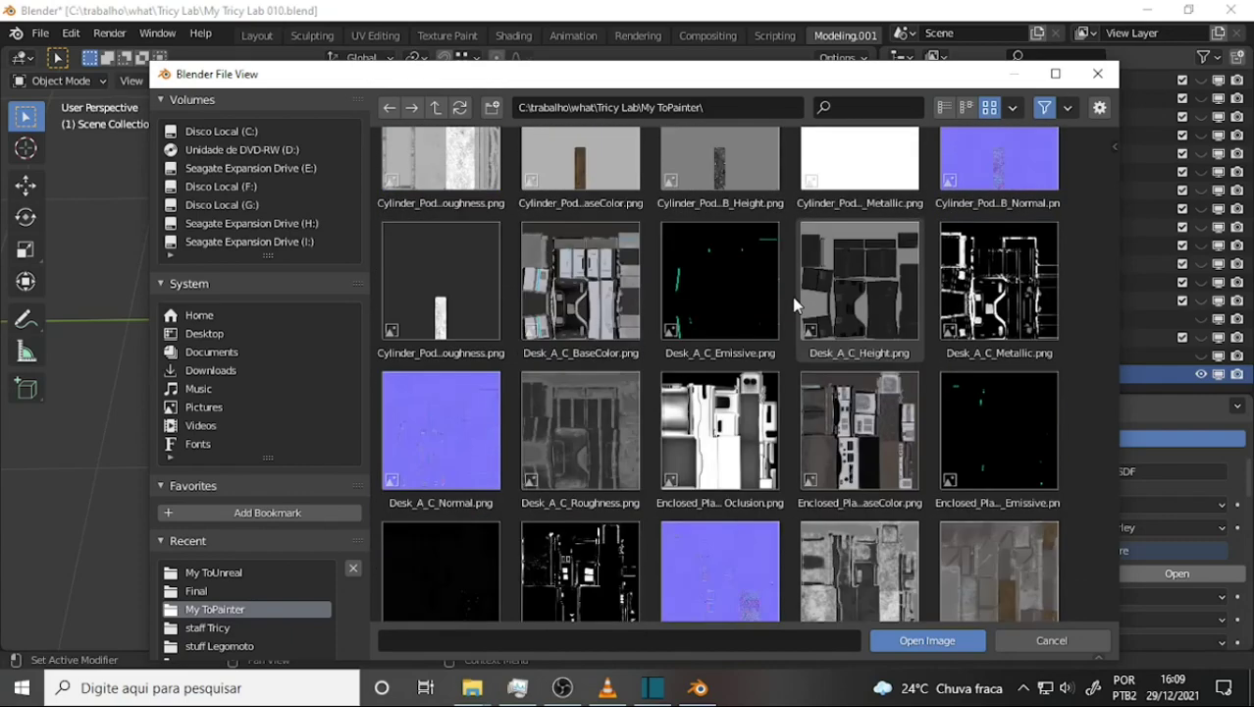
scroll(799, 308, "down", 3)
scroll(800, 306, "up", 6)
scroll(785, 307, "up", 3)
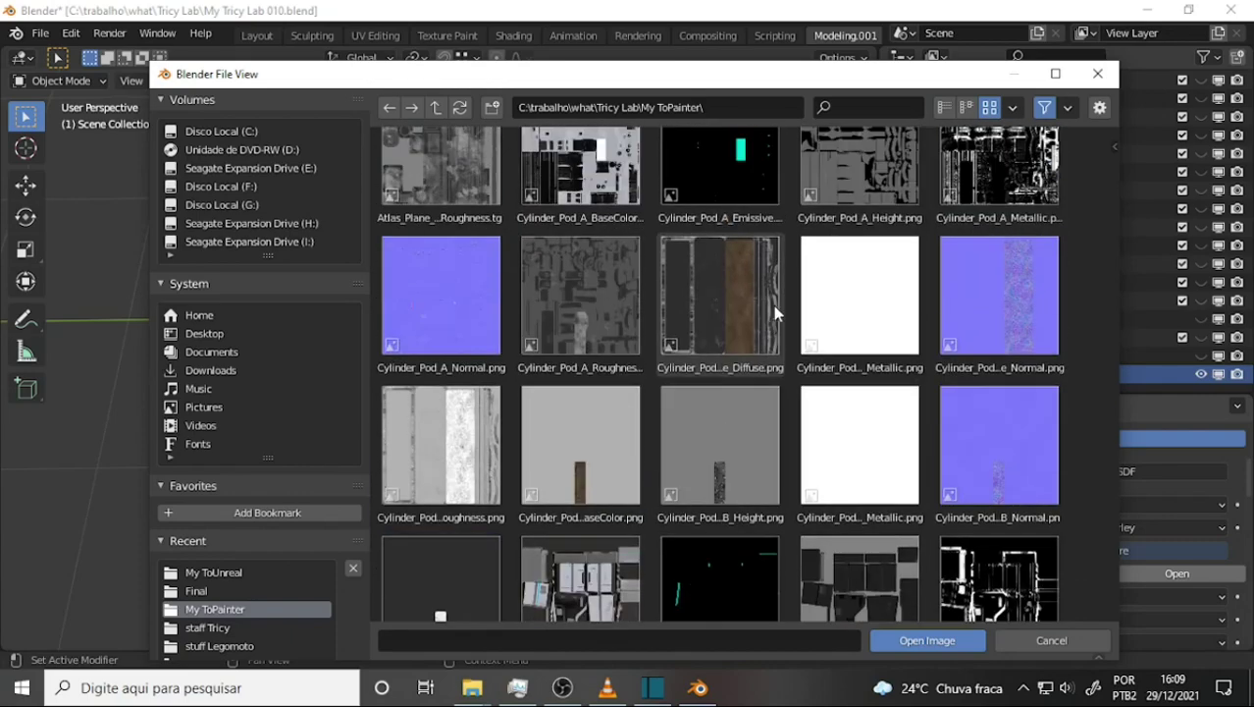
scroll(775, 309, "up", 5)
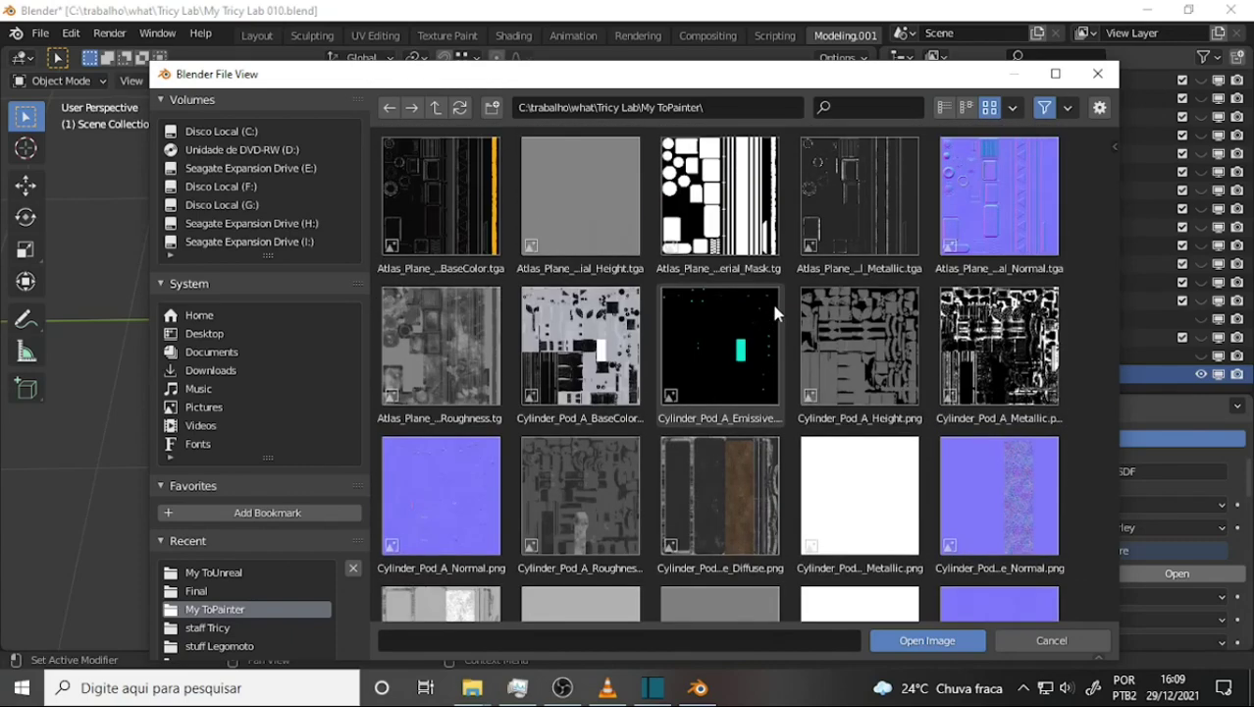
Look through the My ToUnreal, assets and Sourcefiles folders, then go up to the what folder
left_click(436, 107)
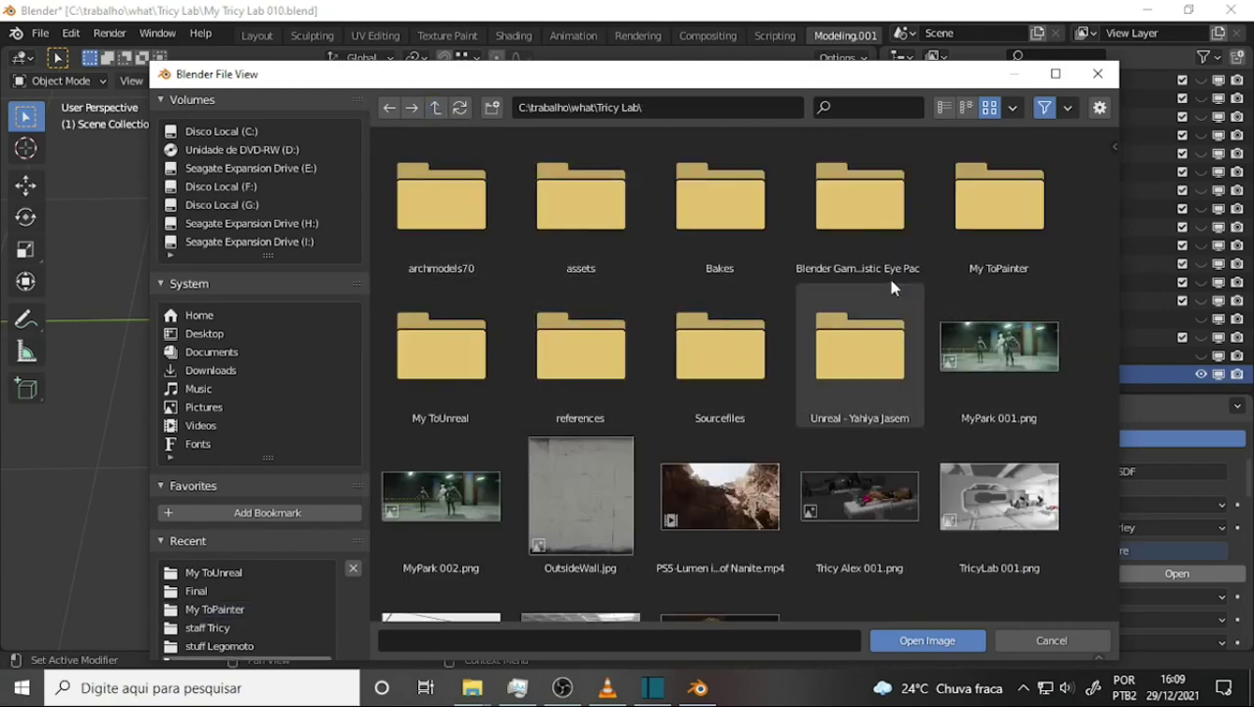
double_click(438, 354)
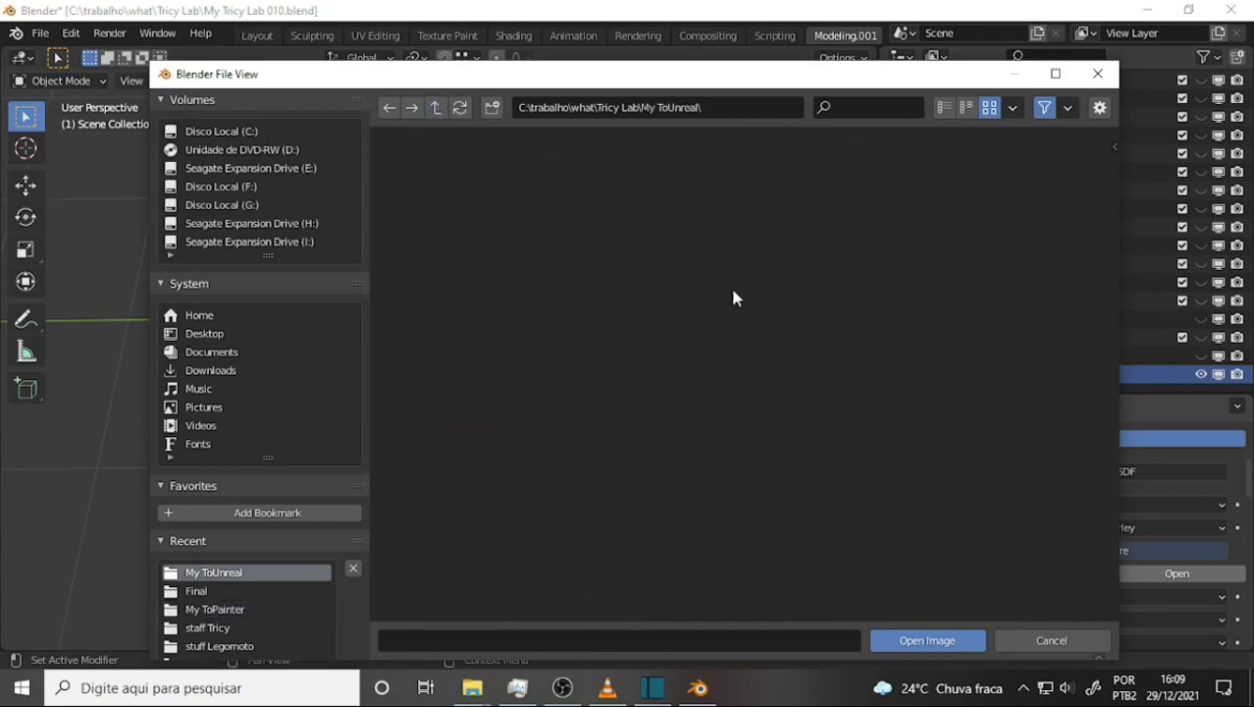
left_click(436, 107)
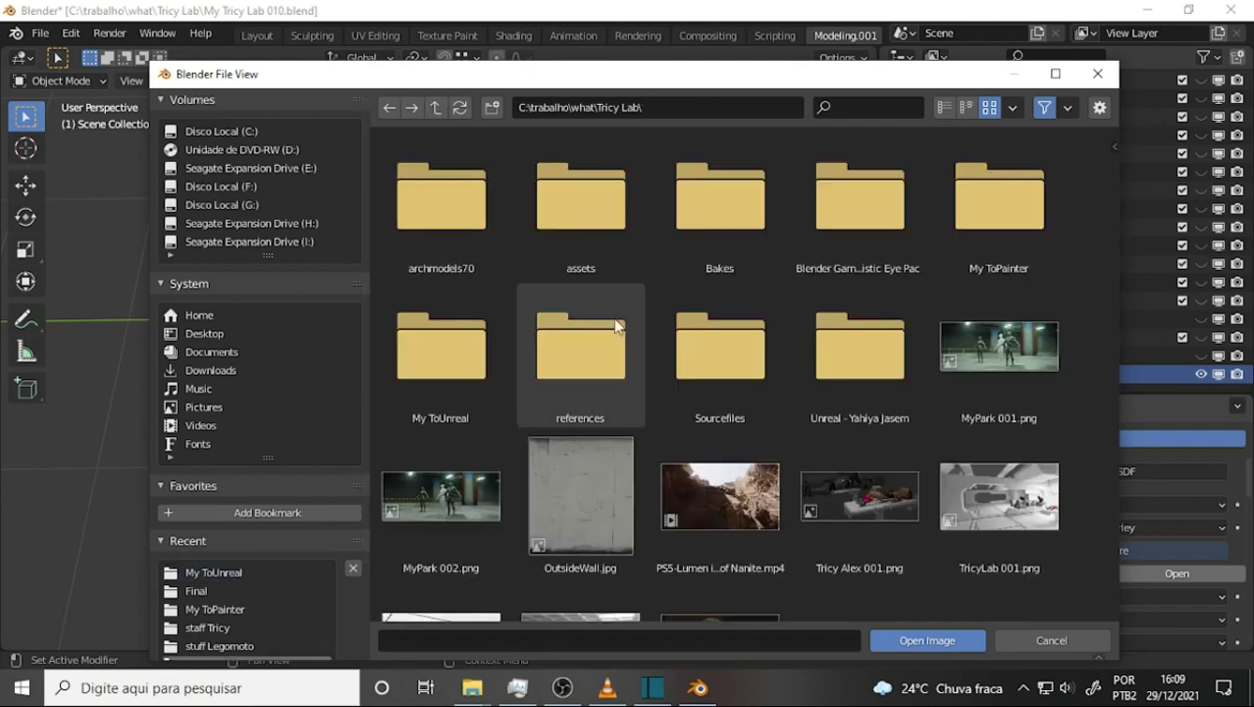
scroll(754, 364, "down", 2)
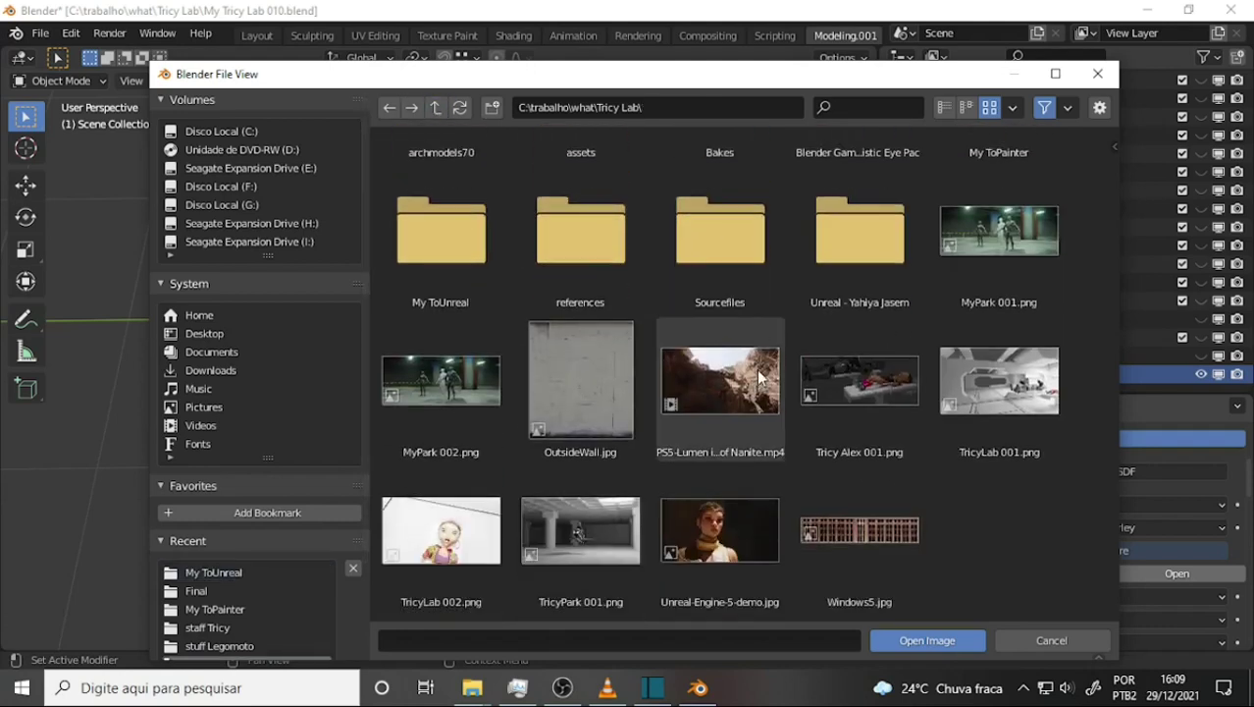
scroll(754, 378, "up", 2)
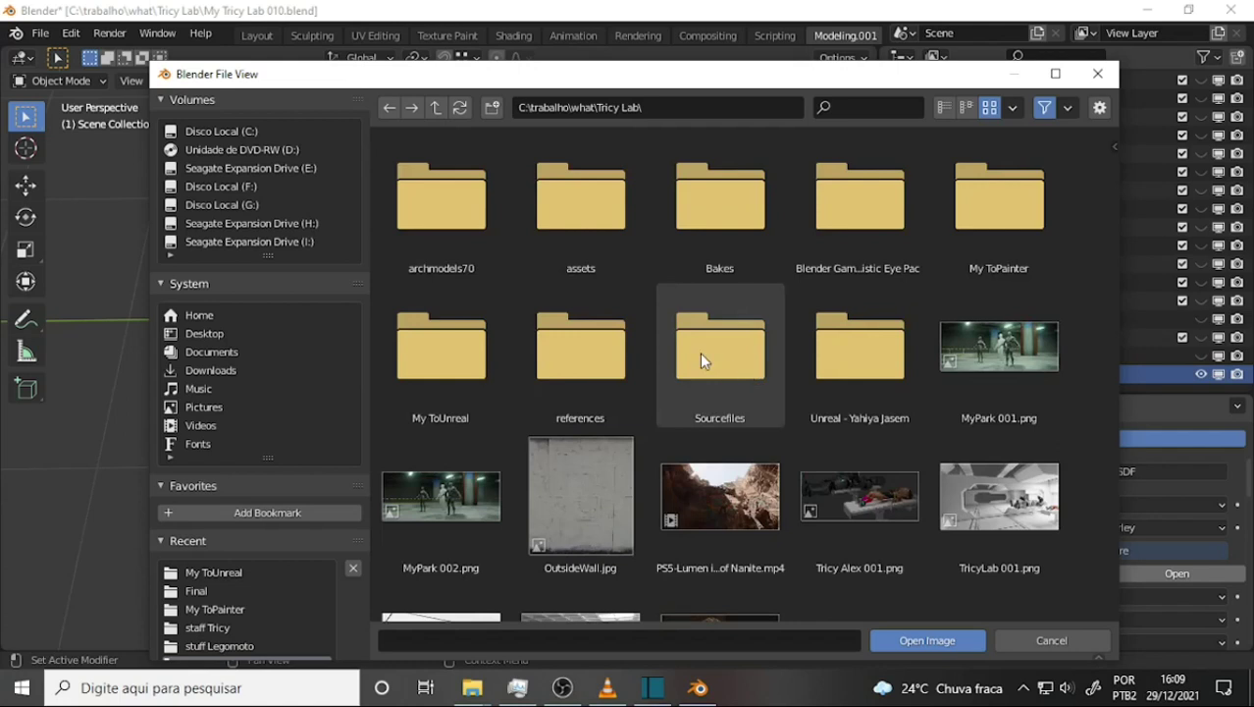
left_click(581, 217)
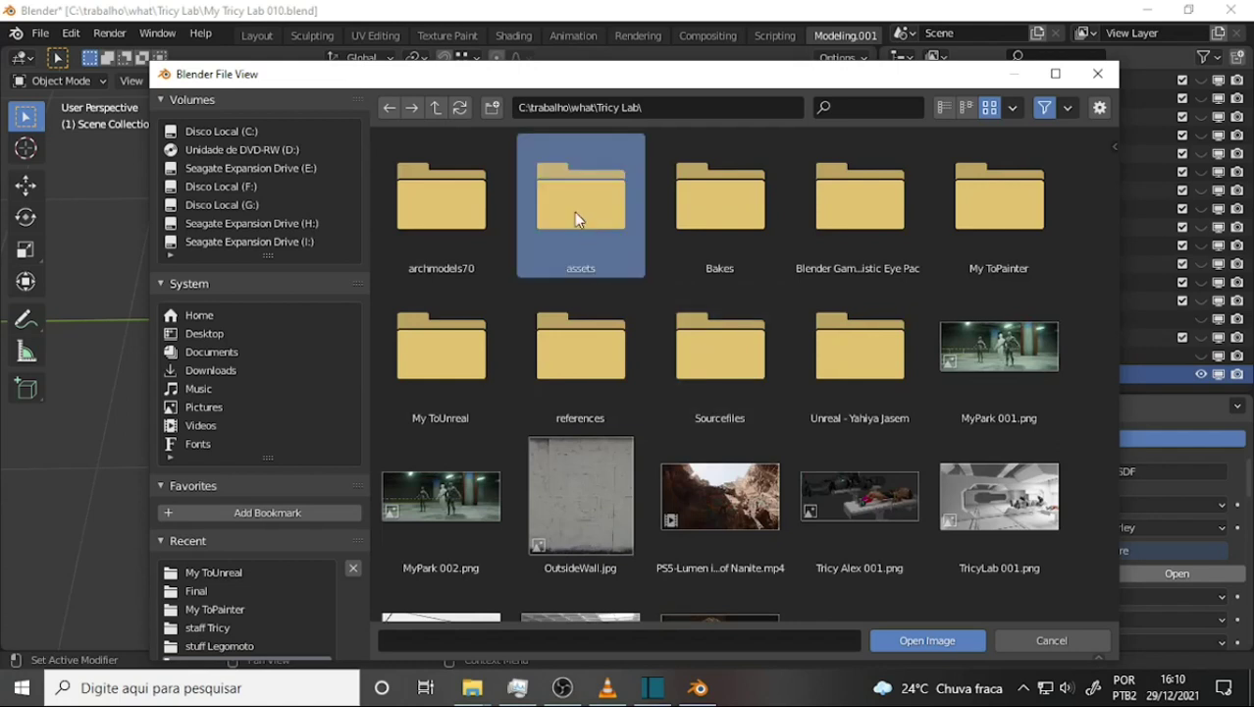
double_click(574, 210)
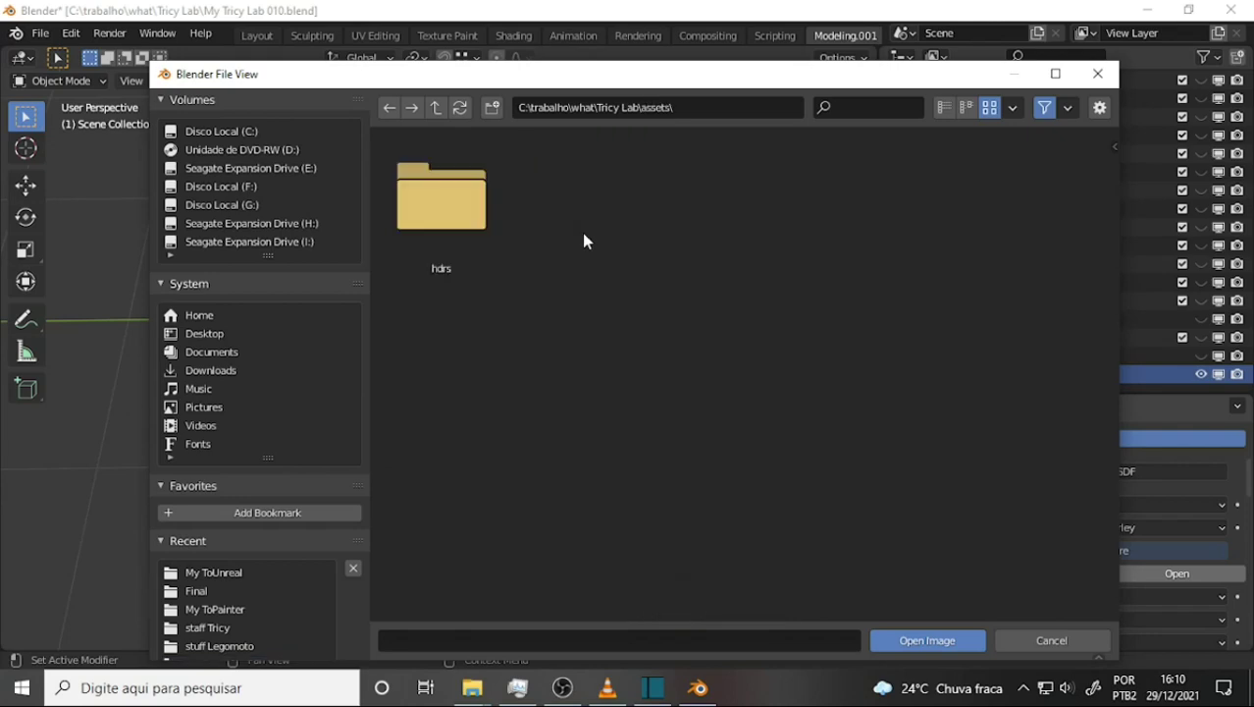
left_click(437, 110)
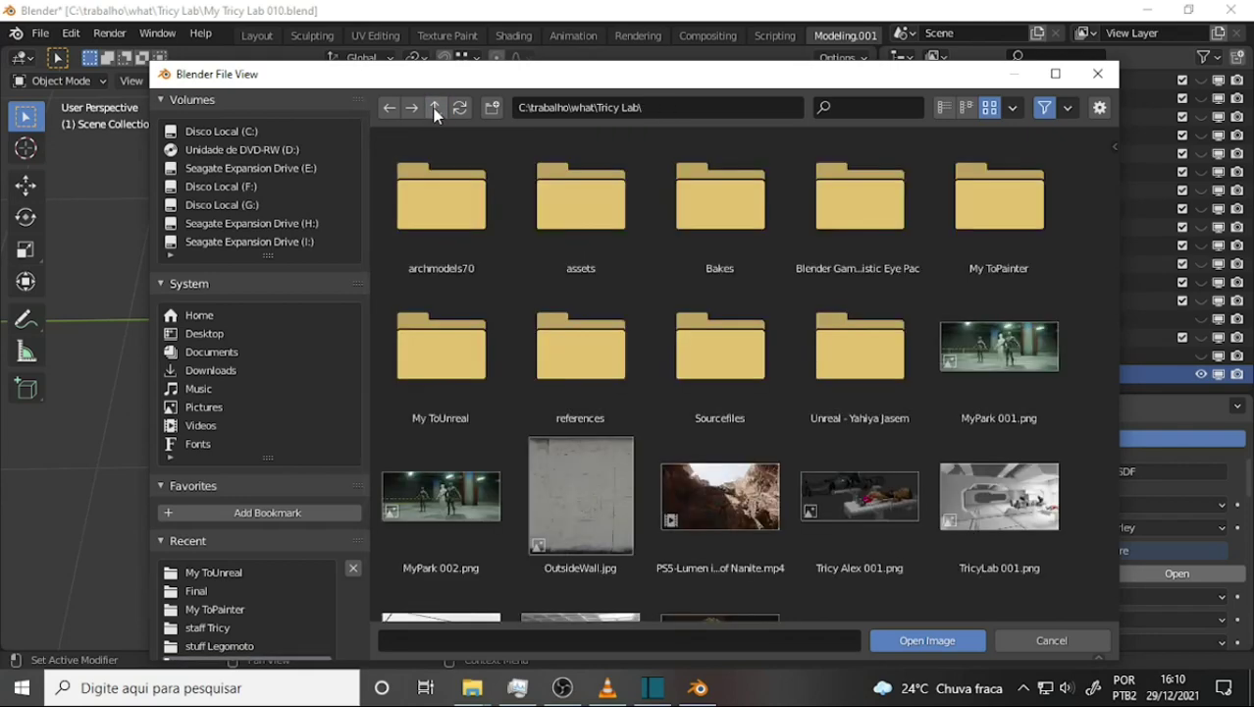
double_click(745, 364)
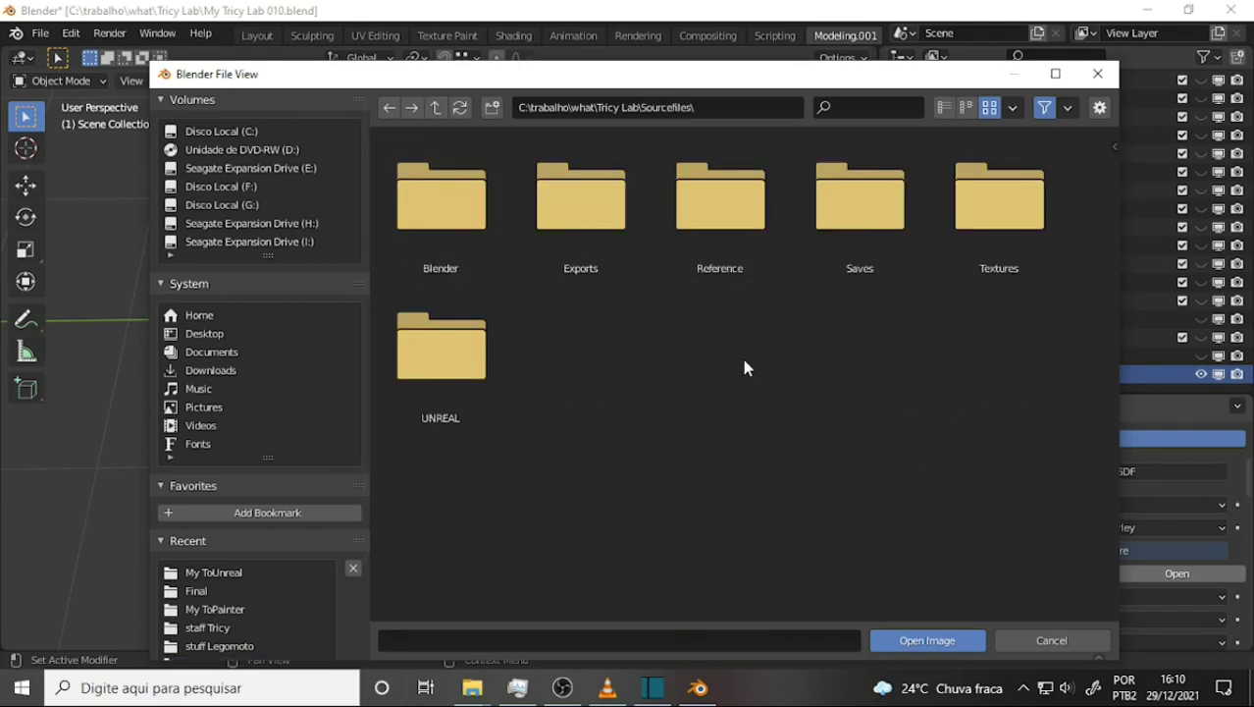
left_click(435, 107)
left_click(435, 110)
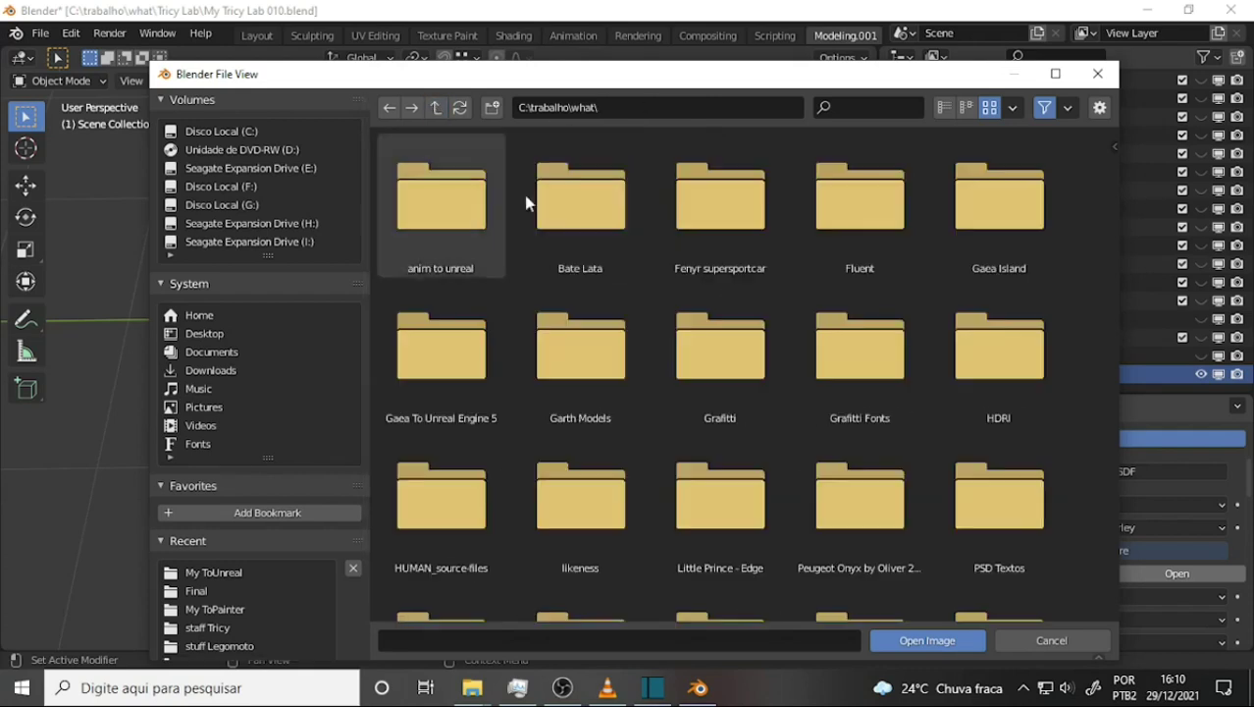
Scan the what folder, then cancel the image browser without loading anything
scroll(703, 320, "down", 2)
scroll(760, 303, "down", 3)
scroll(764, 317, "down", 3)
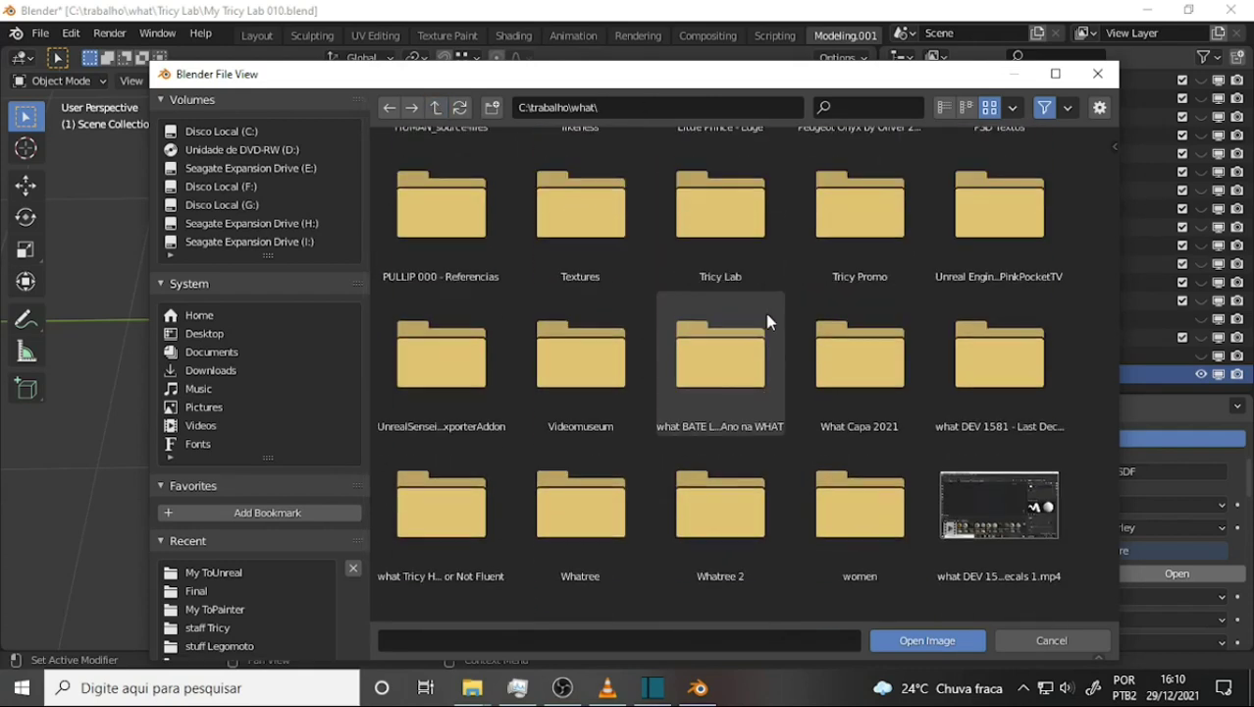
scroll(769, 327, "down", 2)
scroll(754, 319, "up", 3)
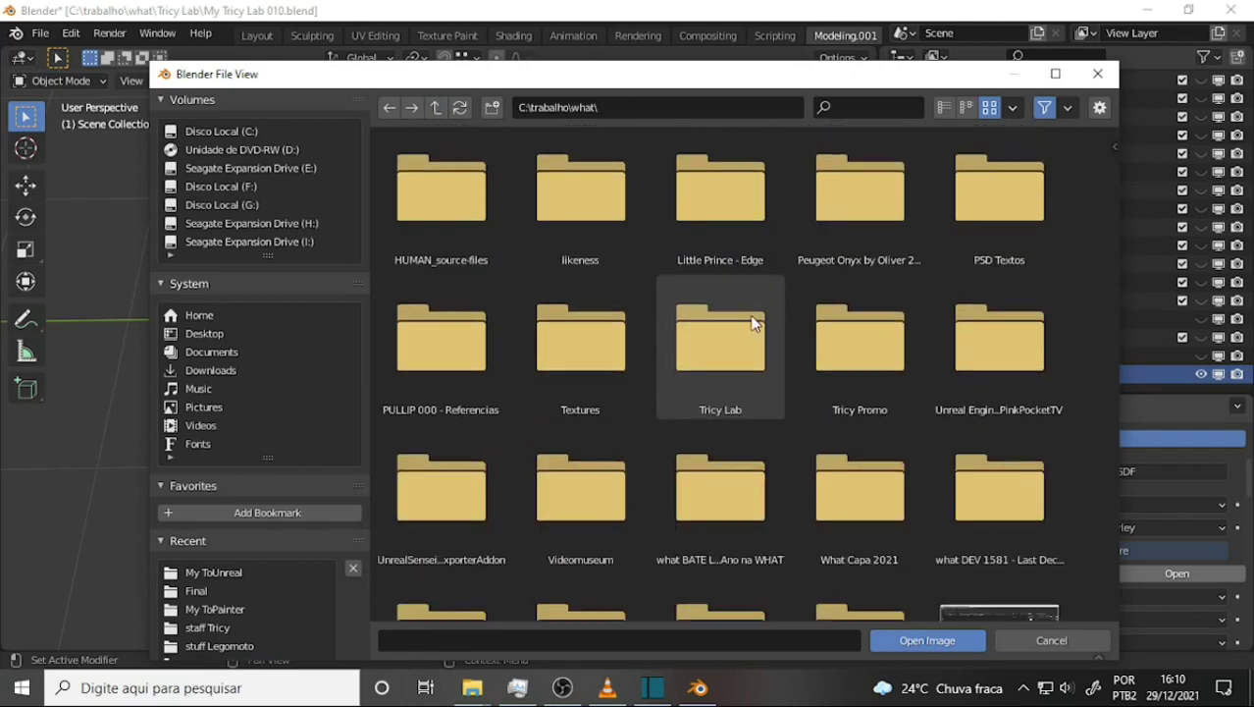
scroll(752, 317, "up", 3)
scroll(752, 316, "up", 2)
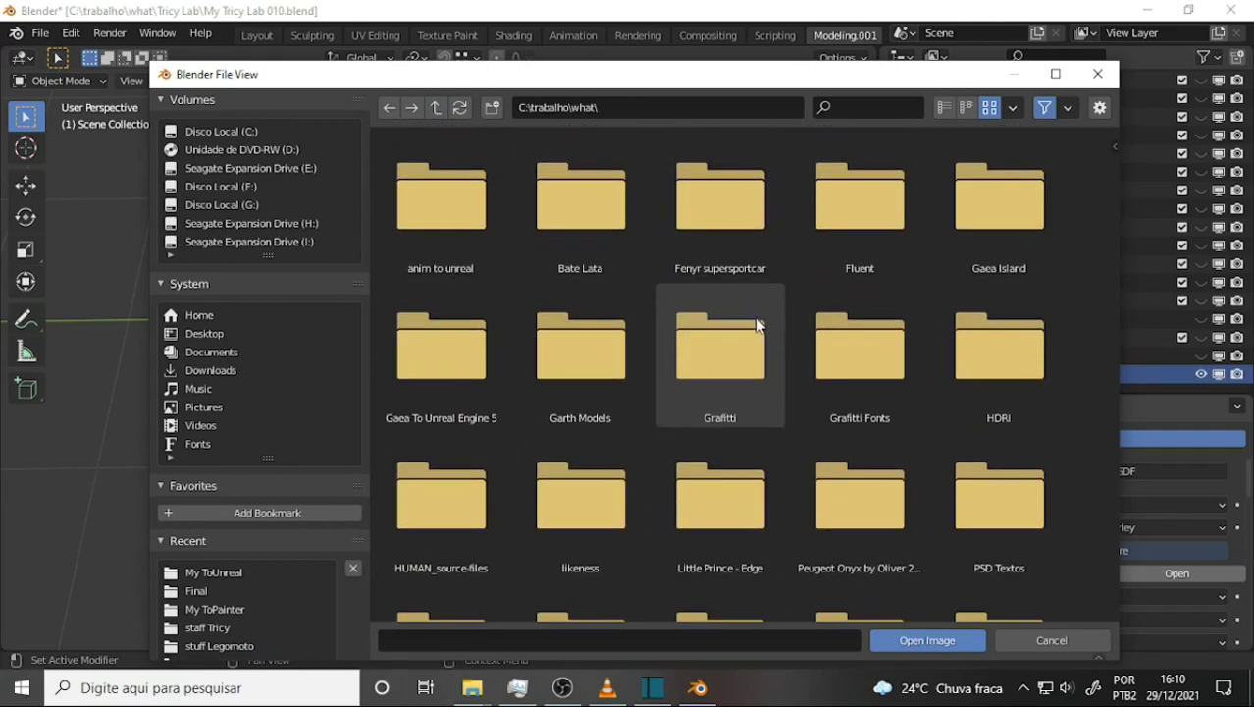
left_click(1051, 641)
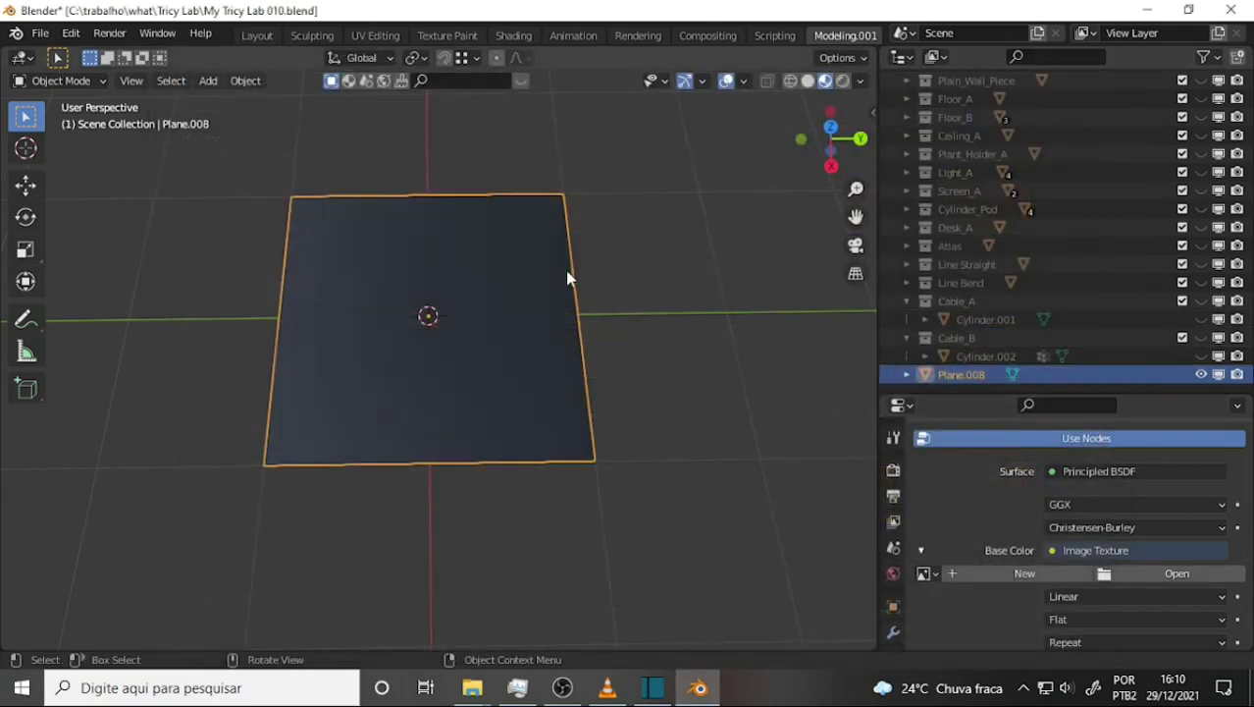
left_click(562, 687)
Inspect the export output folder path, leaving it at the default, and close Export textures
left_click(731, 692)
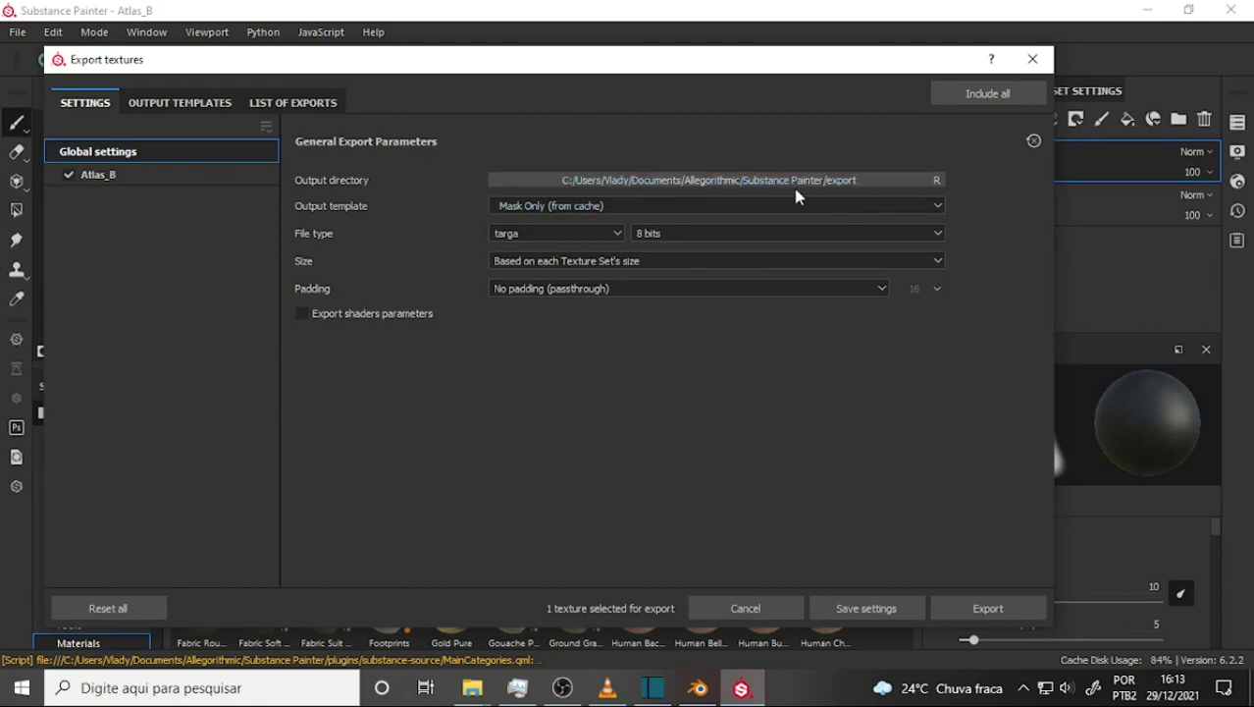
left_click(768, 189)
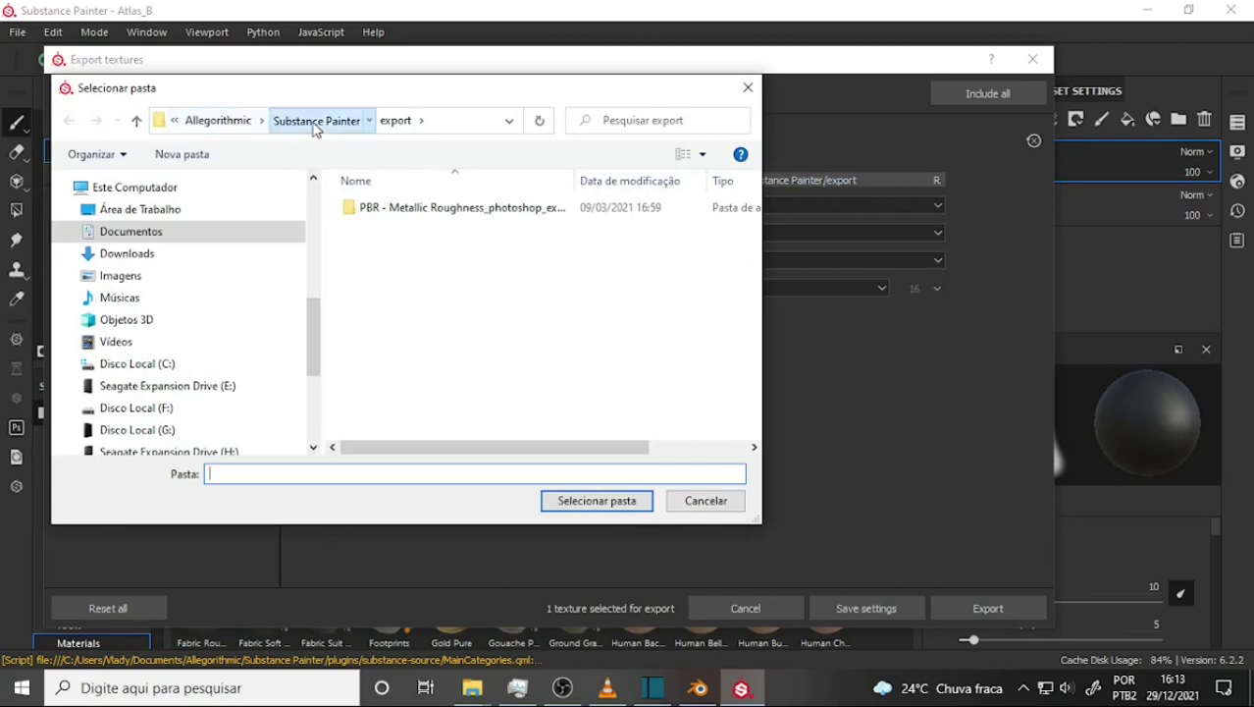
left_click(314, 119)
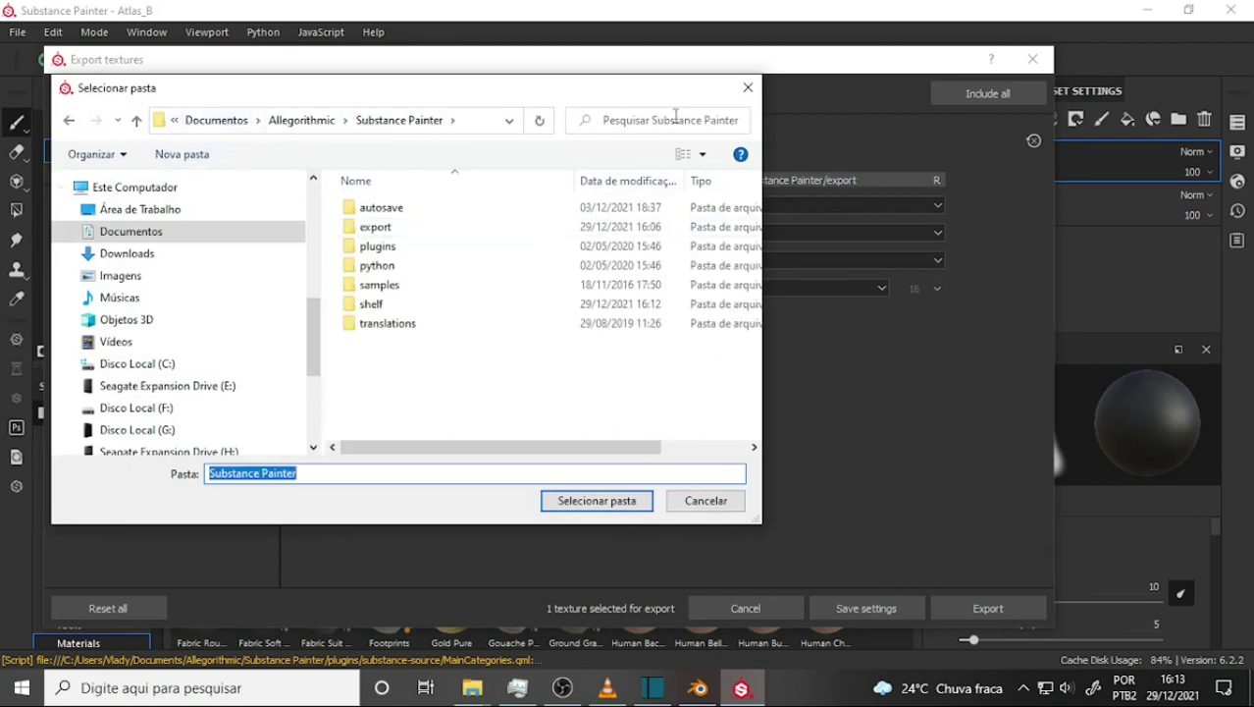
left_click(748, 88)
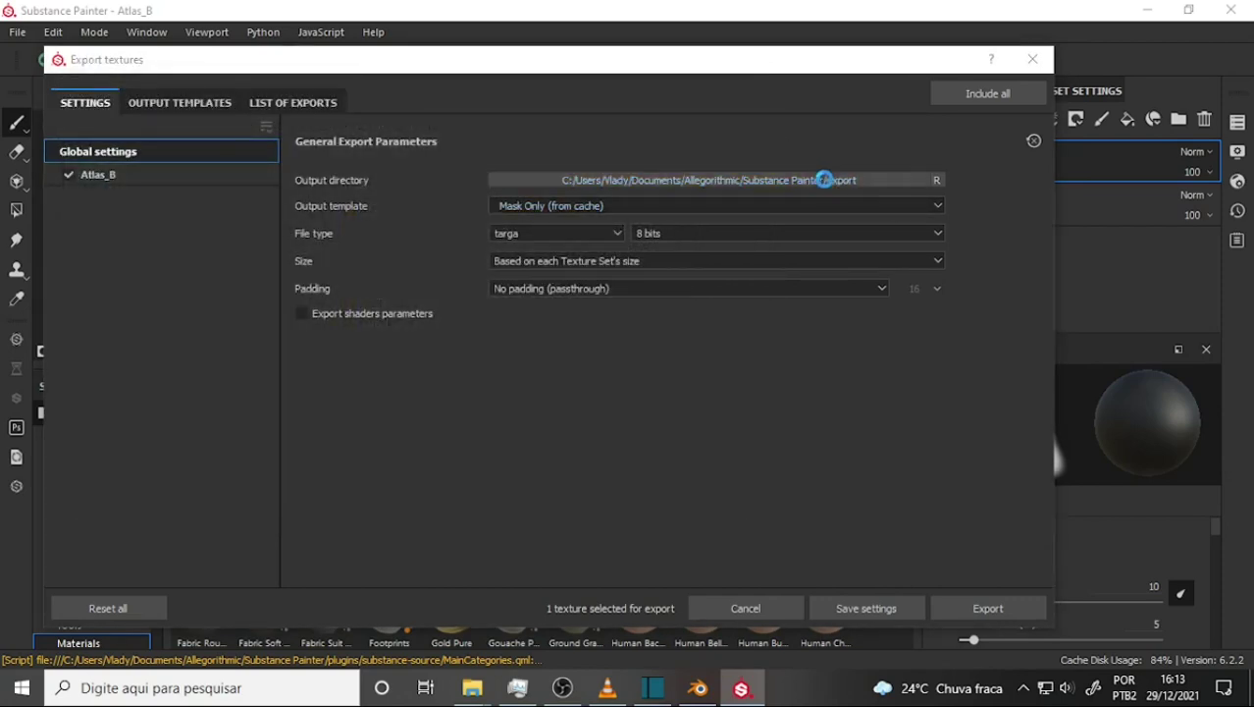
left_click(827, 180)
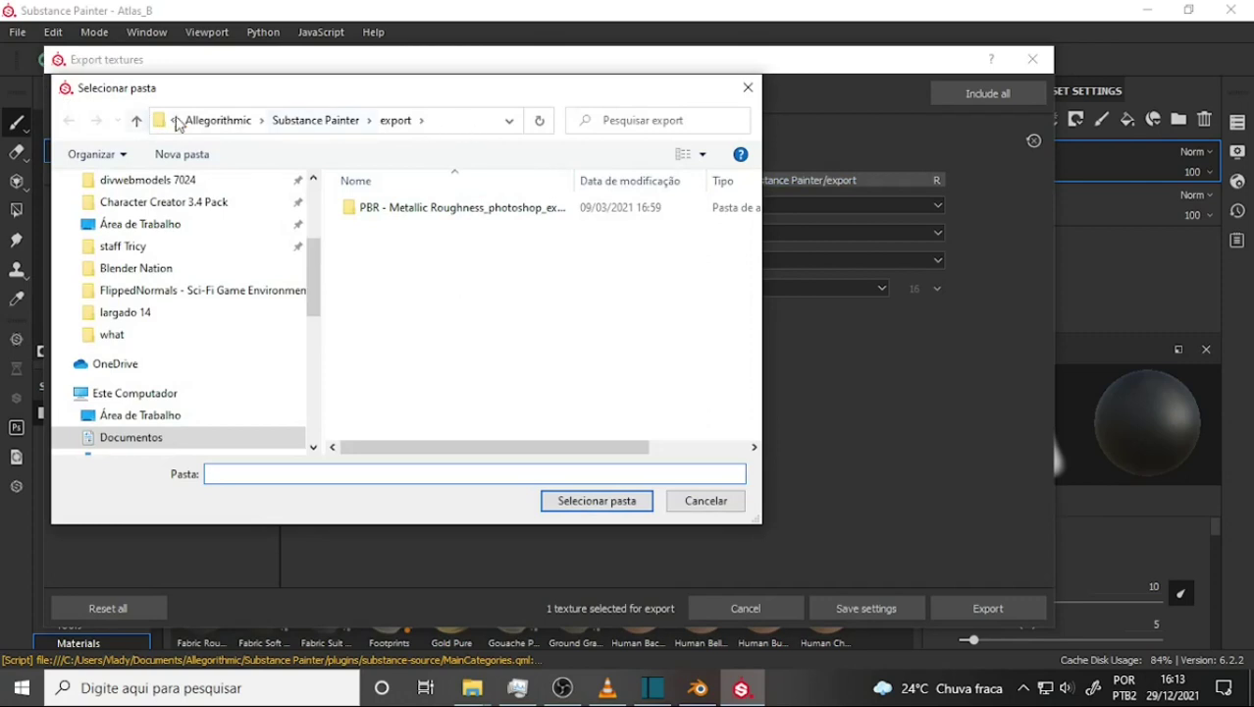
left_click(438, 120)
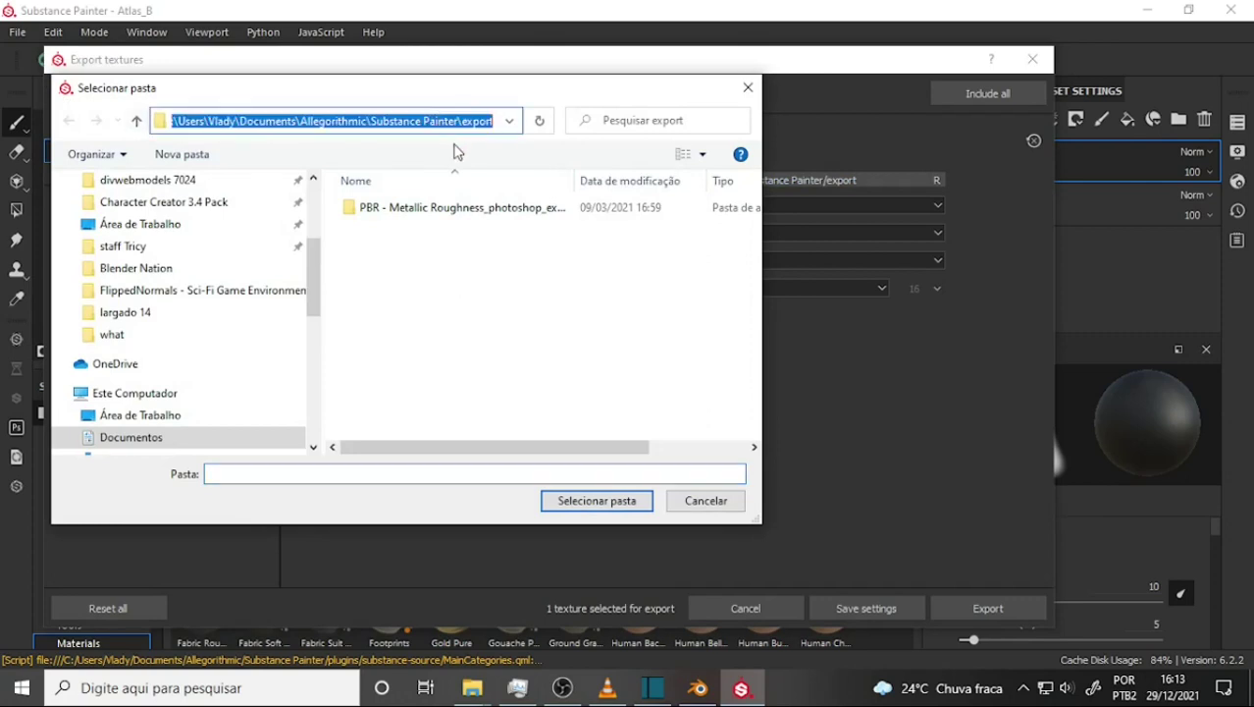
left_click(706, 500)
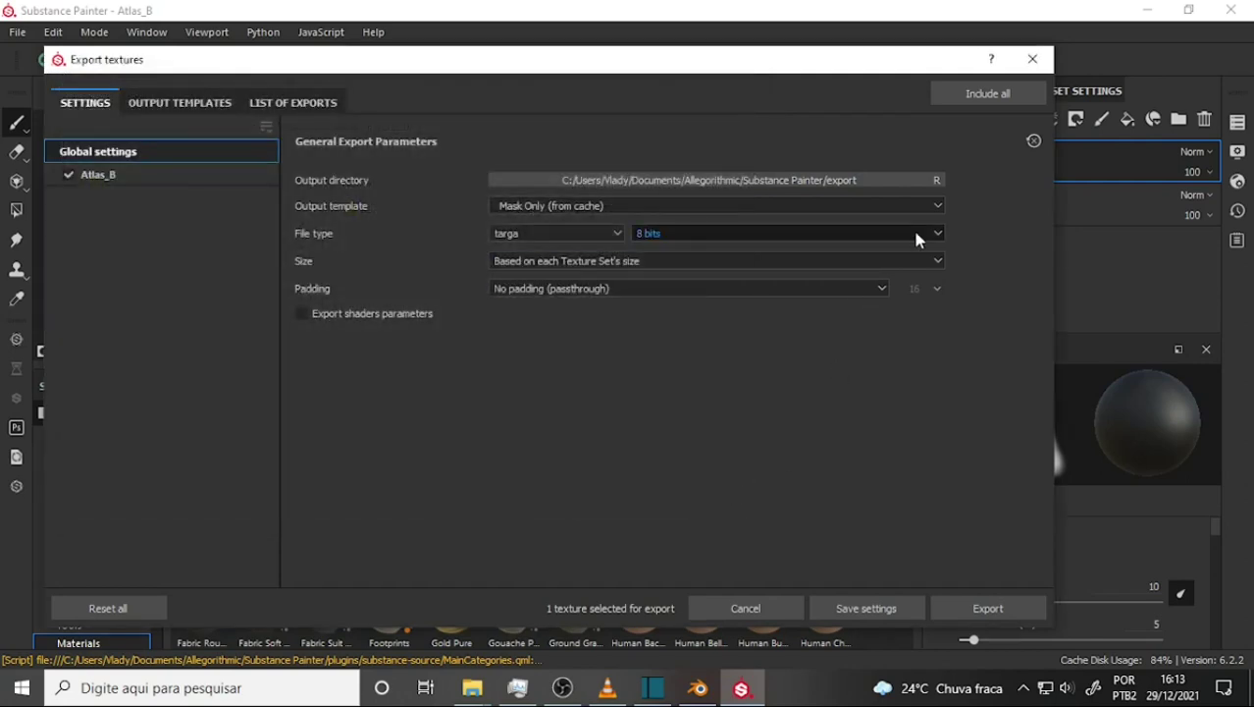
left_click(1034, 61)
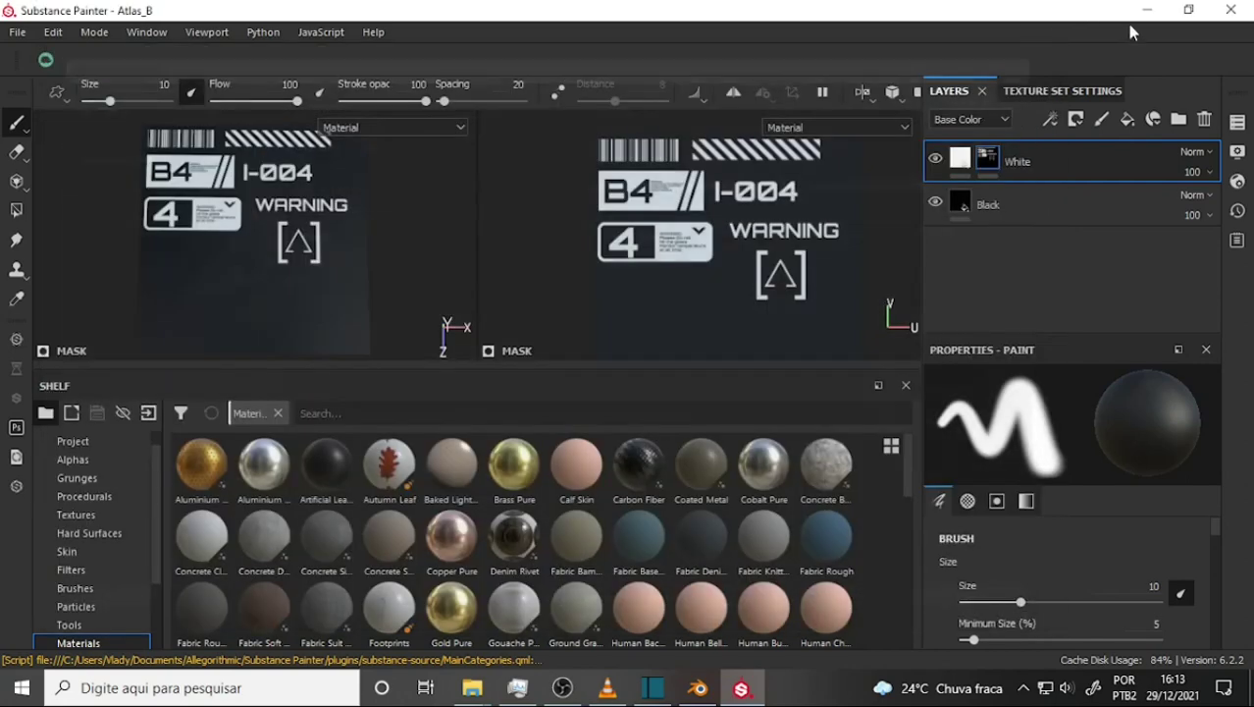
left_click(1147, 12)
Open File Explorer at the pasted export folder and select Atlas_Plane_Atlas_B_Mask
left_click(1144, 13)
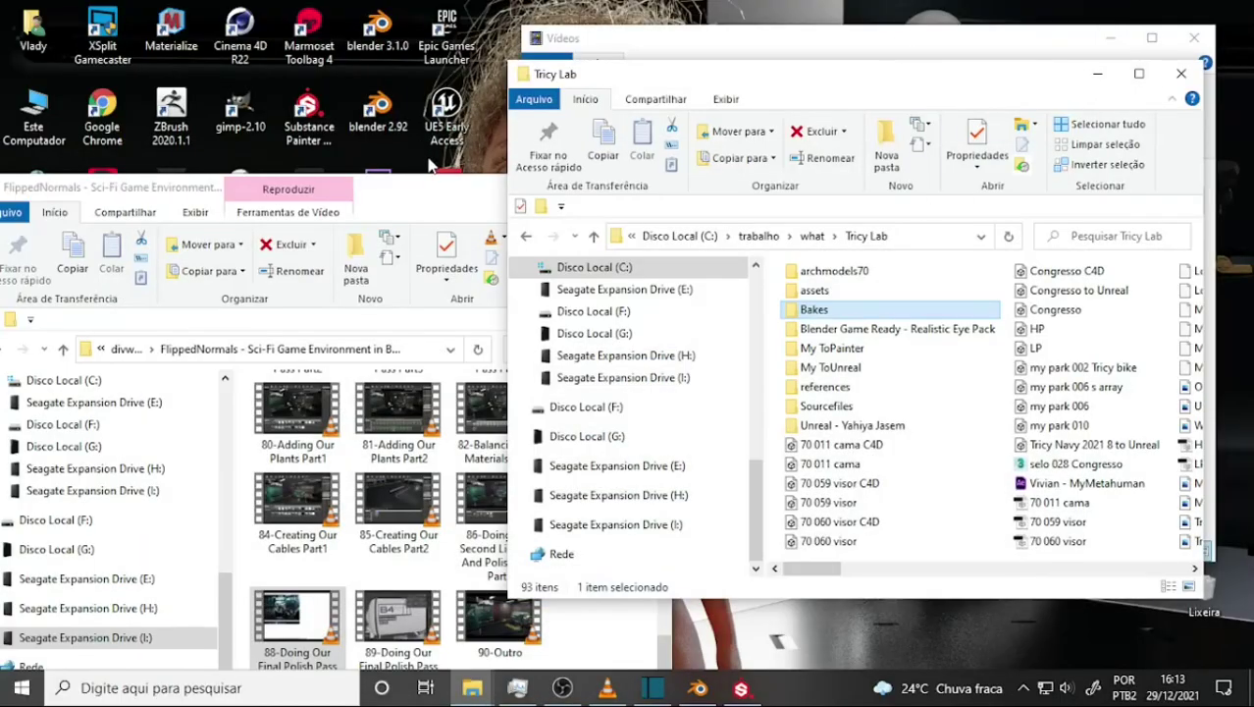
key("super+e")
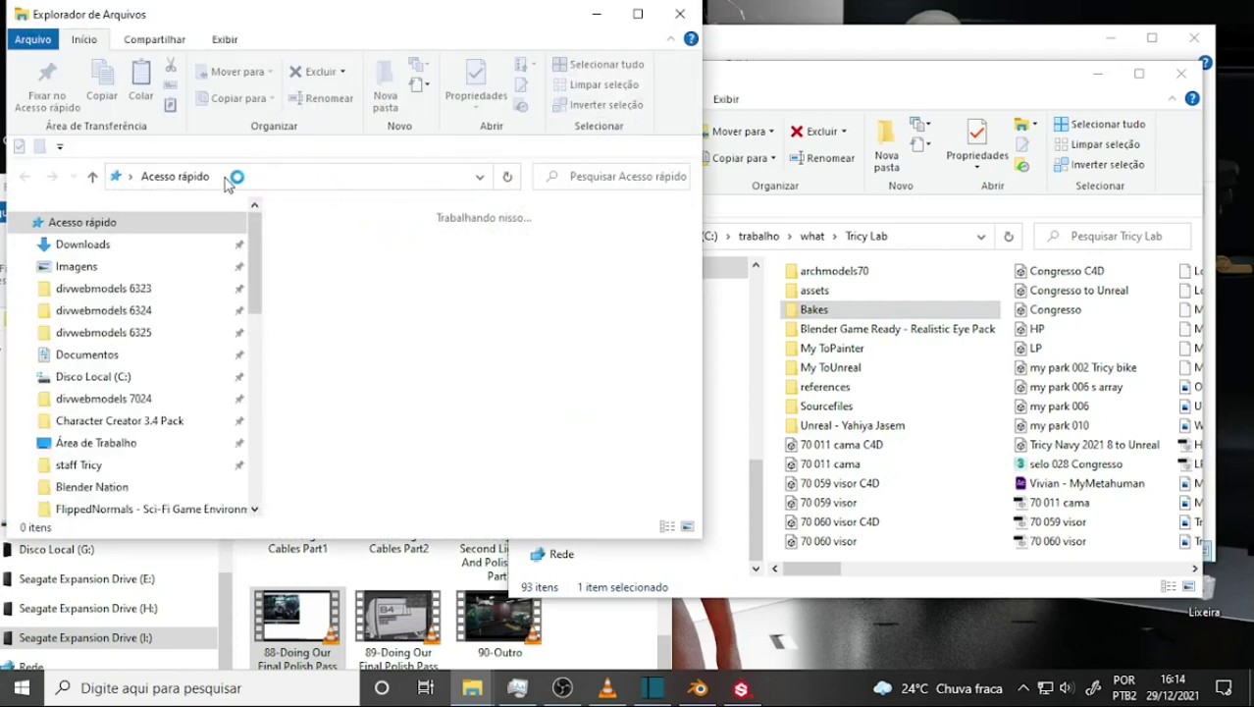
left_click(224, 180)
type("C:\\Users\\Vlady\\Documents\\Allegorithmic\\Substance Painter\\export")
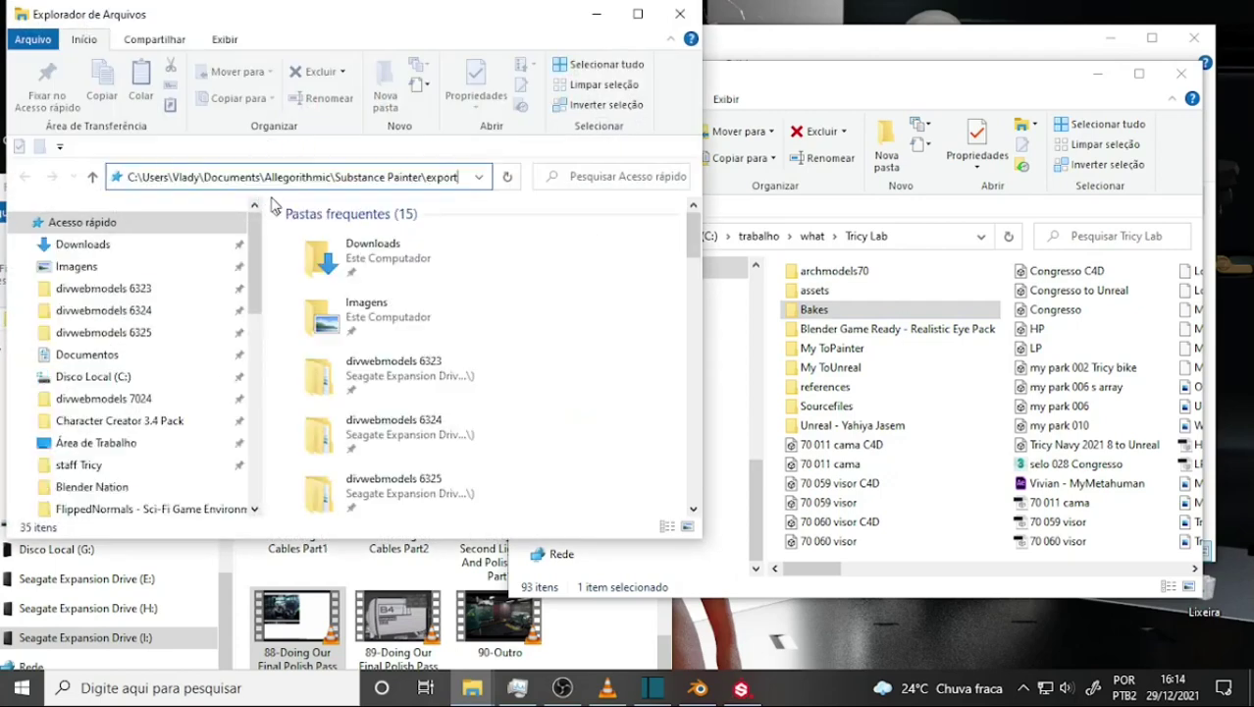
key("Return")
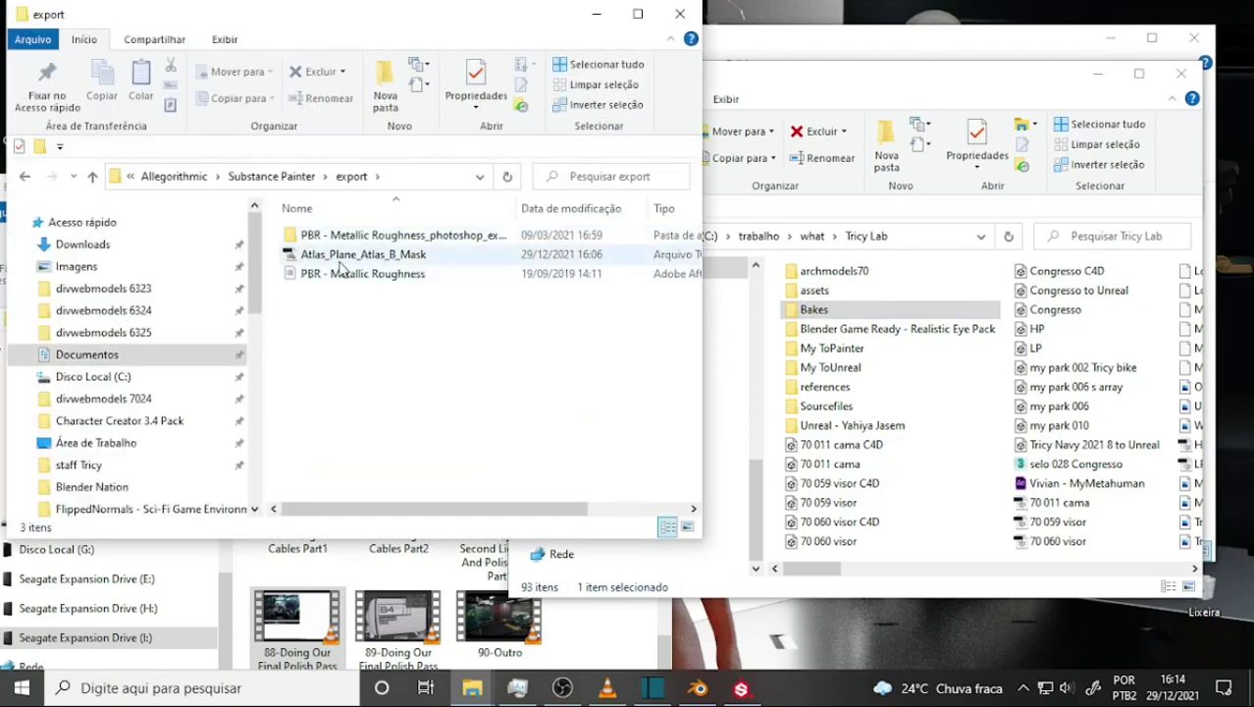
double_click(343, 257)
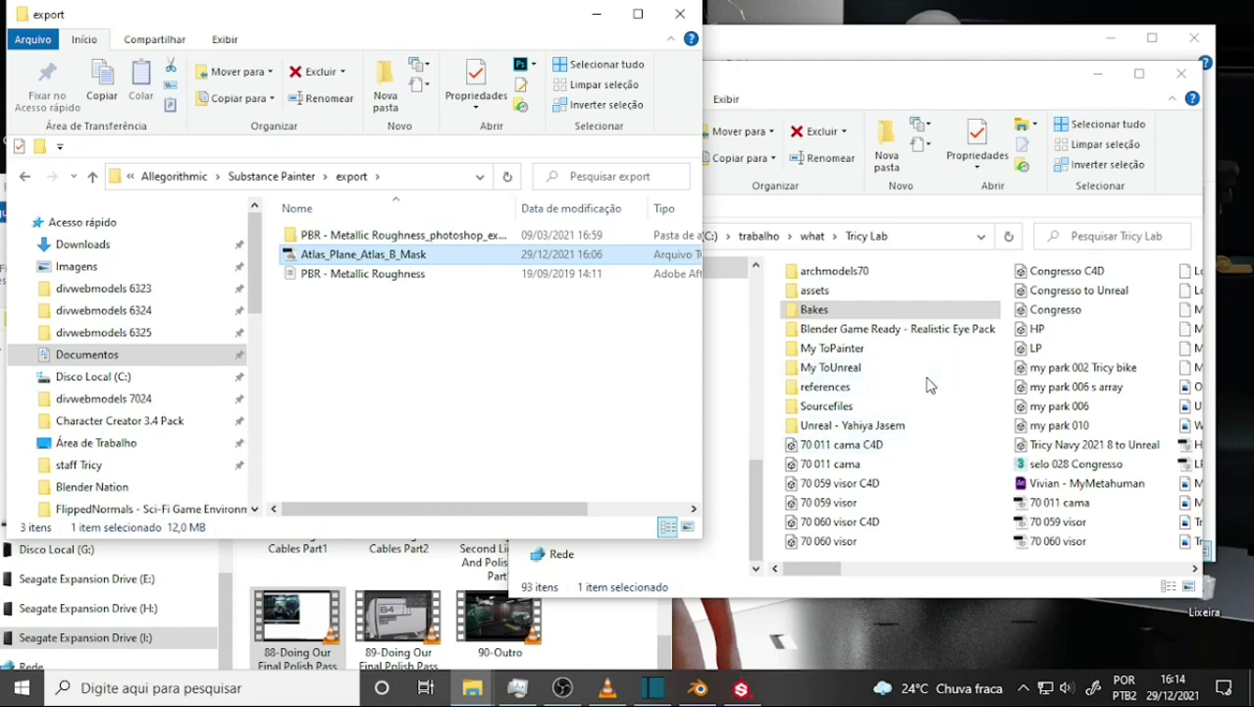
Move the Atlas_Plane_Atlas_B_Mask file into Tricy Lab's My ToPainter folder
double_click(832, 367)
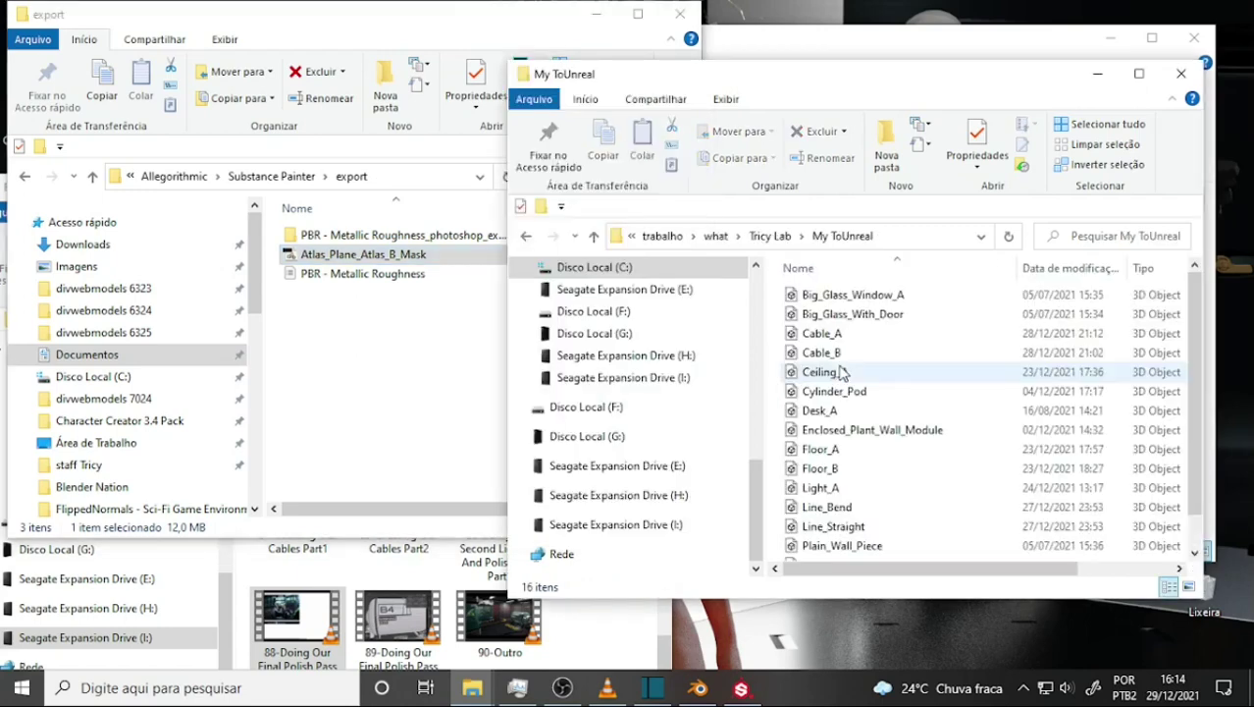
left_click(593, 236)
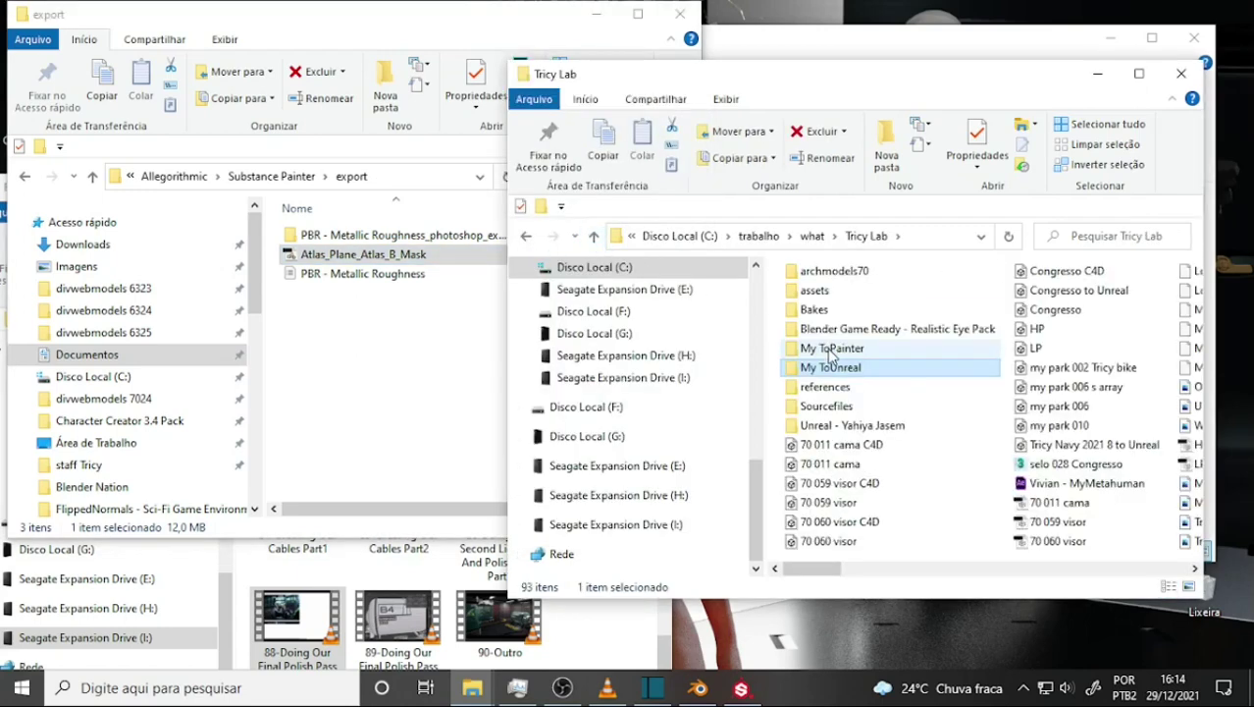
left_click(833, 348)
double_click(831, 351)
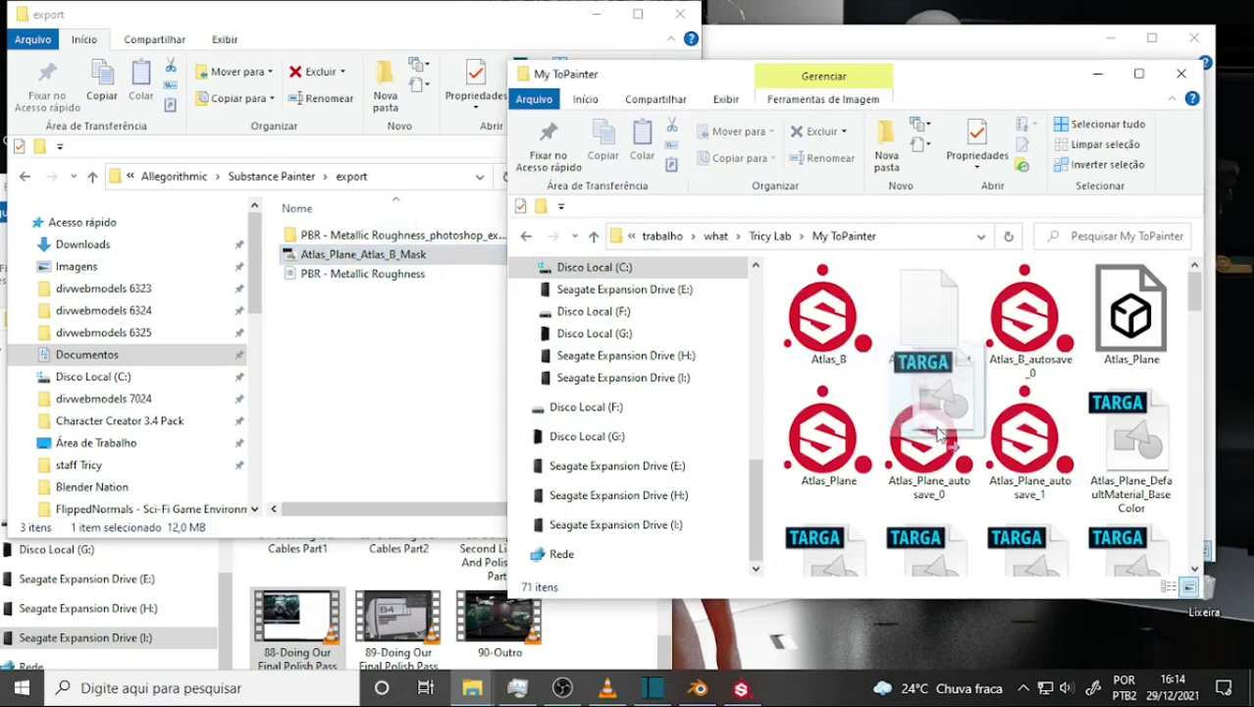
key("ctrl+v")
left_click(409, 356)
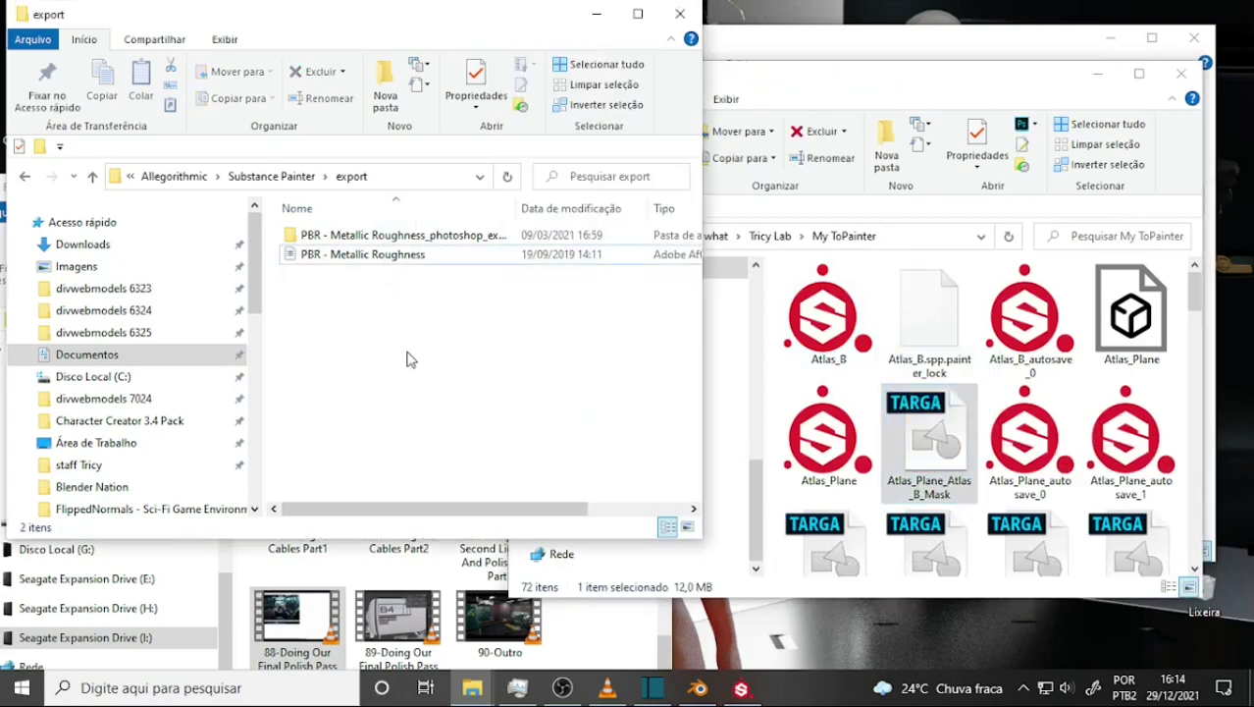
left_click(681, 14)
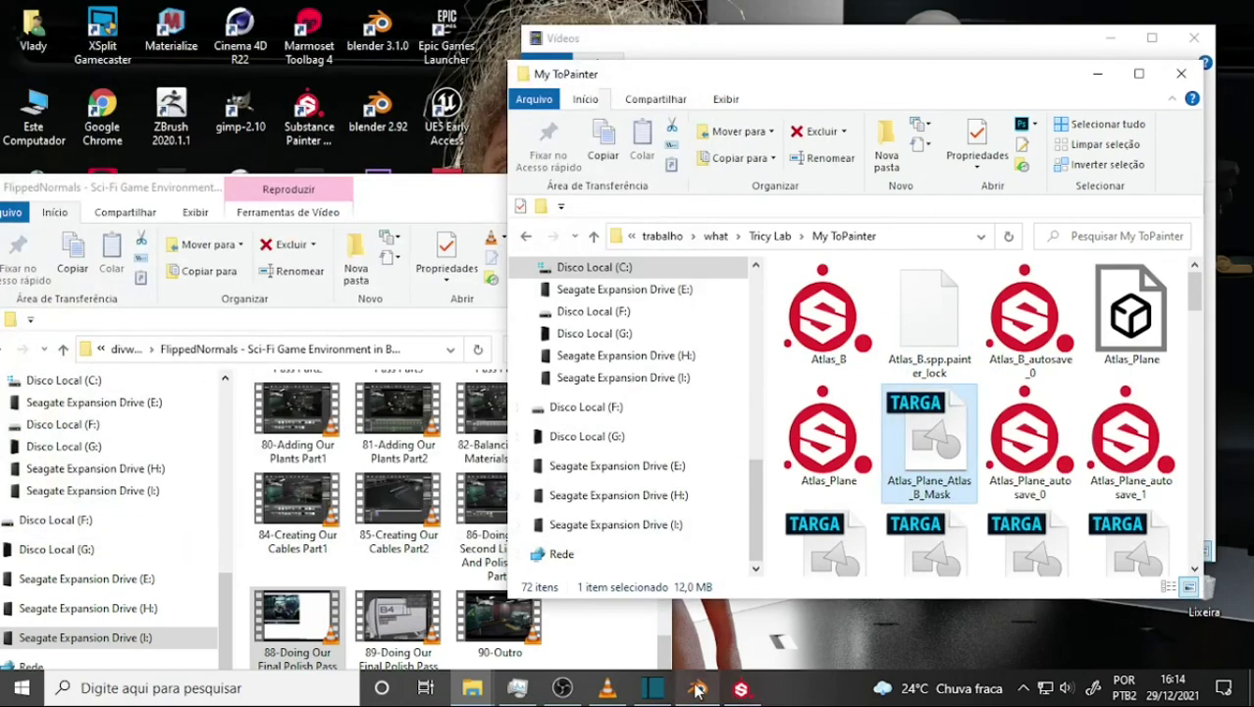
left_click(697, 687)
Load Atlas_Plane_Atlas_B_Mask.tga from My ToPainter as the plane's Base Color image
left_click(1174, 576)
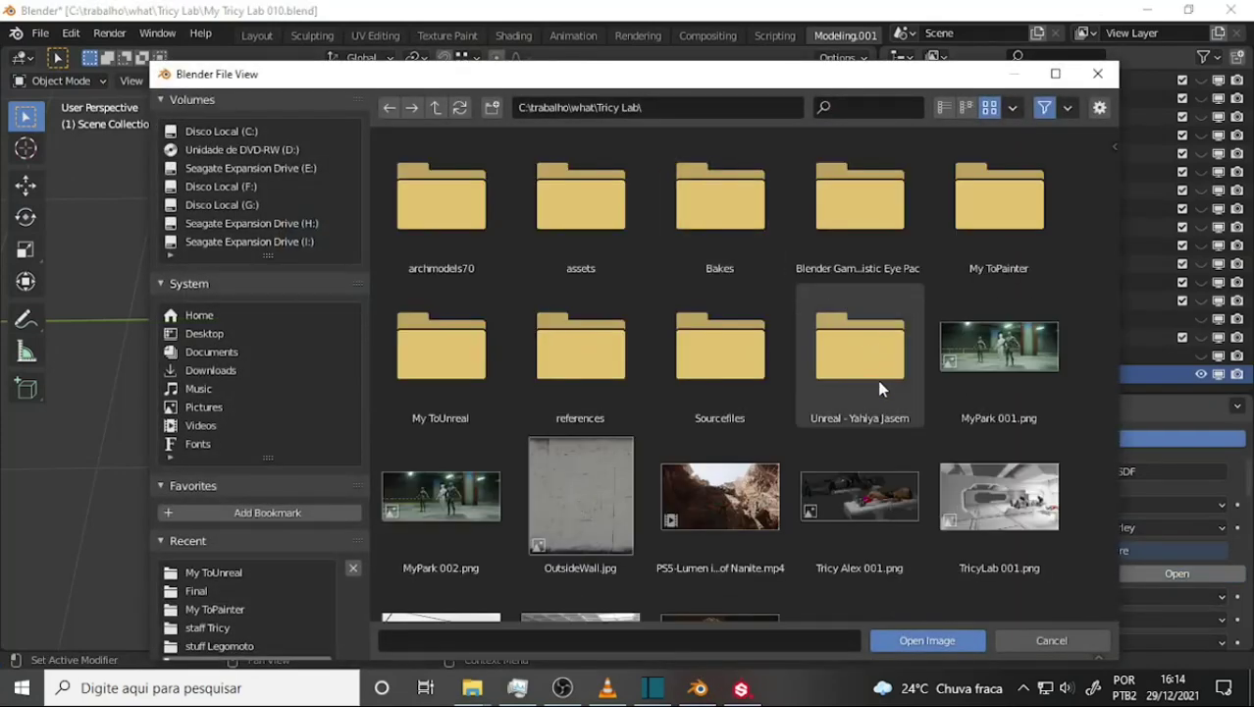
double_click(979, 217)
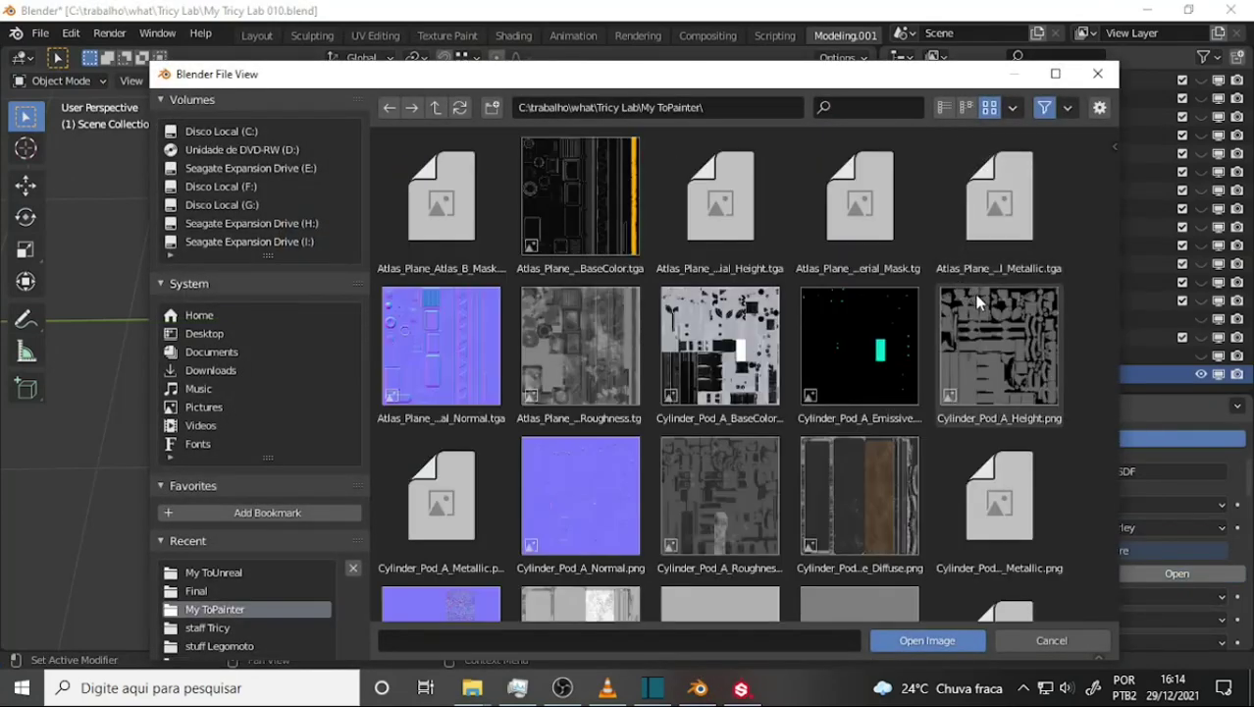
scroll(942, 295, "down", 1)
scroll(834, 283, "down", 3)
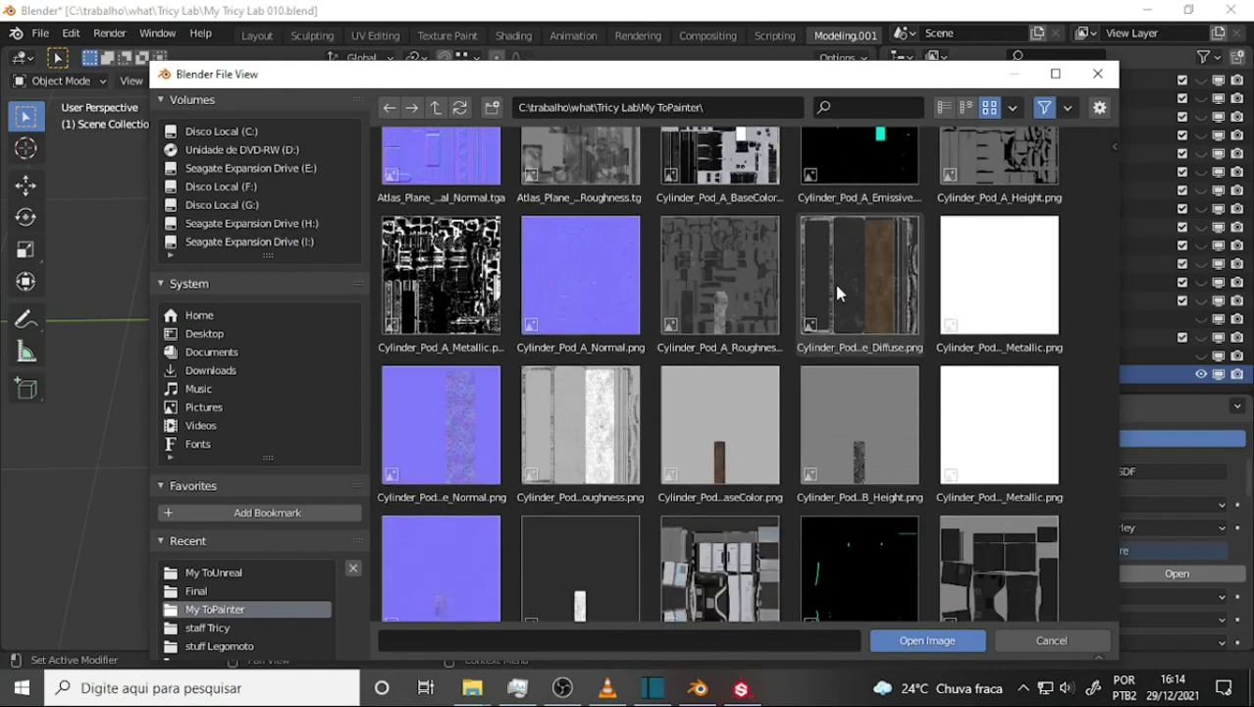
scroll(834, 284, "down", 4)
scroll(833, 287, "down", 3)
scroll(840, 197, "up", 4)
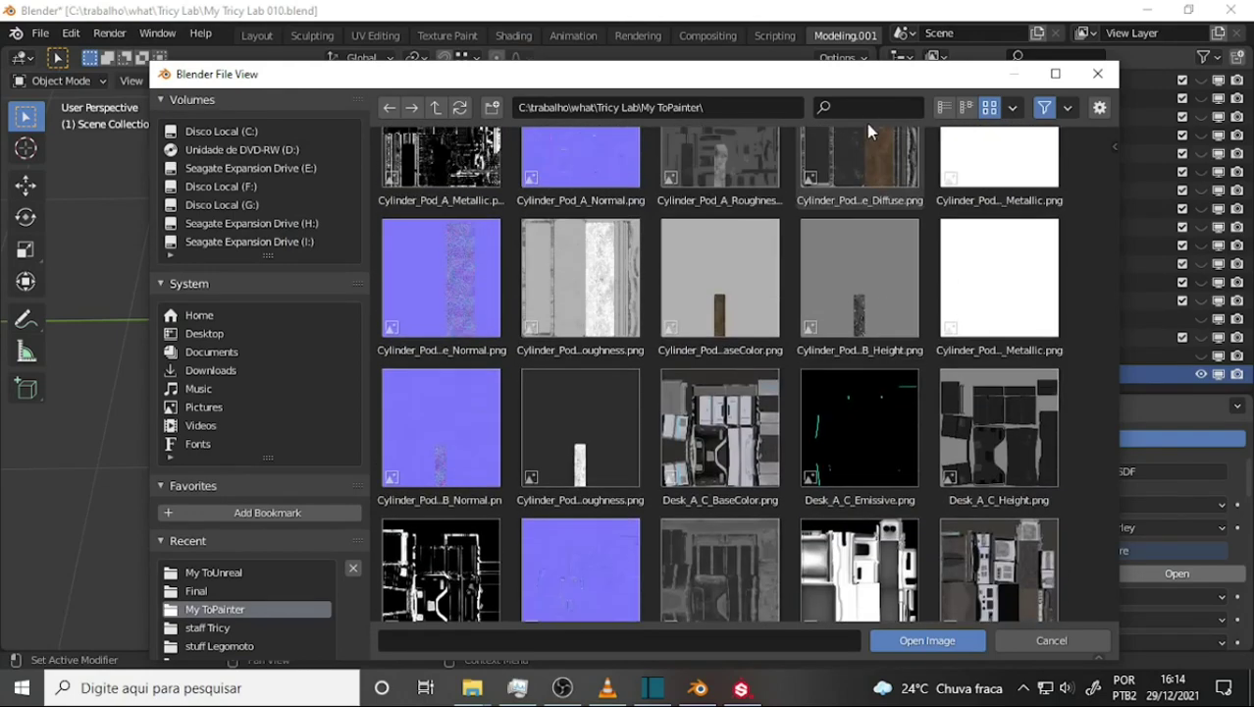
scroll(812, 295, "up", 1)
scroll(806, 284, "up", 4)
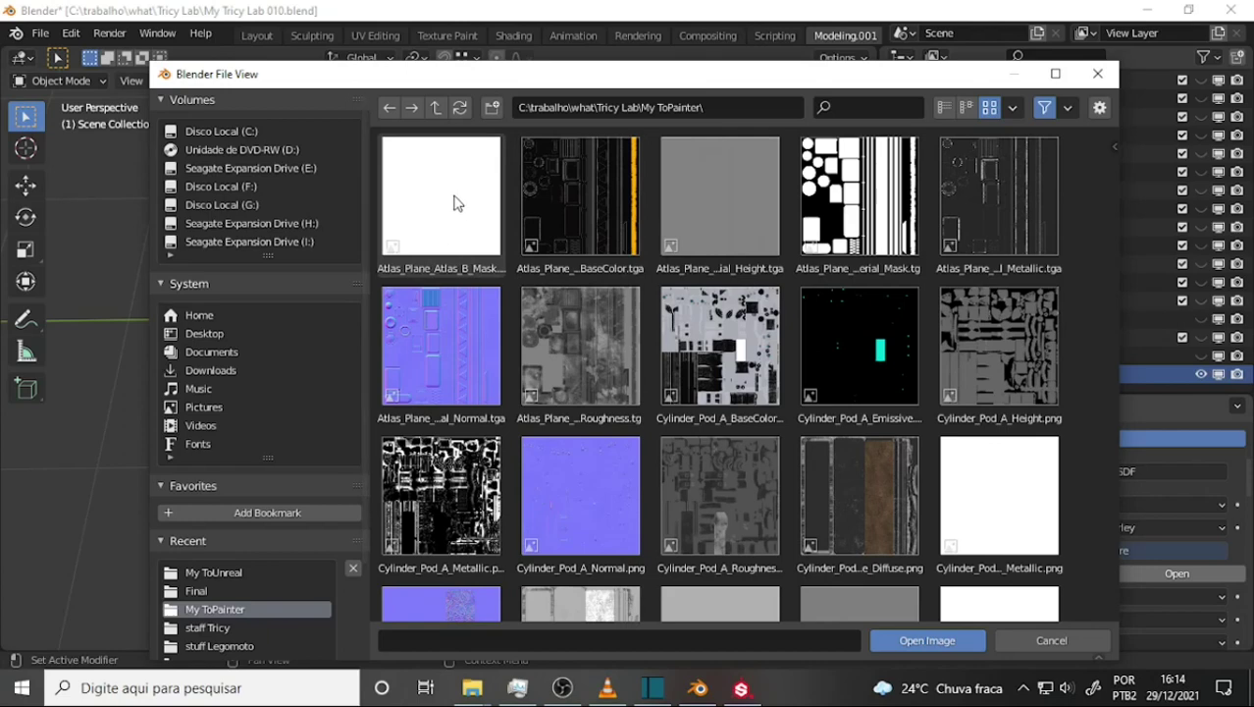
left_click(454, 203)
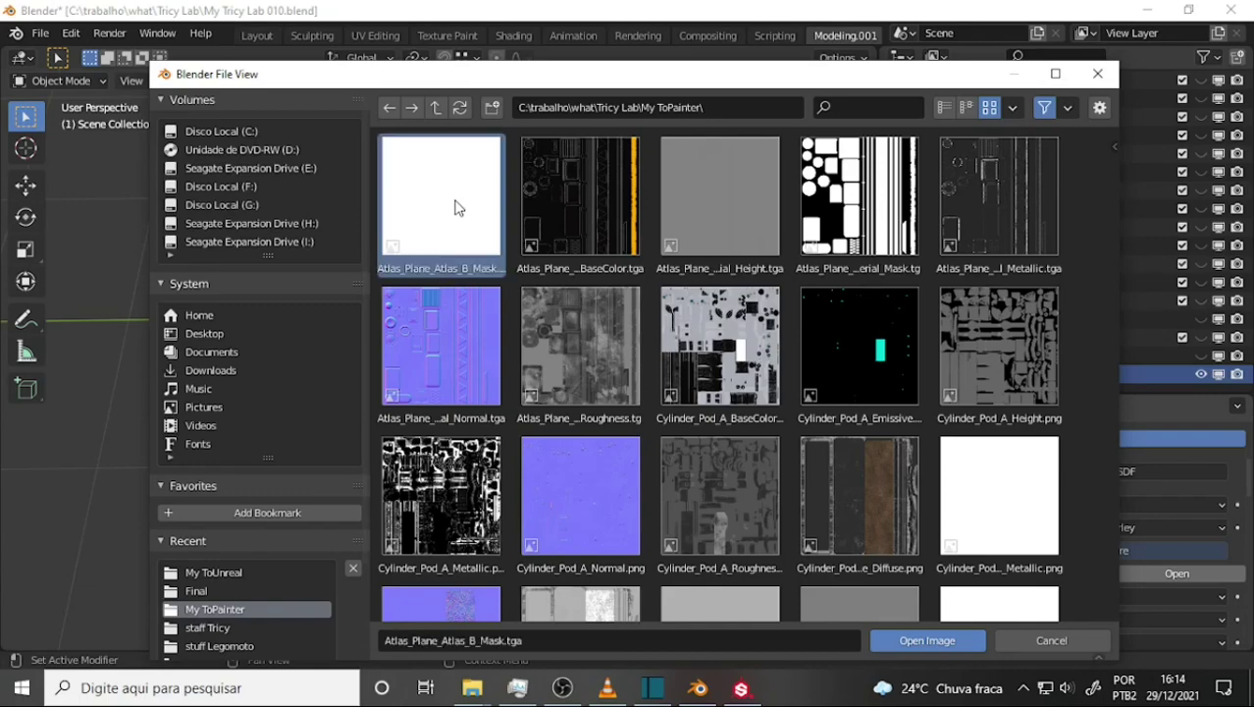
left_click(927, 640)
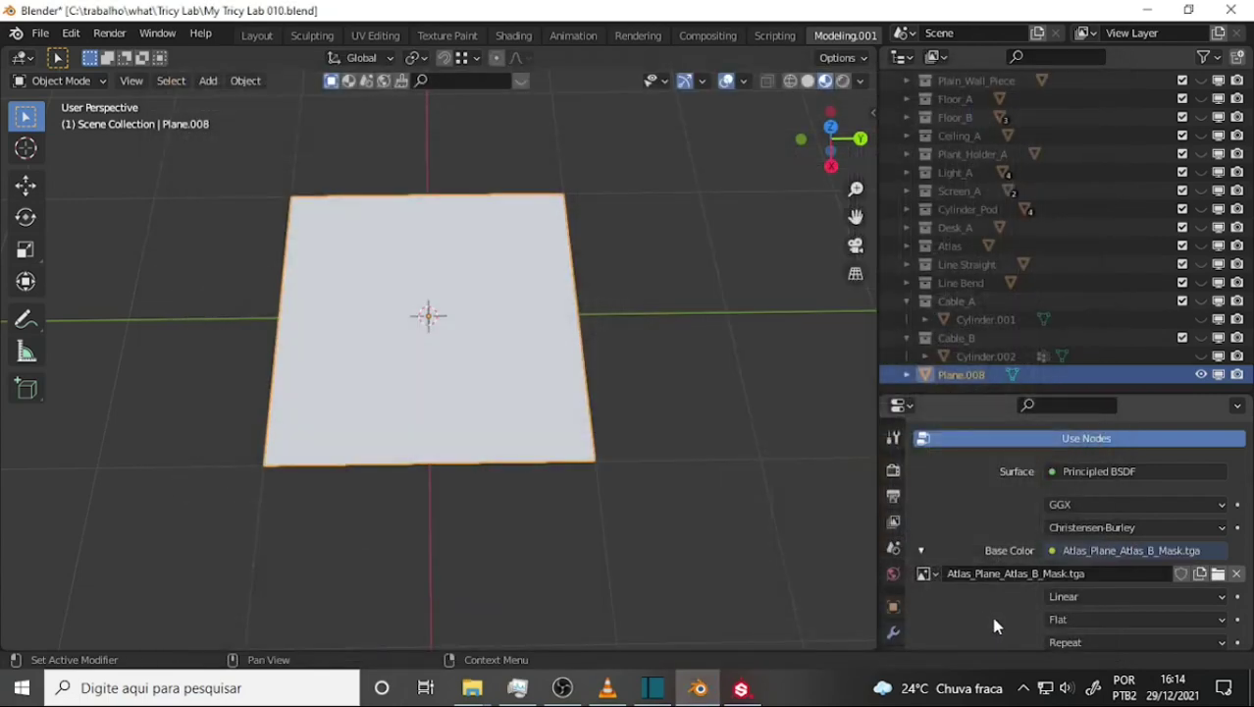
left_click(741, 690)
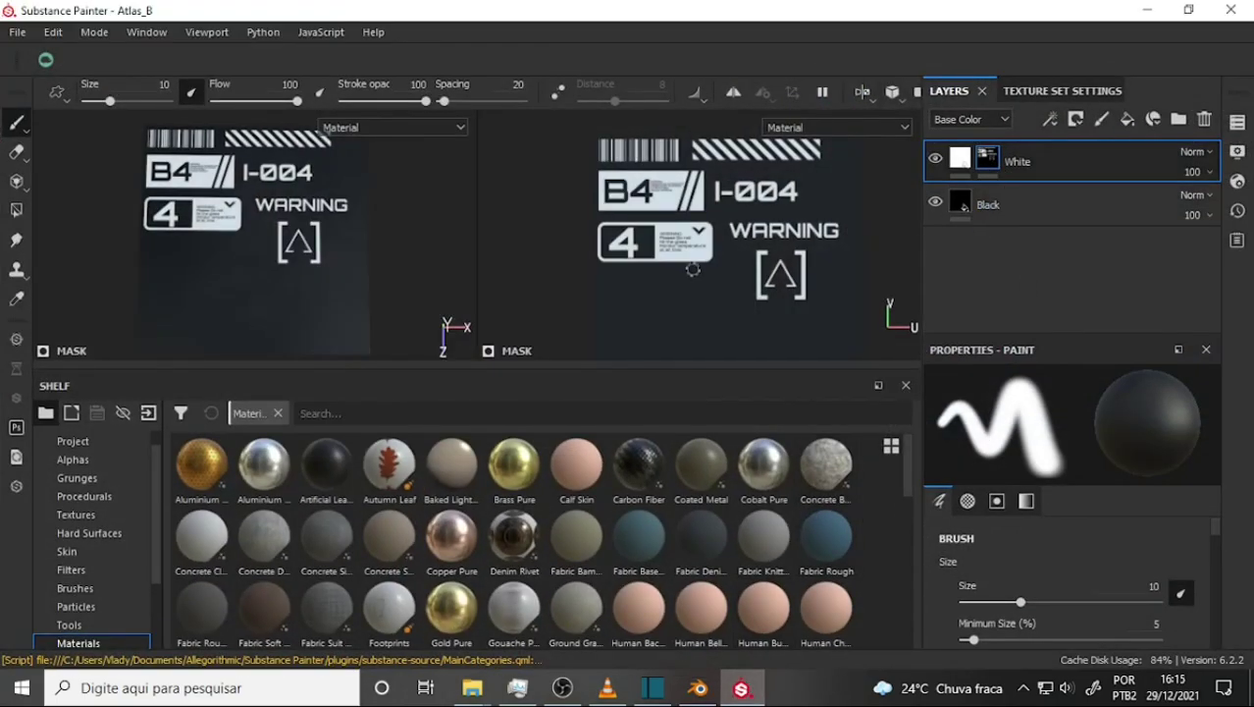
Toggle the Black layer's visibility to compare, leaving it hidden
left_click(936, 204)
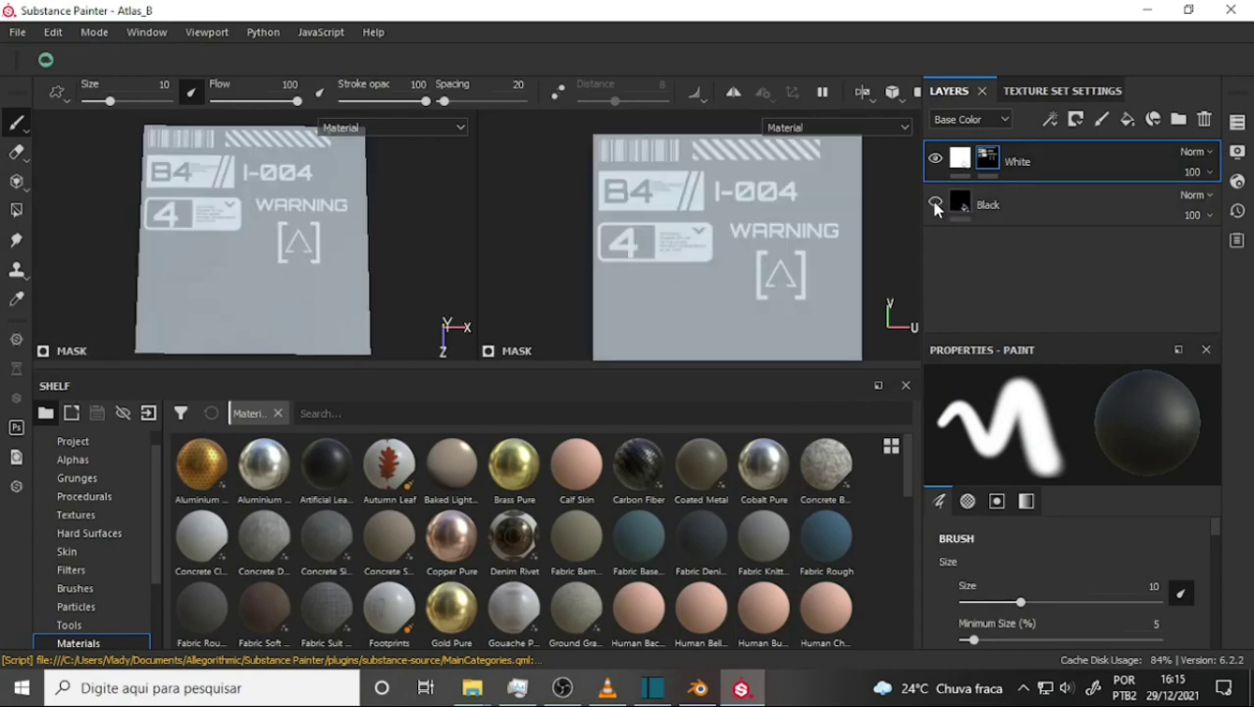
left_click(936, 204)
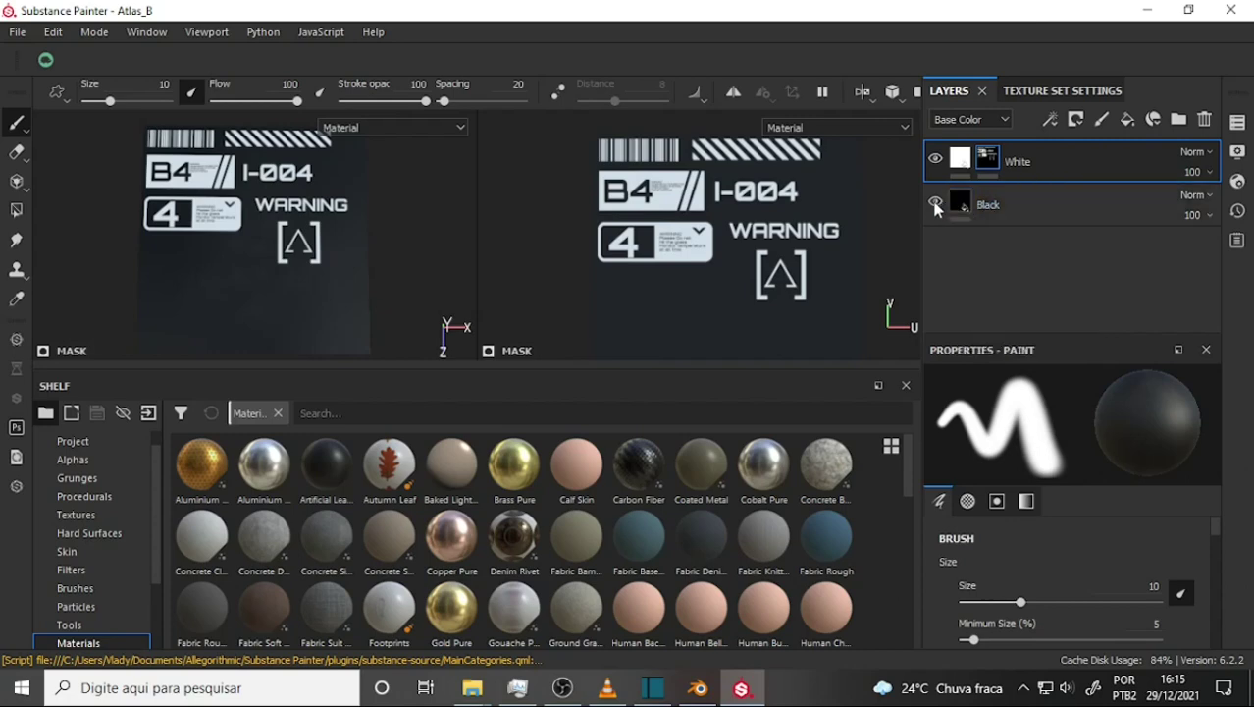
left_click(935, 205)
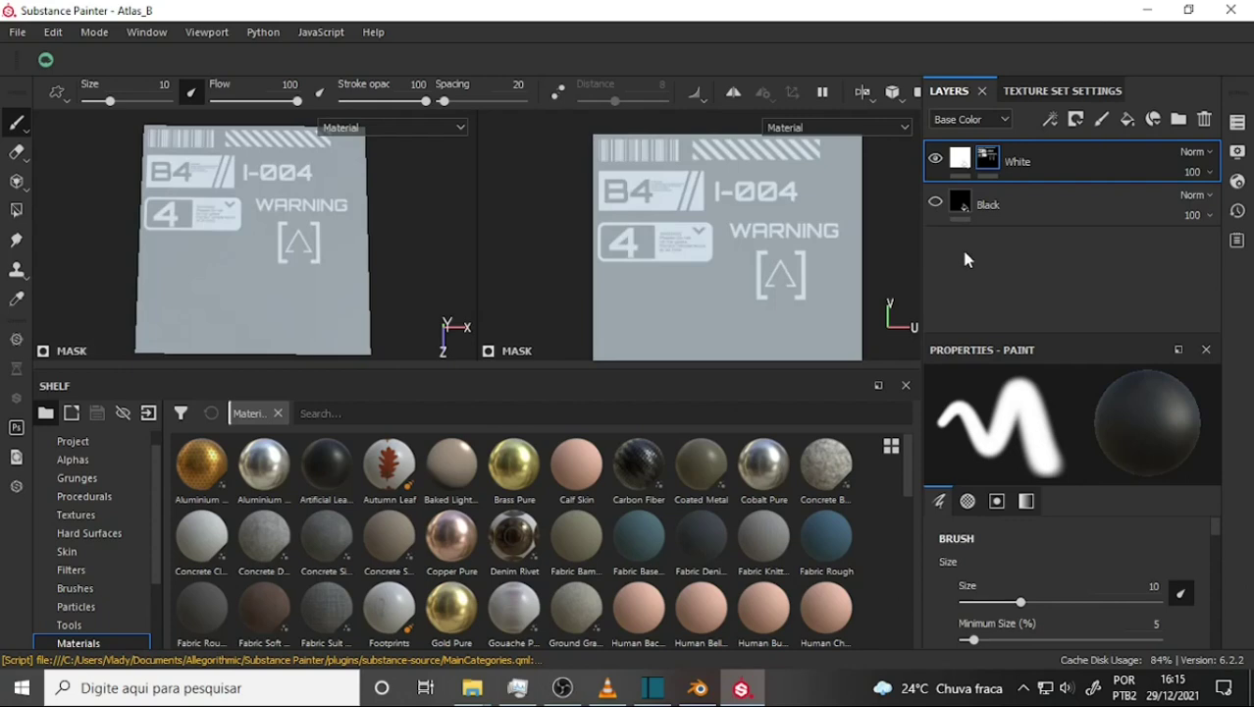
Set the texture export output directory to C:/trabalho/what/Tricy Lab/My ToPainter
left_click(18, 31)
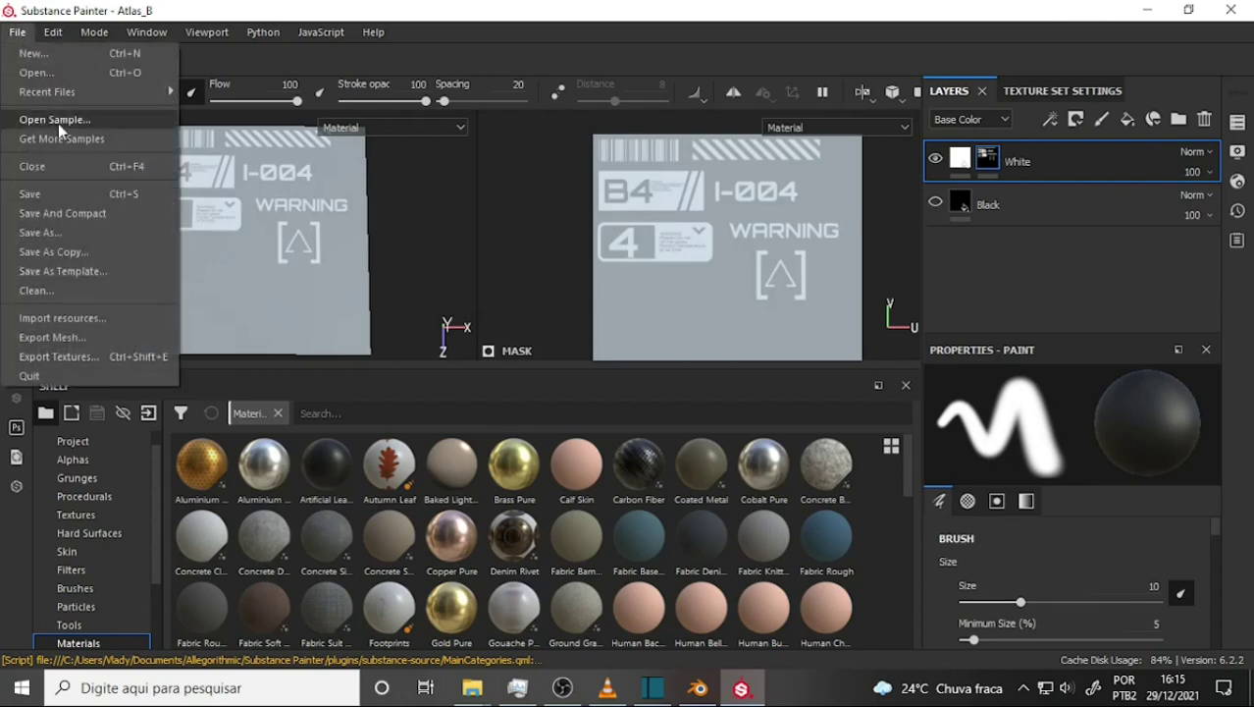
left_click(61, 357)
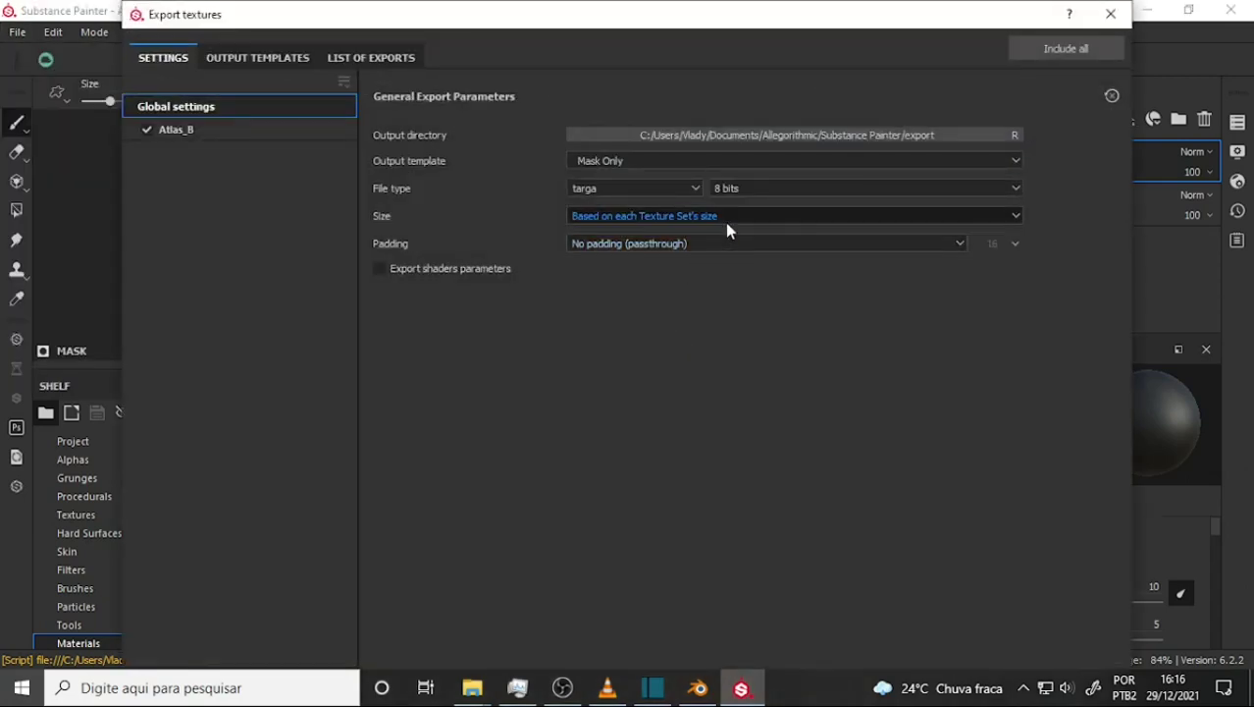
left_click(1015, 136)
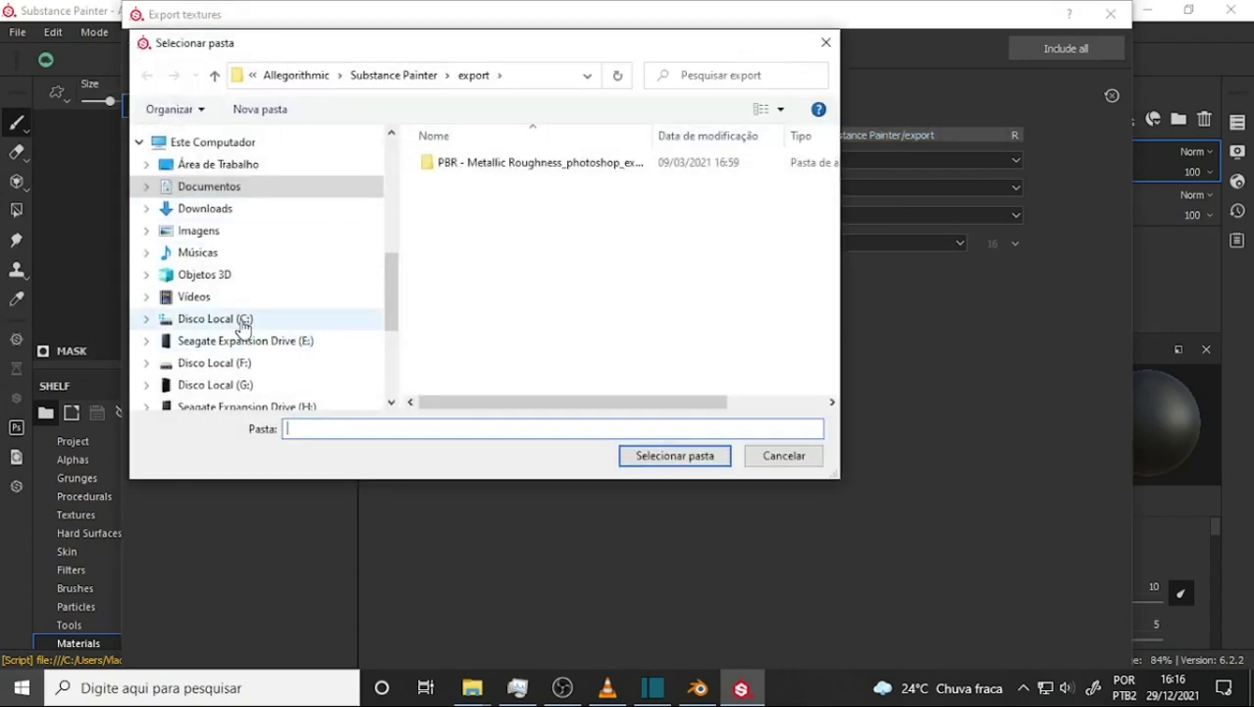
left_click(238, 322)
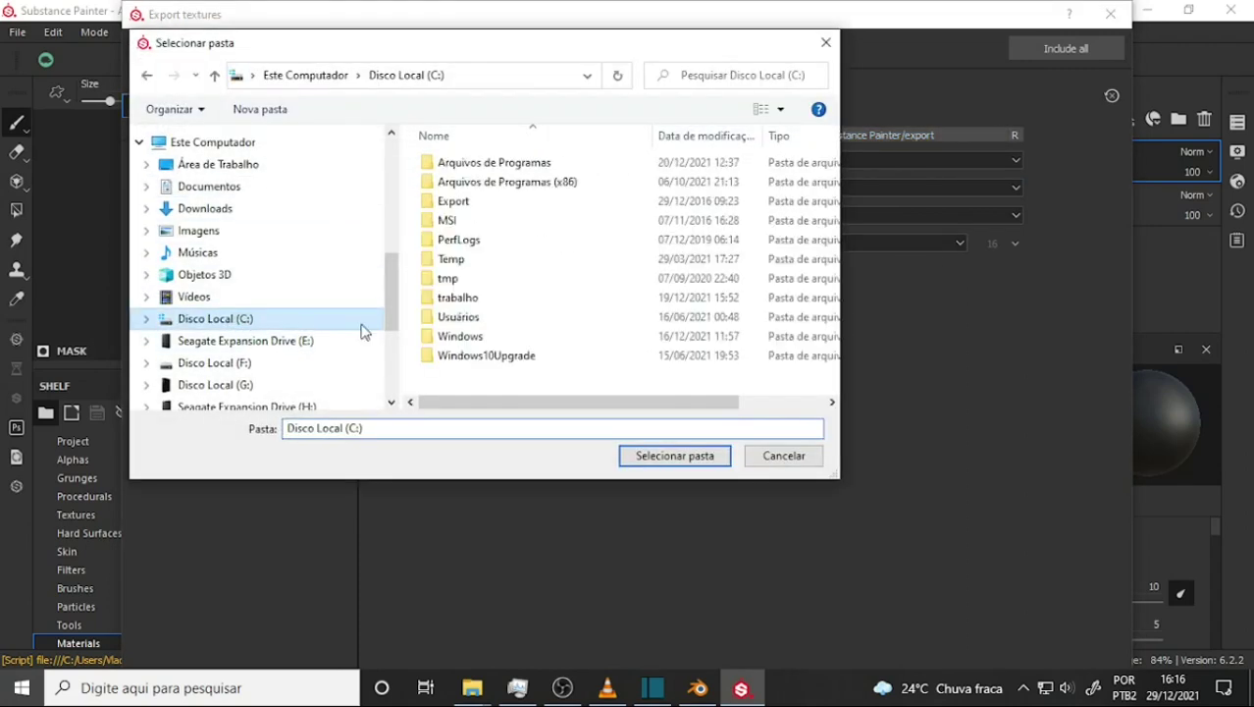
double_click(458, 297)
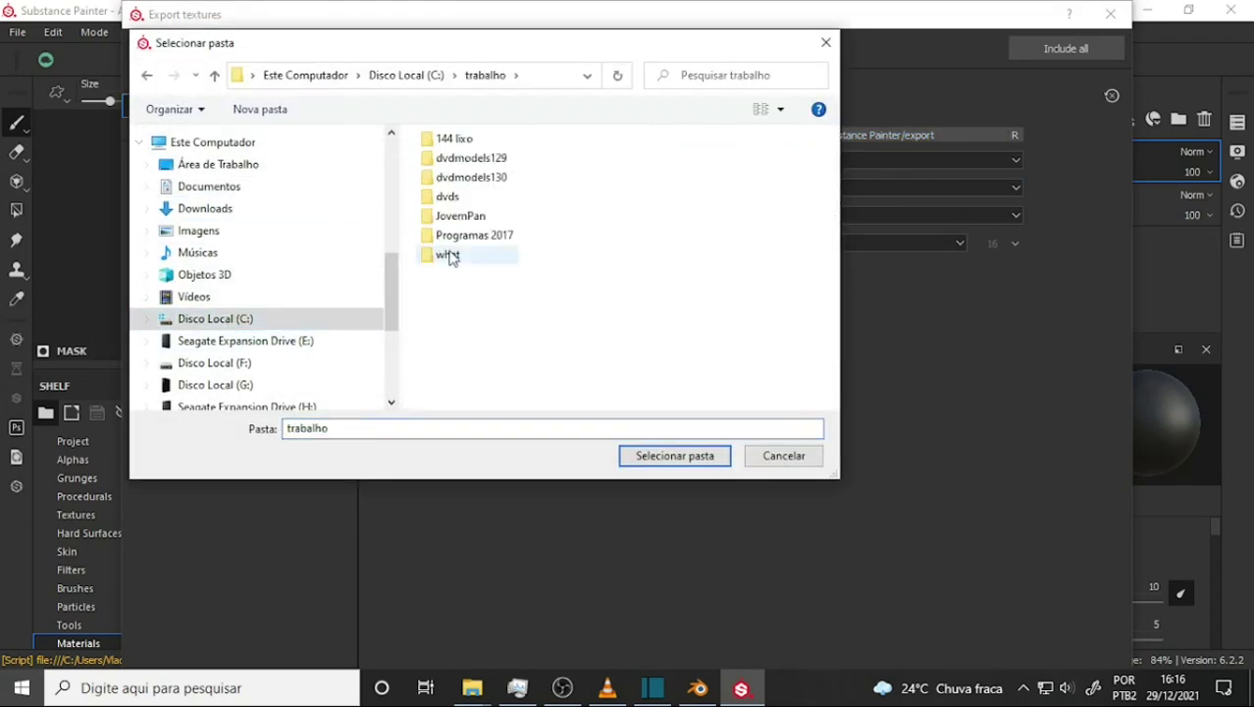
left_click(448, 255)
double_click(448, 255)
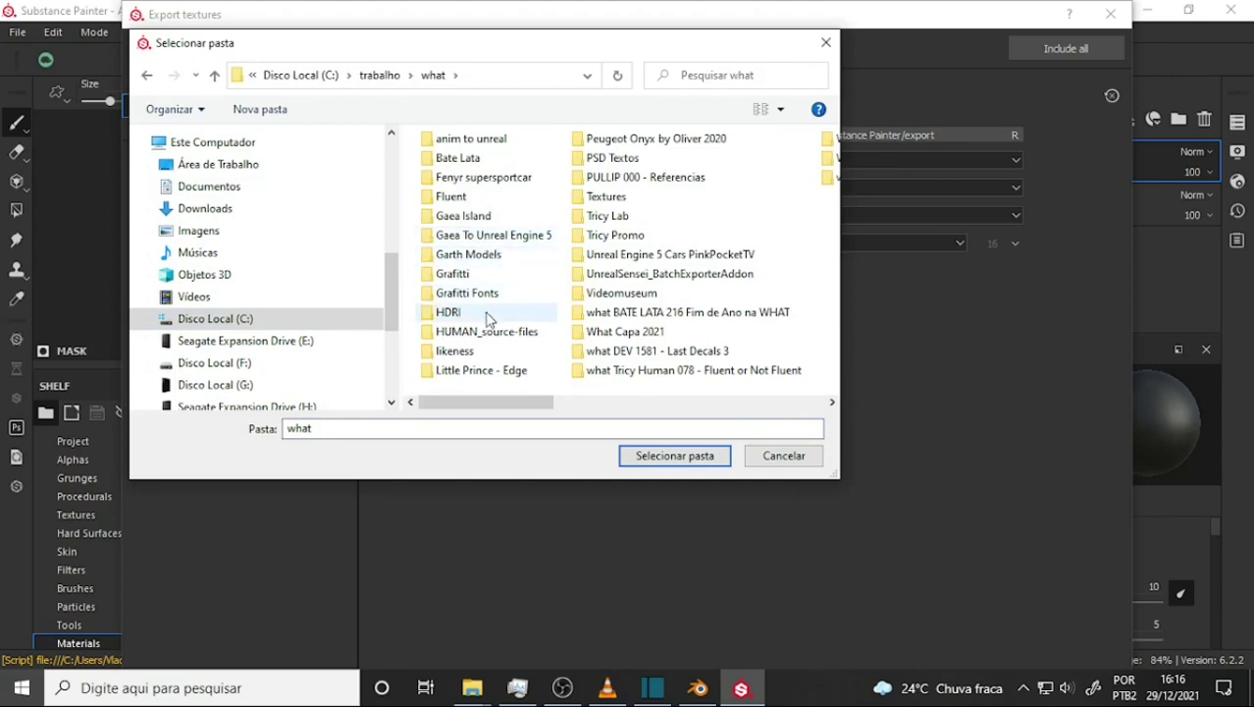
double_click(609, 218)
double_click(462, 242)
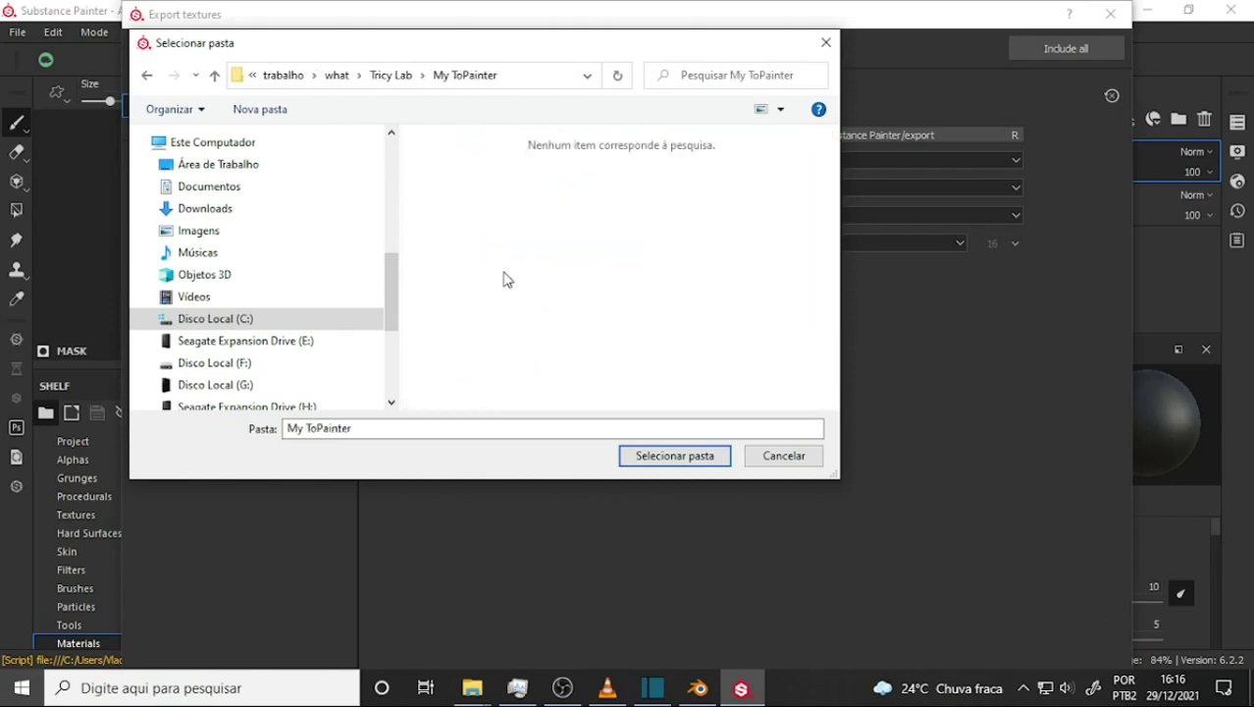
left_click(669, 455)
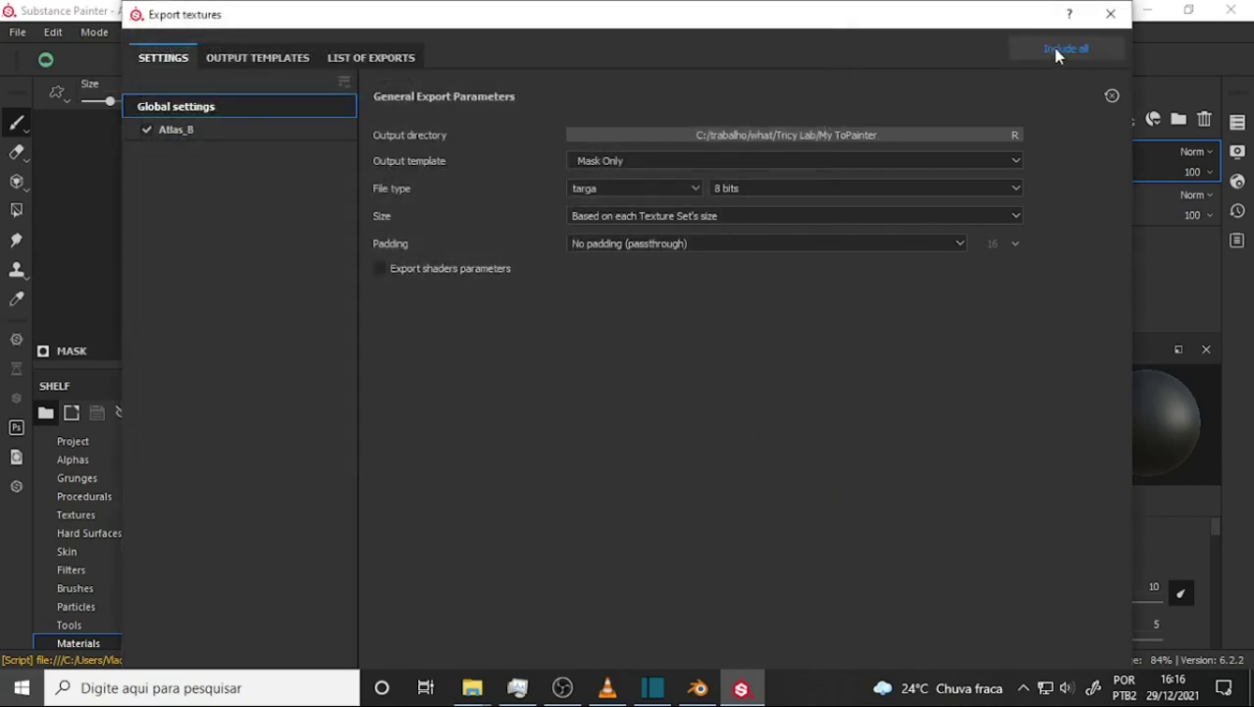
Export the Mask Only texture as an 8-bit targa
mouse_move(977, 20)
left_mouse_down()
mouse_move(881, 103)
mouse_move(861, 32)
left_mouse_up()
left_click(1032, 577)
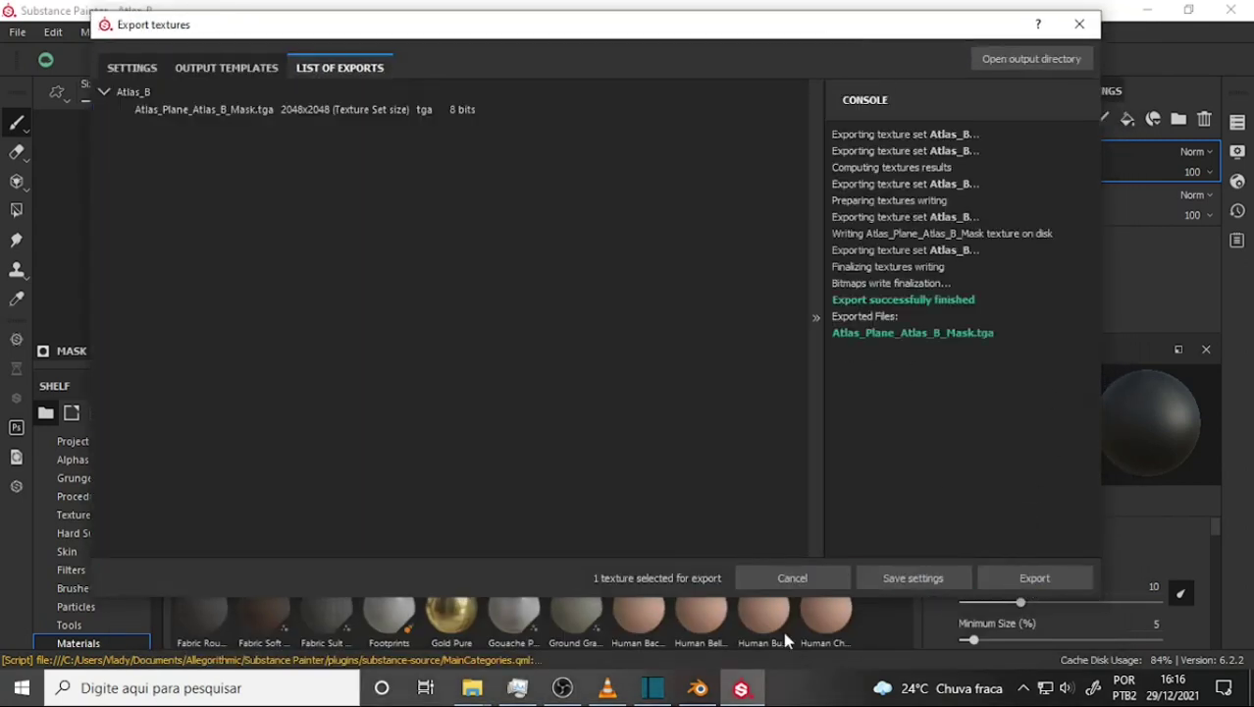
left_click(698, 687)
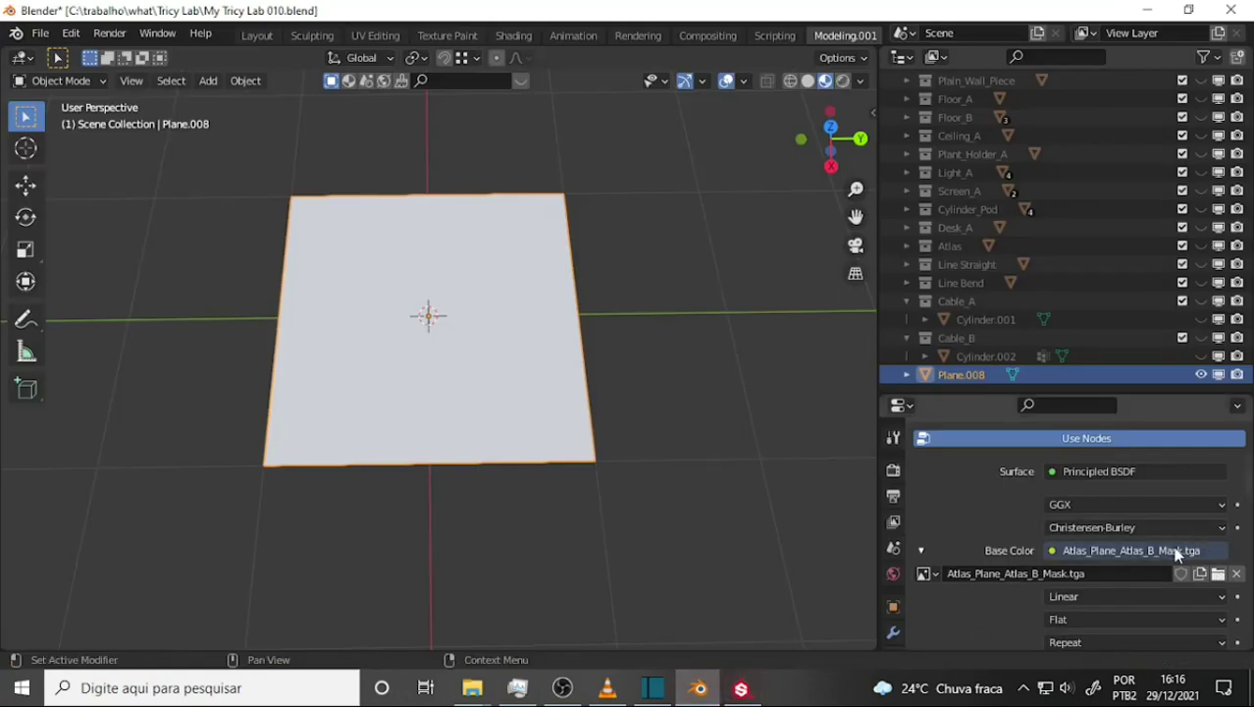
Unlink the old Base Color image and reload Atlas_Plane_Atlas_B_Mask.tga from My ToPainter
left_click(1235, 574)
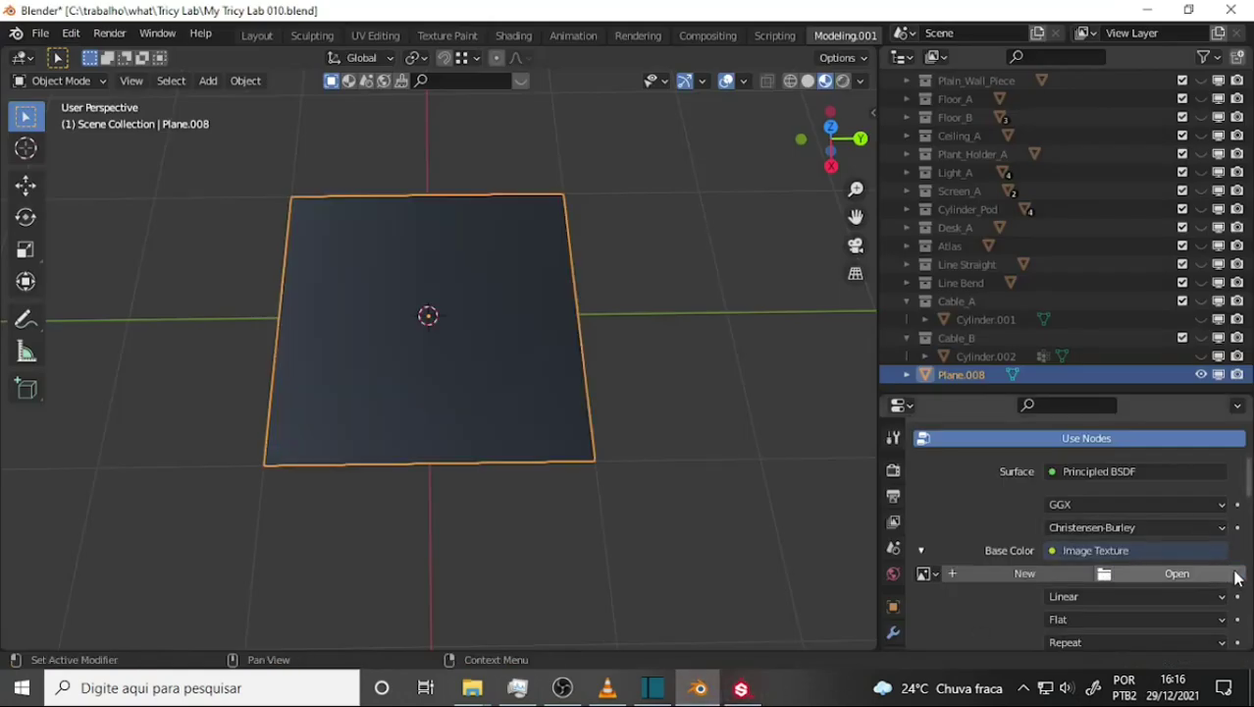
left_click(1178, 575)
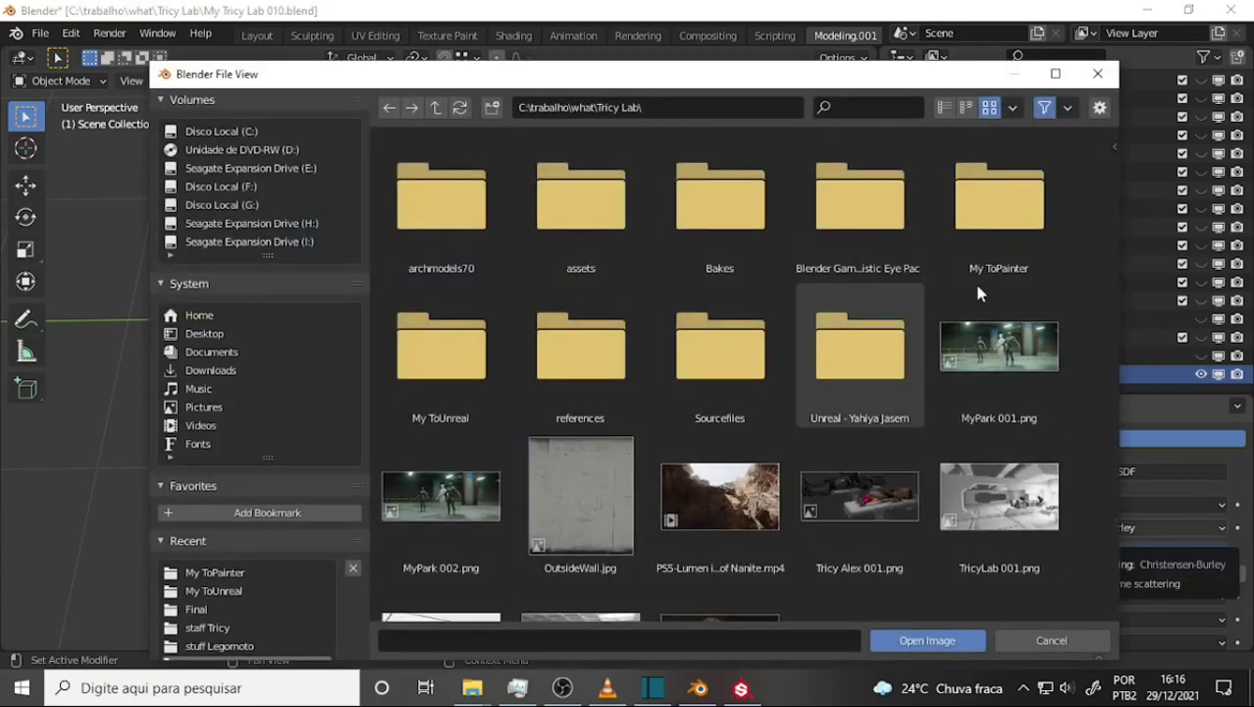
left_click(997, 202)
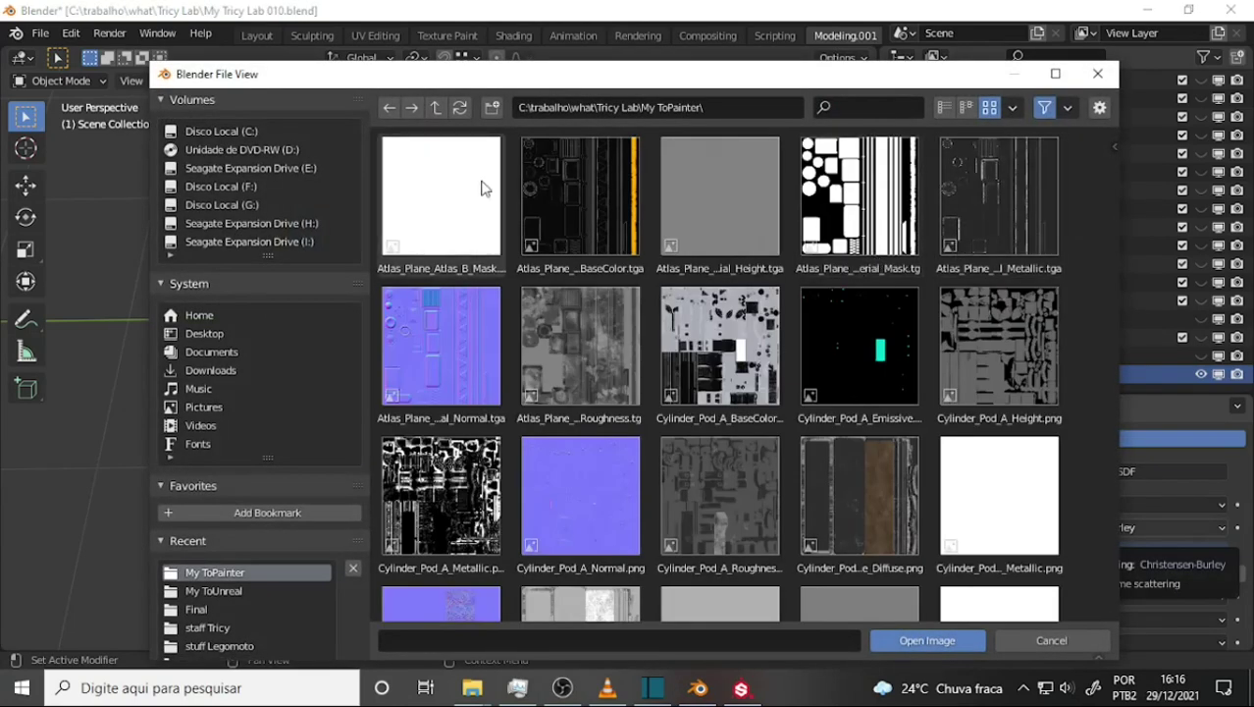
left_click(443, 174)
left_click(914, 642)
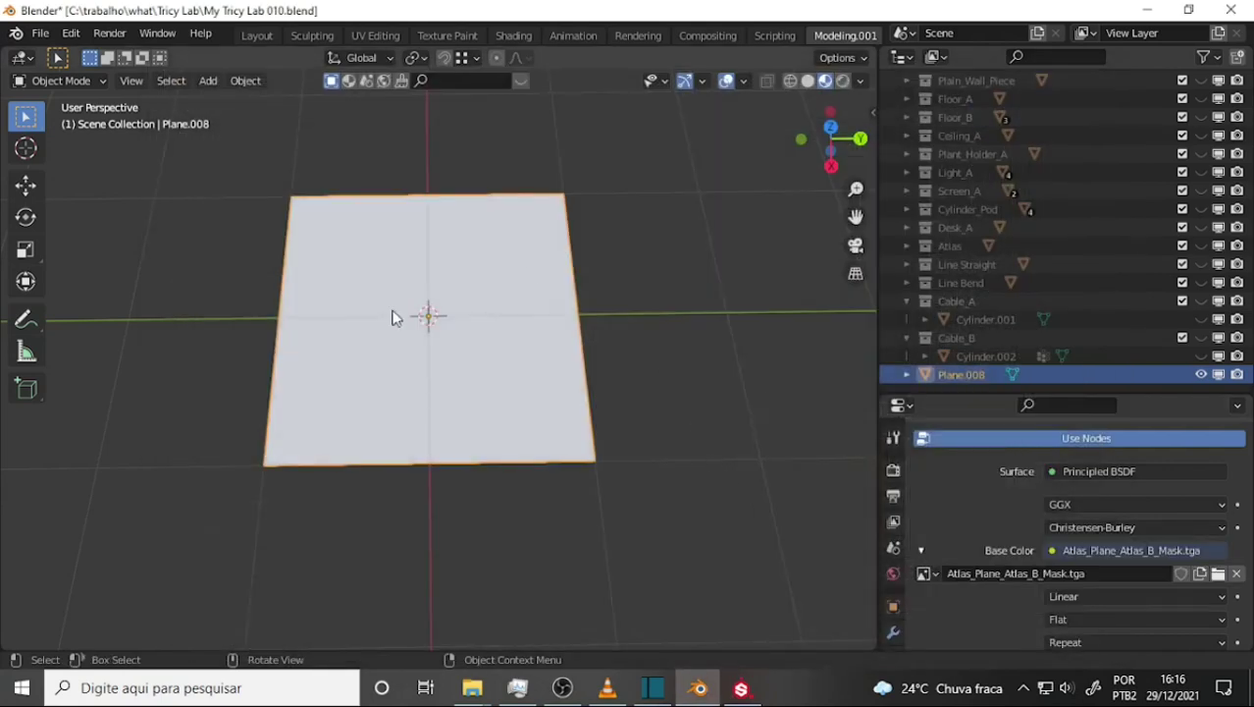
Close the Export textures window and make the Black layer visible again
left_click(741, 687)
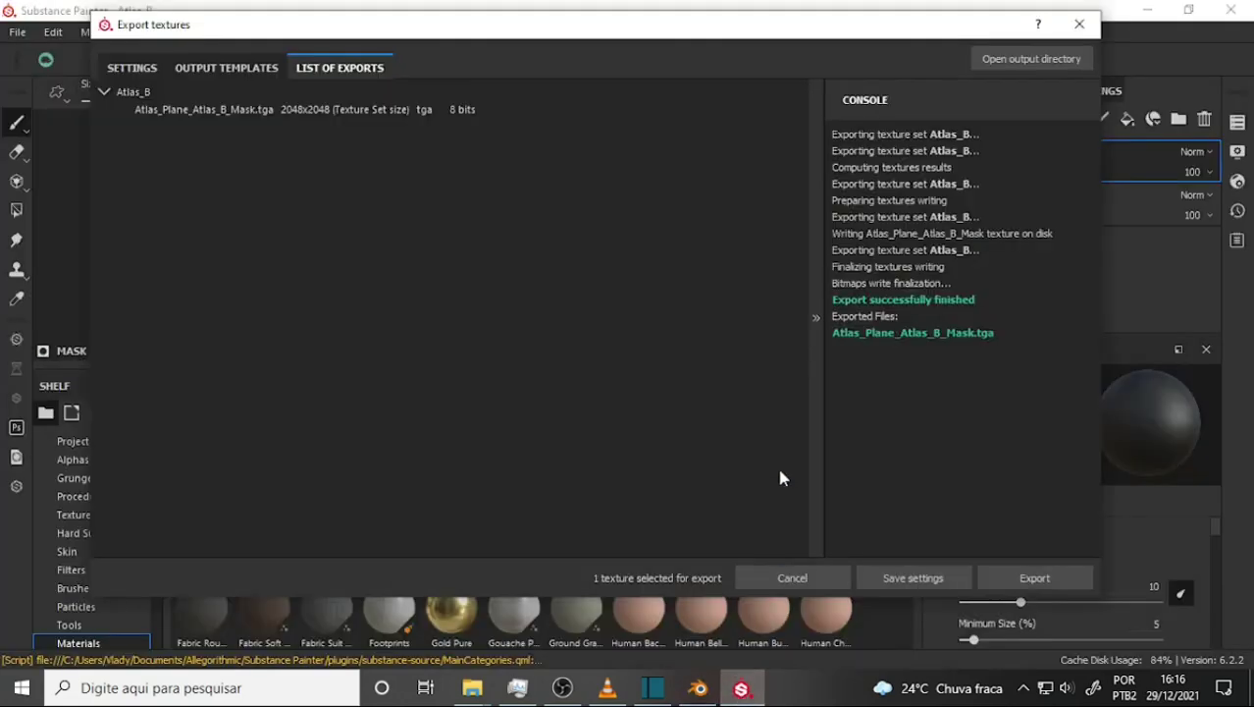
left_click(1080, 24)
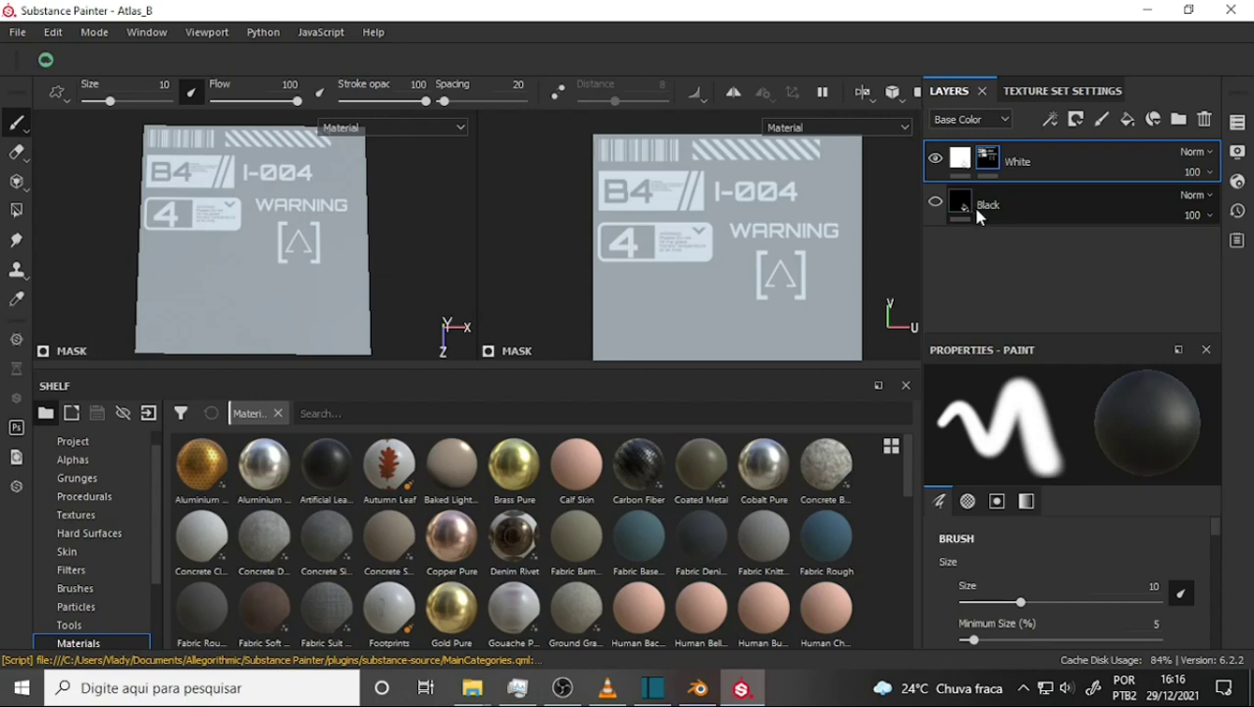
left_click(936, 201)
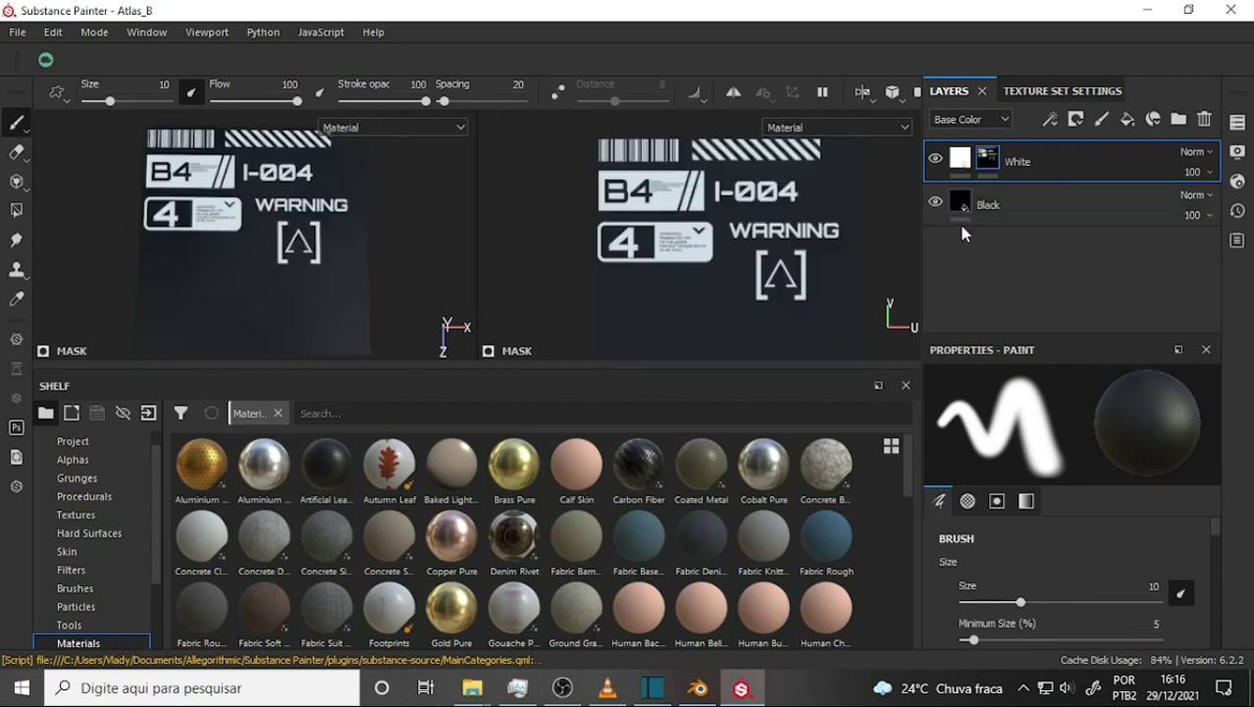